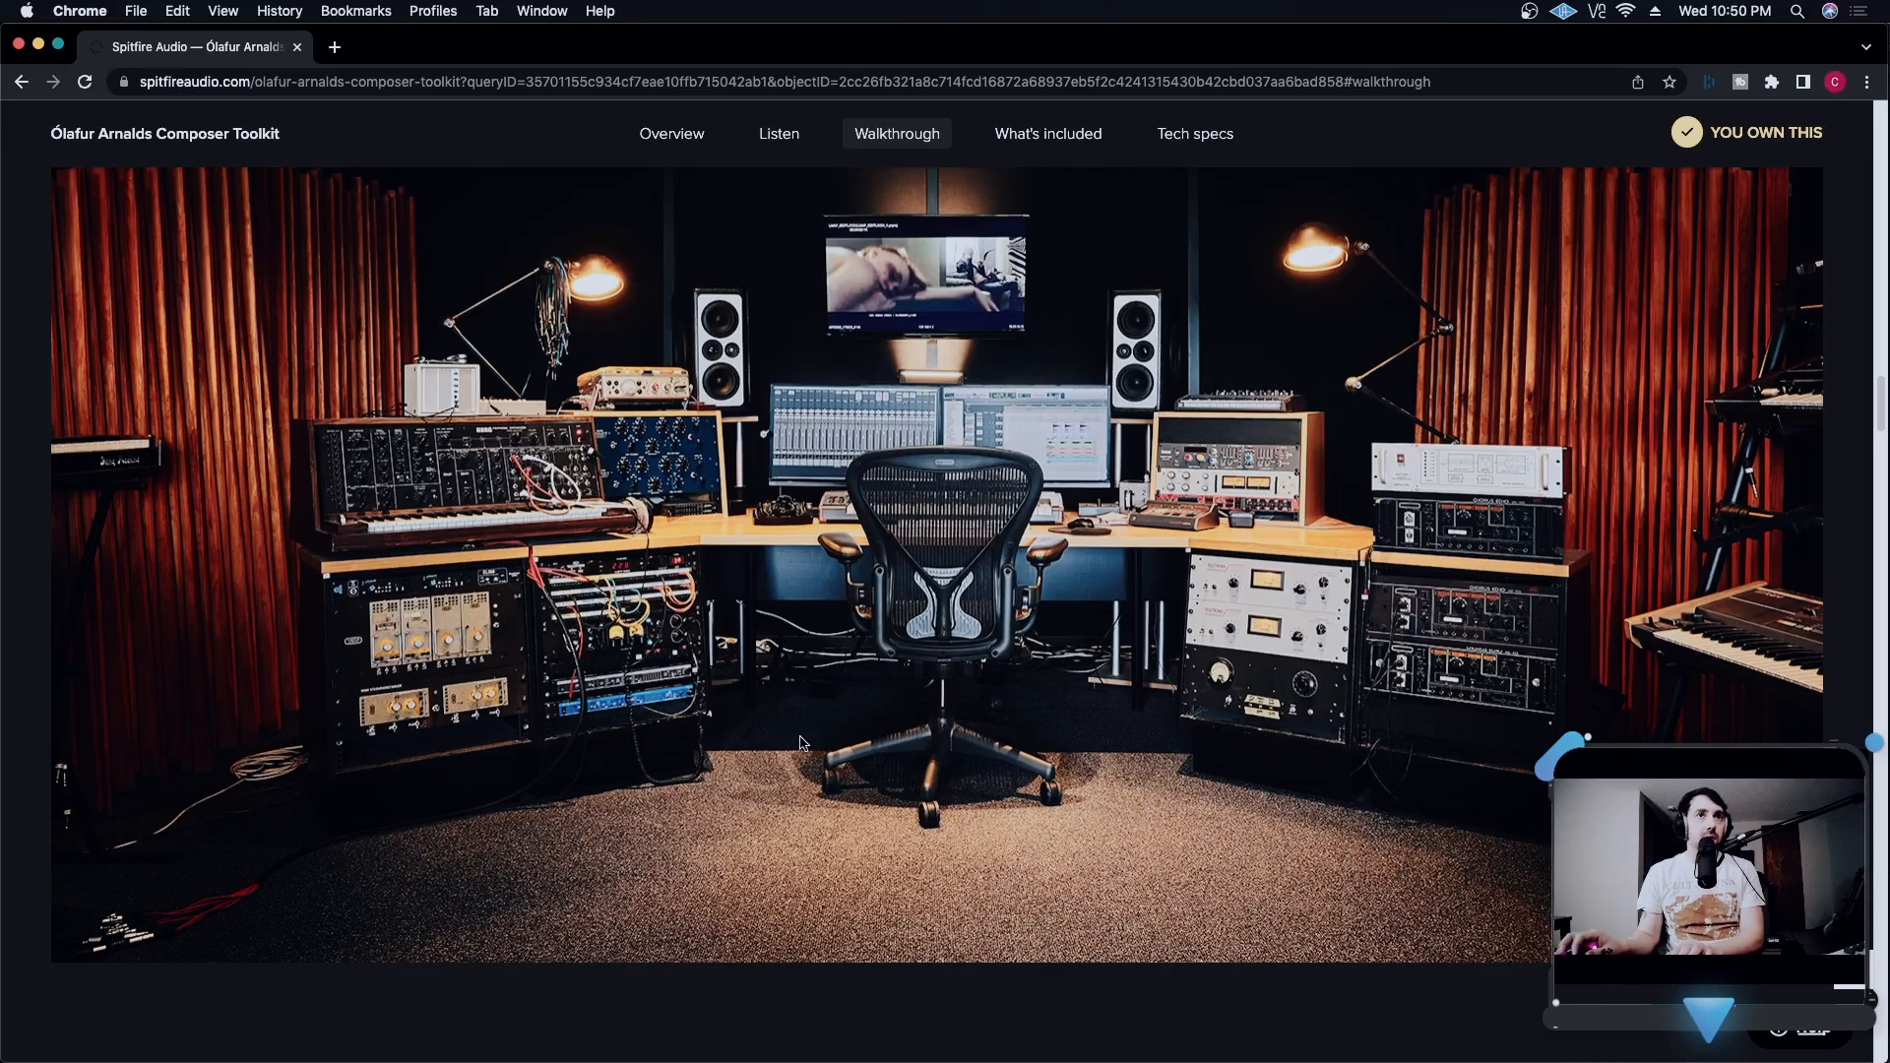
- Read the Ólafur Arnalds Composer Toolkit page from the studio photo and sample background through the Overview panel to the Mercury synth section
{"action": "scroll", "coordinate": [695, 454], "scroll_direction": "down", "scroll_amount": 8}
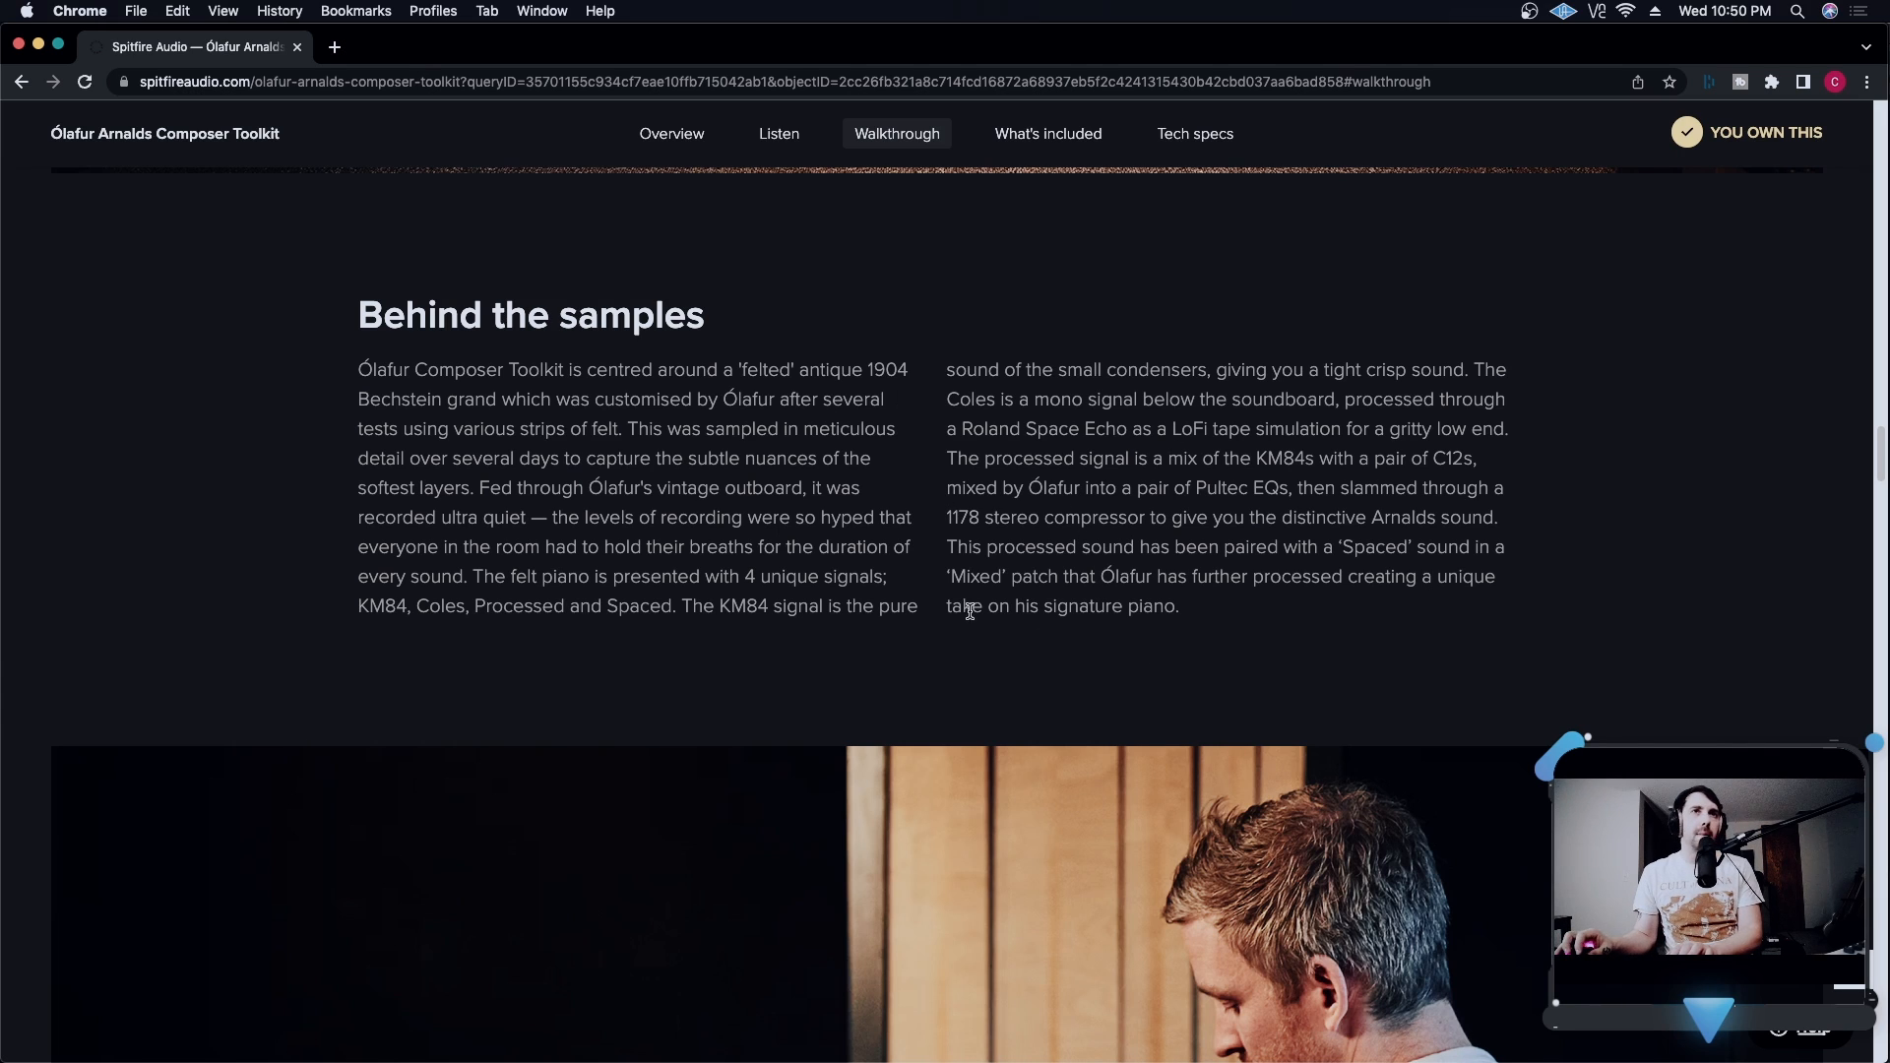
{"action": "scroll", "coordinate": [975, 602], "scroll_direction": "down", "scroll_amount": 3}
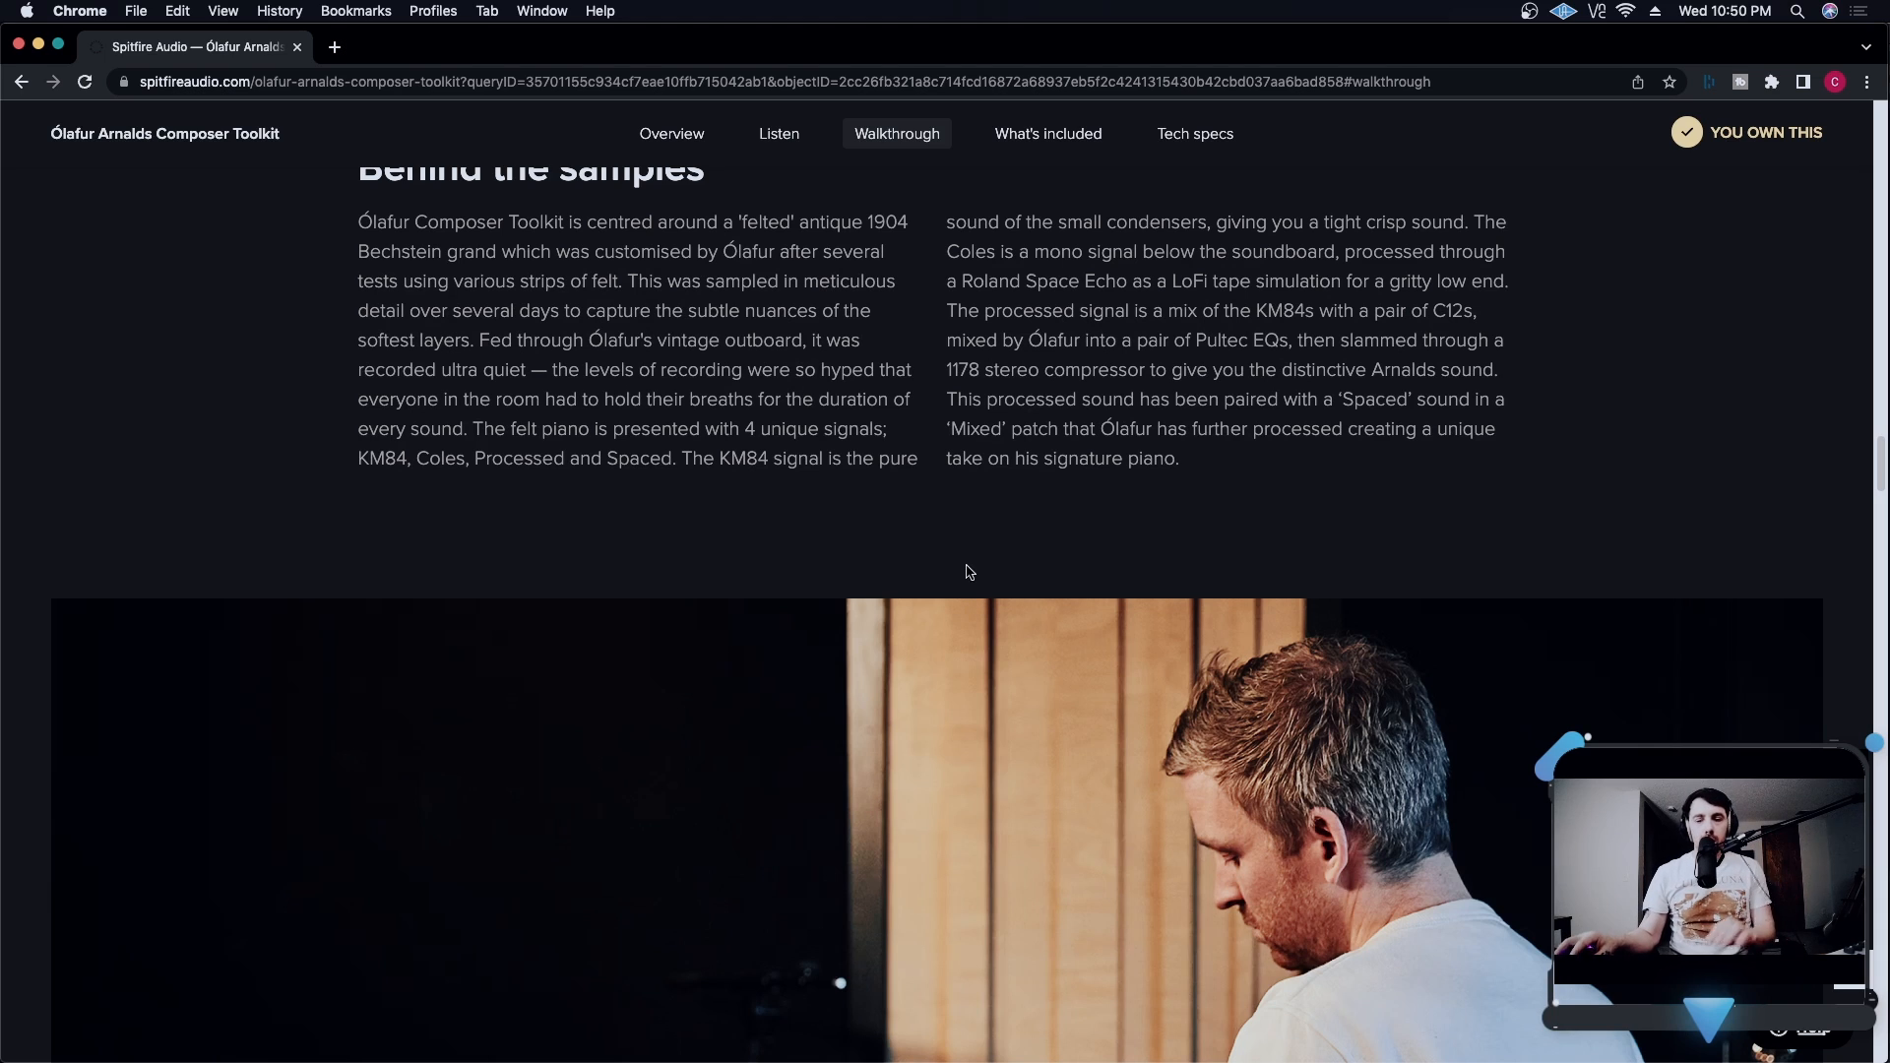
{"action": "scroll", "coordinate": [1045, 640], "scroll_direction": "down", "scroll_amount": 3}
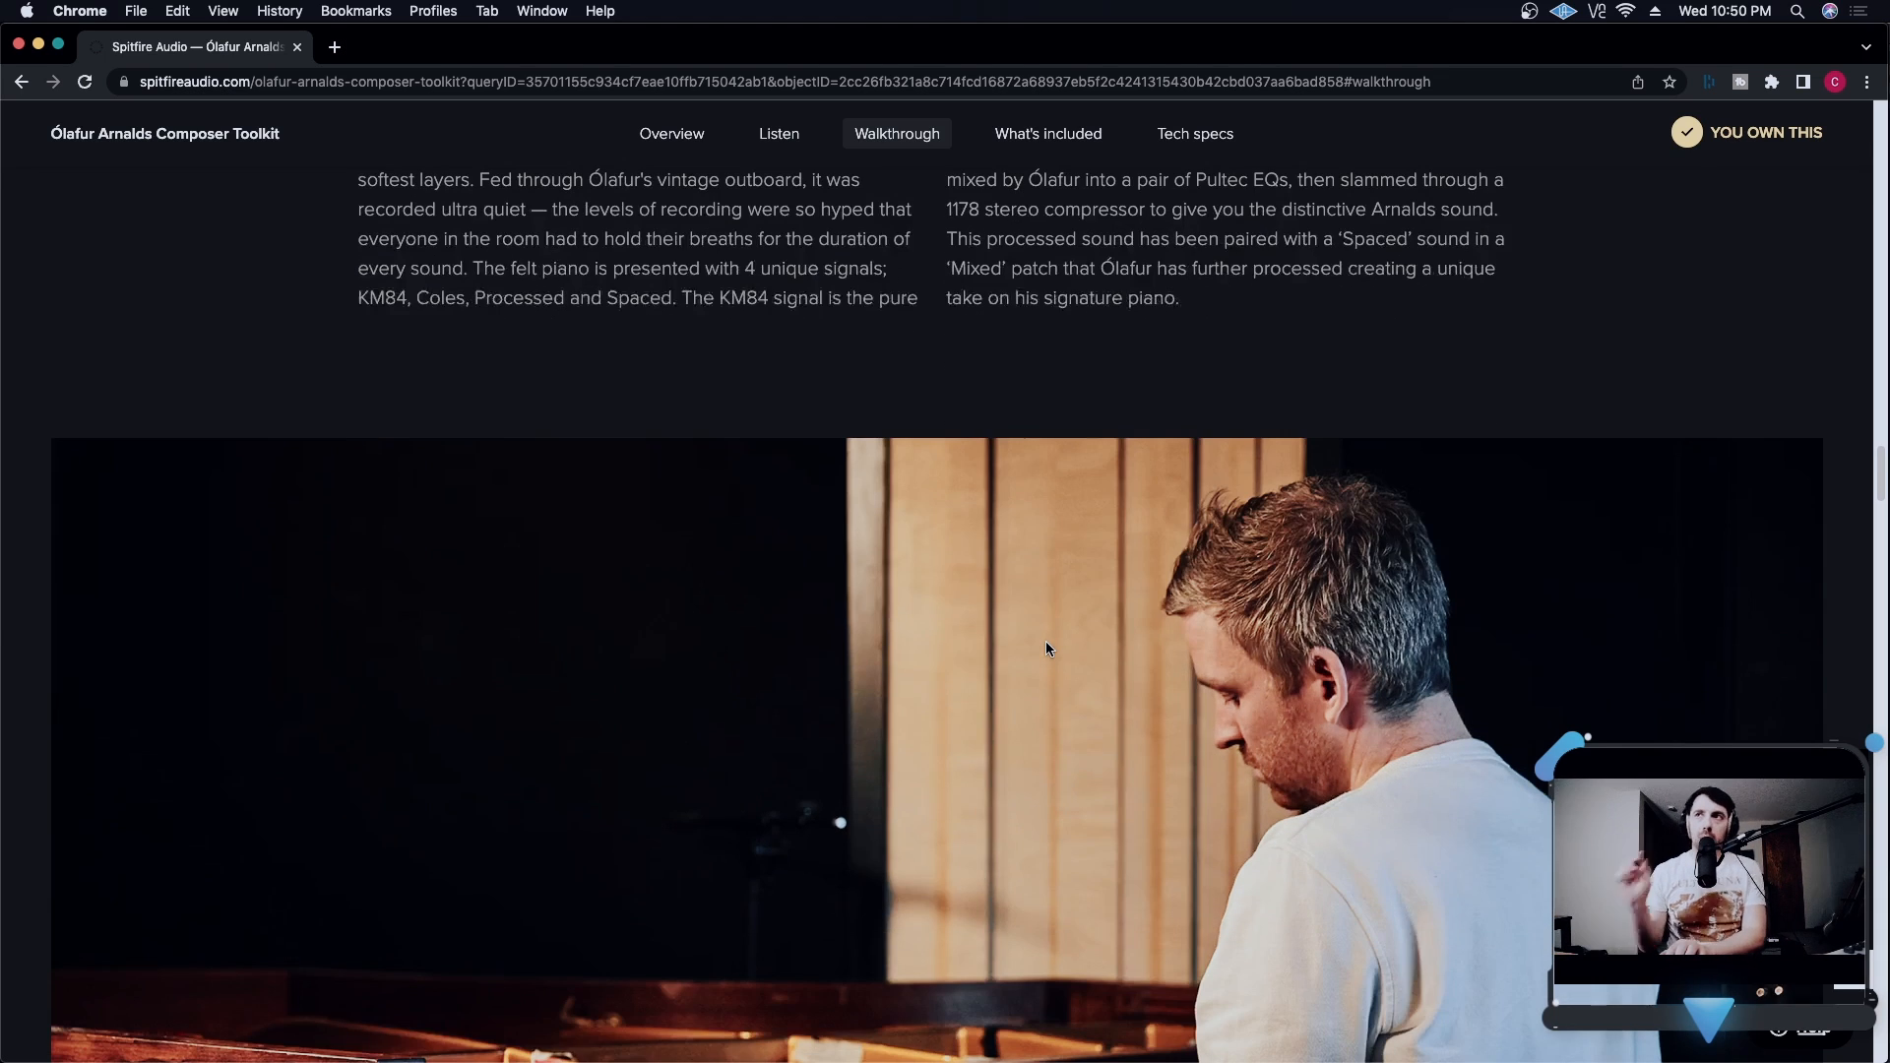
{"action": "scroll", "coordinate": [1047, 647], "scroll_direction": "down", "scroll_amount": 10}
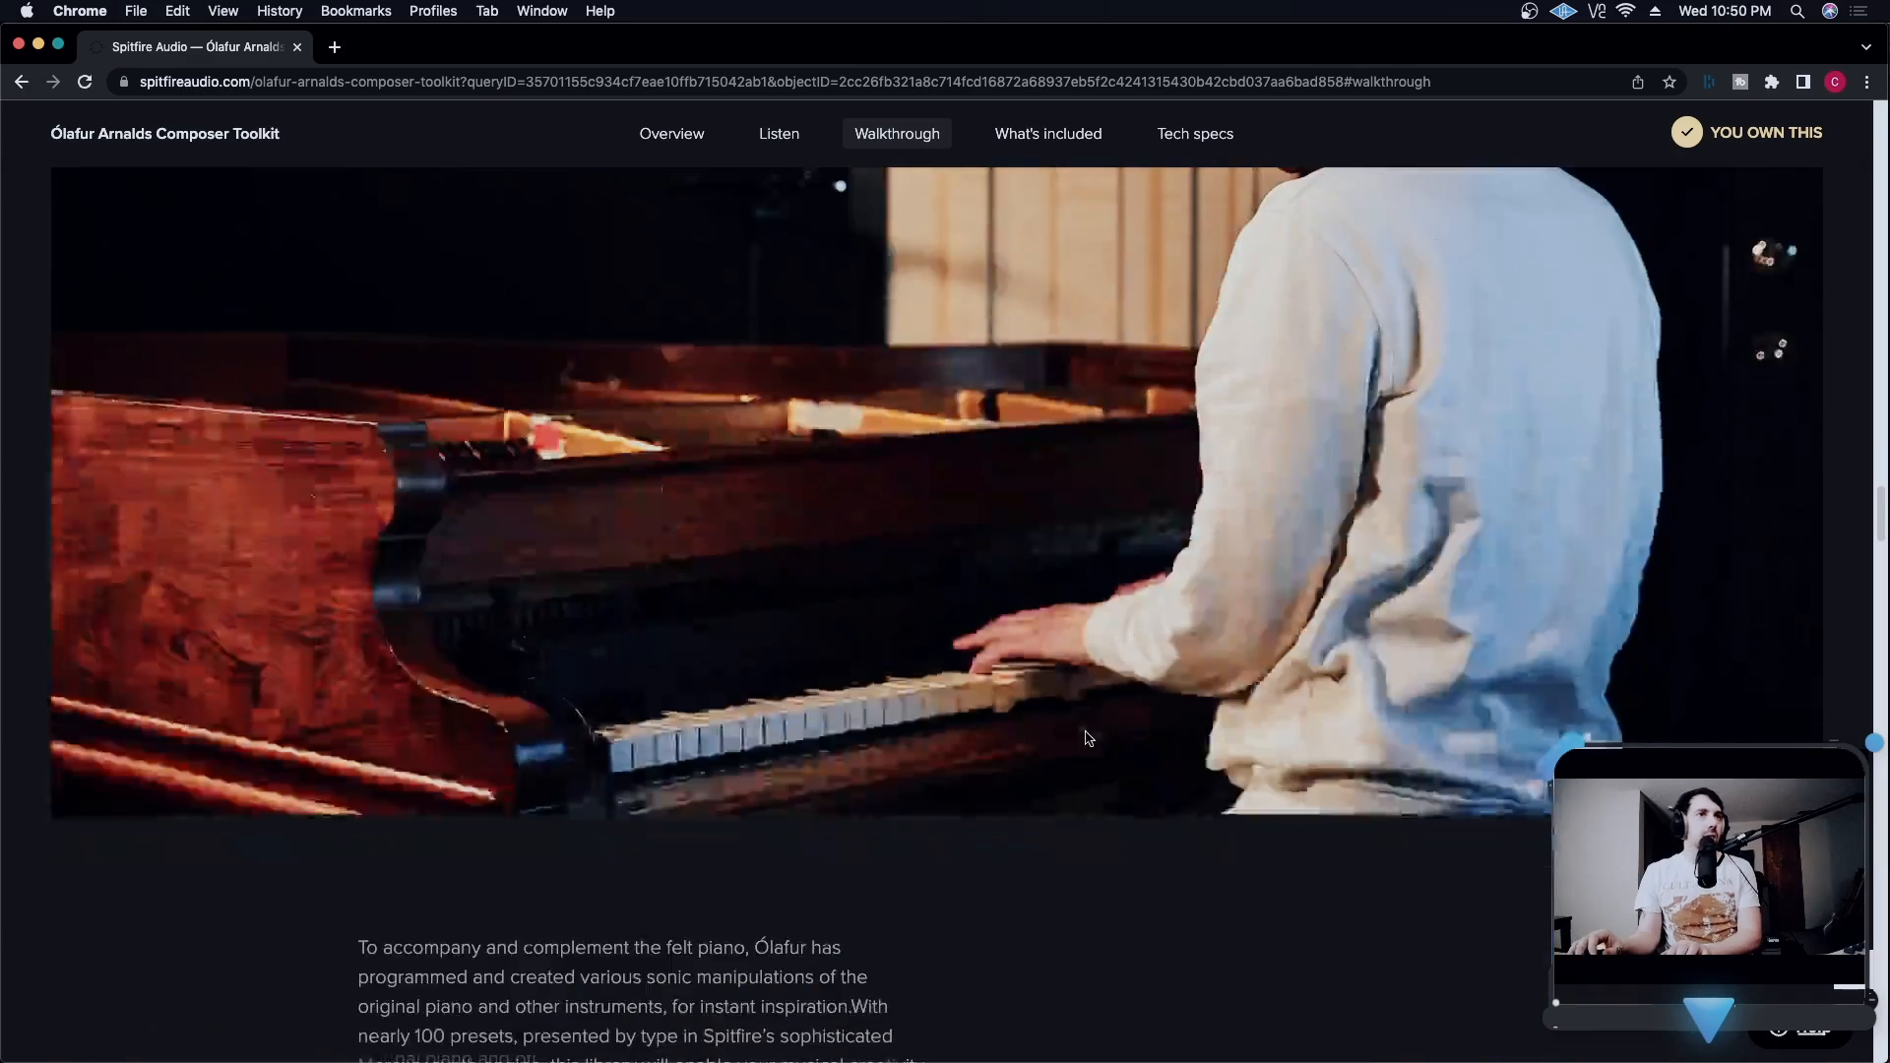
{"action": "scroll", "coordinate": [1103, 740], "scroll_direction": "down", "scroll_amount": 10}
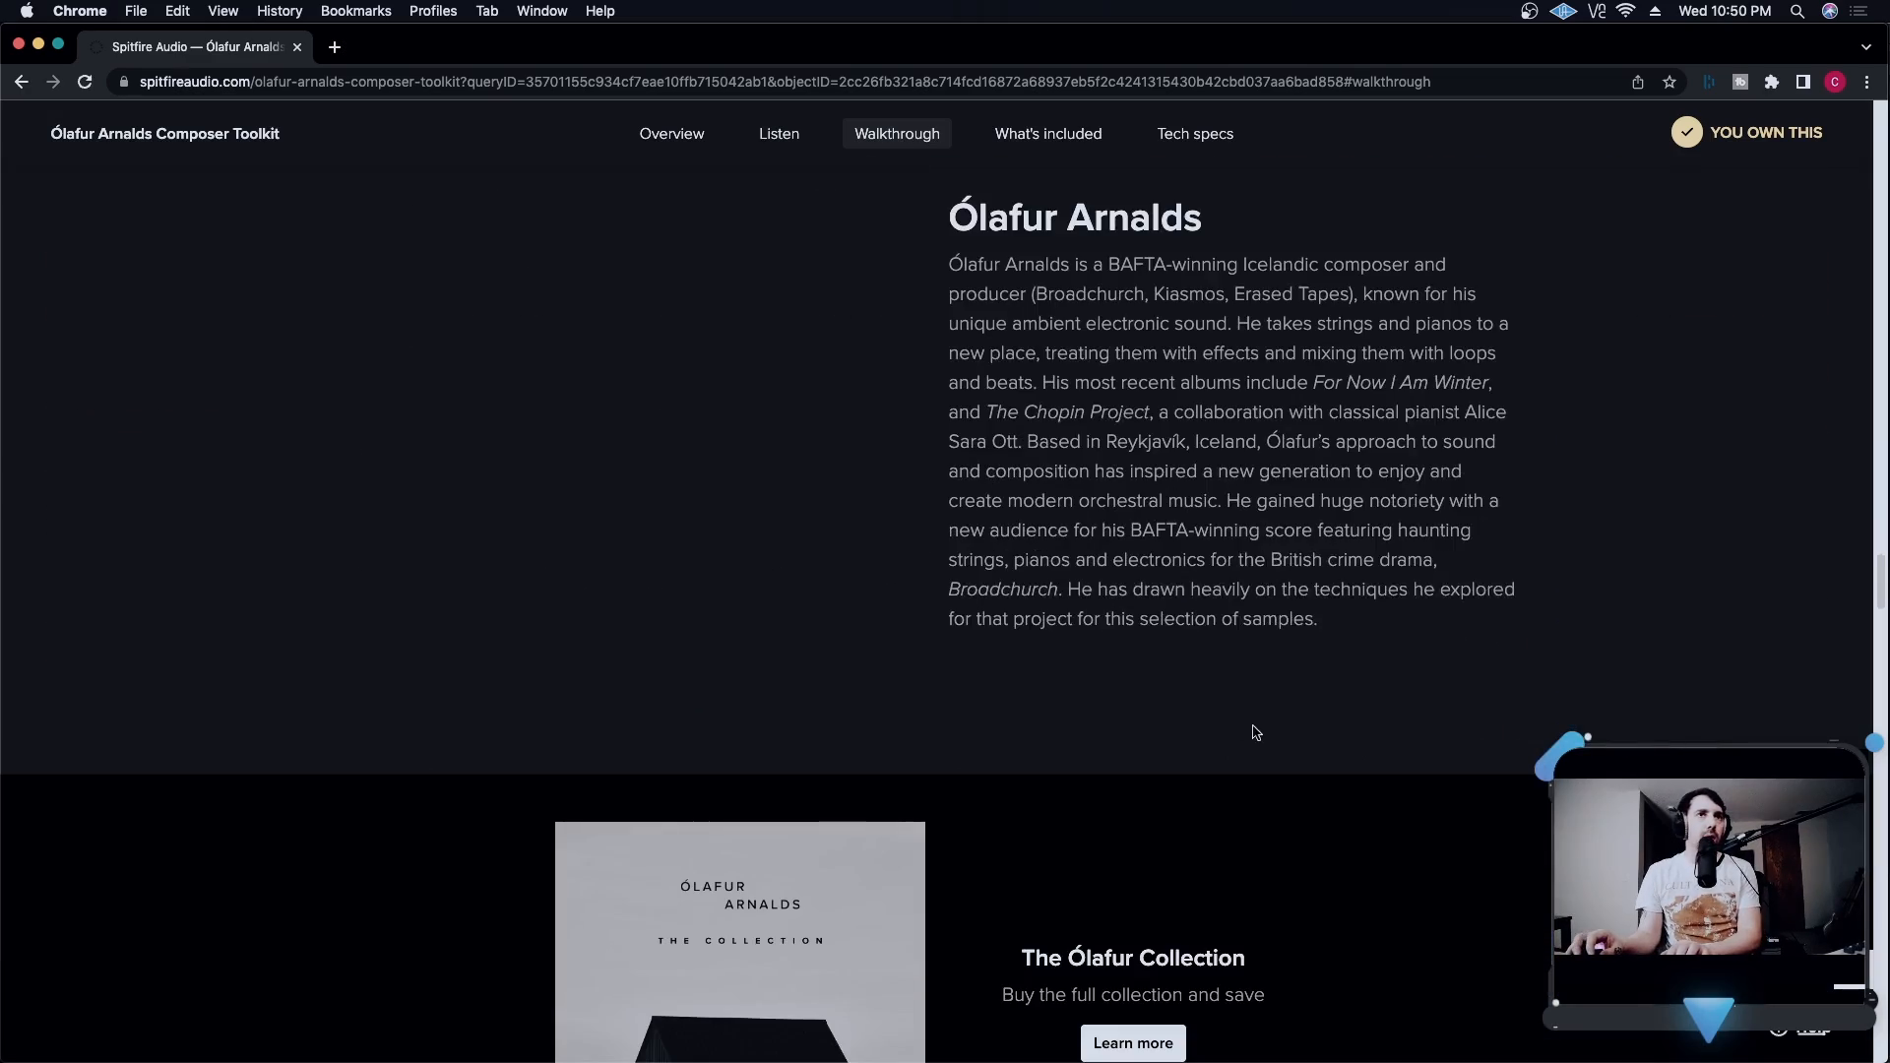
{"action": "scroll", "coordinate": [1330, 730], "scroll_direction": "down", "scroll_amount": 4}
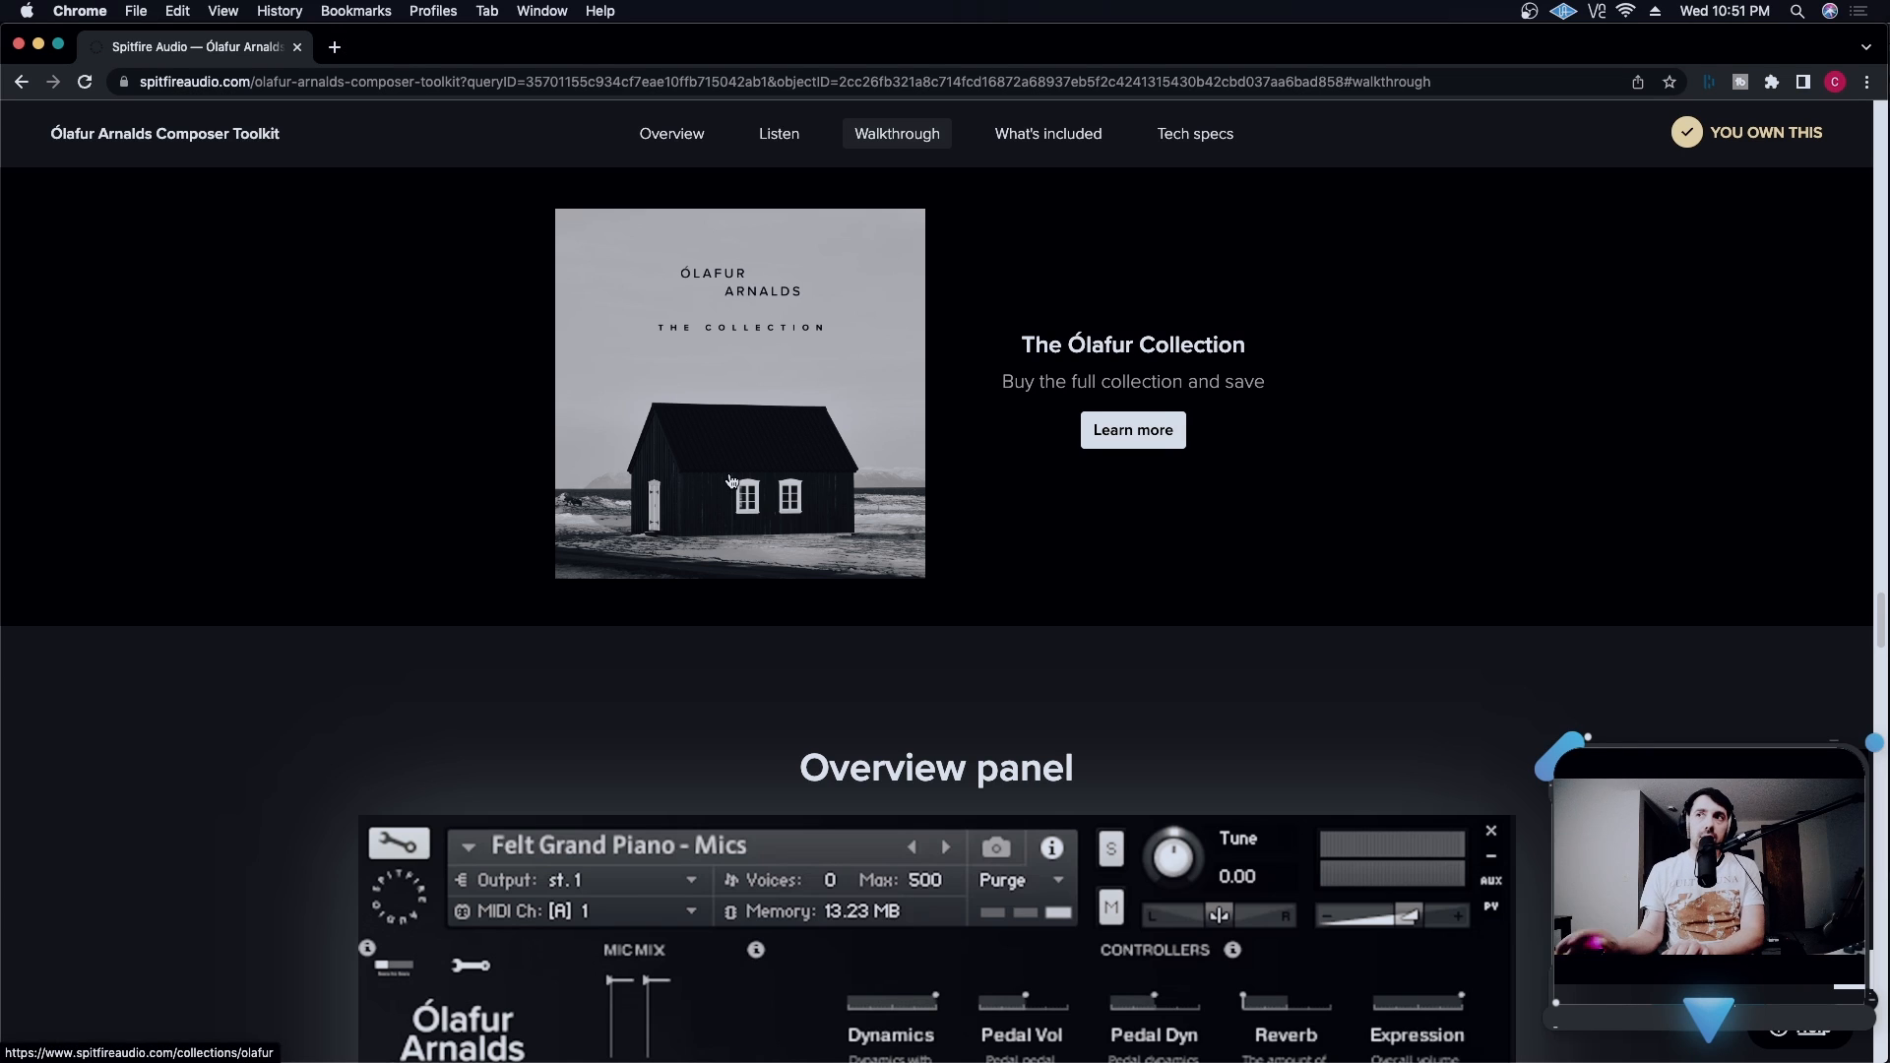
{"action": "scroll", "coordinate": [734, 483], "scroll_direction": "down", "scroll_amount": 3}
{"action": "scroll", "coordinate": [989, 566], "scroll_direction": "down", "scroll_amount": 2}
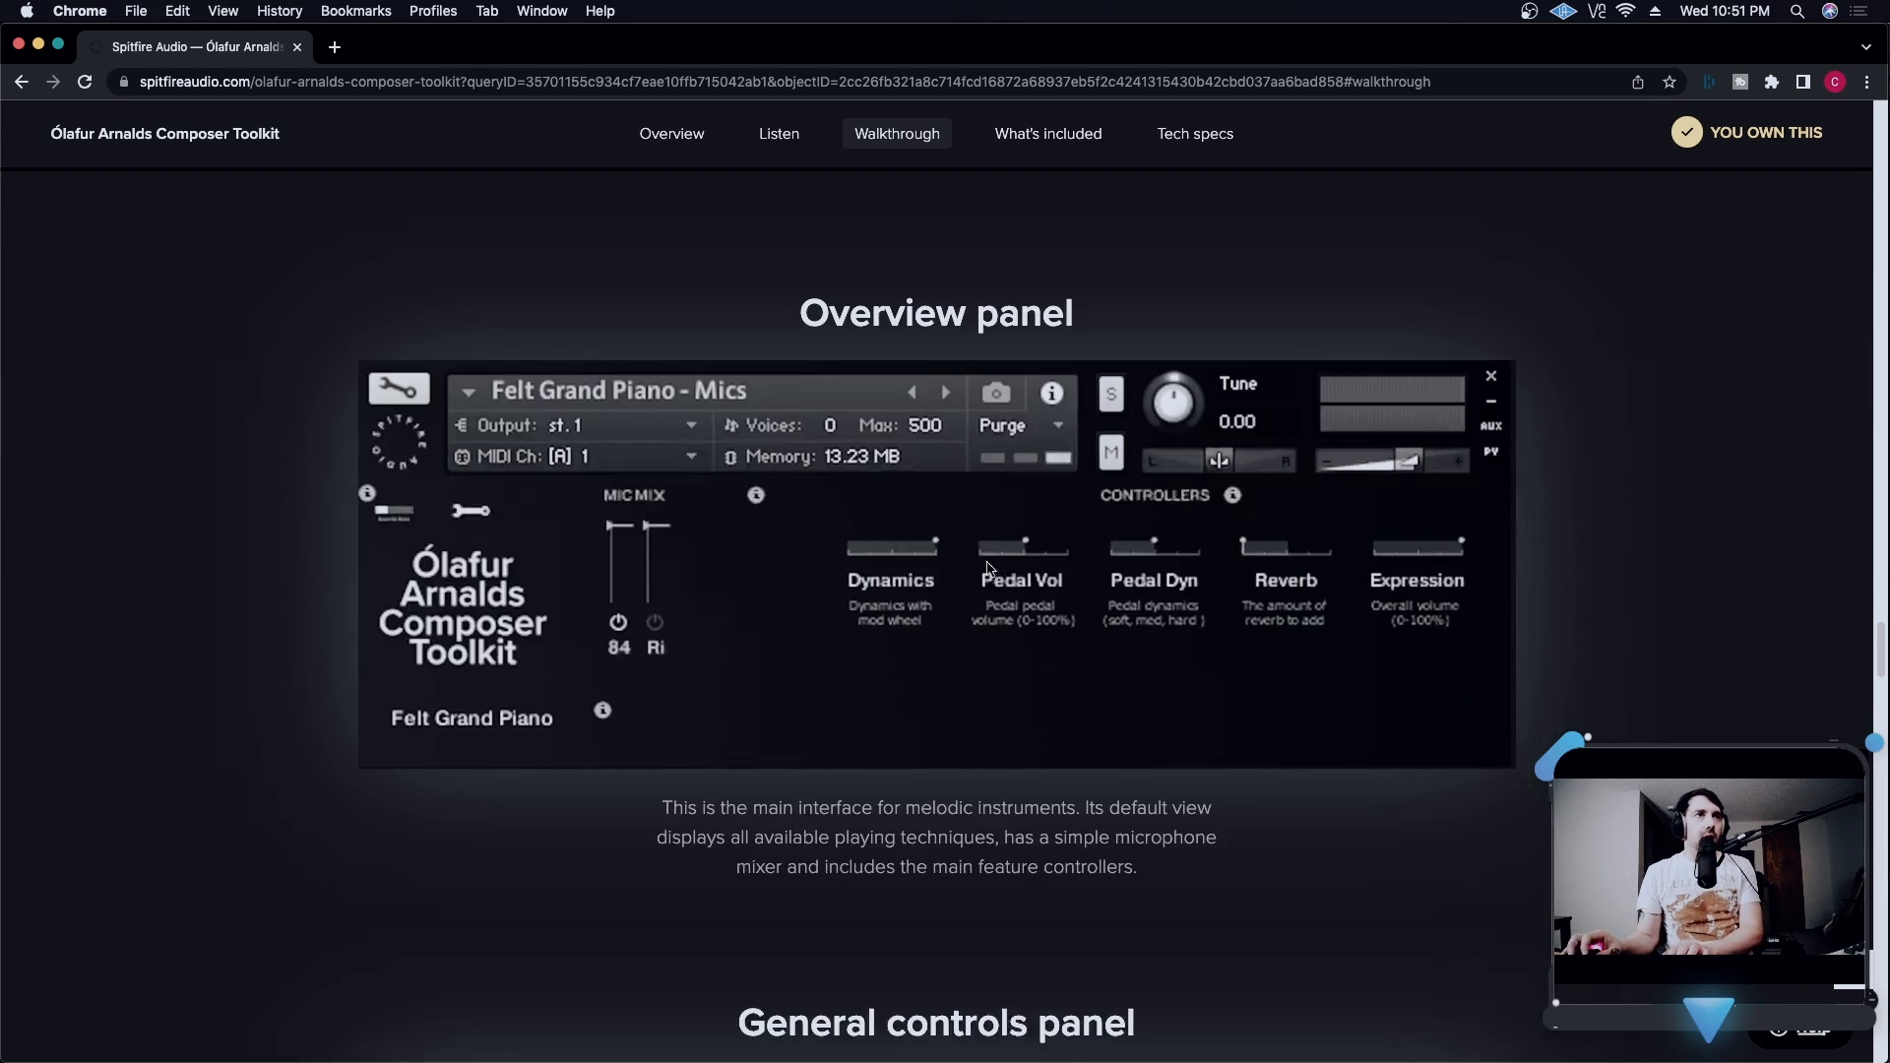
{"action": "scroll", "coordinate": [988, 568], "scroll_direction": "down", "scroll_amount": 15}
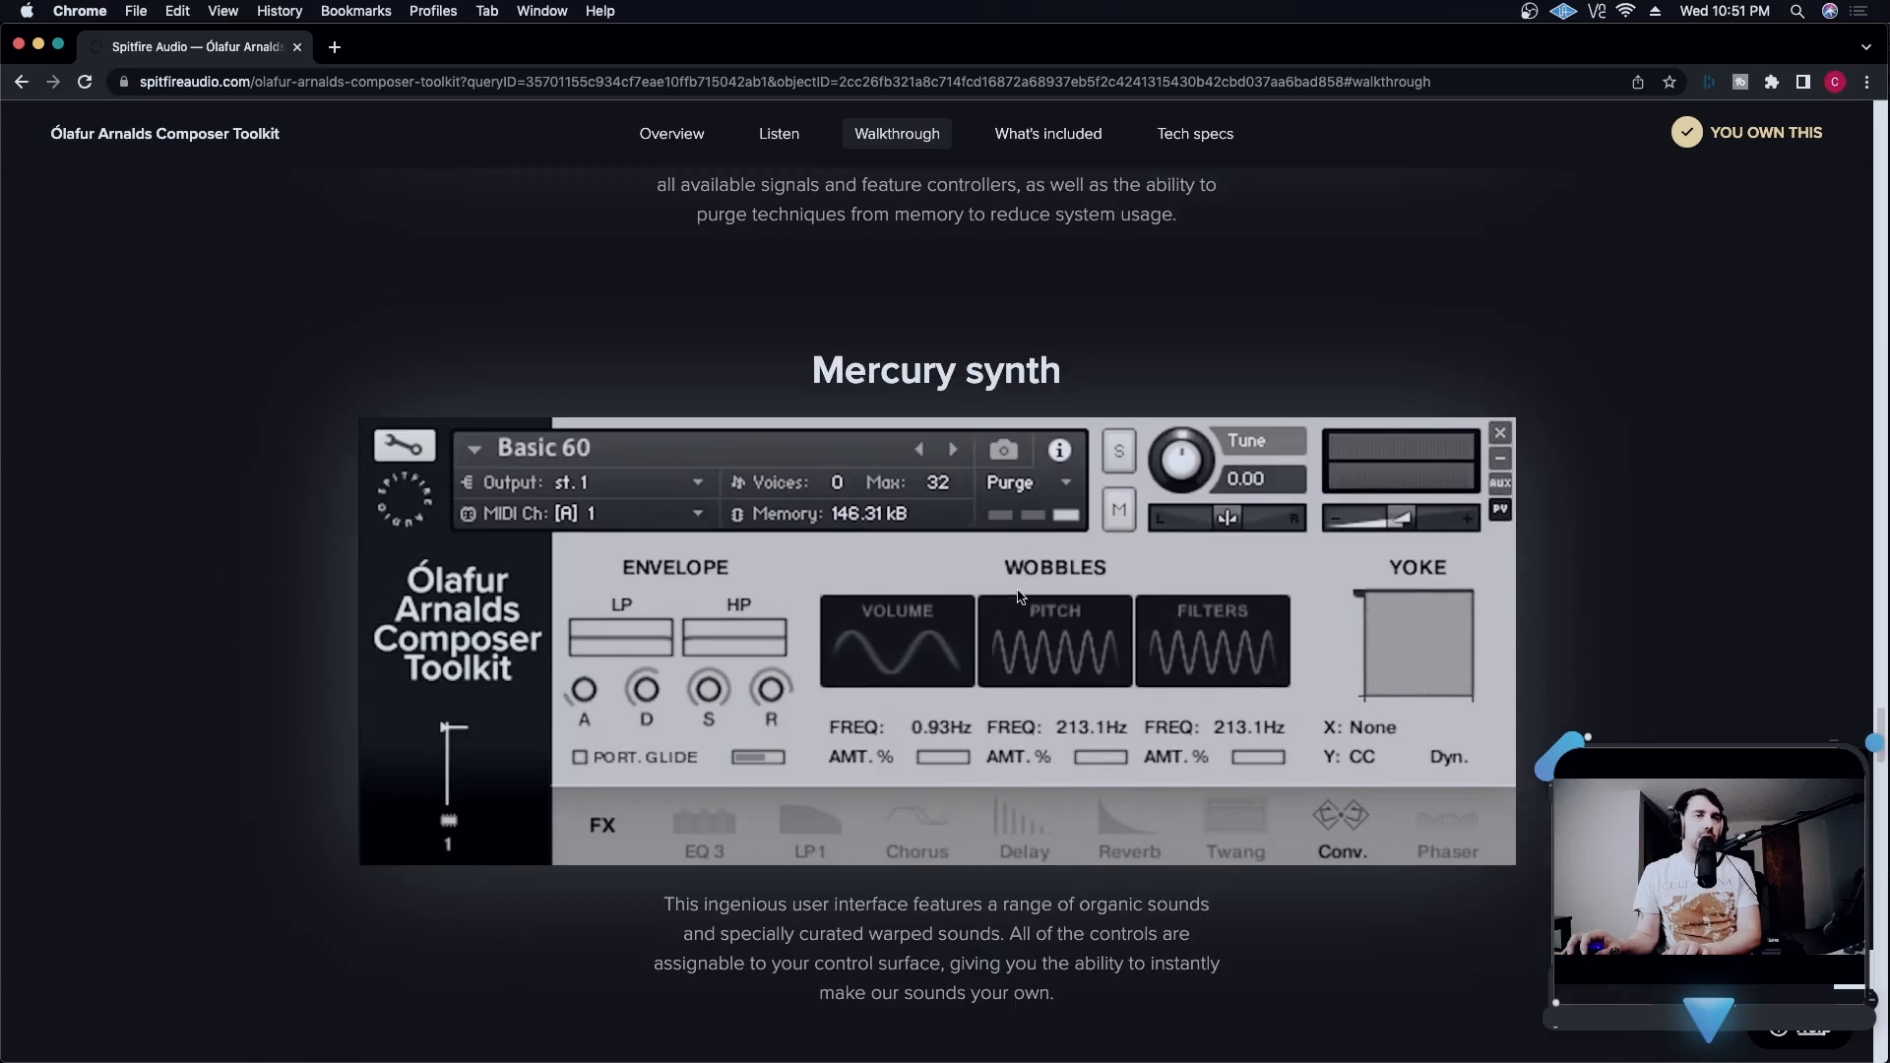
- Examine the What's included list, covering the felt grand piano, organics warps, synth embellishments, tempo locked, sonic warps, and mics and mixes
{"action": "scroll", "coordinate": [1018, 593], "scroll_direction": "down", "scroll_amount": 4}
{"action": "scroll", "coordinate": [630, 542], "scroll_direction": "down", "scroll_amount": 10}
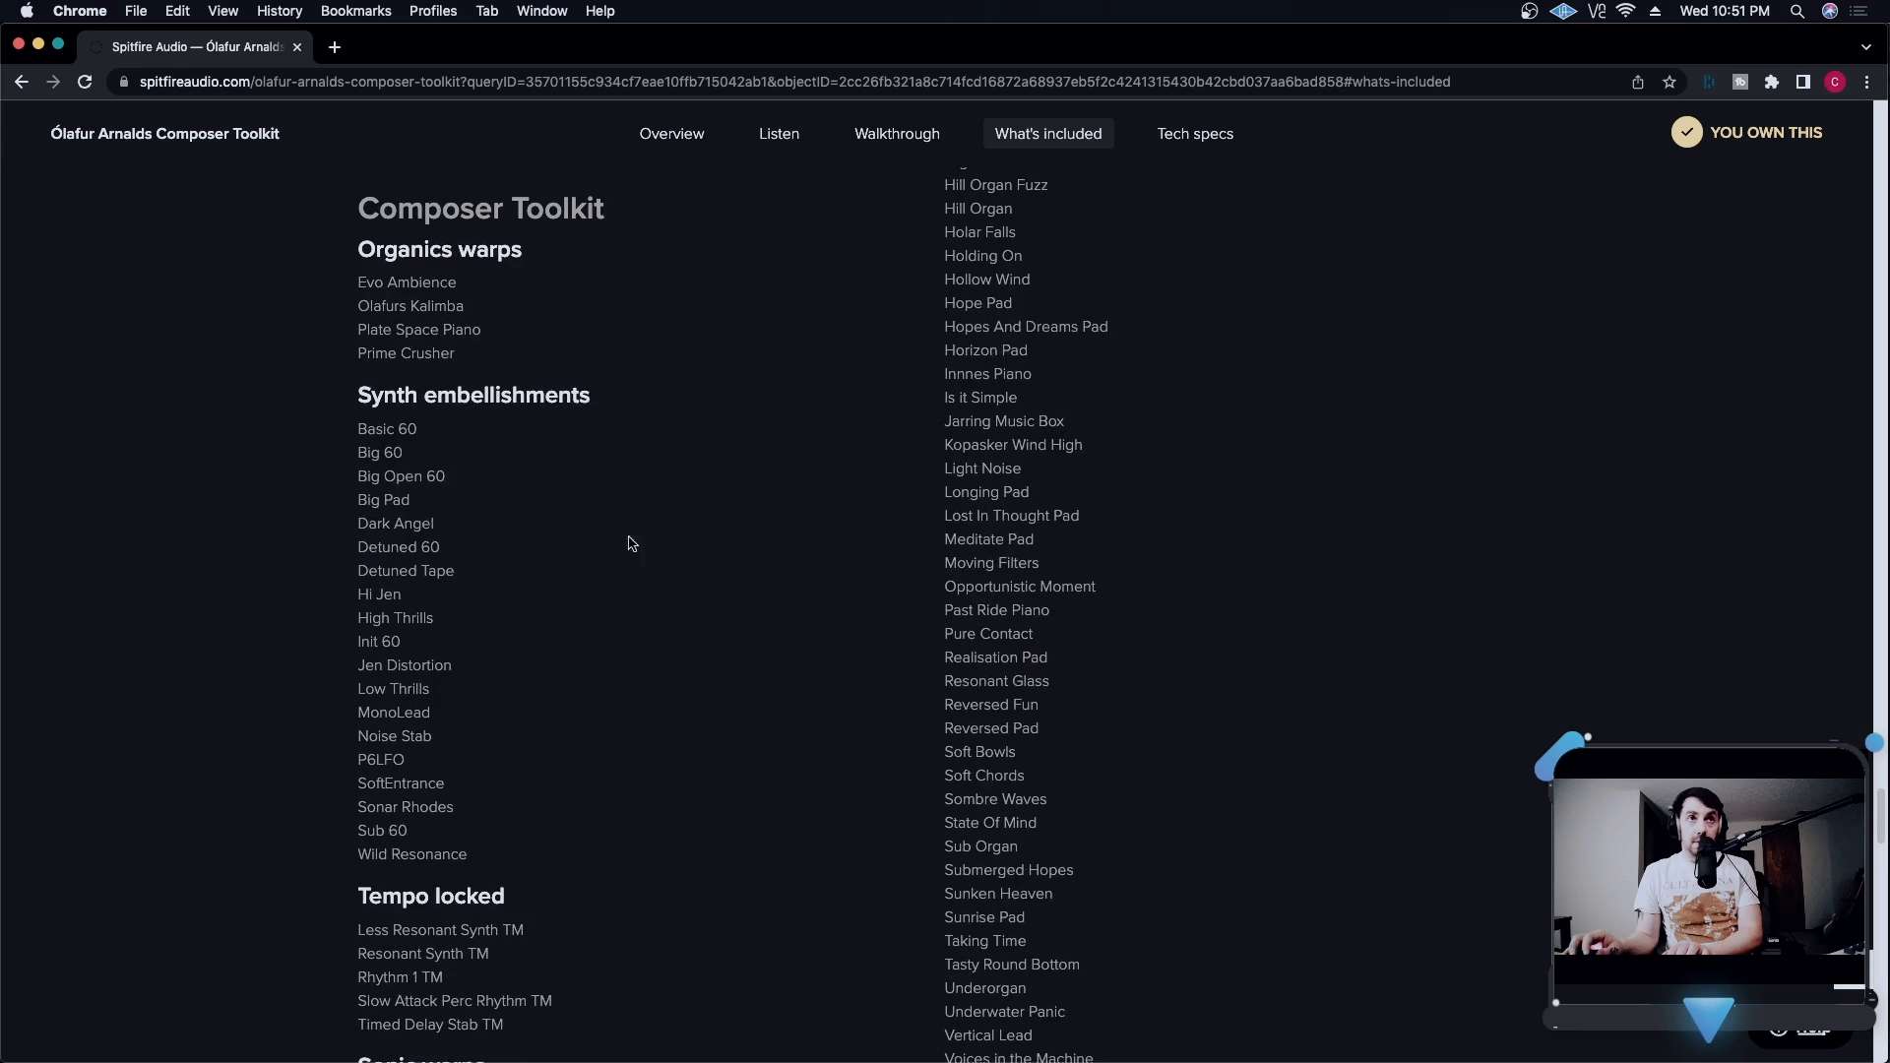
{"action": "scroll", "coordinate": [631, 543], "scroll_direction": "down", "scroll_amount": 4}
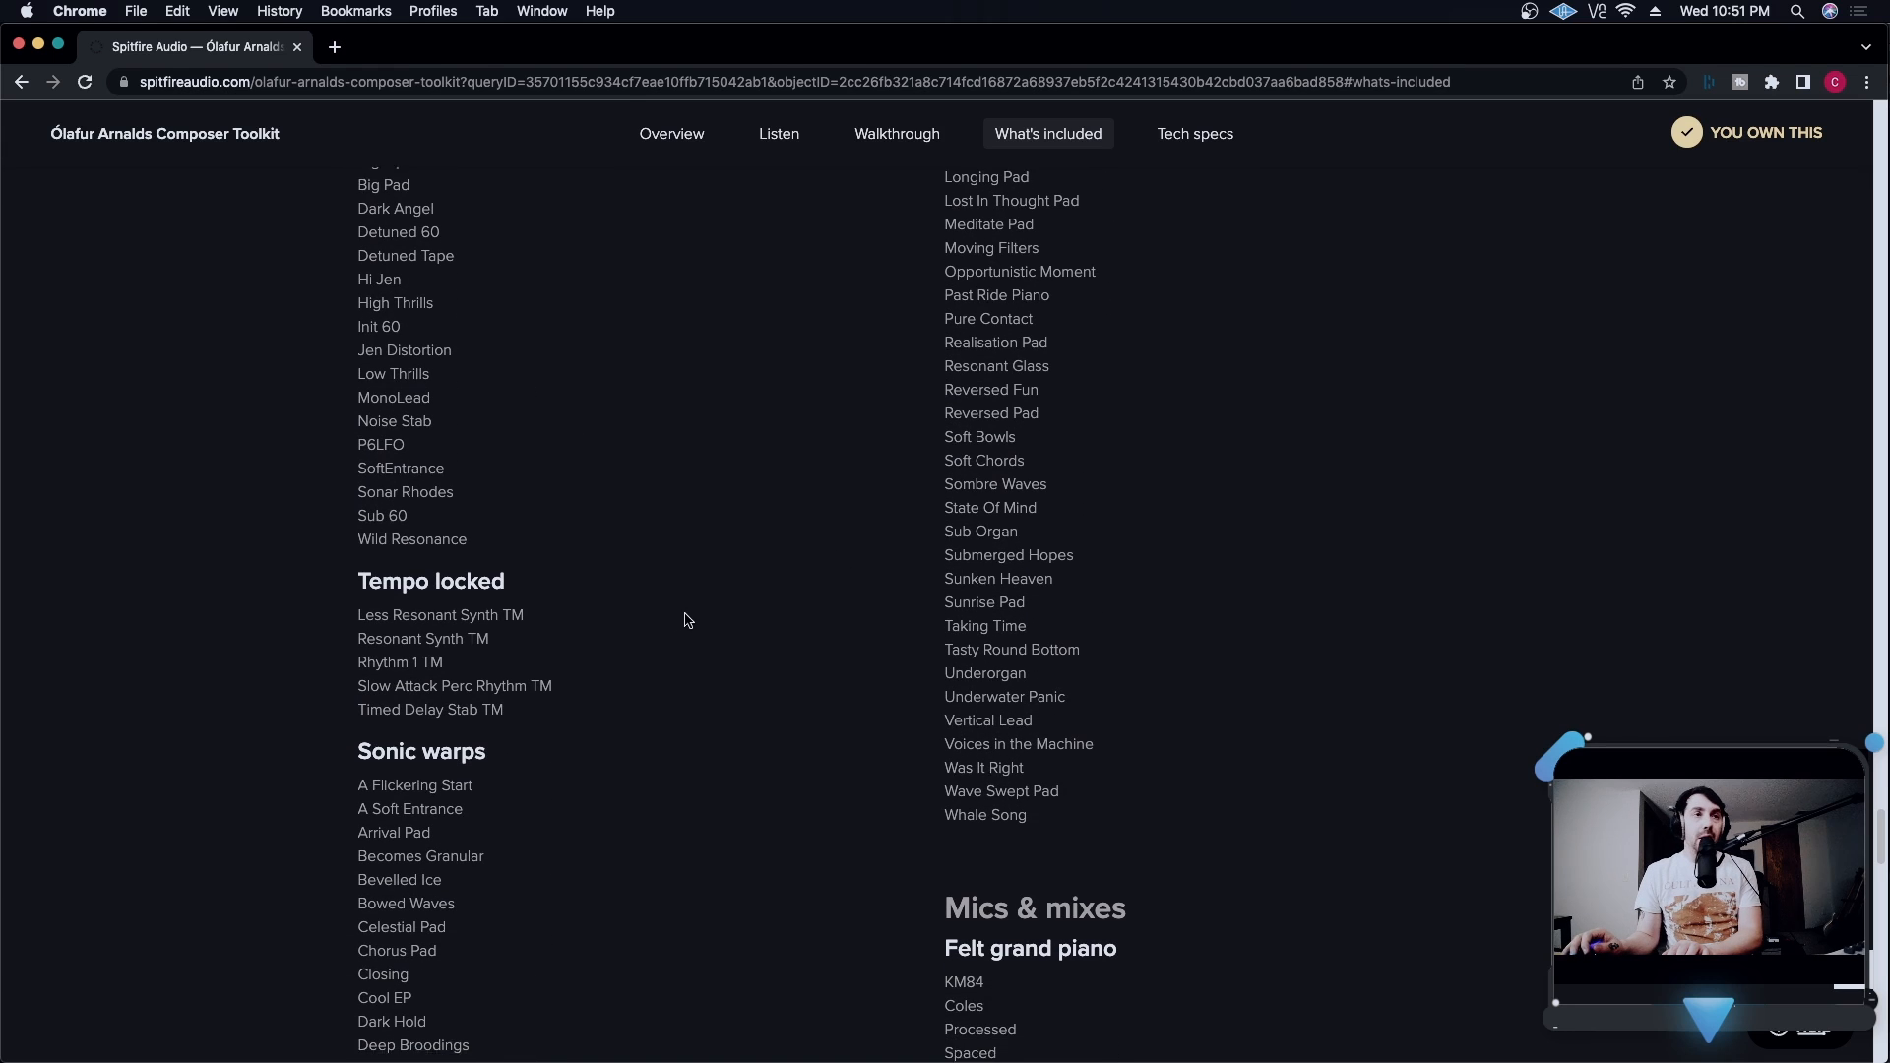
{"action": "scroll", "coordinate": [686, 621], "scroll_direction": "down", "scroll_amount": 2}
{"action": "scroll", "coordinate": [453, 665], "scroll_direction": "down", "scroll_amount": 8}
{"action": "scroll", "coordinate": [471, 673], "scroll_direction": "up", "scroll_amount": 3}
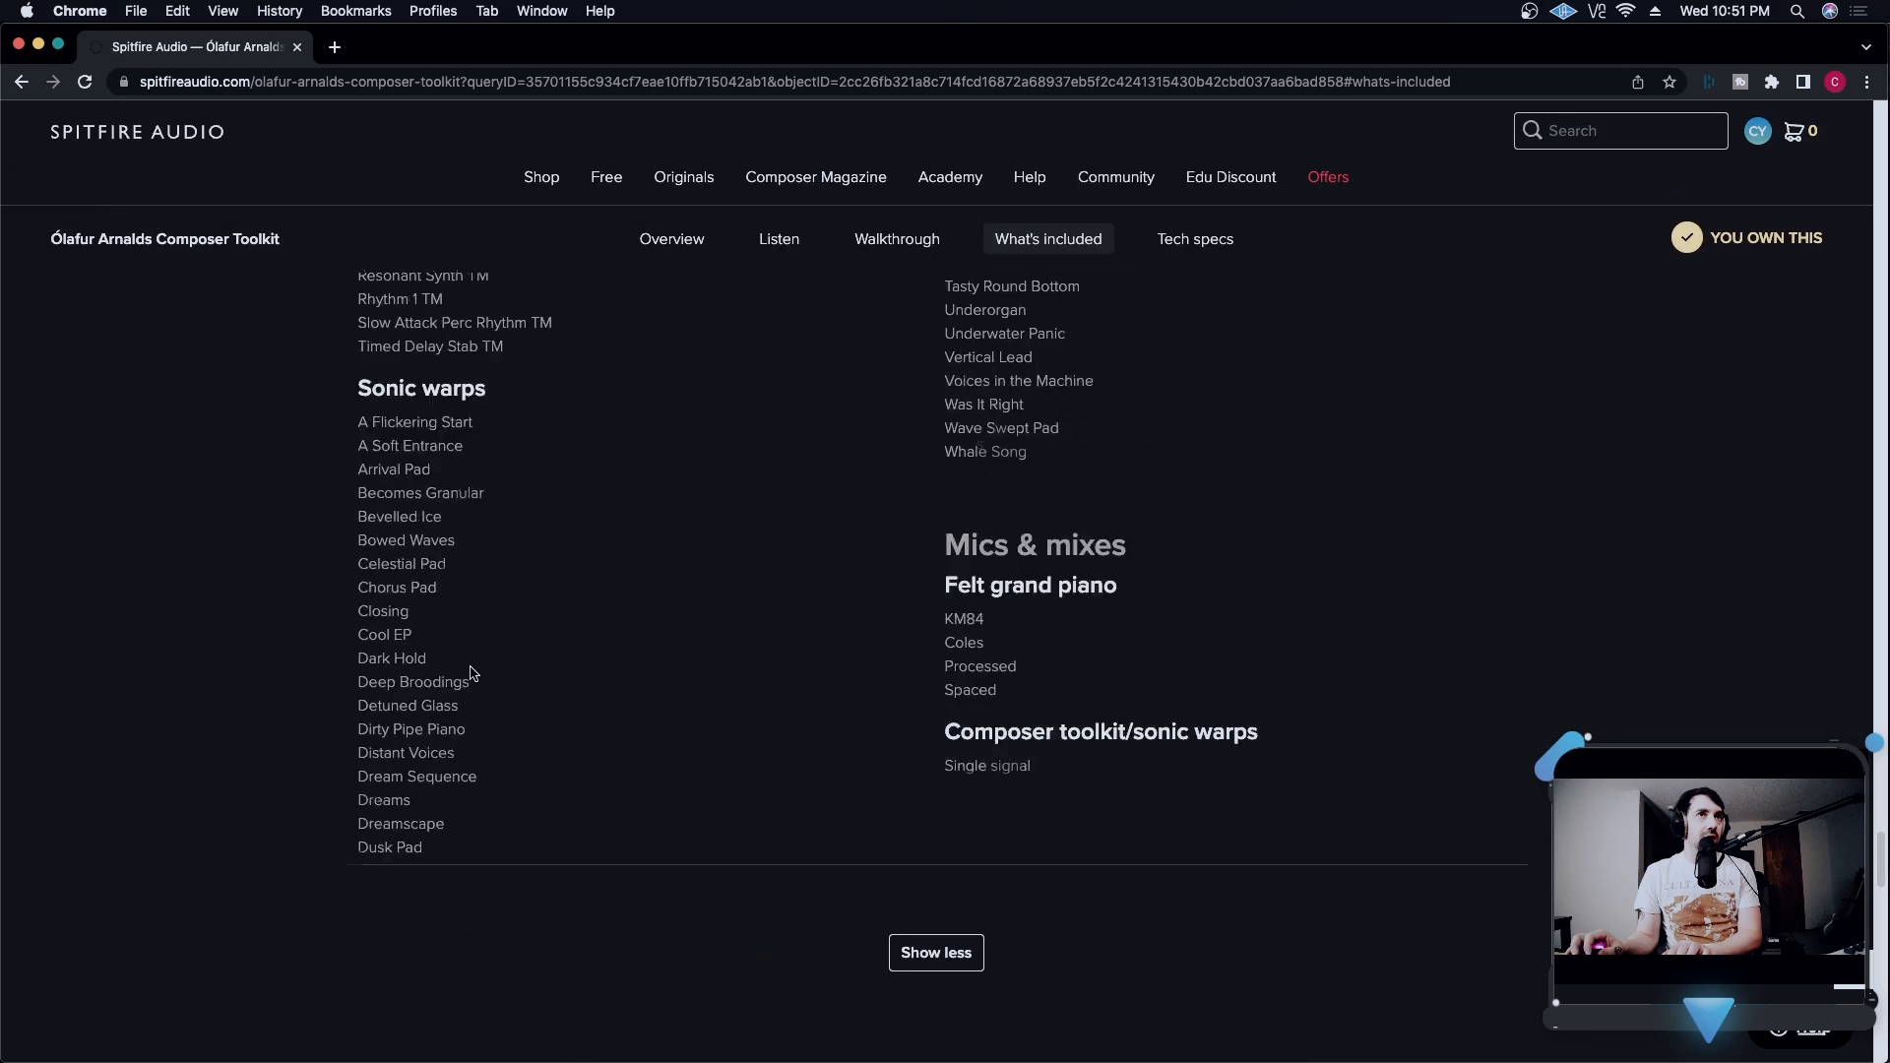
{"action": "scroll", "coordinate": [470, 673], "scroll_direction": "up", "scroll_amount": 12}
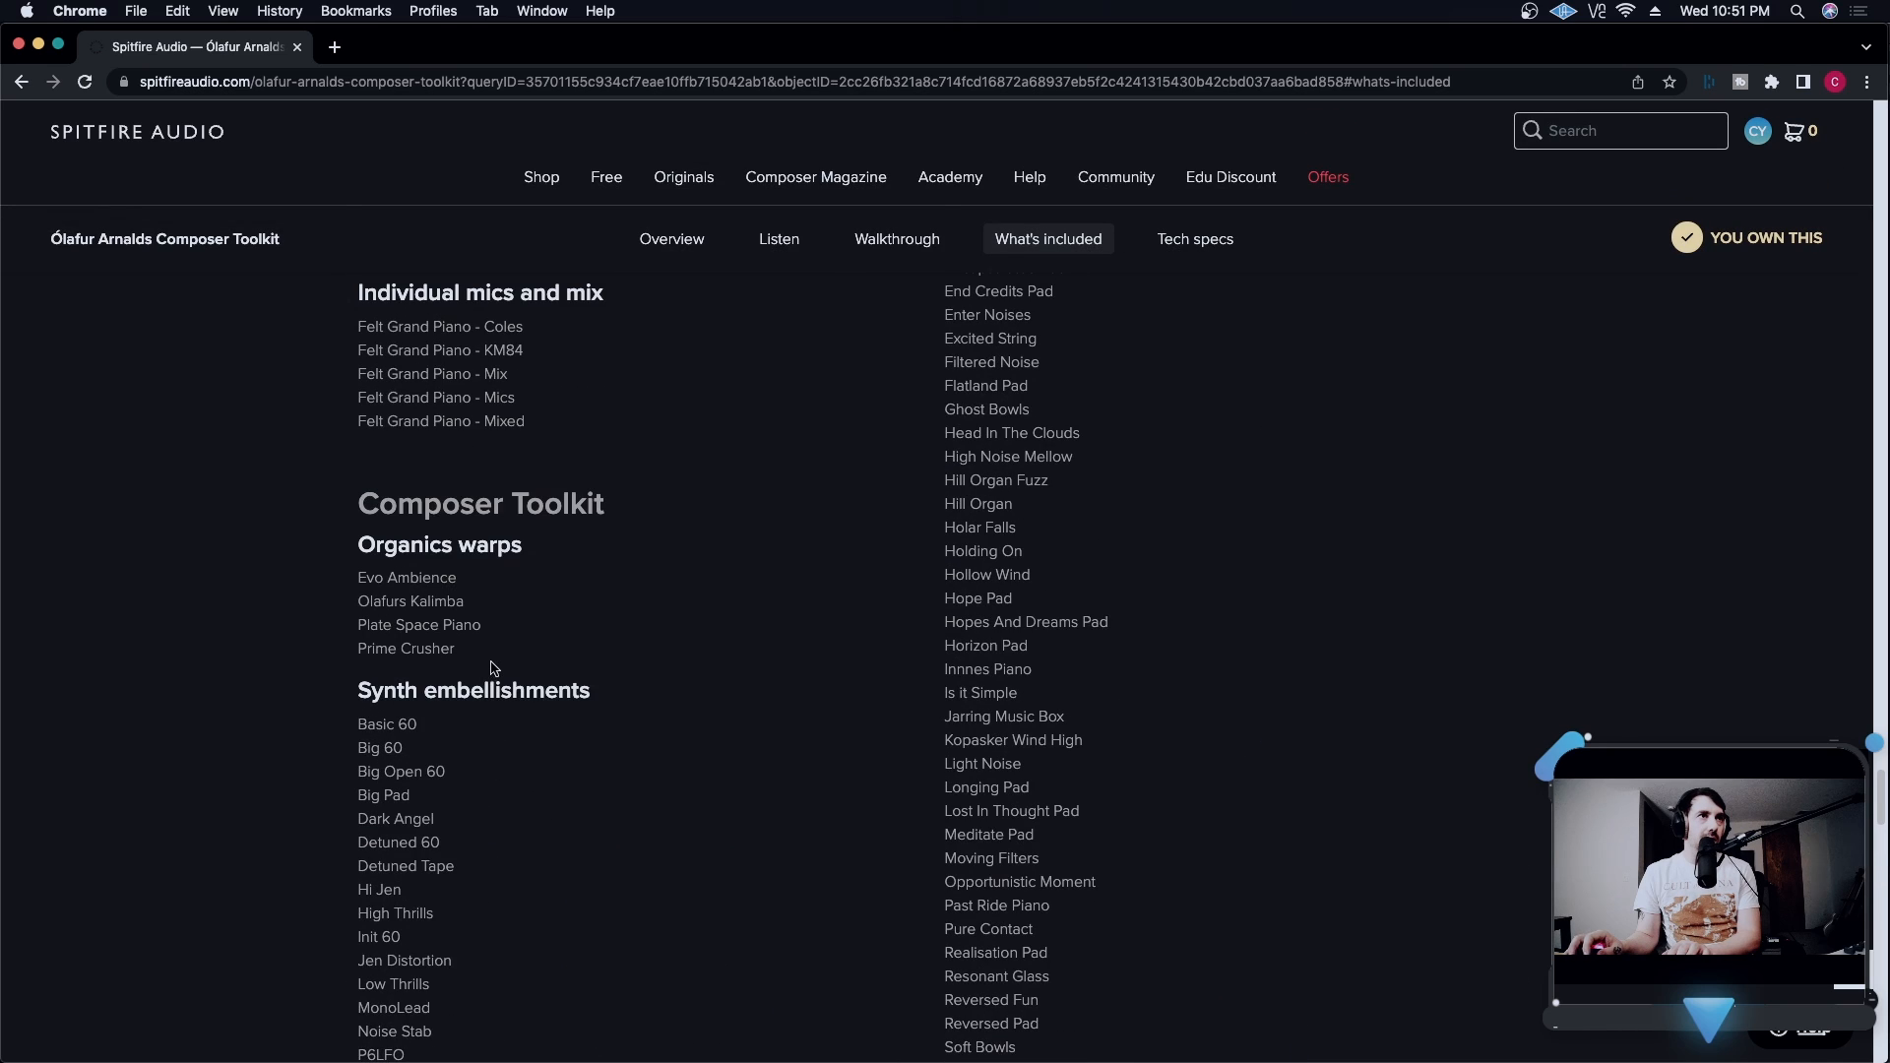
{"action": "scroll", "coordinate": [494, 669], "scroll_direction": "up", "scroll_amount": 3}
{"action": "scroll", "coordinate": [493, 666], "scroll_direction": "down", "scroll_amount": 3}
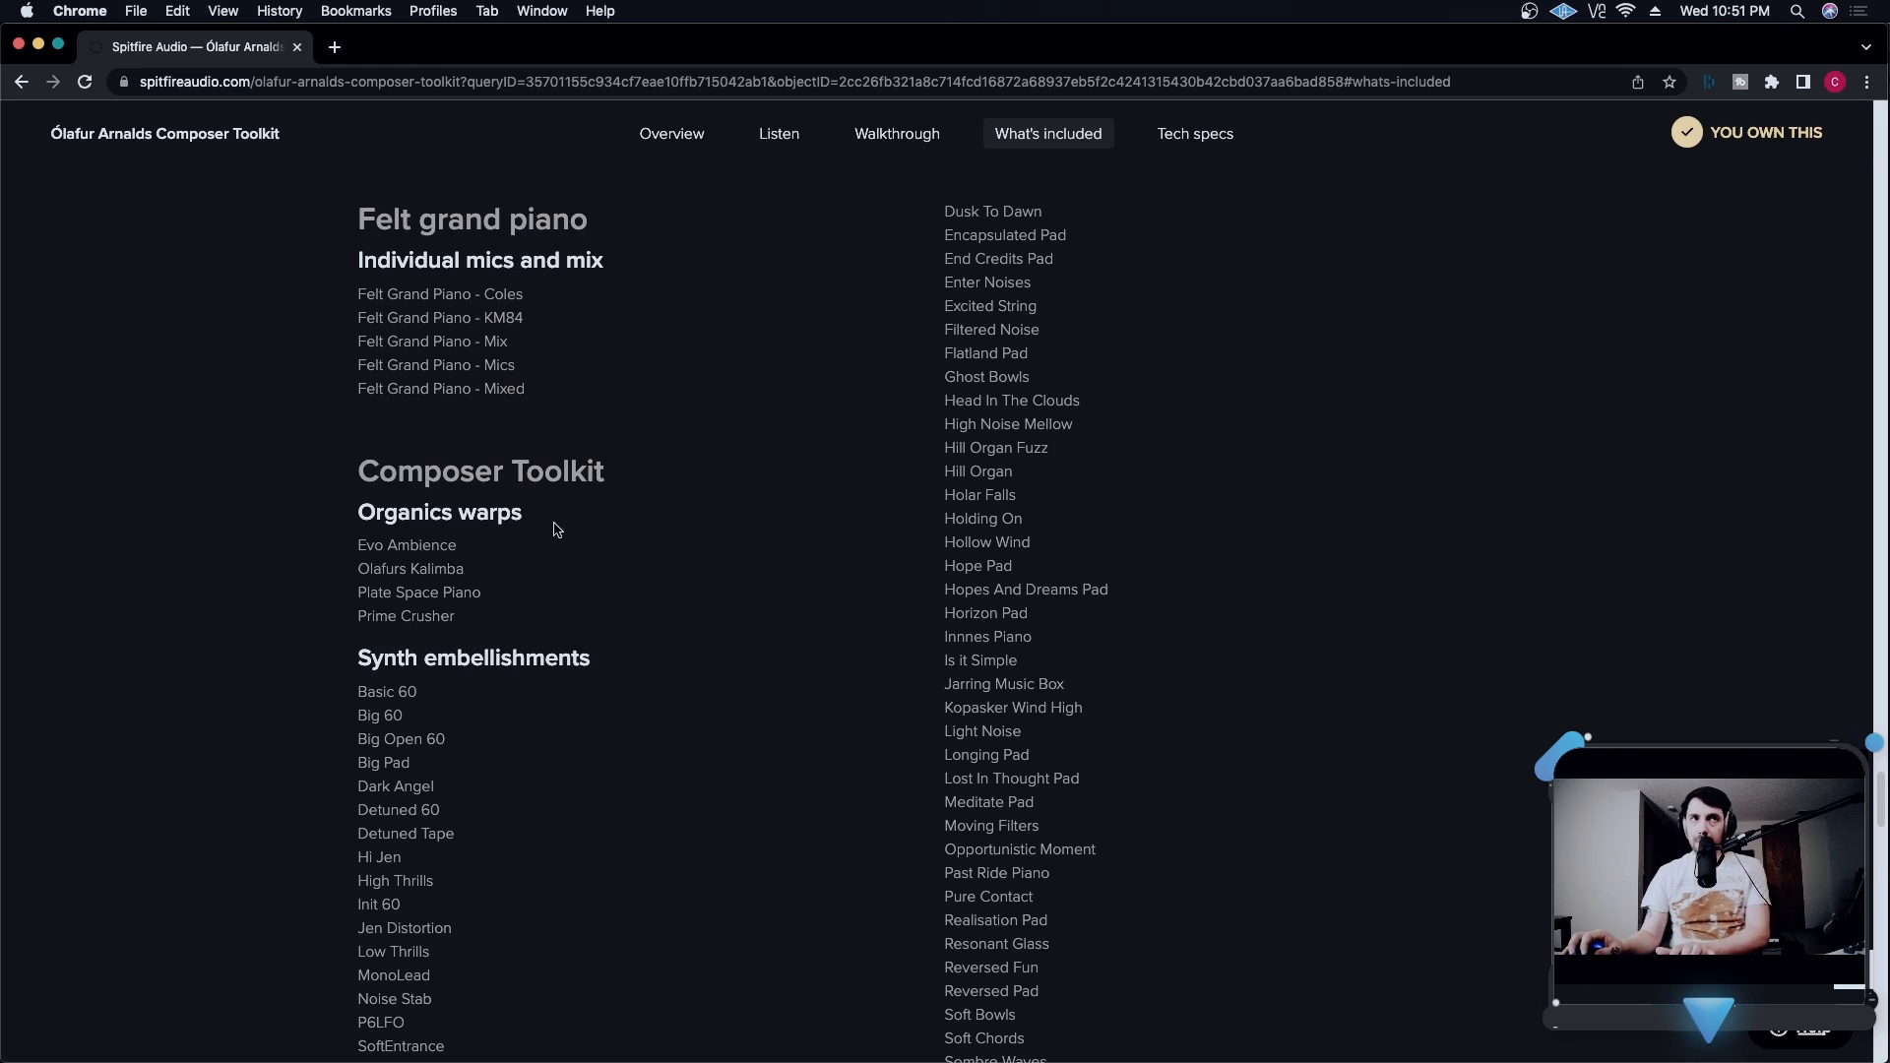
{"action": "scroll", "coordinate": [557, 529], "scroll_direction": "down", "scroll_amount": 10}
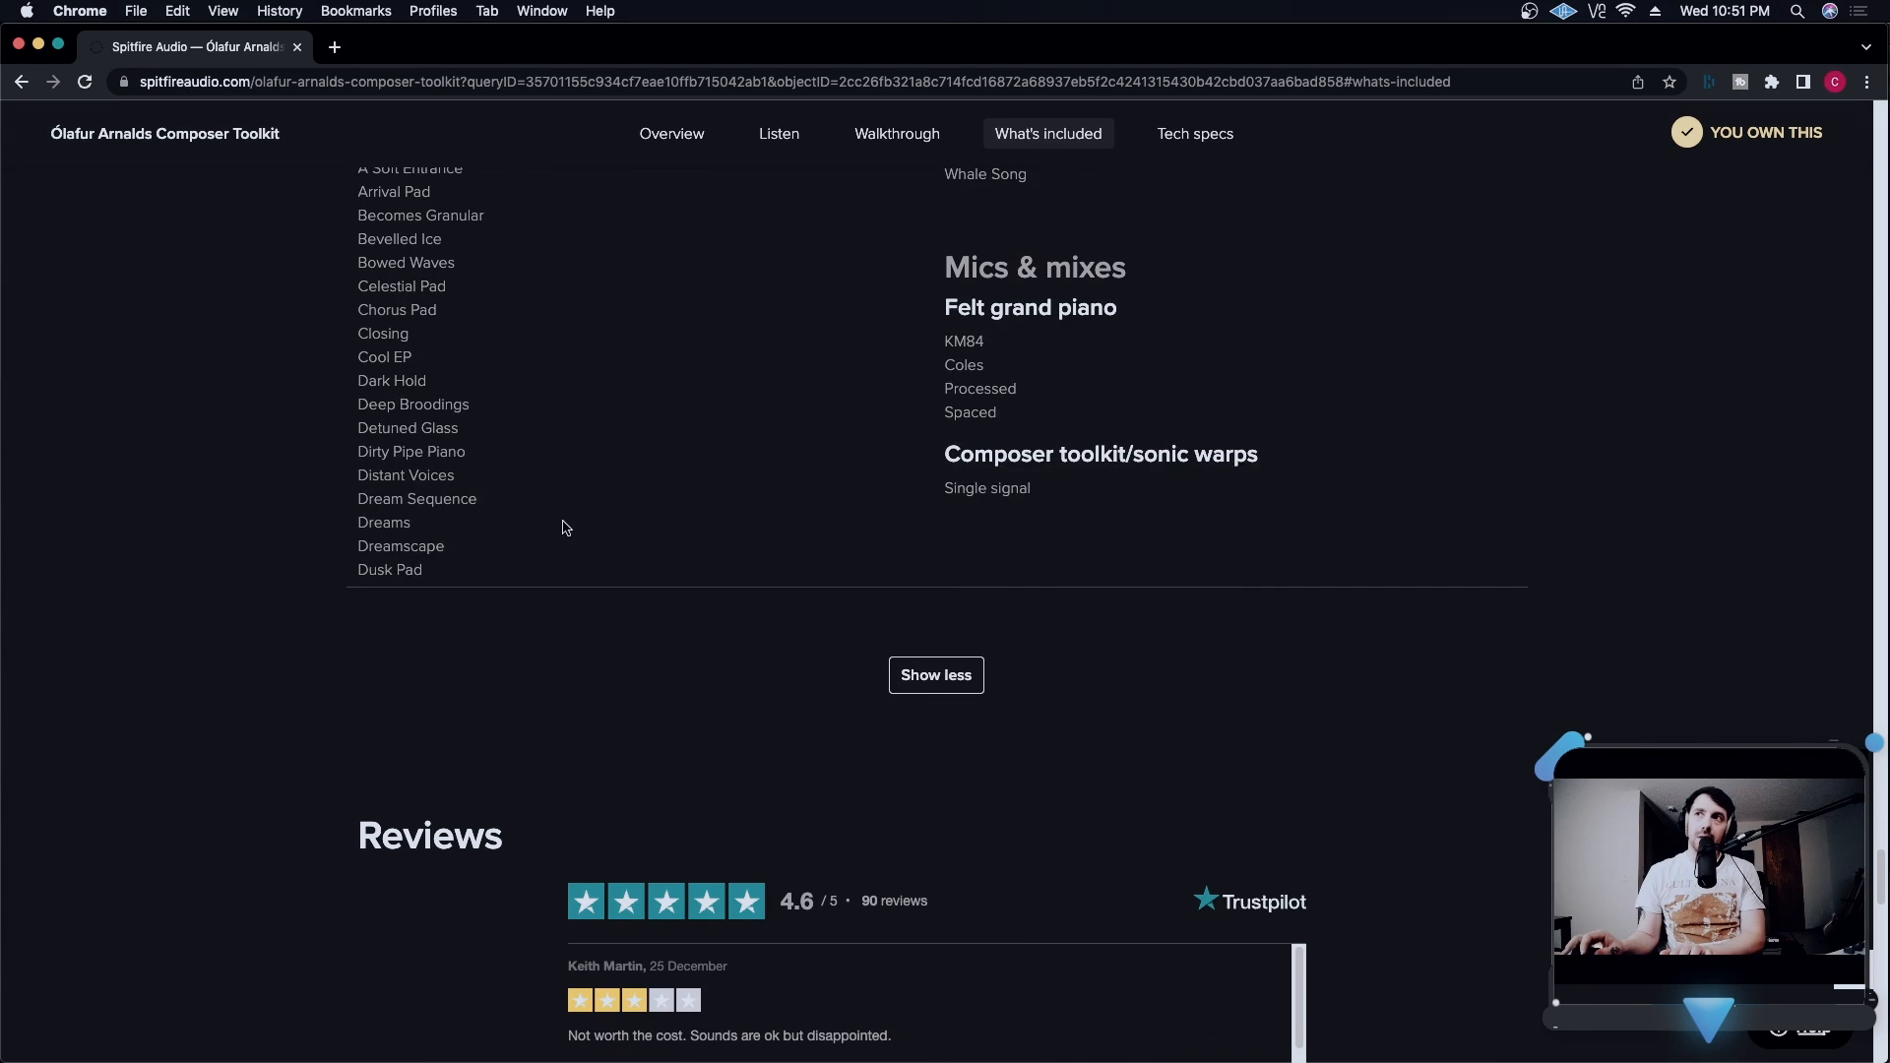
- Review the product's tech specs, including the Mac and PC system requirements and the file size section
{"action": "scroll", "coordinate": [907, 498], "scroll_direction": "down", "scroll_amount": 15}
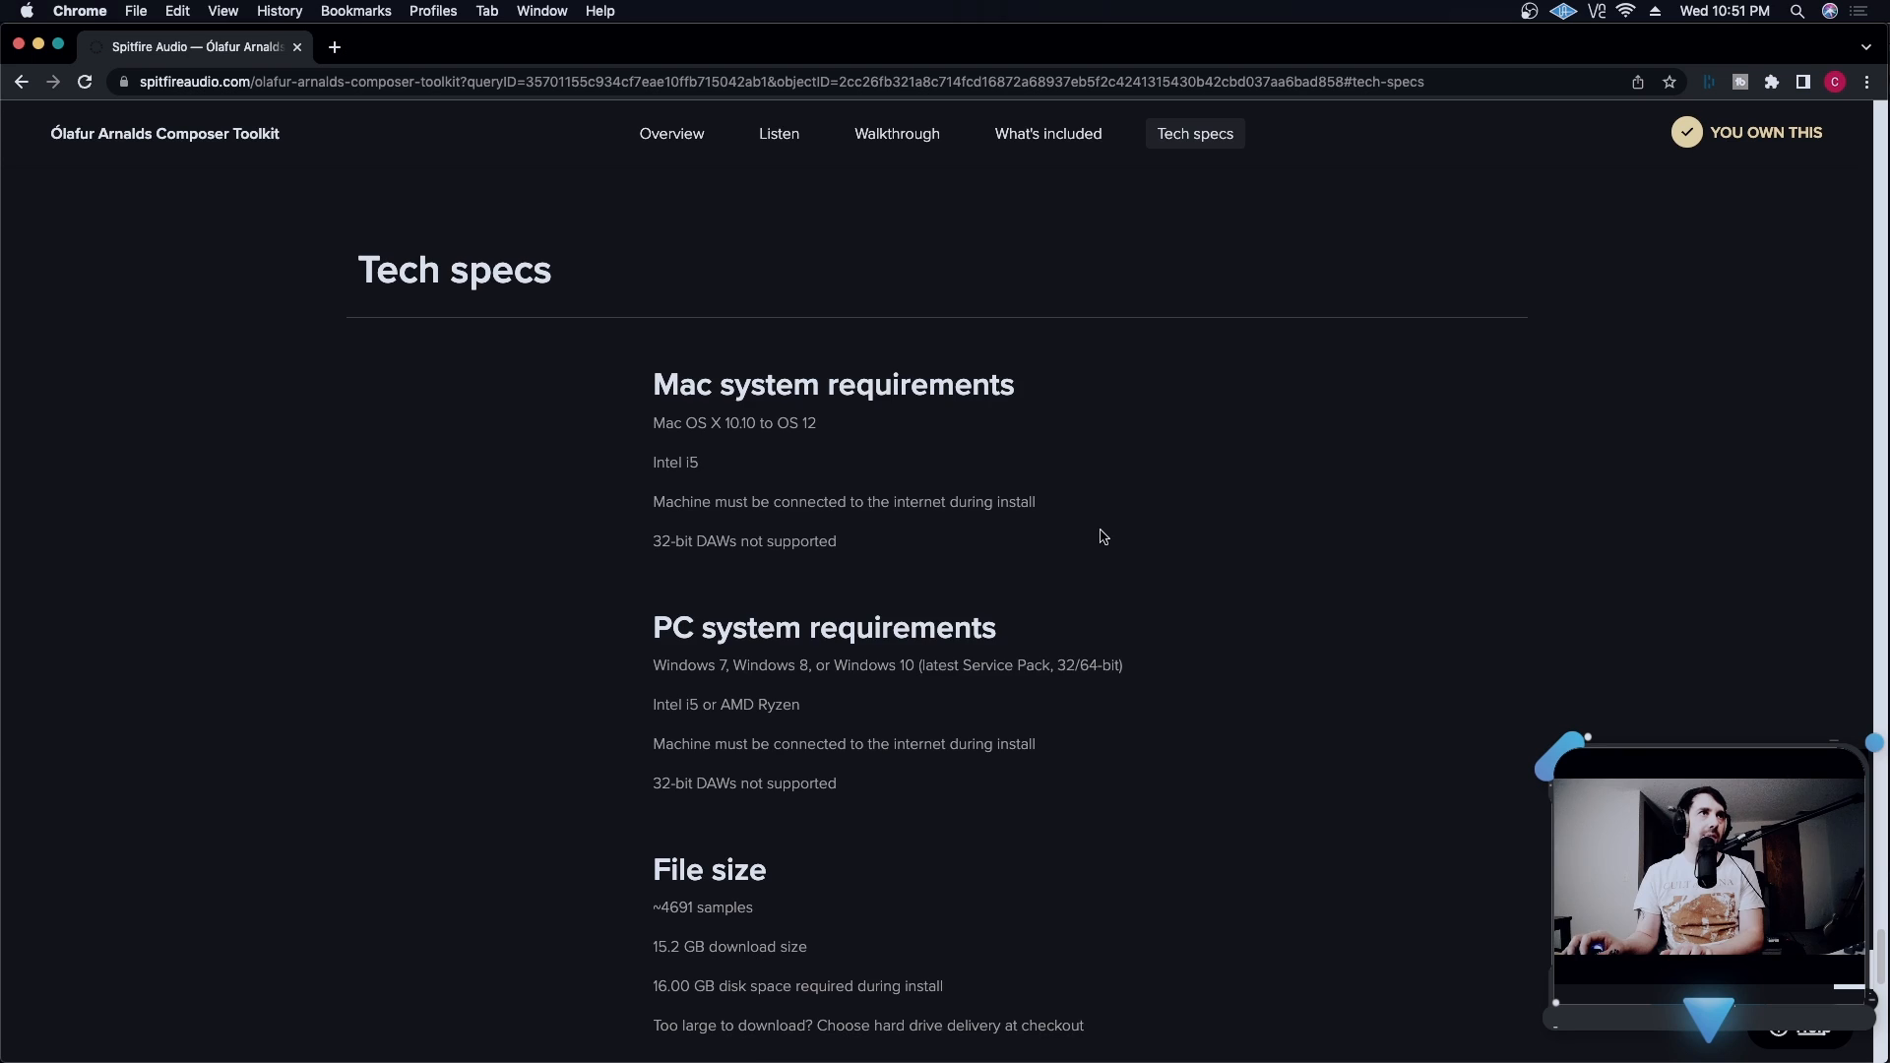
{"action": "scroll", "coordinate": [1103, 536], "scroll_direction": "down", "scroll_amount": 1}
{"action": "scroll", "coordinate": [1103, 537], "scroll_direction": "down", "scroll_amount": 2}
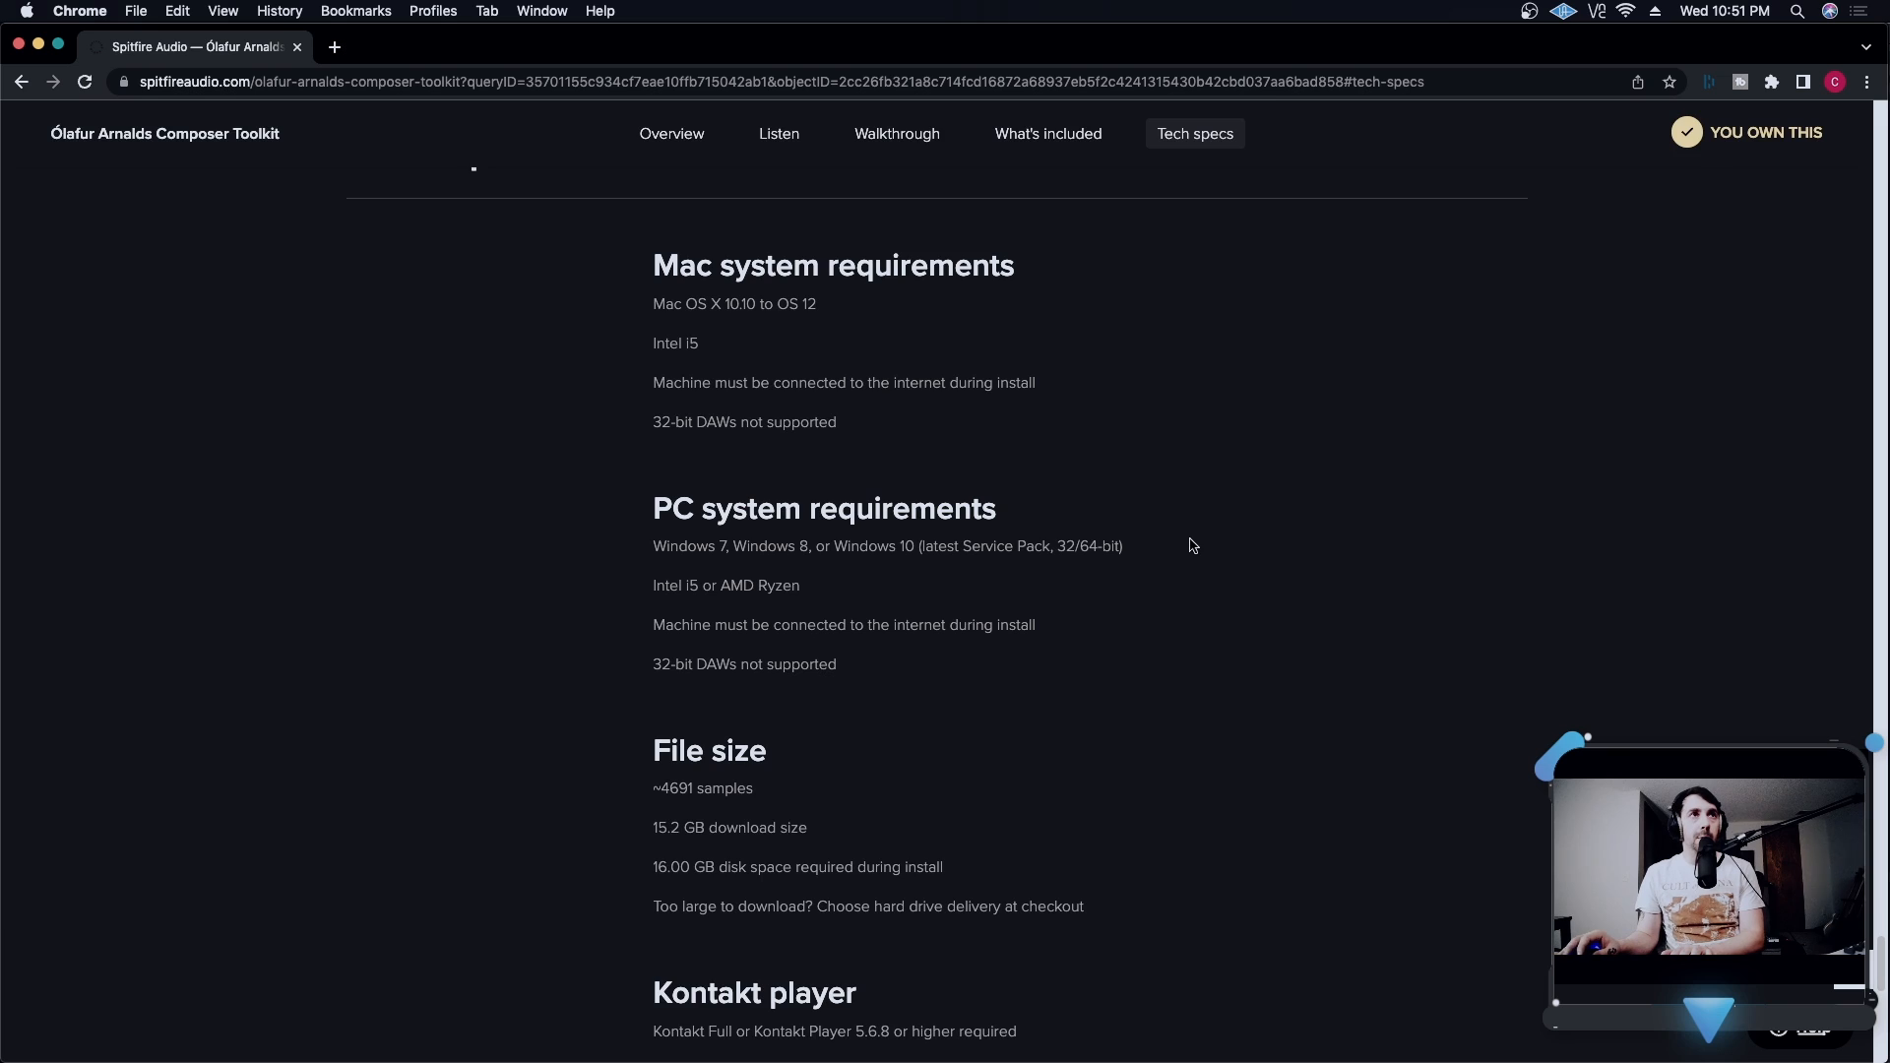
{"action": "scroll", "coordinate": [1192, 544], "scroll_direction": "up", "scroll_amount": 3}
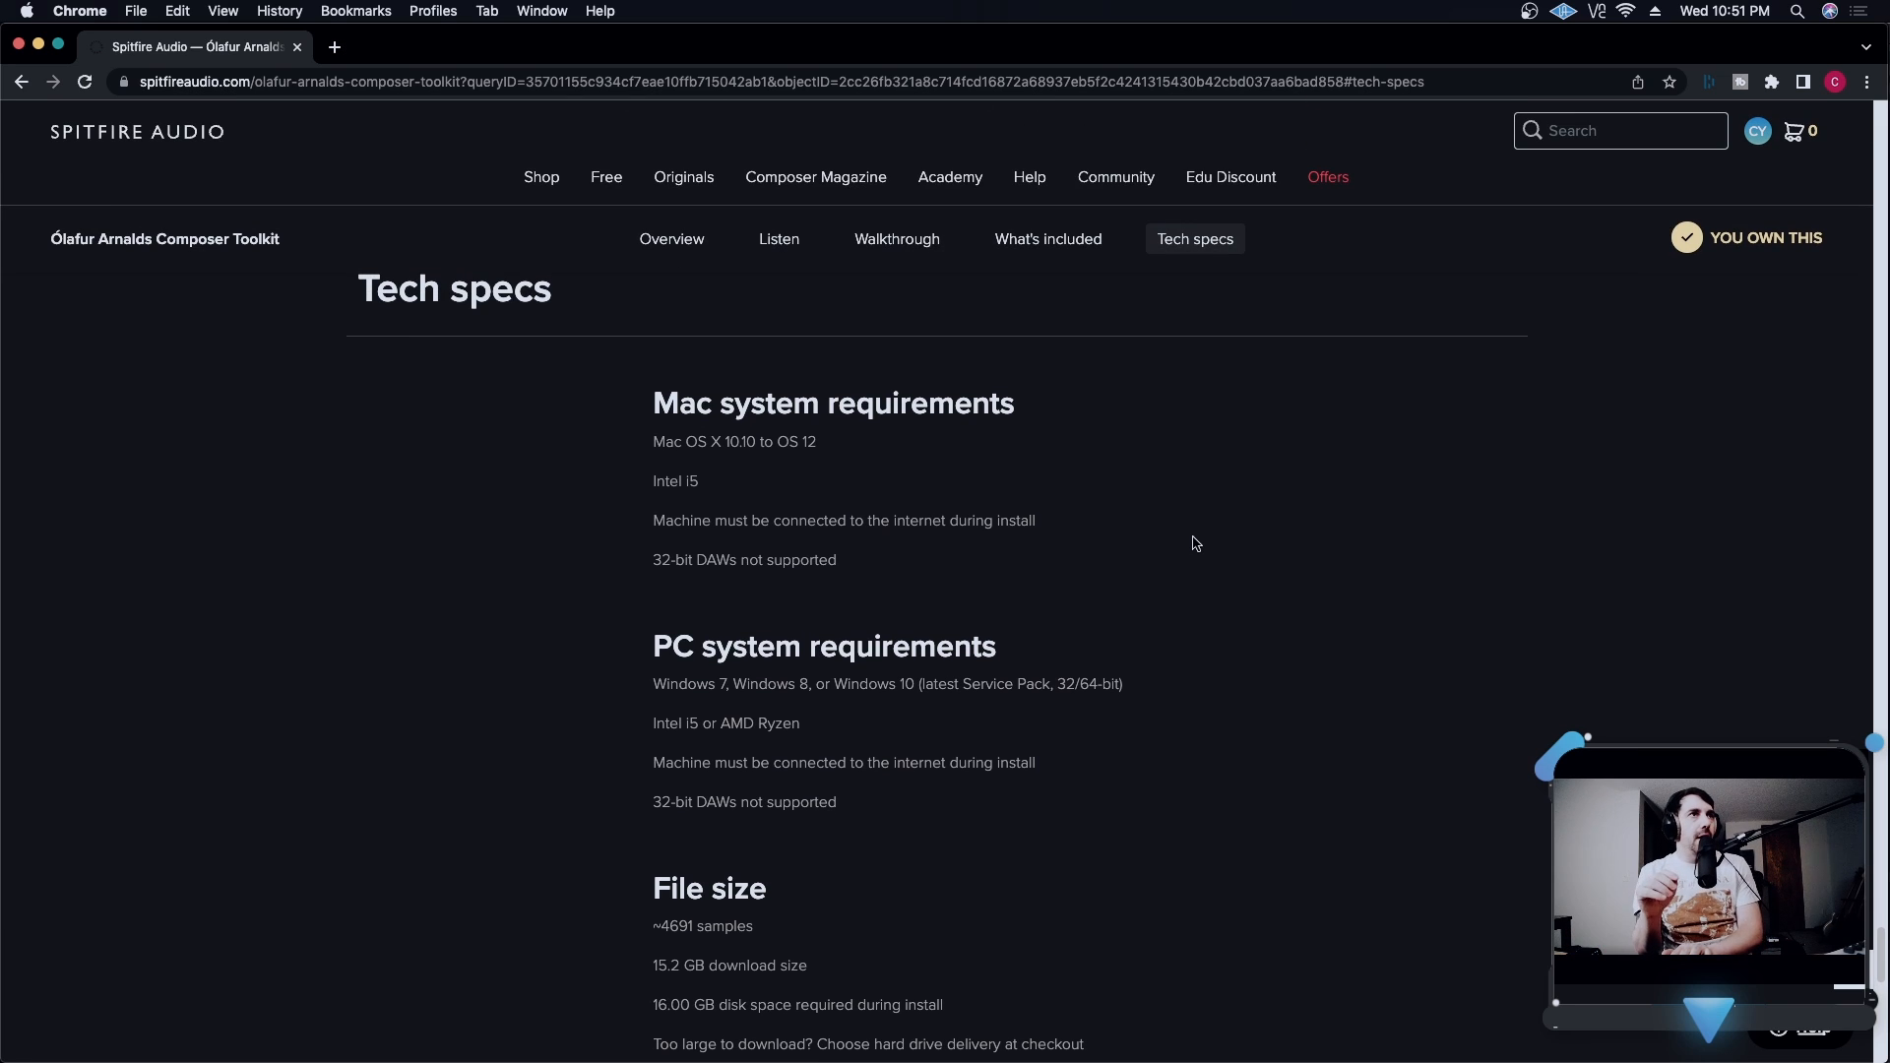
{"action": "scroll", "coordinate": [1182, 544], "scroll_direction": "down", "scroll_amount": 3}
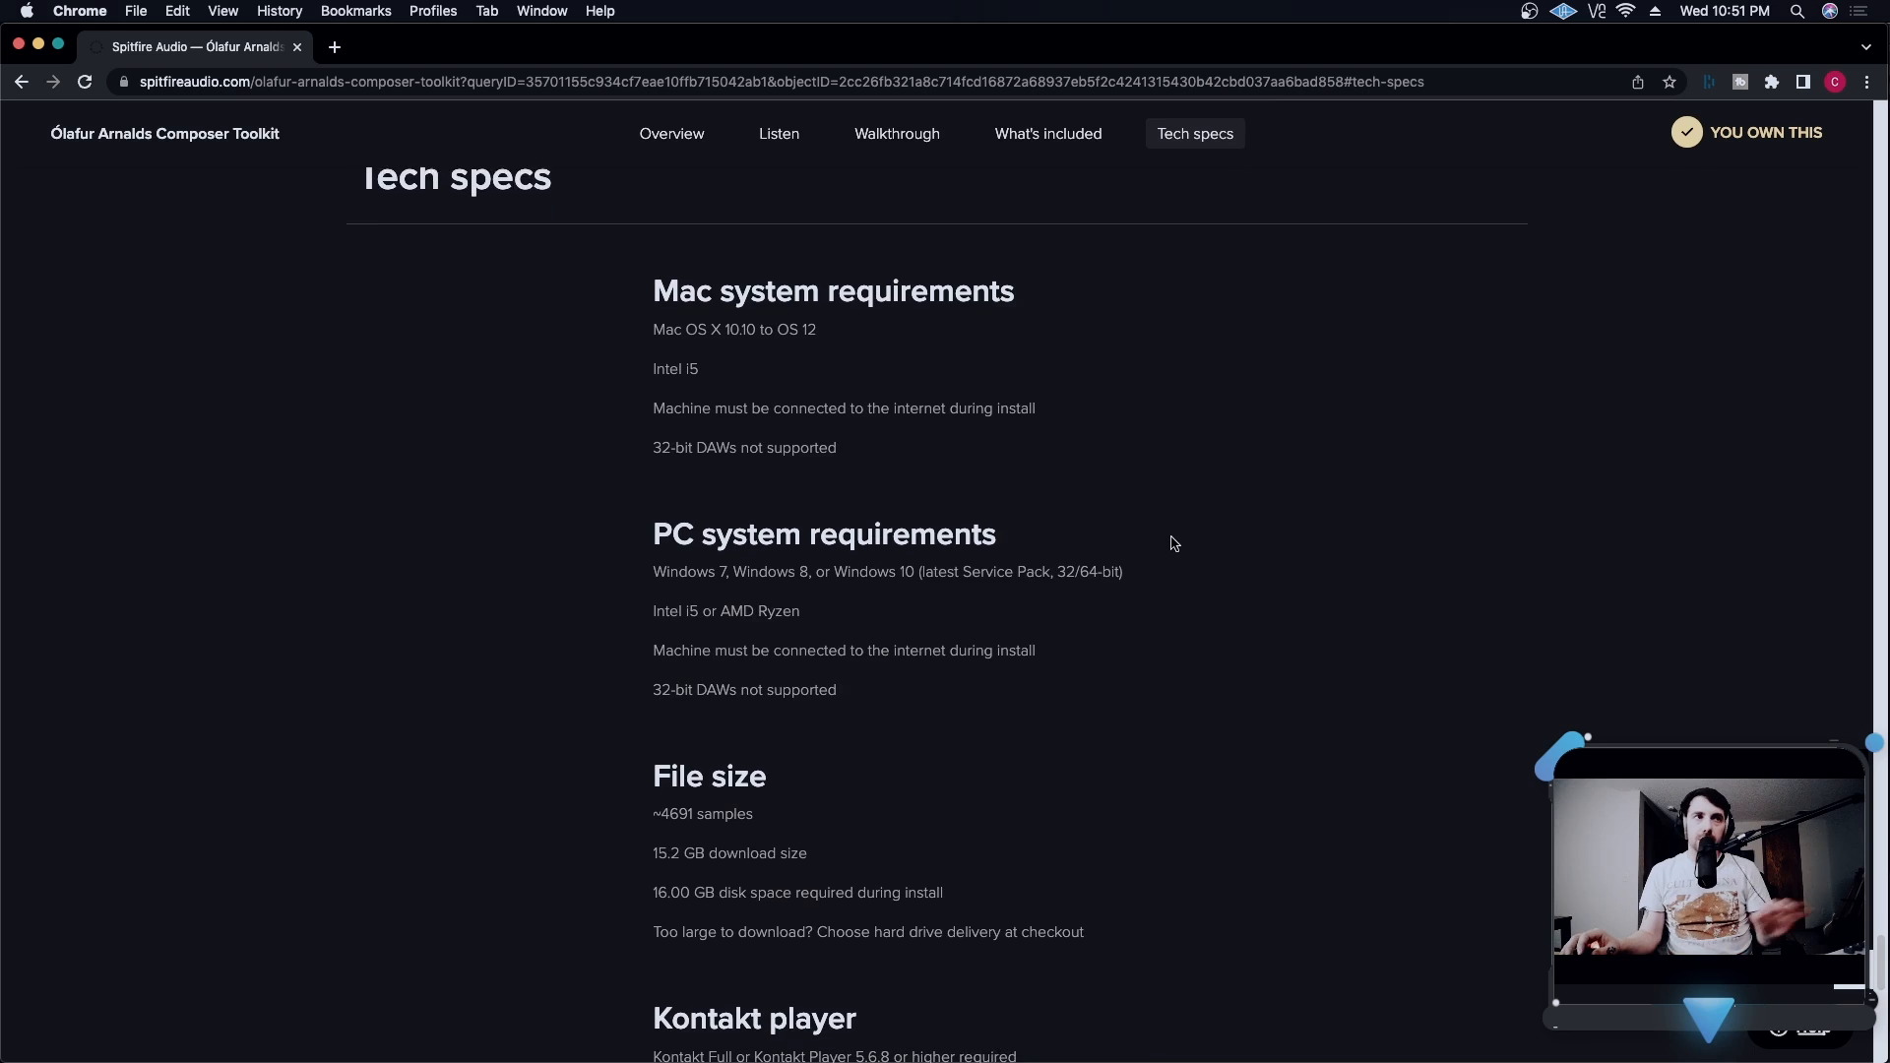
{"action": "scroll", "coordinate": [1186, 511], "scroll_direction": "down", "scroll_amount": 2}
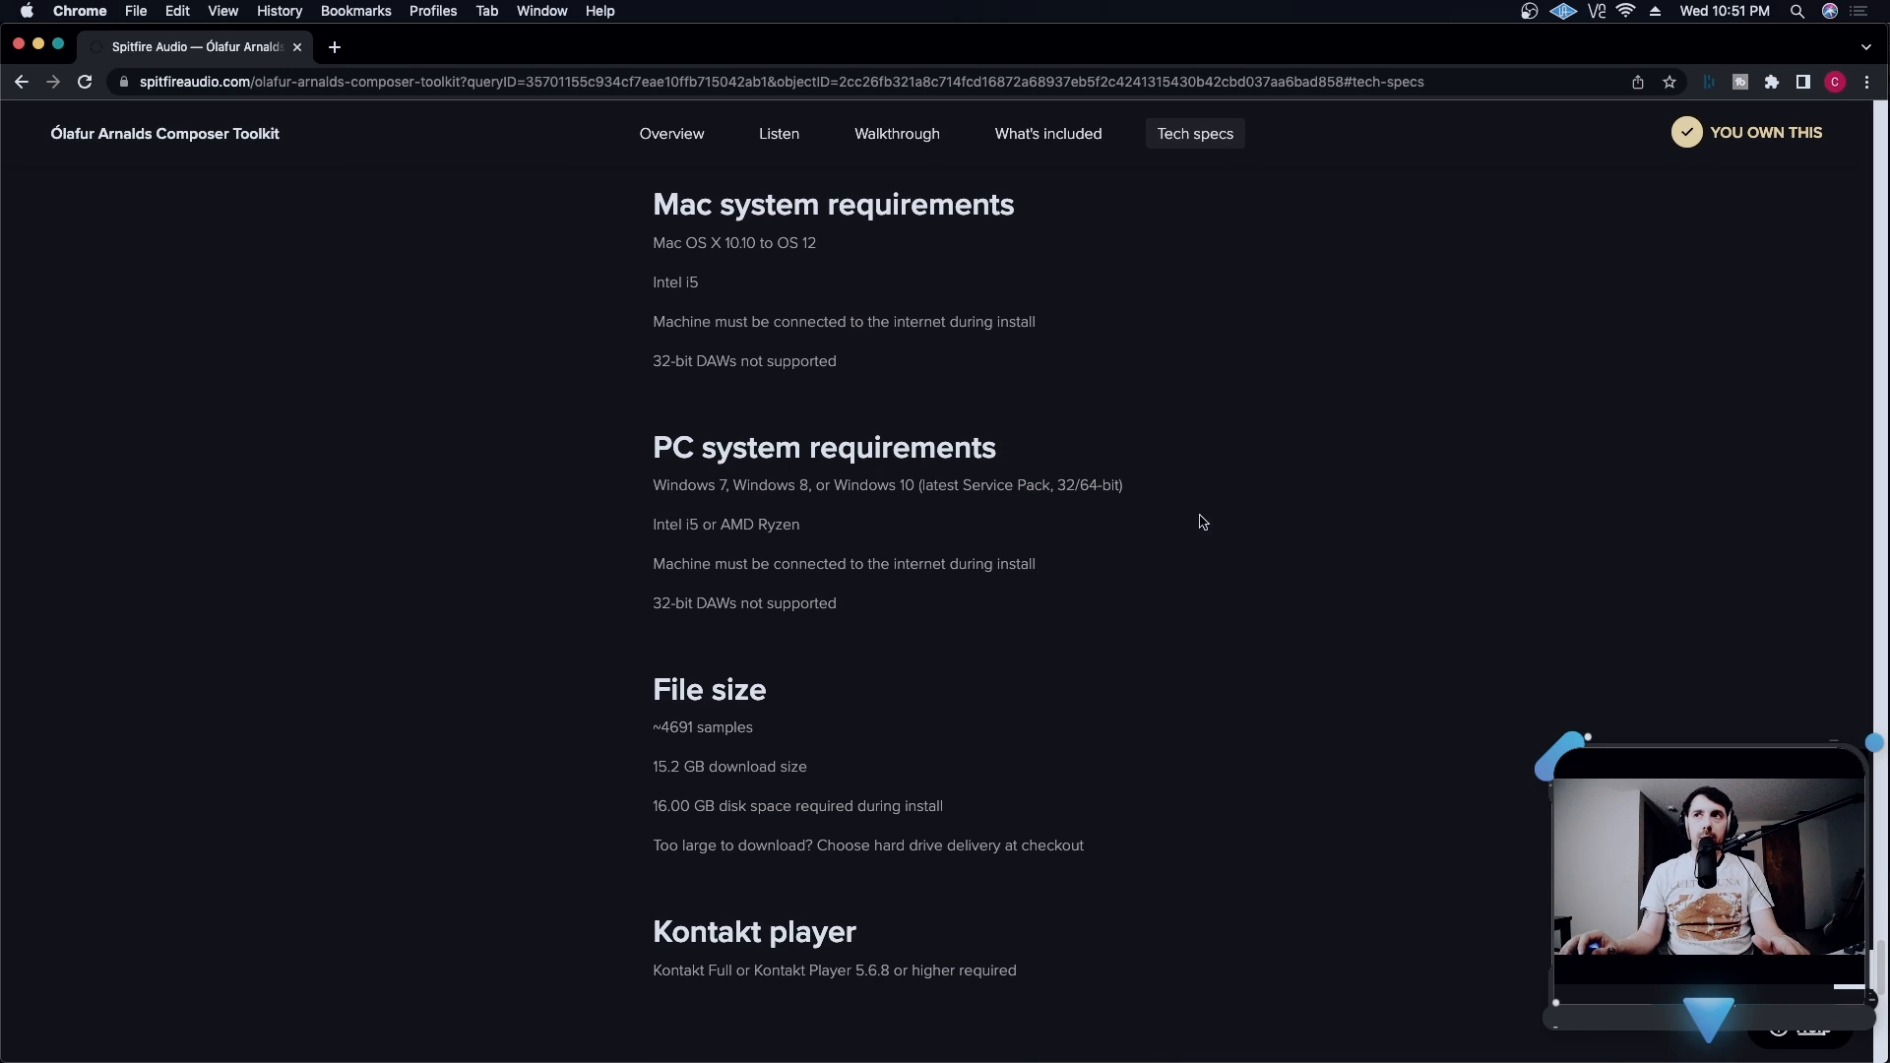
{"action": "scroll", "coordinate": [1227, 533], "scroll_direction": "up", "scroll_amount": 2}
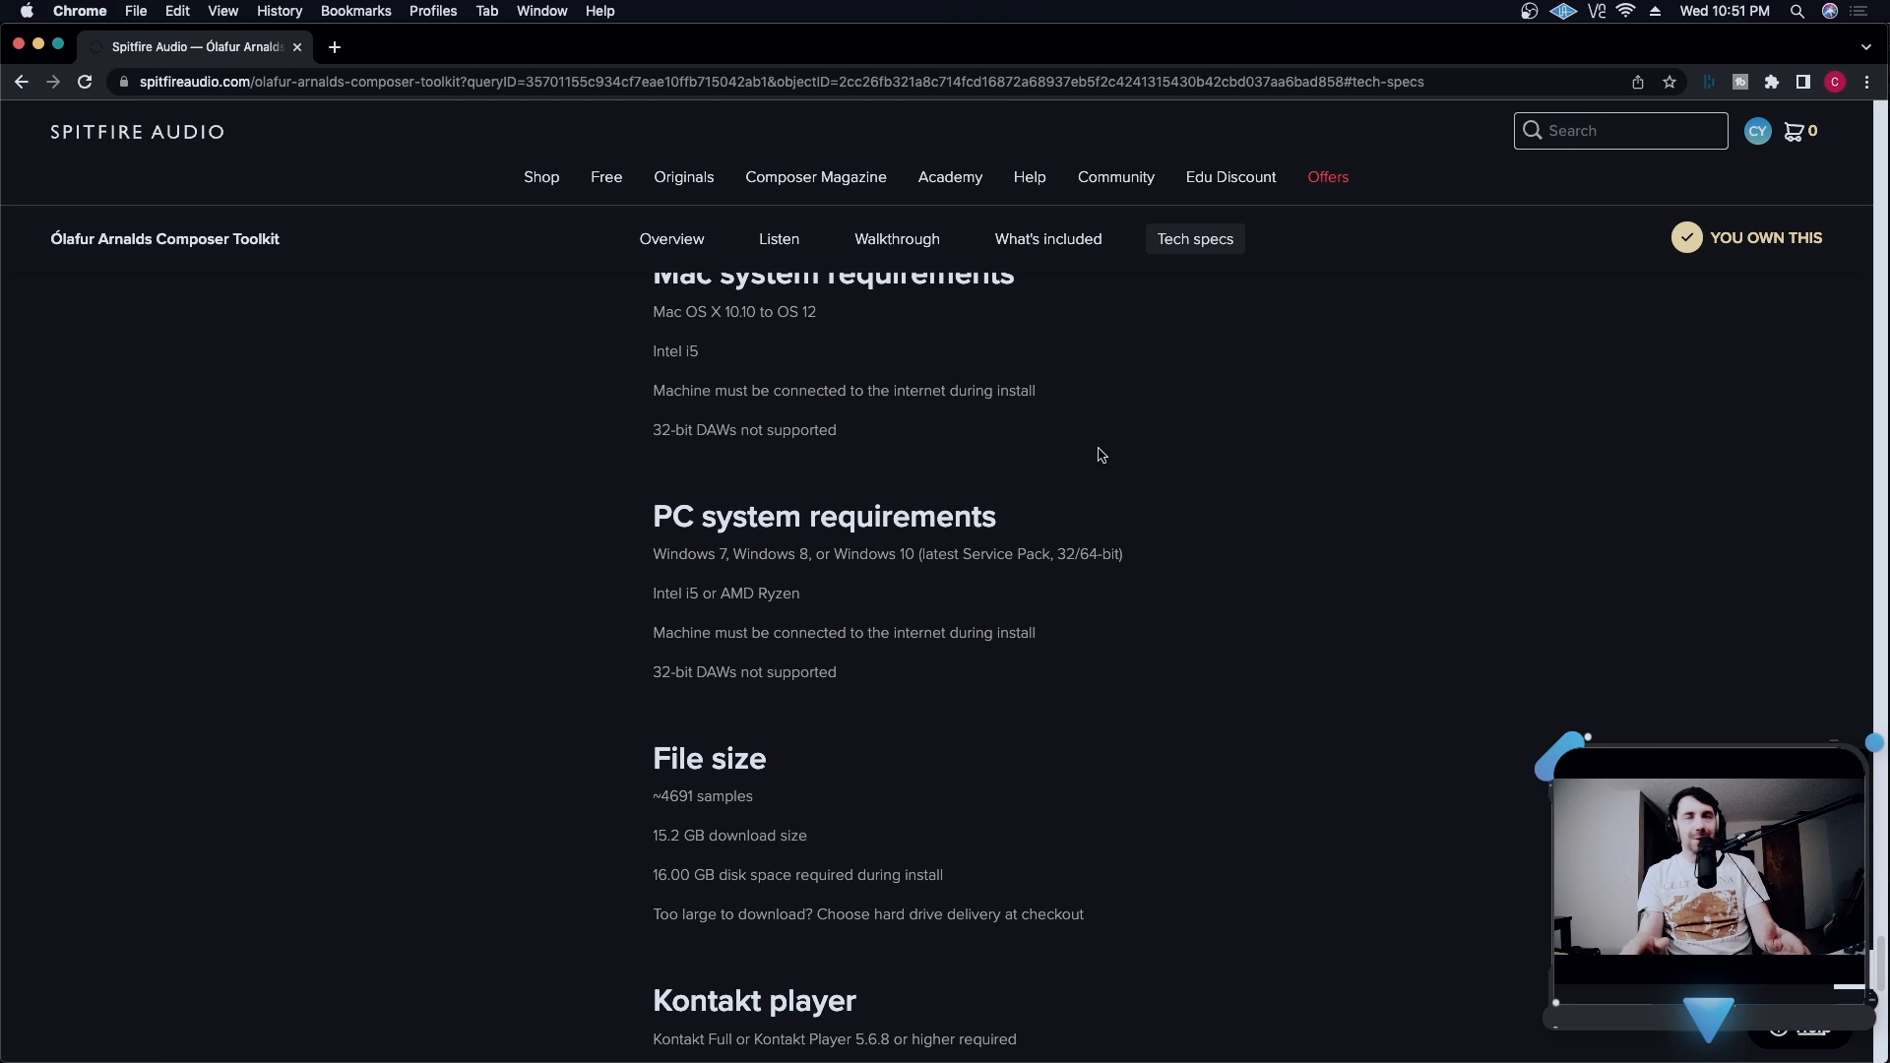
{"action": "scroll", "coordinate": [1101, 455], "scroll_direction": "up", "scroll_amount": 1}
{"action": "scroll", "coordinate": [1001, 455], "scroll_direction": "down", "scroll_amount": 2}
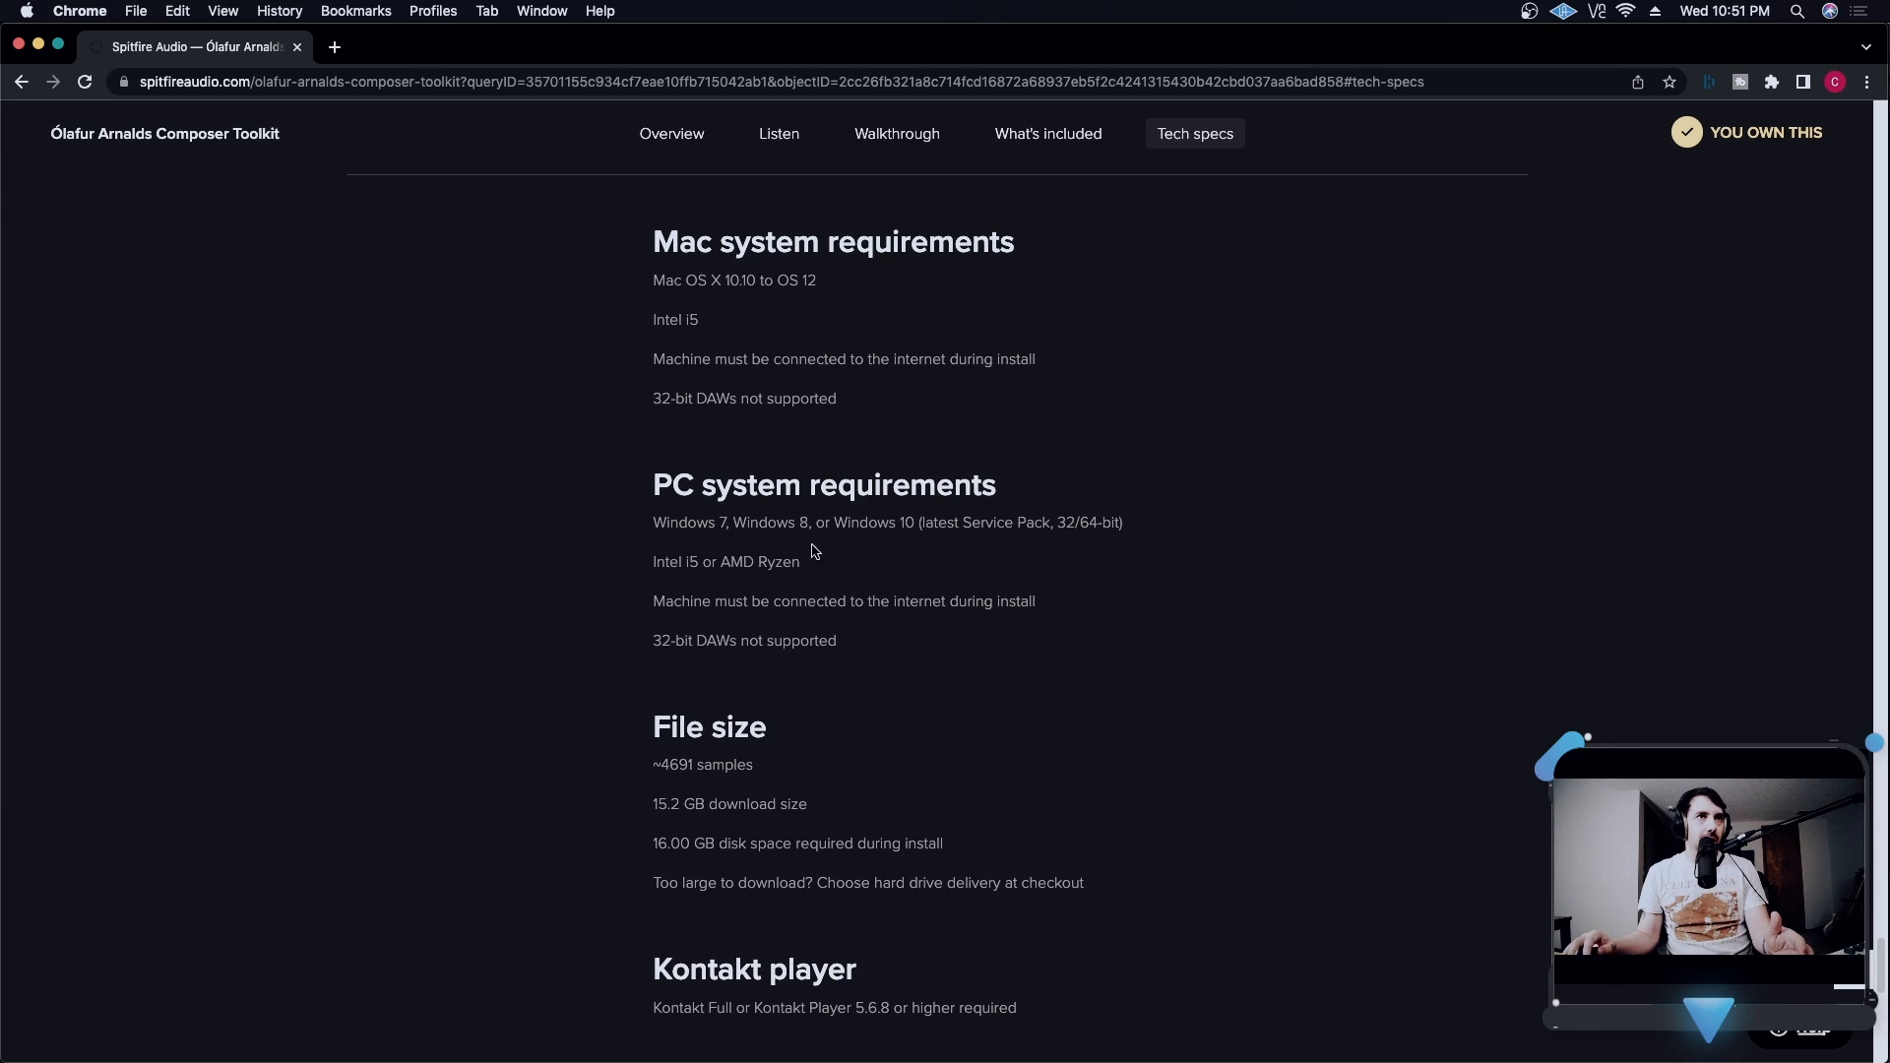
{"action": "scroll", "coordinate": [640, 775], "scroll_direction": "down", "scroll_amount": 1}
- Highlight the download size and required disk space lines in the File size section, then clear the selection
{"action": "left_click_drag", "start_coordinate": [640, 776], "coordinate": [870, 785]}
{"action": "left_click", "coordinate": [870, 785]}
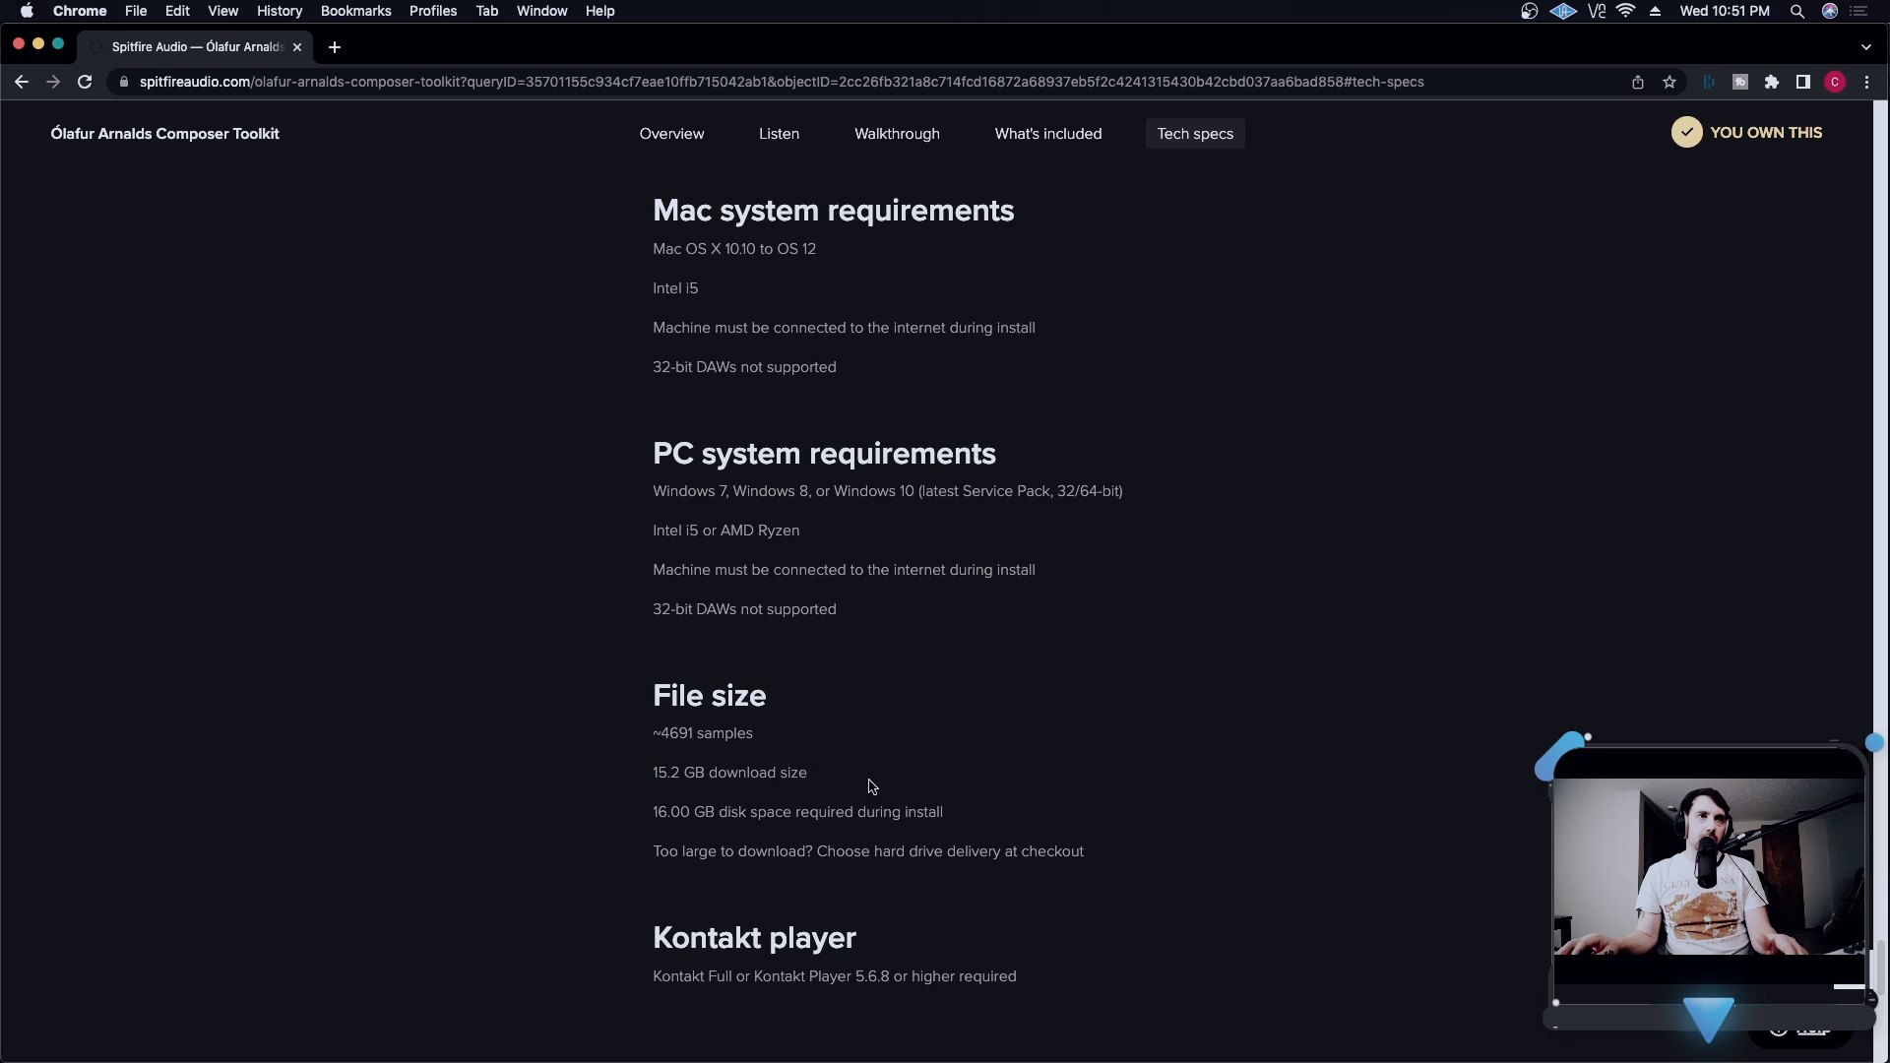
{"action": "left_click_drag", "start_coordinate": [653, 819], "coordinate": [1083, 827]}
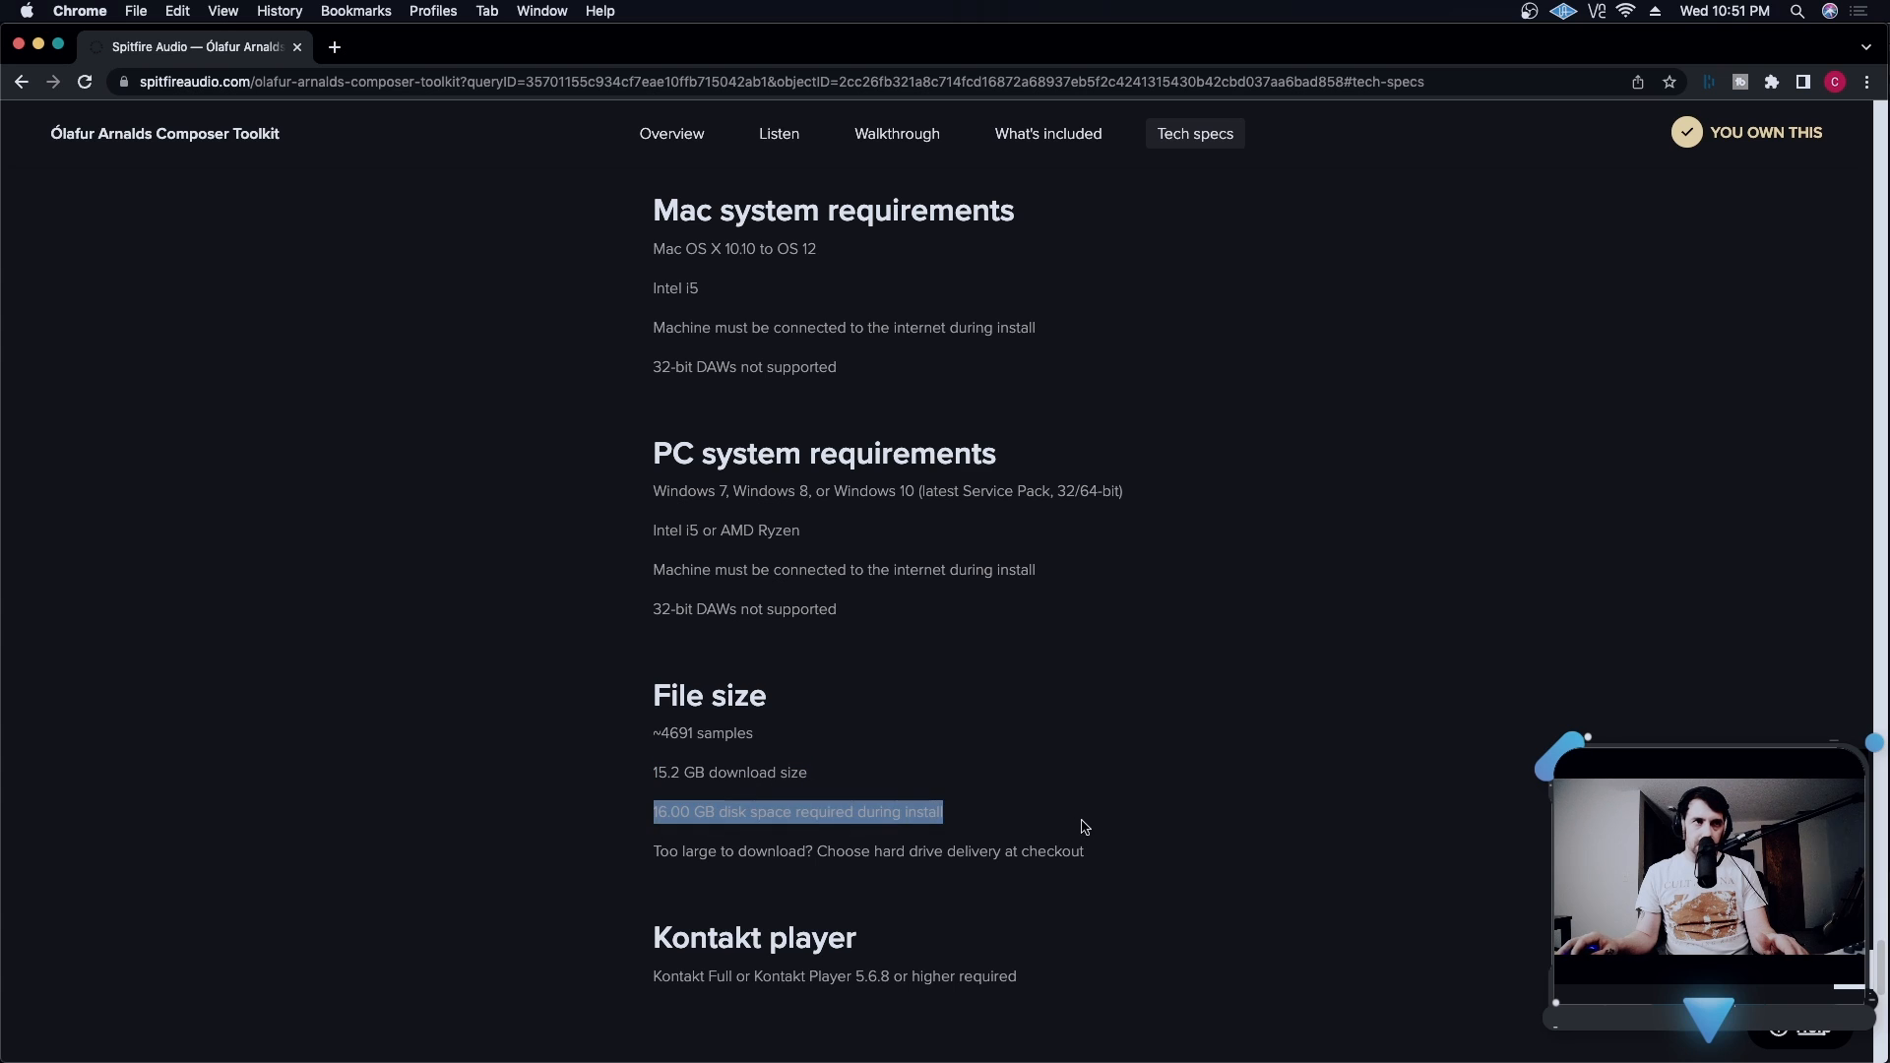
{"action": "left_click", "coordinate": [1080, 827]}
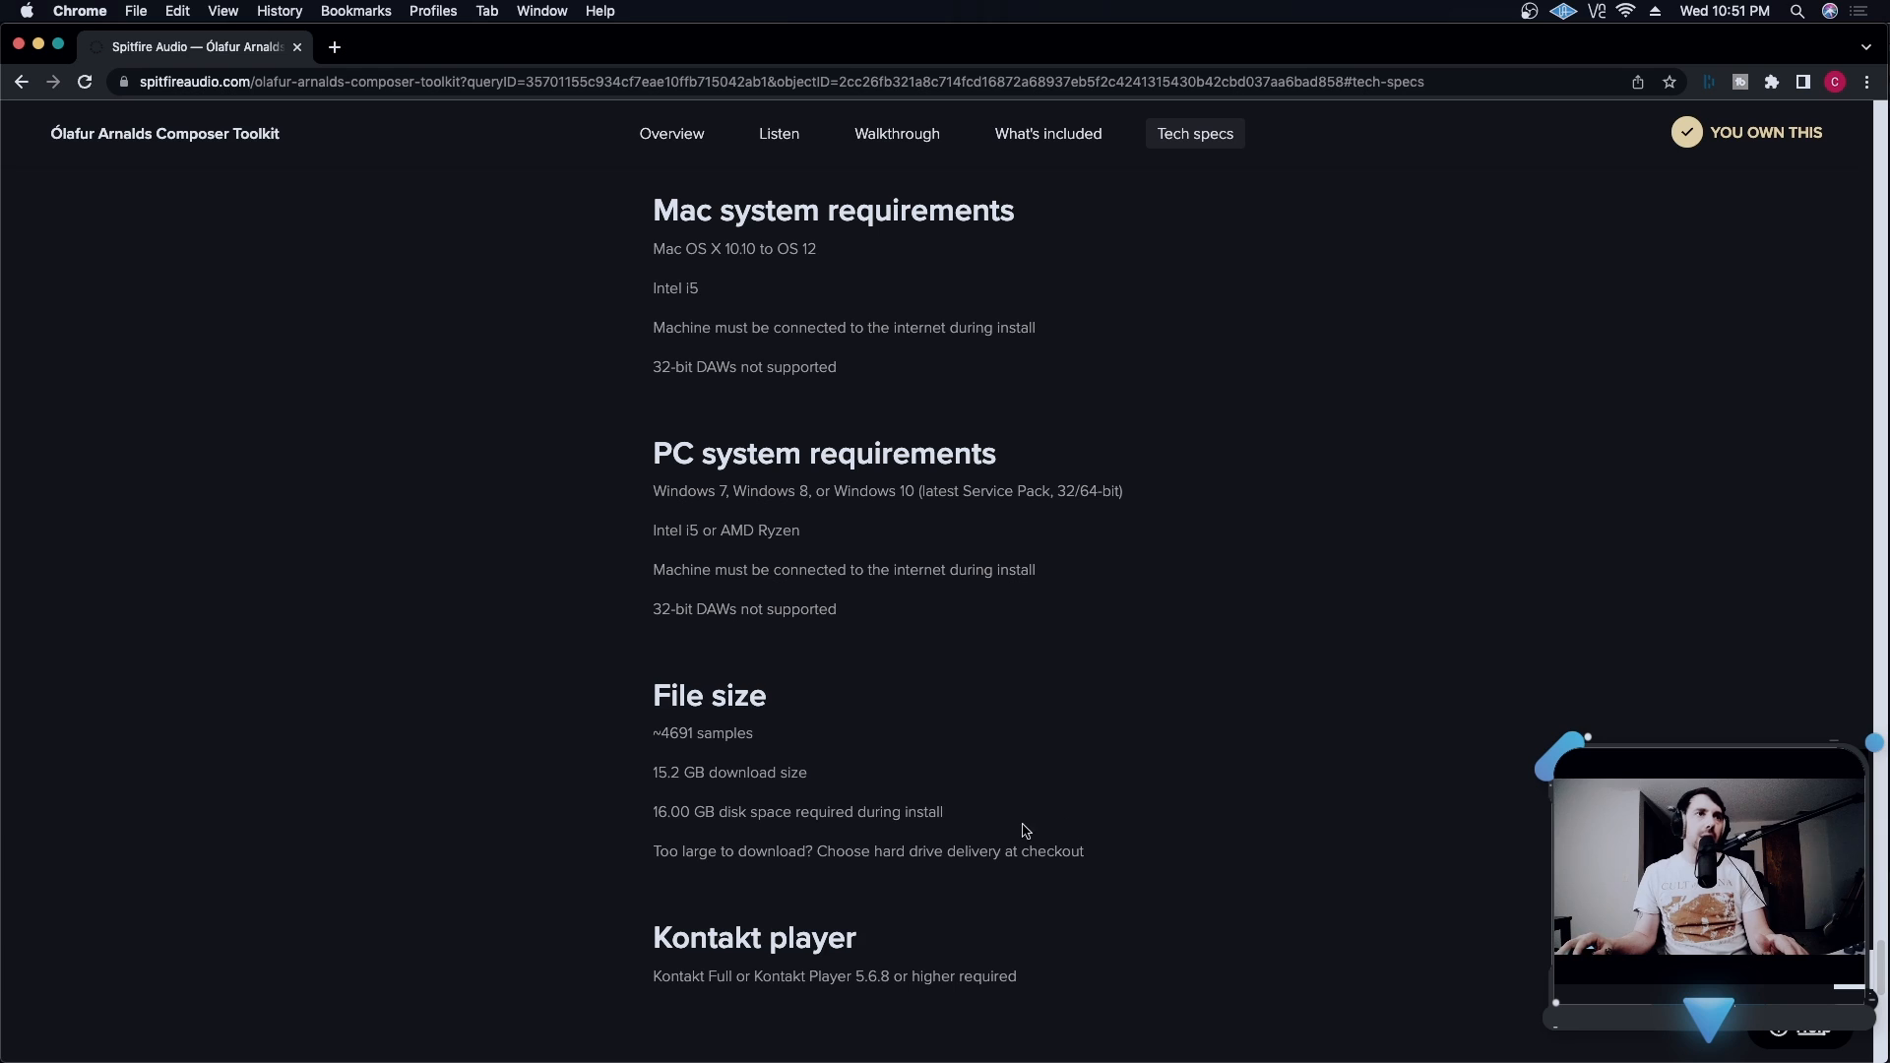
{"action": "left_click_drag", "start_coordinate": [938, 819], "coordinate": [648, 774]}
{"action": "left_click", "coordinate": [889, 742]}
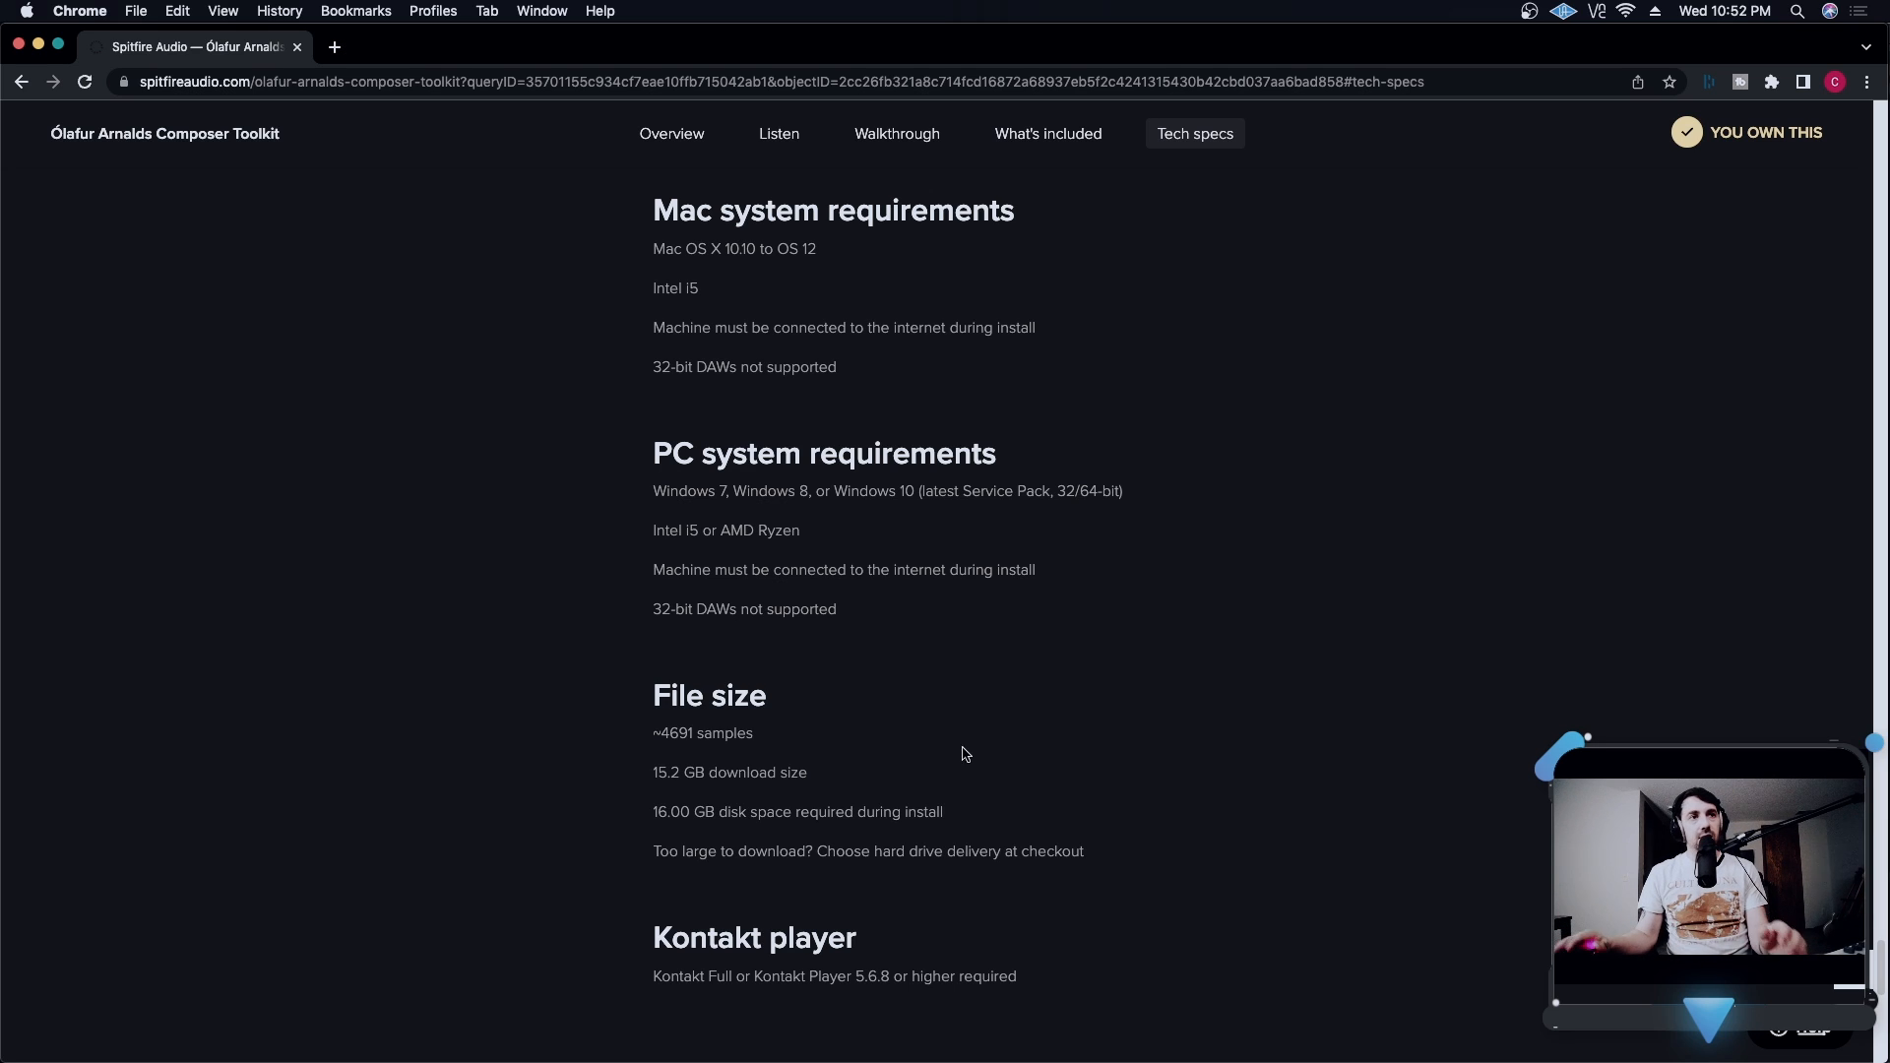
- Examine the Kontakt player requirement line at the end of the tech specs, highlighting its text
{"action": "scroll", "coordinate": [1355, 831], "scroll_direction": "down", "scroll_amount": 1}
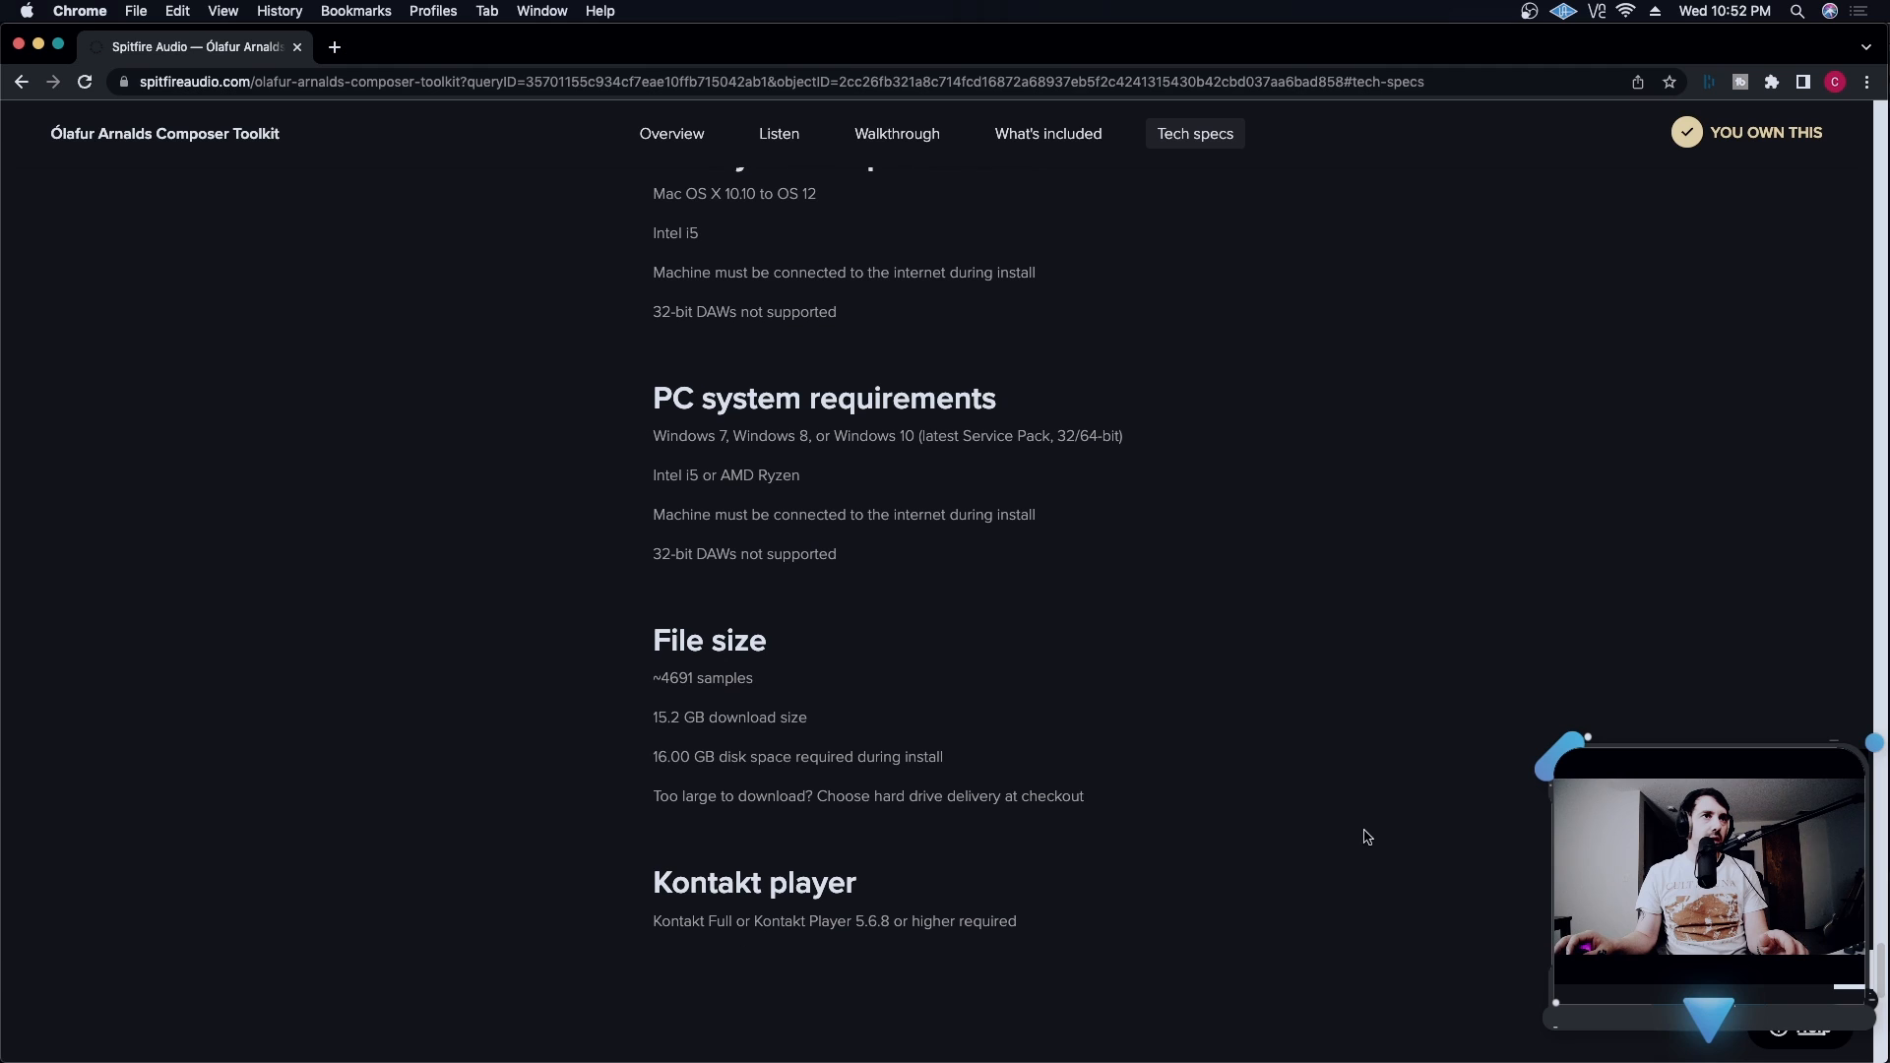
{"action": "scroll", "coordinate": [1349, 832], "scroll_direction": "down", "scroll_amount": 1}
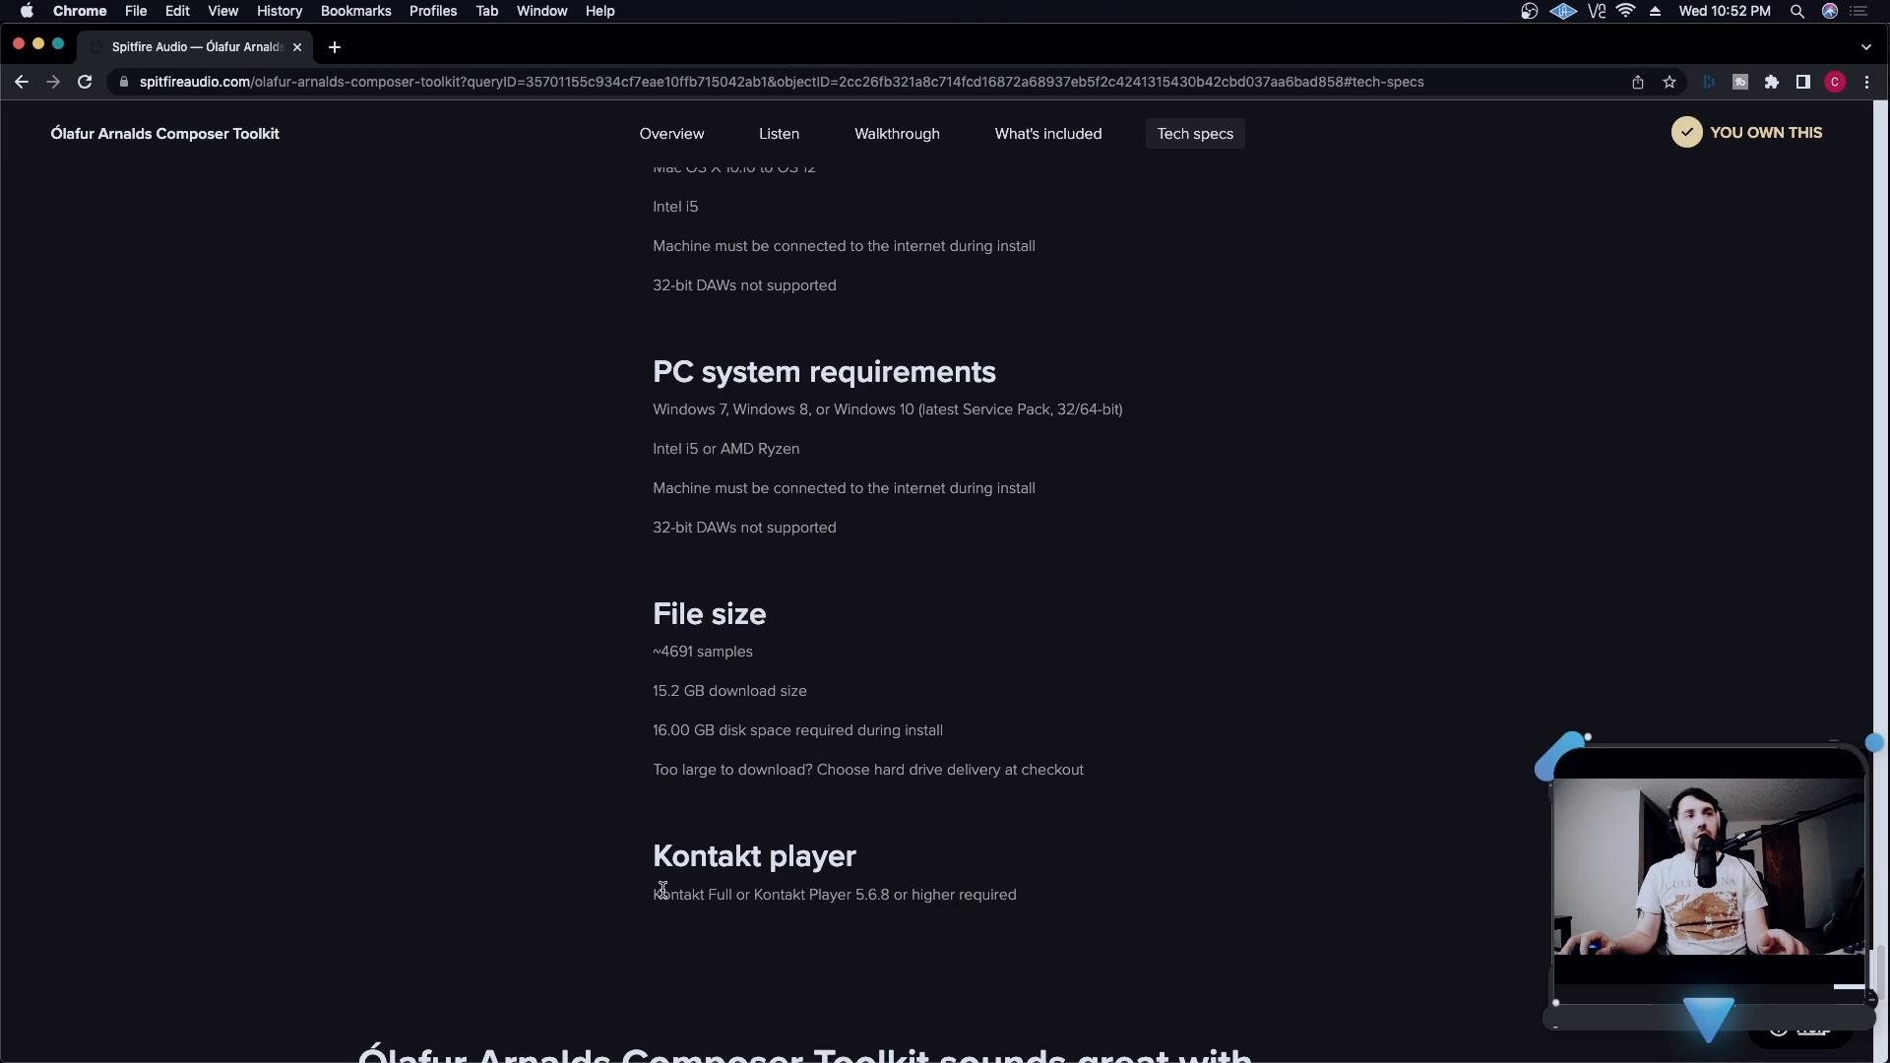
{"action": "left_click_drag", "start_coordinate": [1067, 899], "coordinate": [1132, 896]}
{"action": "left_click", "coordinate": [628, 850]}
{"action": "left_click", "coordinate": [1219, 898]}
{"action": "scroll", "coordinate": [1219, 899], "scroll_direction": "down", "scroll_amount": 7}
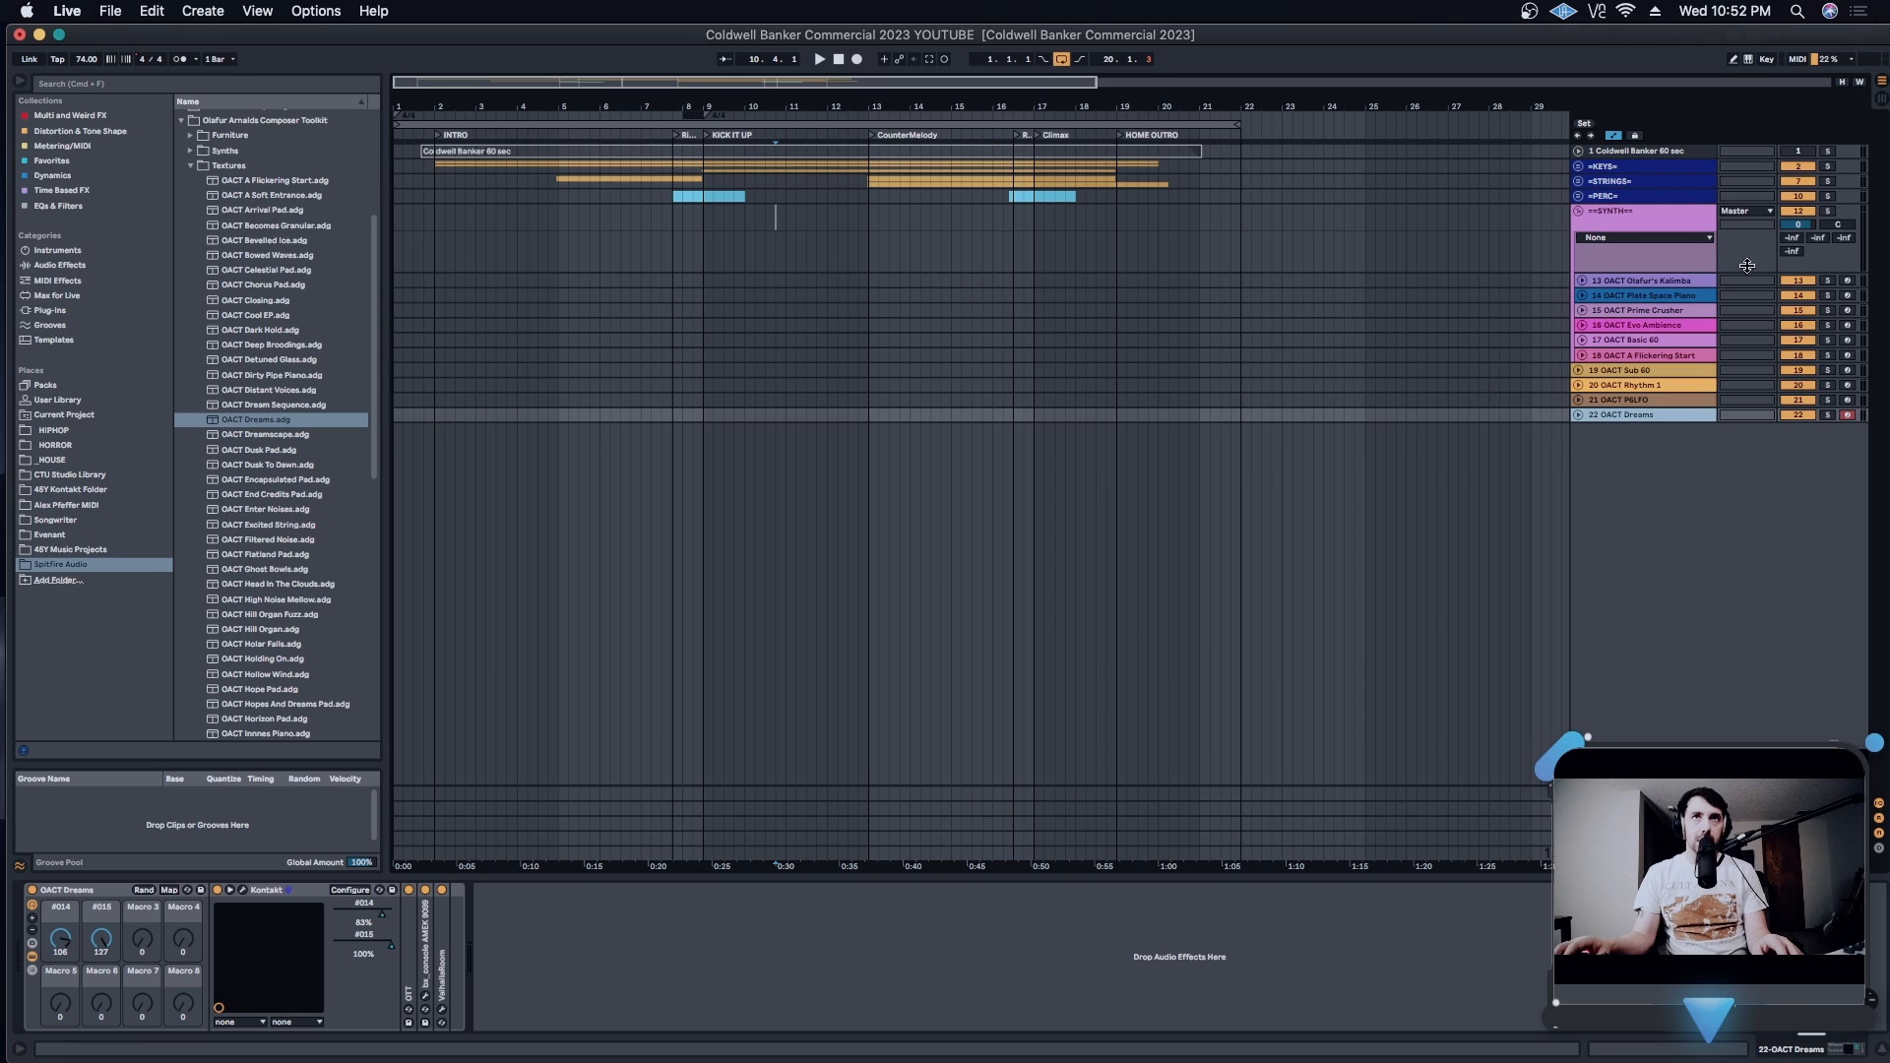
- Switch to Ableton Live, collapse the SYNTH track group, expand the KEYS group, and place the insert marker at 9.2.1 on the OACT Dreams track
{"action": "left_click", "coordinate": [1578, 210]}
{"action": "left_click", "coordinate": [1578, 167]}
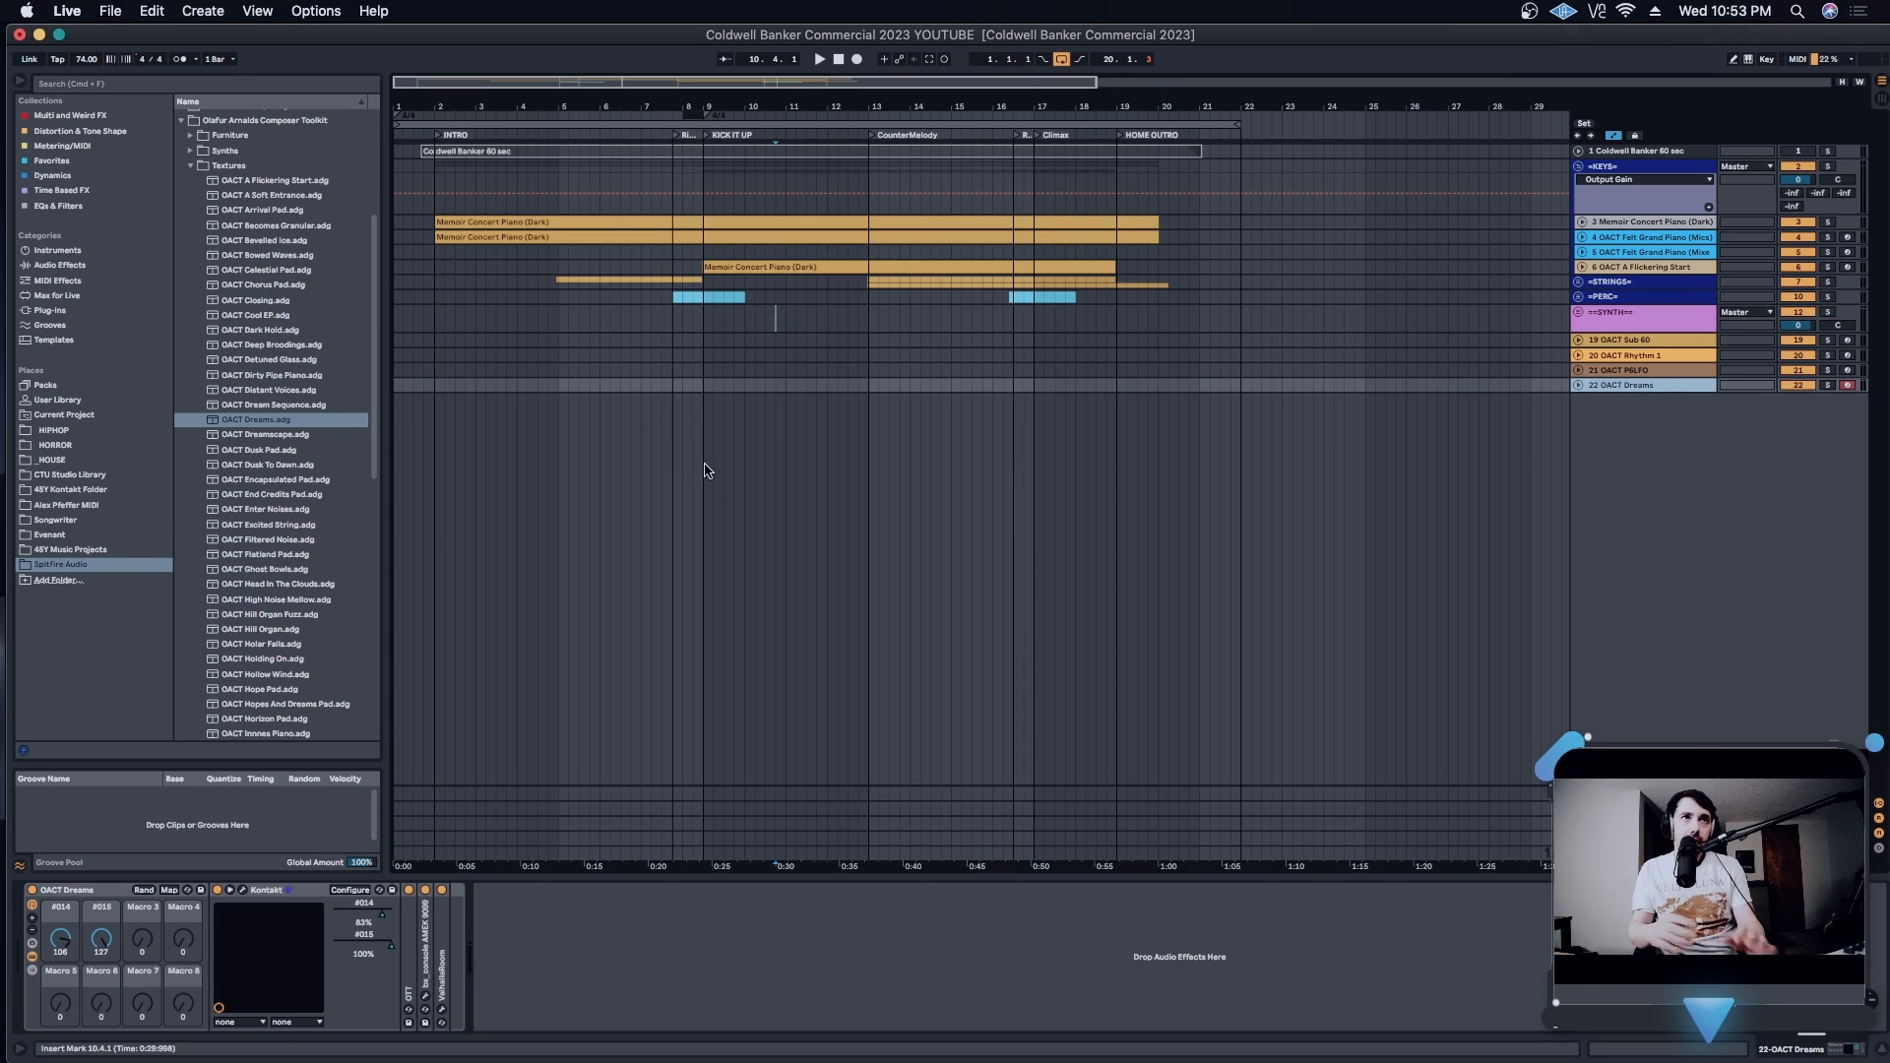
{"action": "left_click", "coordinate": [712, 384]}
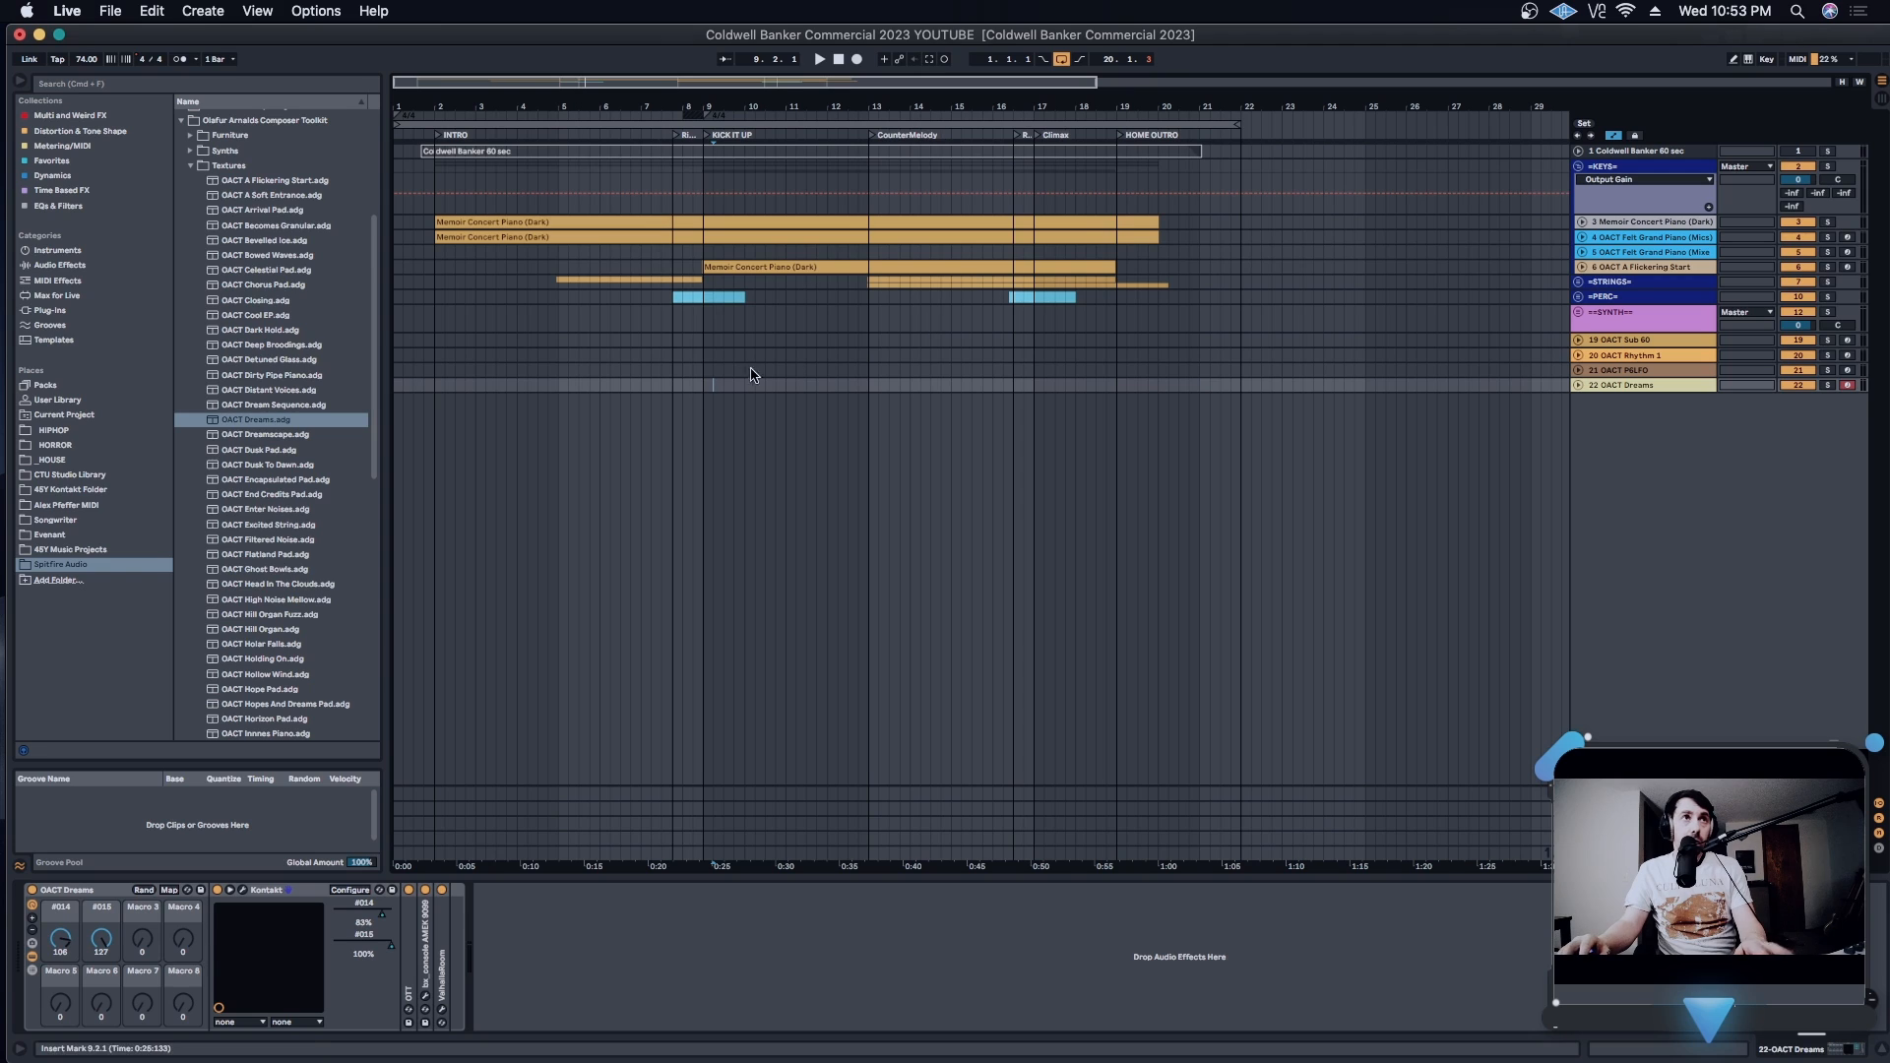
- View the Kontakt instrument loaded on the Memoir Concert Piano (Dark) track and close its window
{"action": "left_click", "coordinate": [1654, 225]}
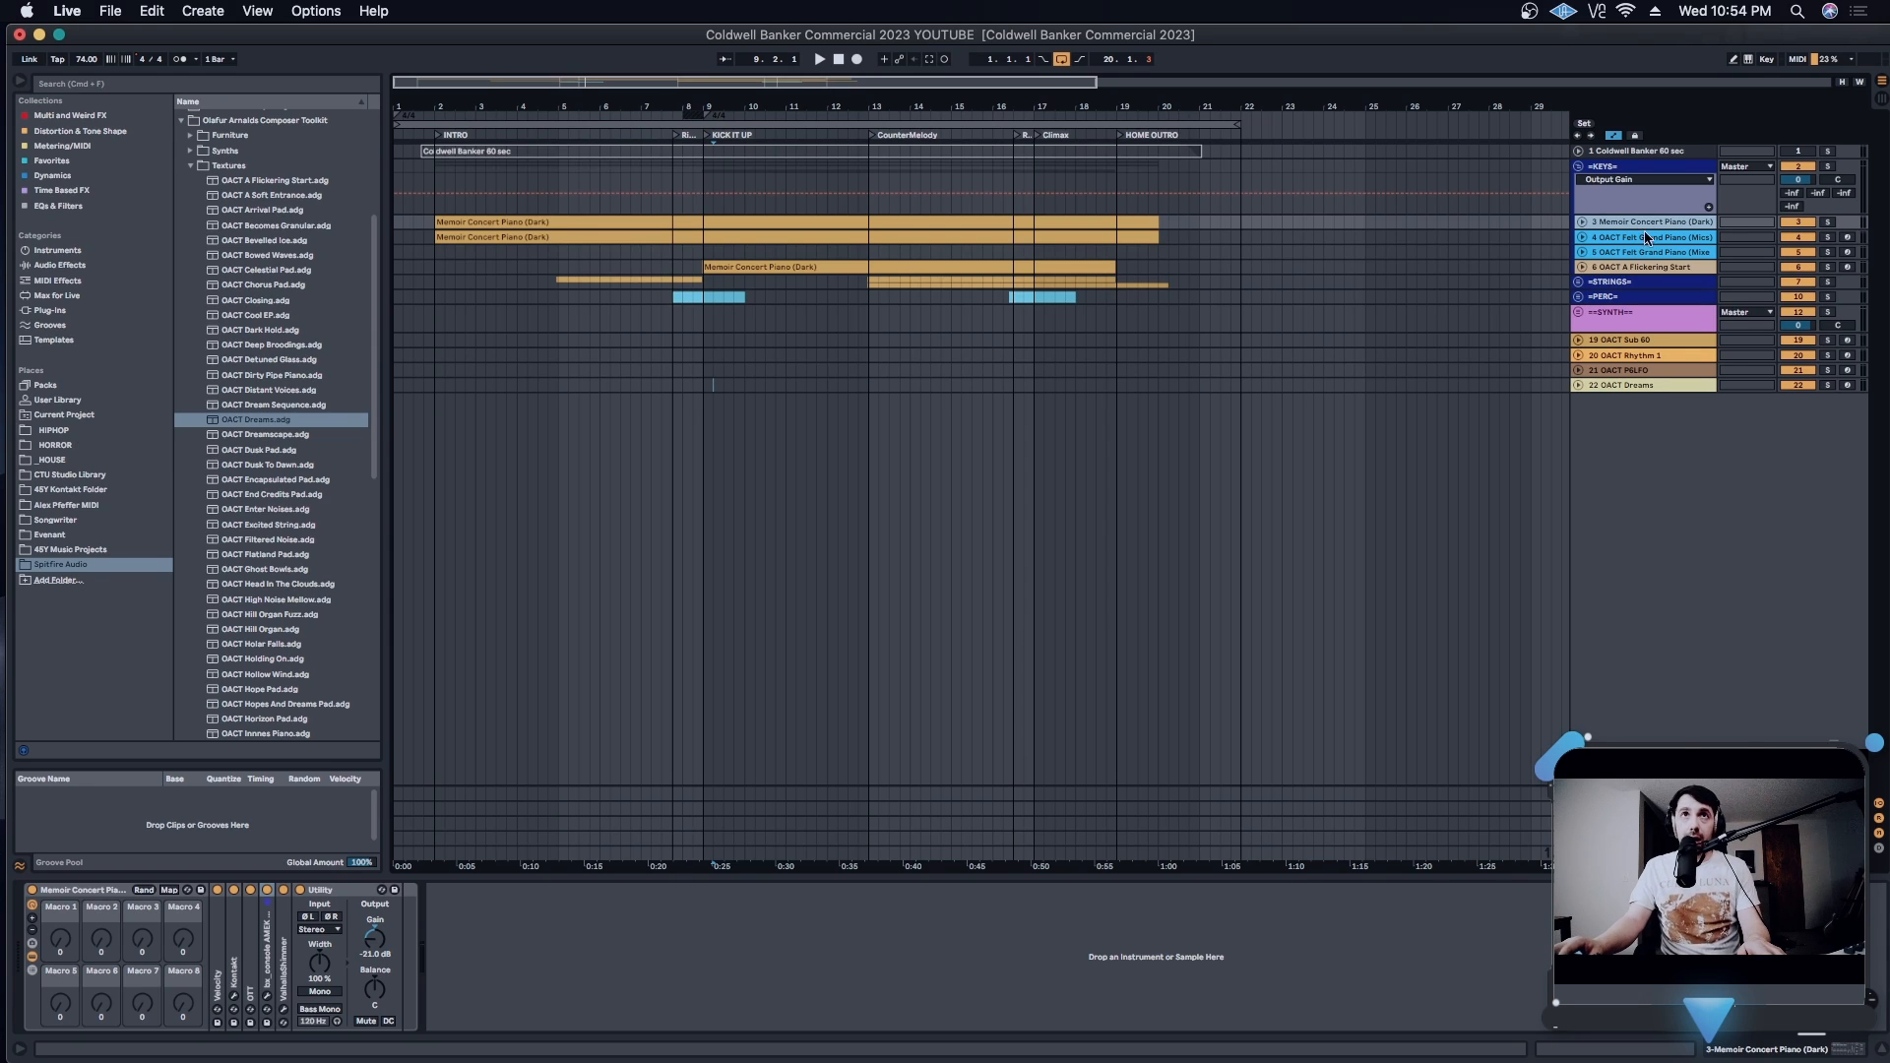
{"action": "left_click", "coordinate": [234, 997]}
{"action": "left_click_drag", "start_coordinate": [1361, 121], "coordinate": [982, 57]}
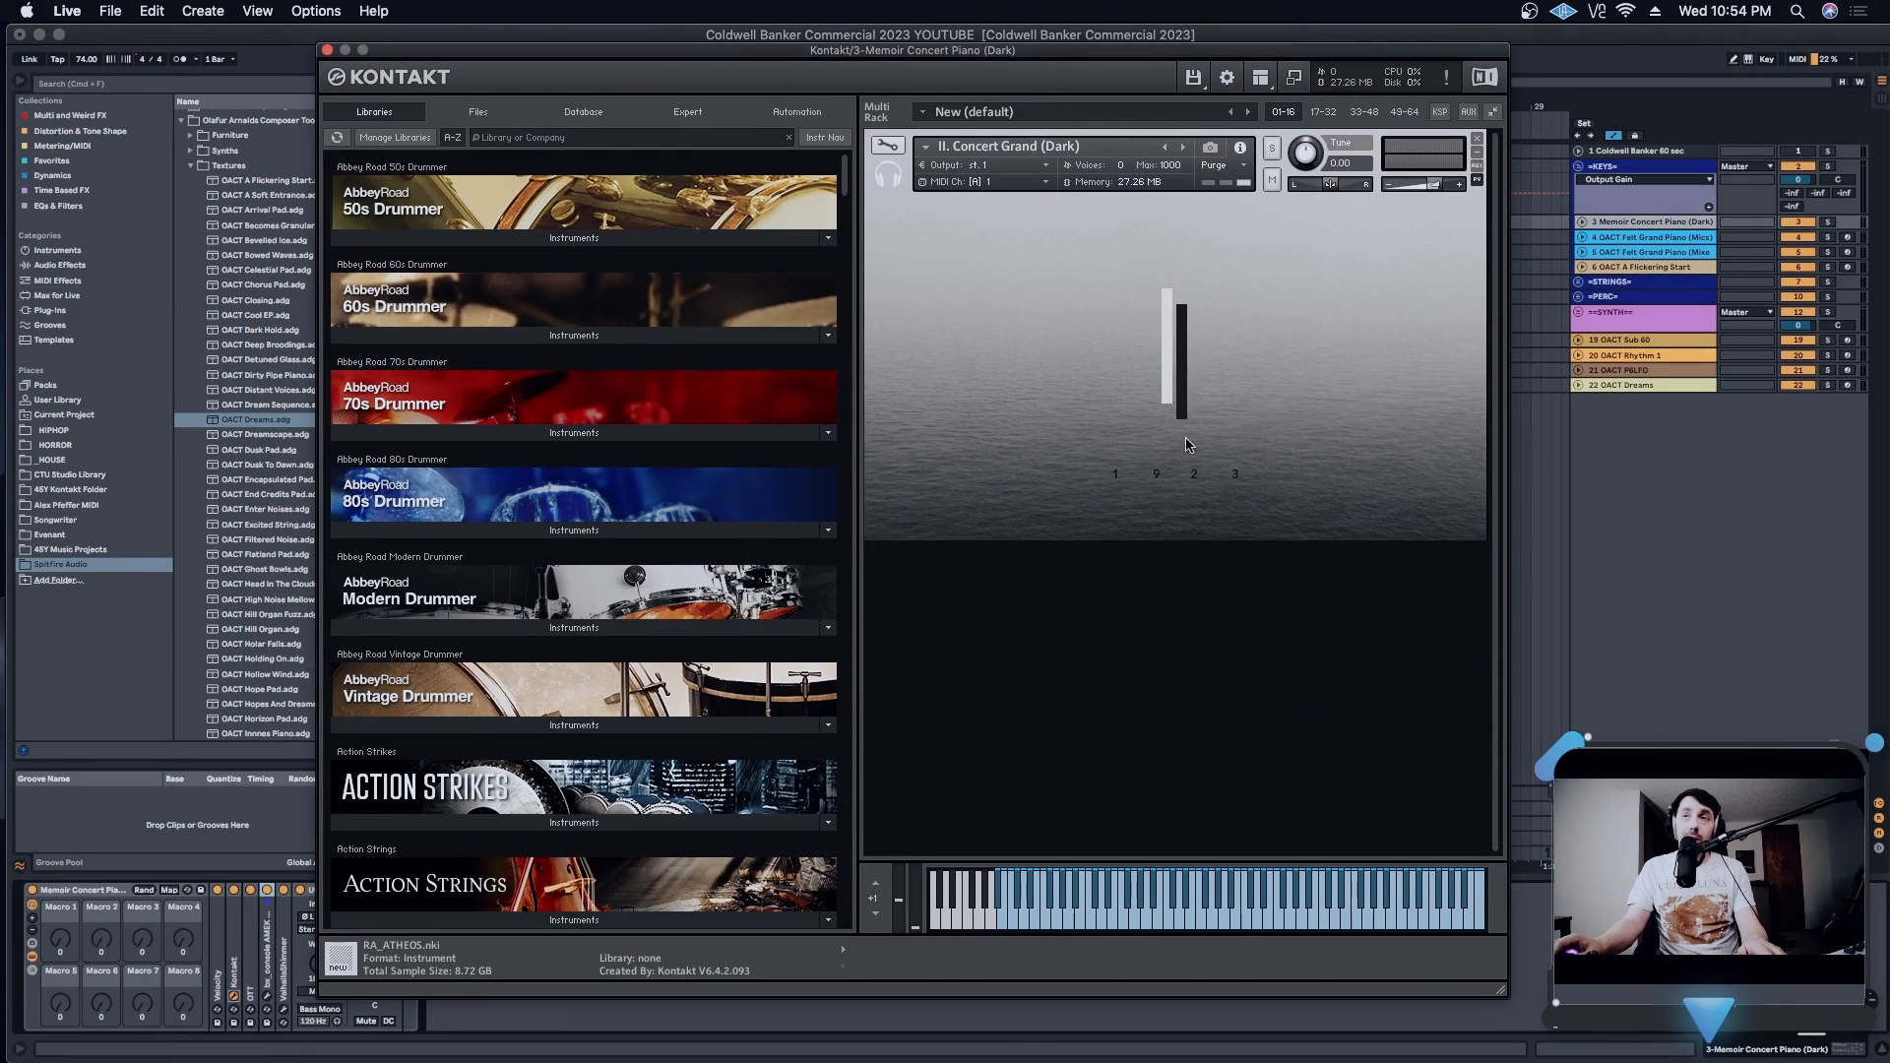
{"action": "left_click", "coordinate": [329, 50]}
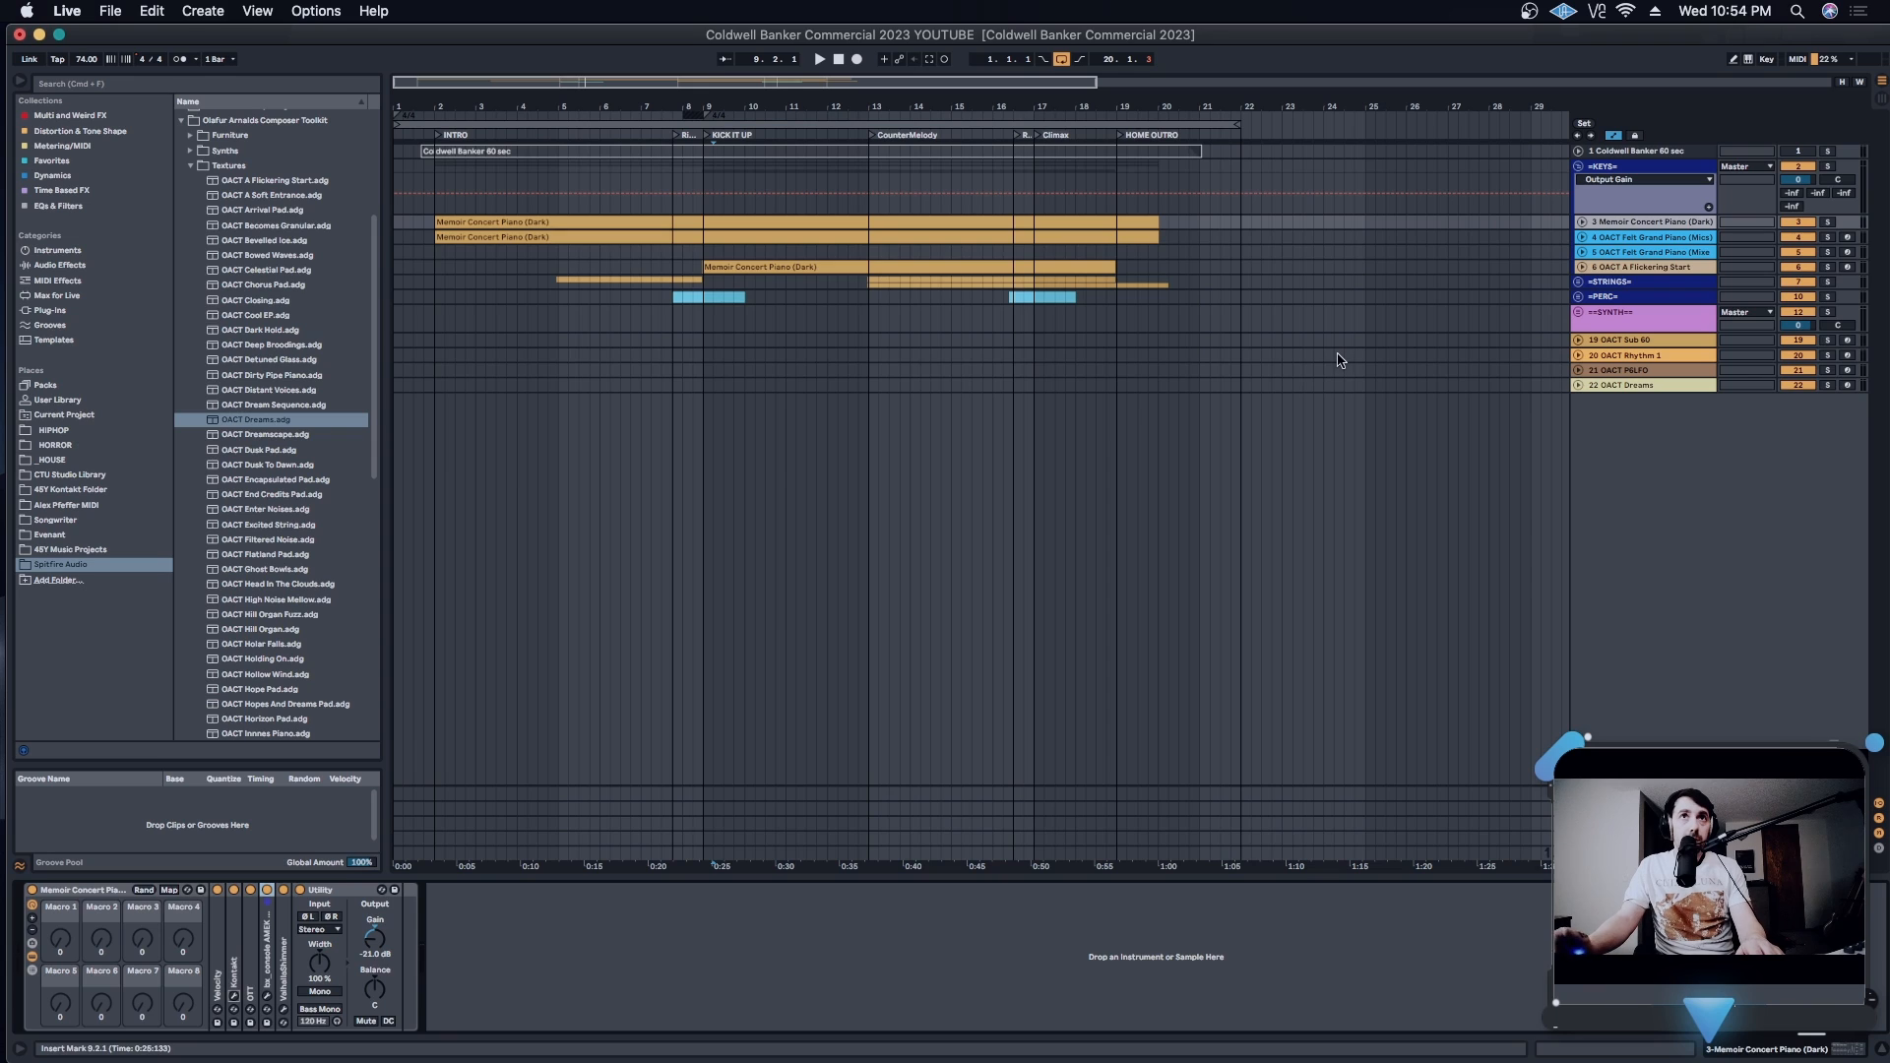
- Open the Kontakt instrument on track 4, OACT Felt Grand Piano (Mics), and show its library browser
{"action": "left_click", "coordinate": [1659, 241]}
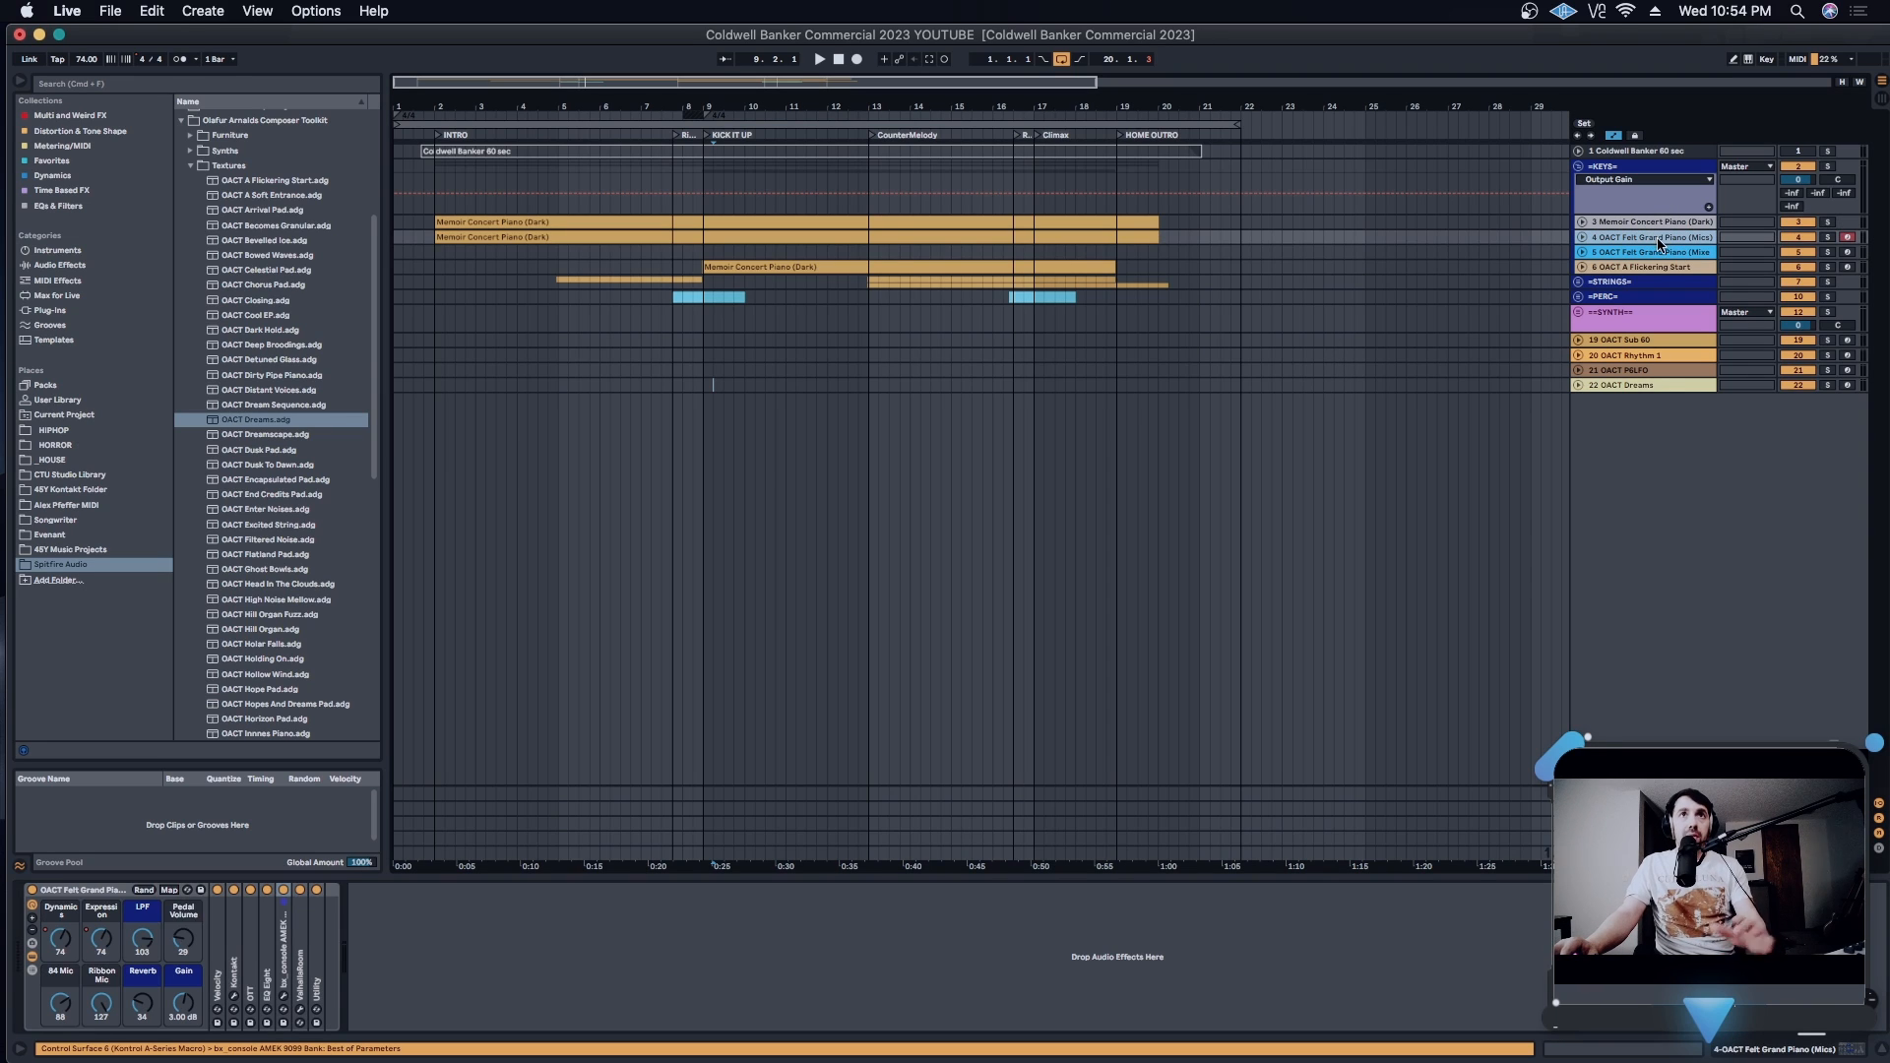
{"action": "left_click", "coordinate": [234, 996]}
{"action": "mouse_move", "coordinate": [994, 68]}
{"action": "left_mouse_down"}
{"action": "mouse_move", "coordinate": [882, 56]}
{"action": "mouse_move", "coordinate": [991, 64]}
{"action": "left_mouse_up"}
{"action": "left_click", "coordinate": [406, 126]}
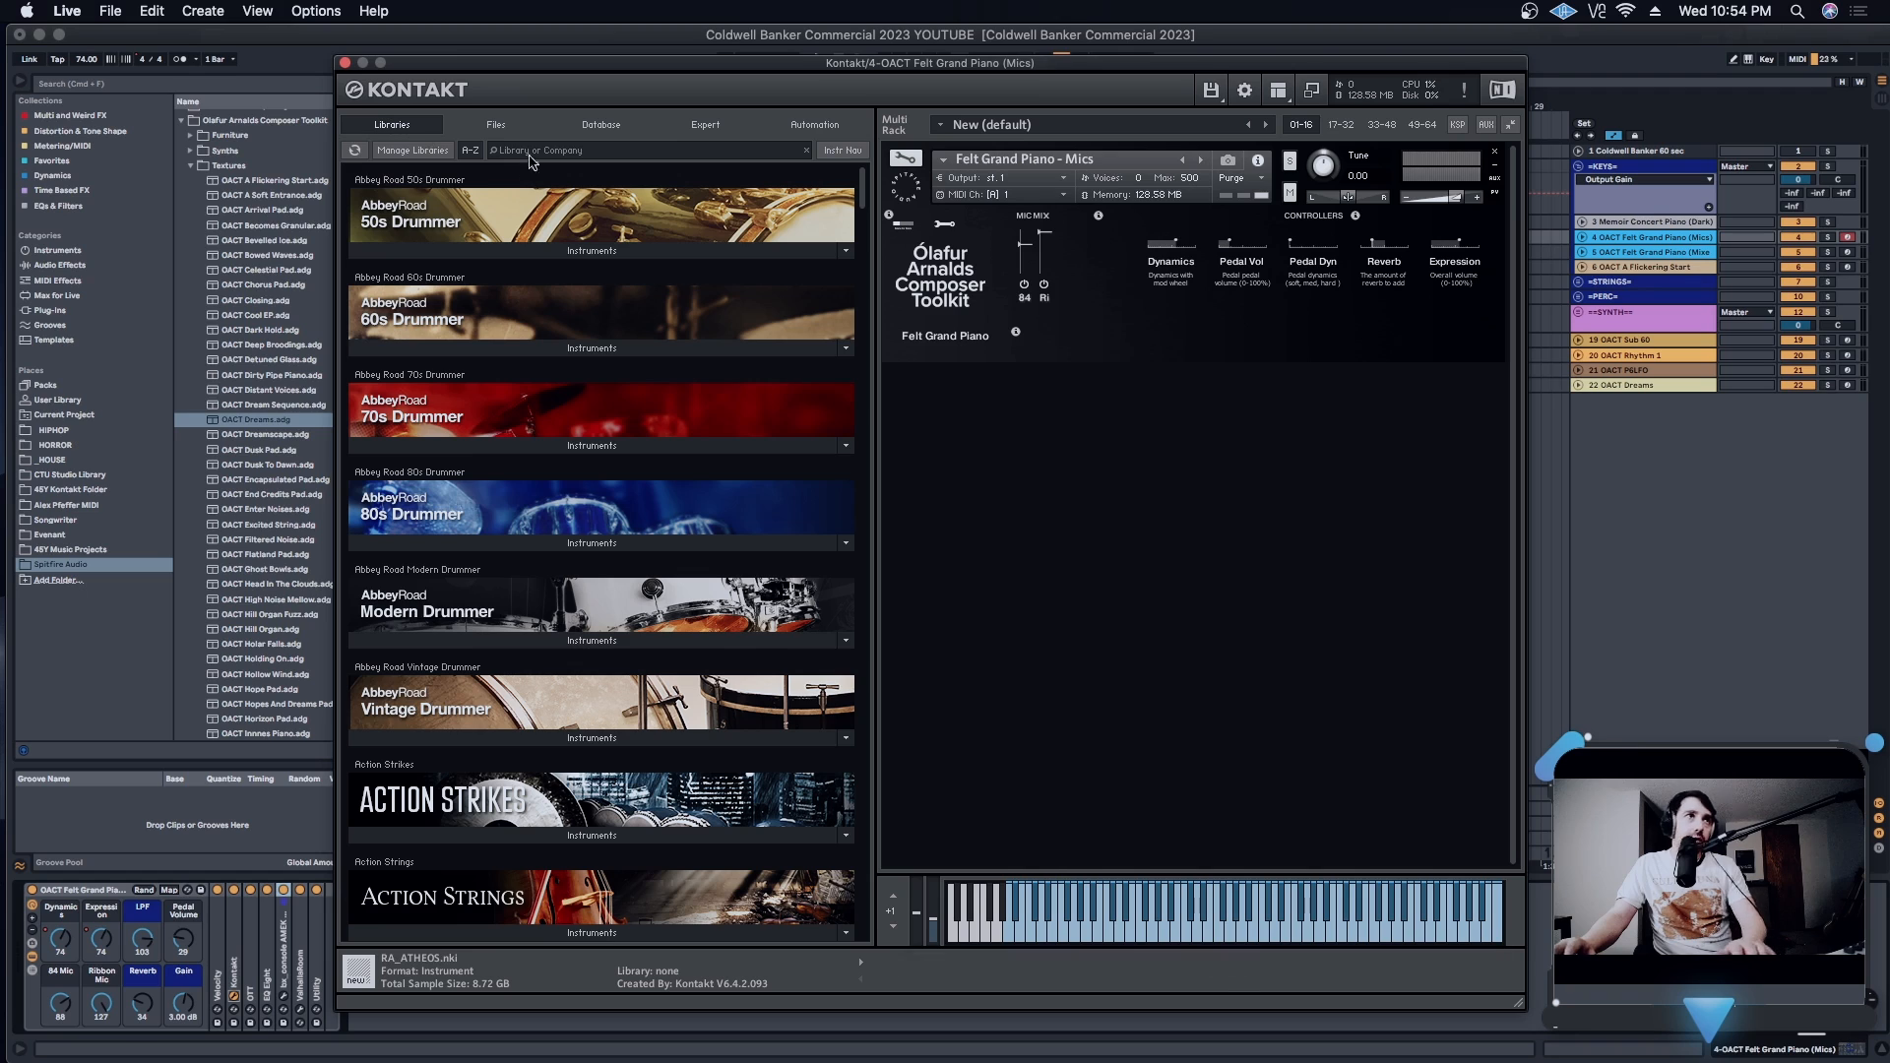
- Search the Kontakt libraries for "ola", then browse the Ólafur Arnalds Composer Toolkit's Felt Grand Piano folder and its _Individual Mics and Mix_ subfolder
{"action": "type", "text": "ola"}
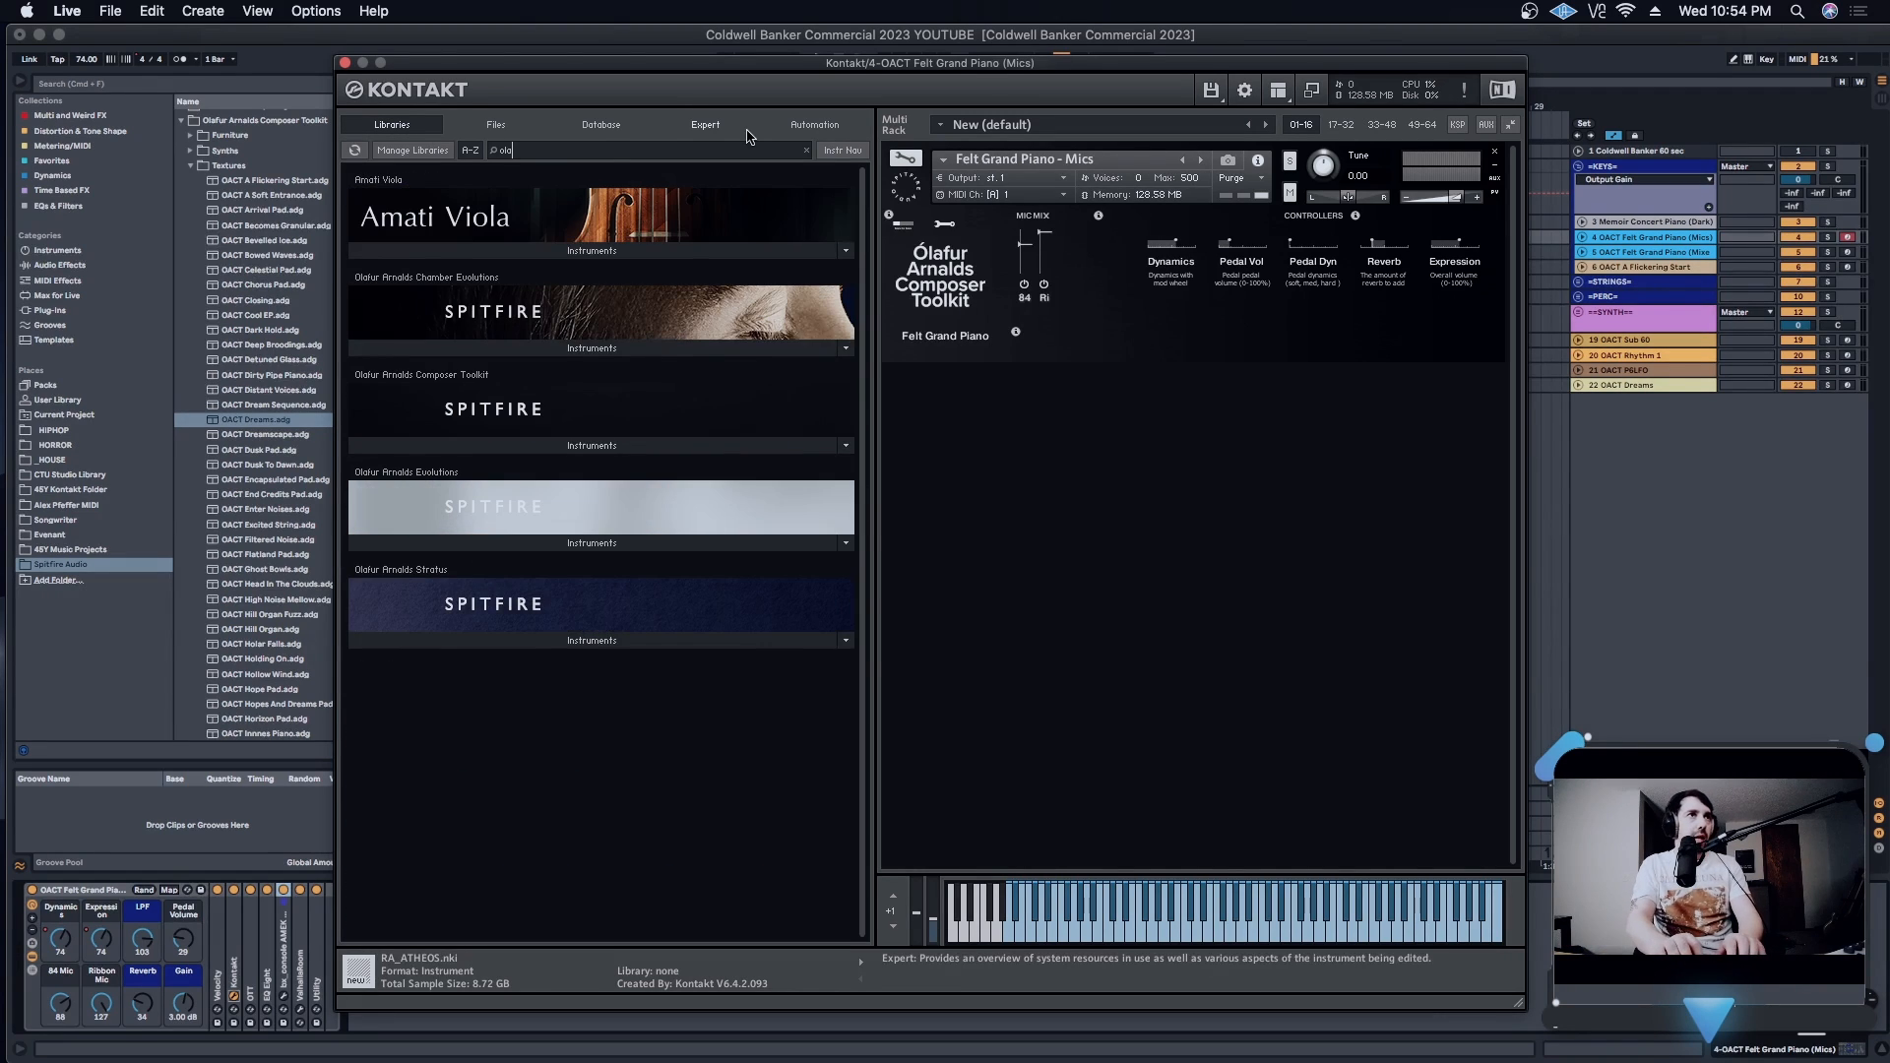
{"action": "left_click", "coordinate": [550, 446]}
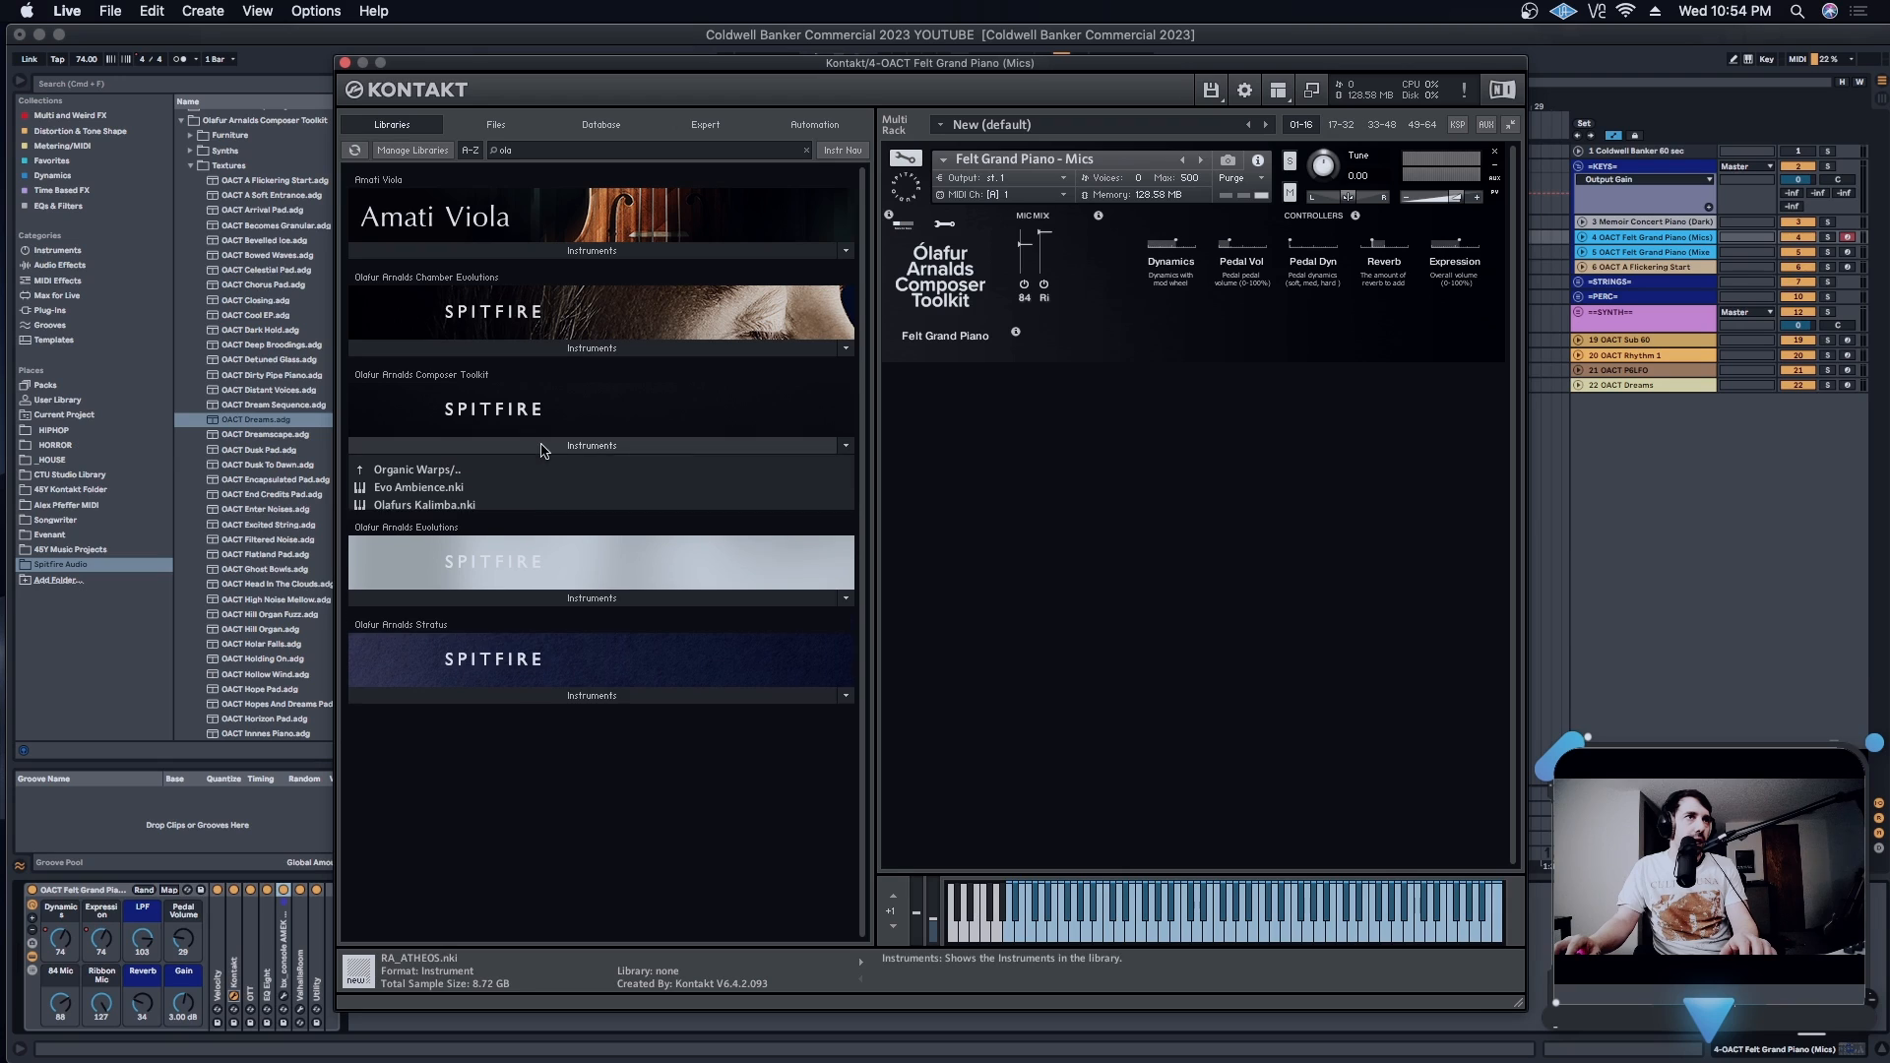
{"action": "left_click", "coordinate": [425, 471]}
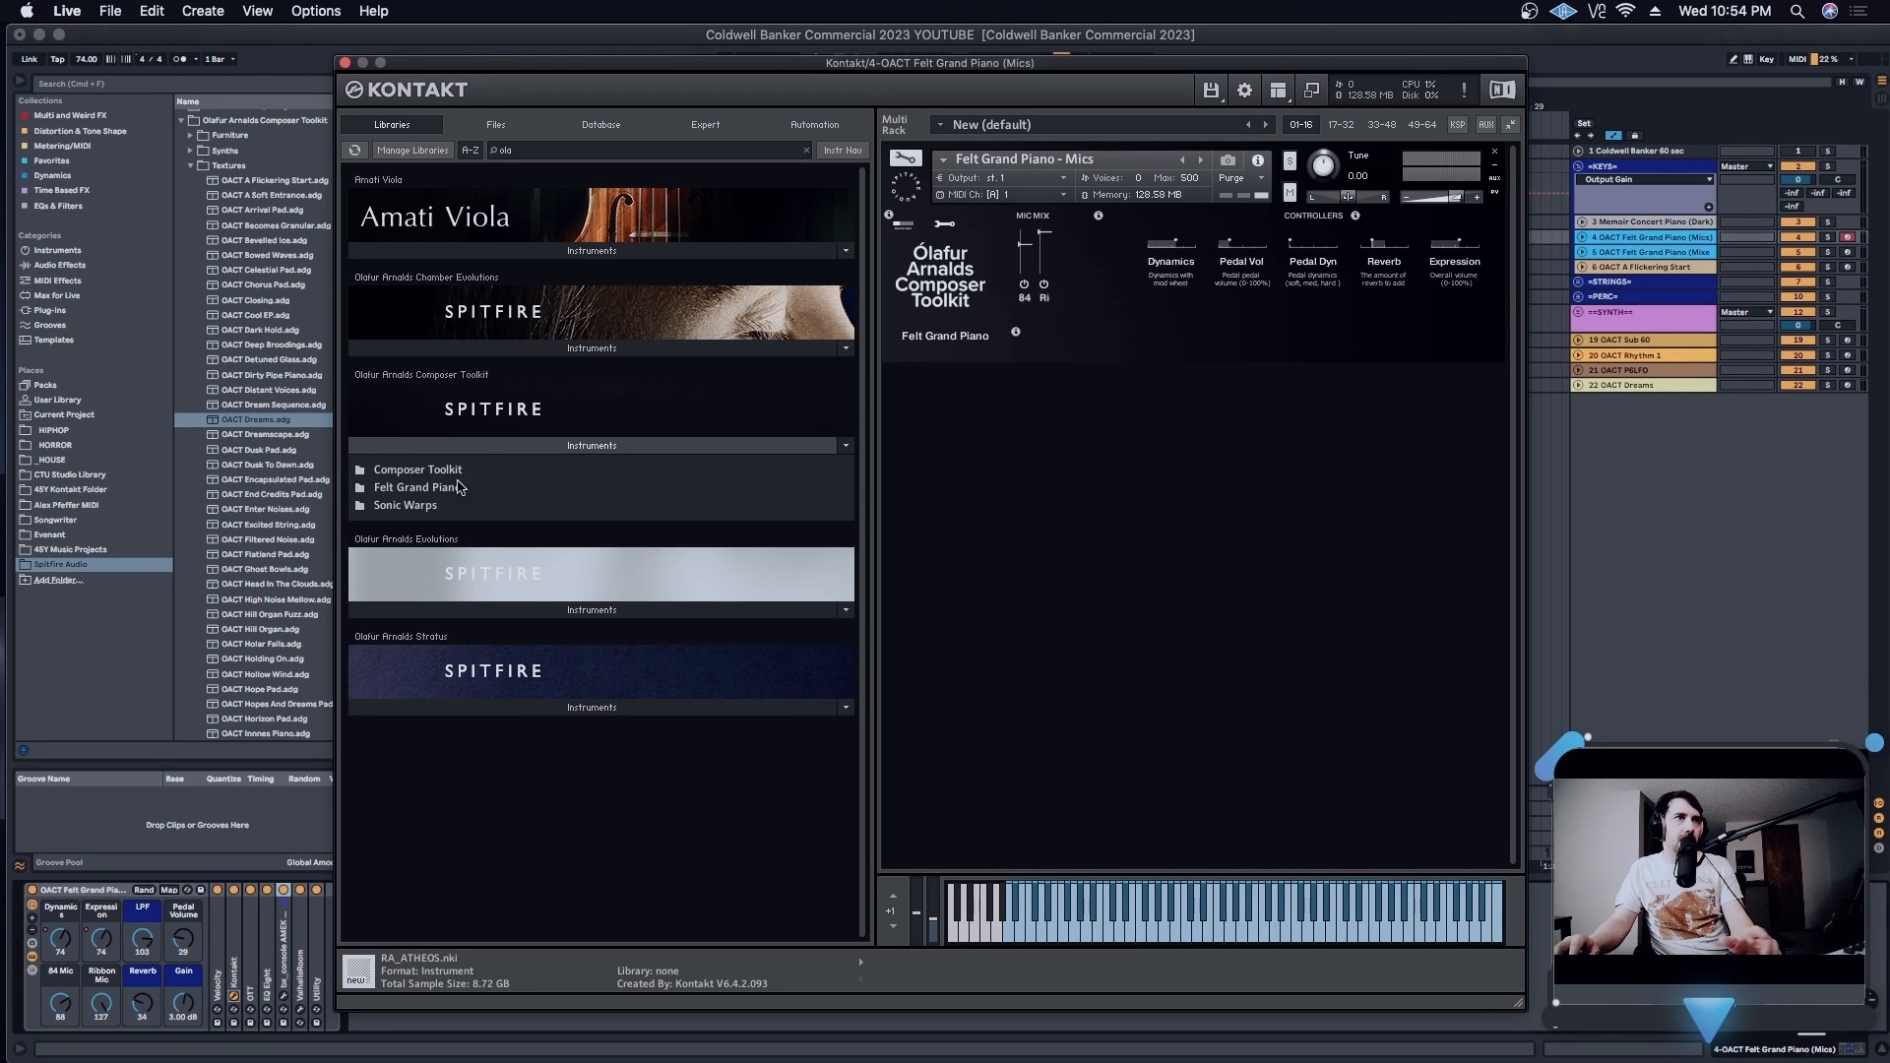
{"action": "left_click", "coordinate": [432, 491]}
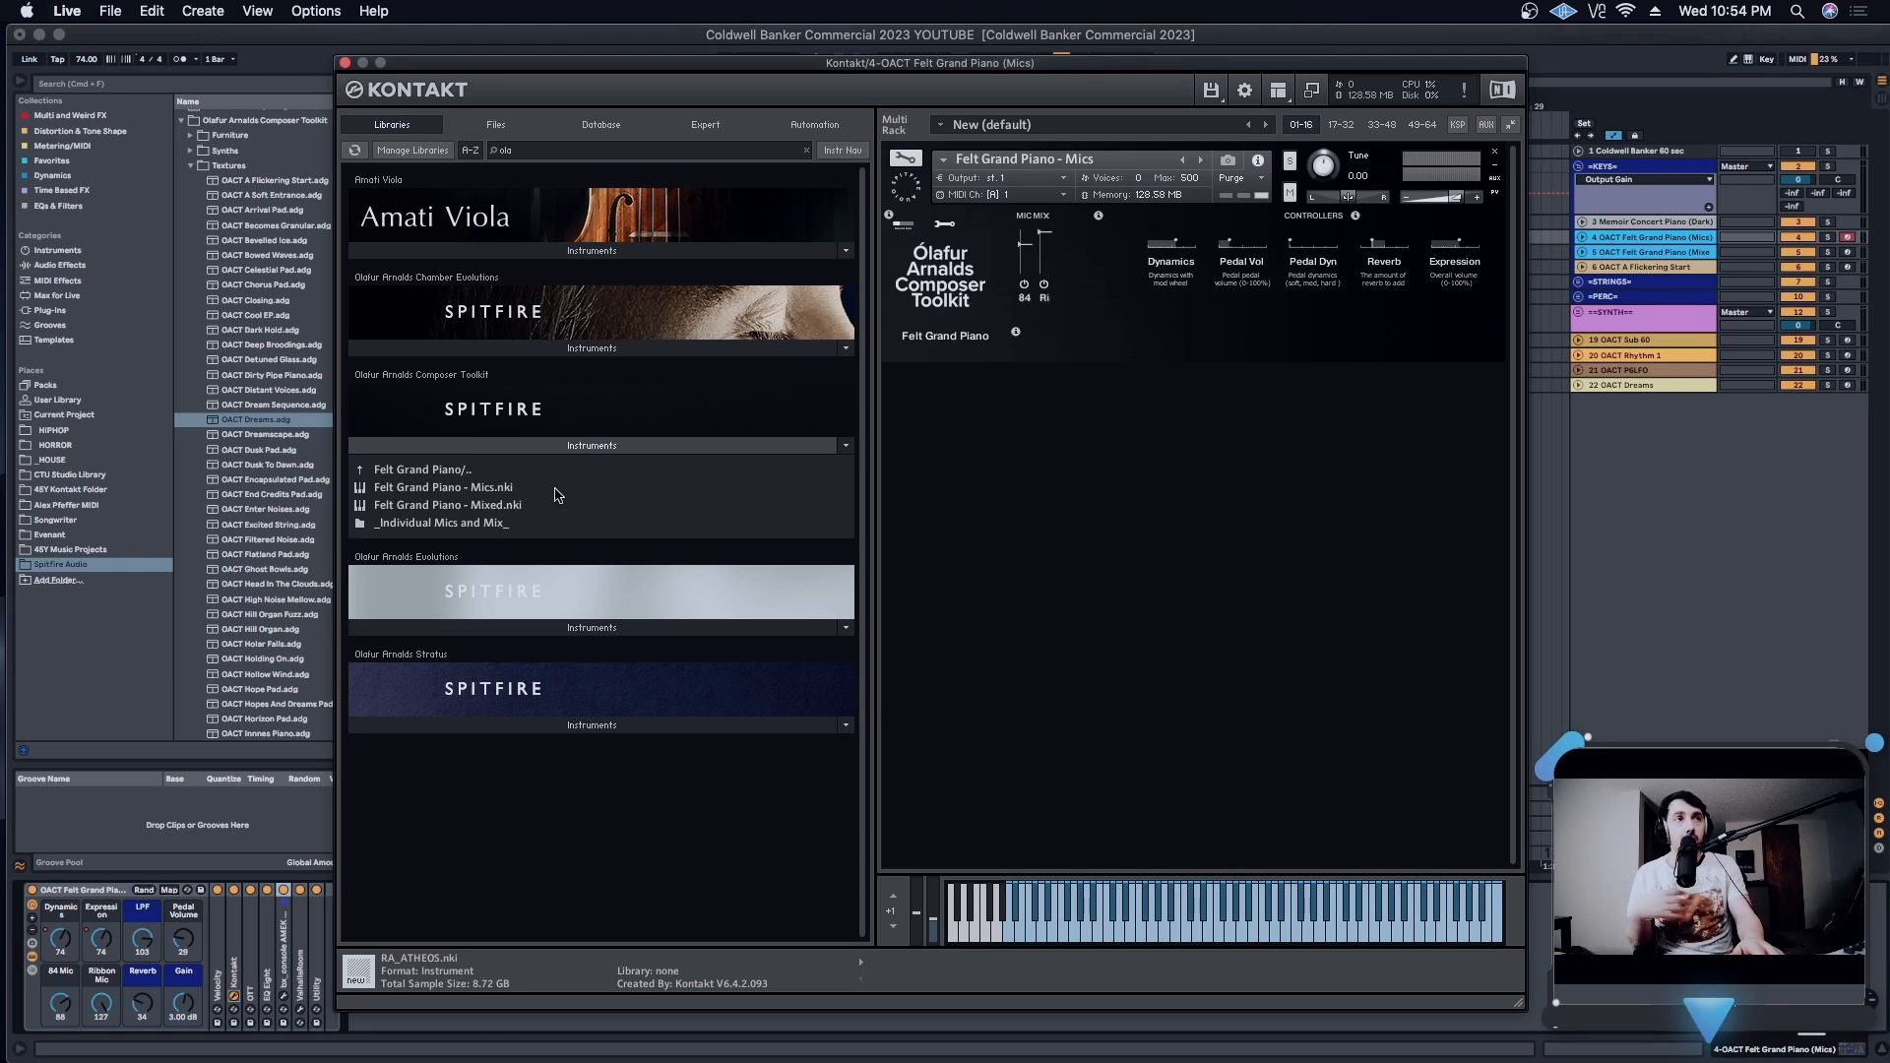
{"action": "left_click", "coordinate": [479, 522]}
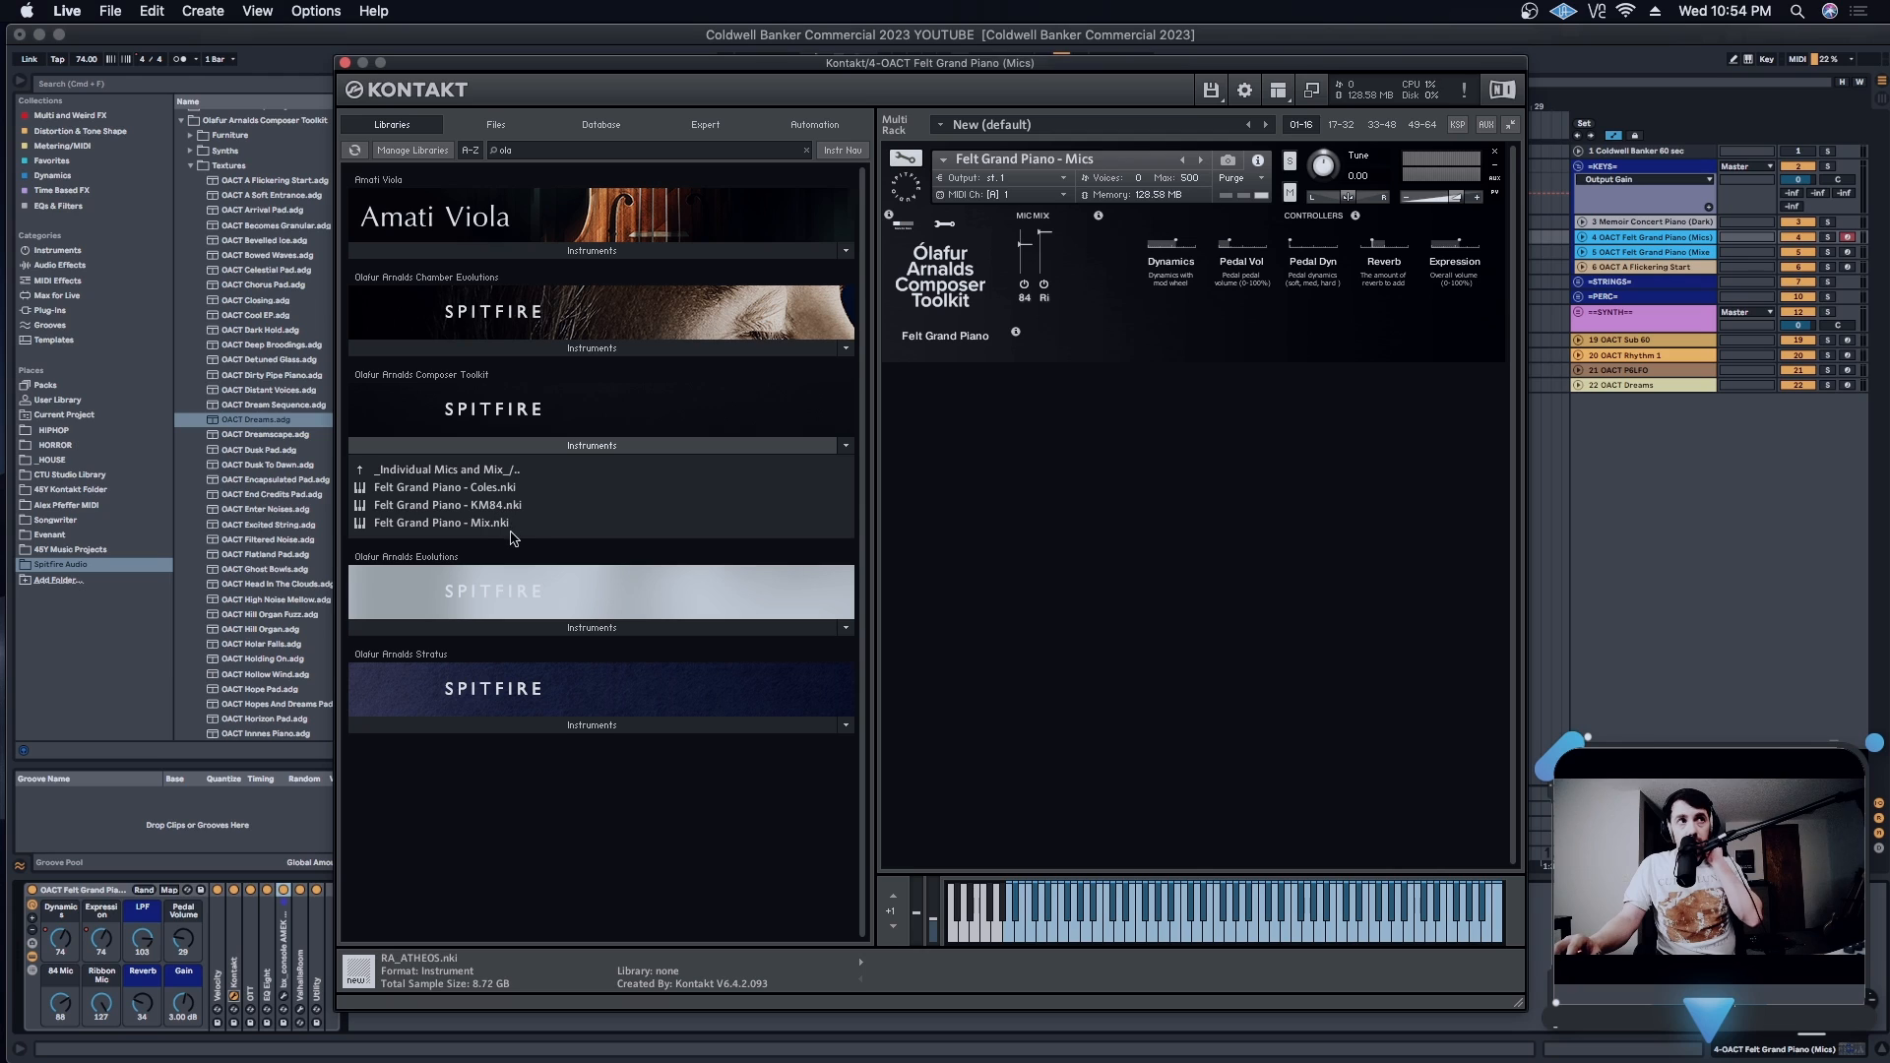
{"action": "left_click", "coordinate": [500, 472]}
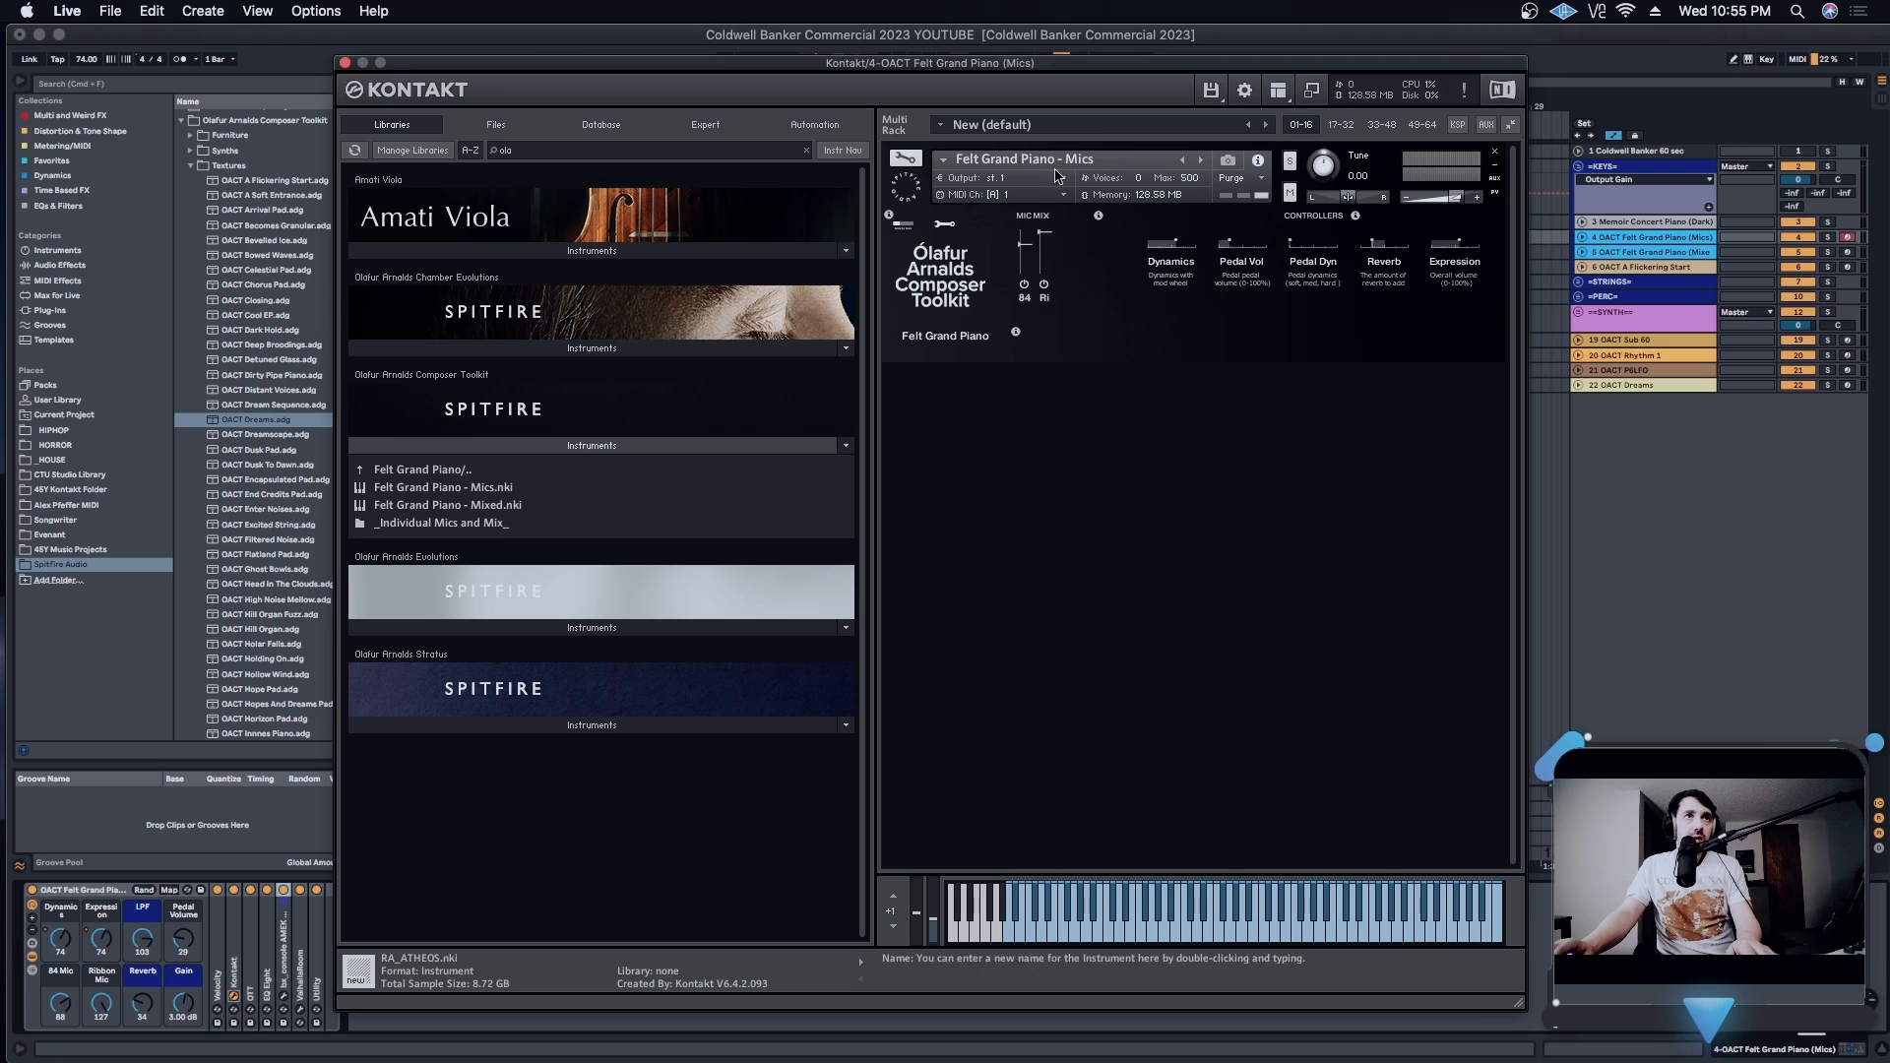
{"action": "left_click_drag", "start_coordinate": [1055, 90], "coordinate": [1076, 85]}
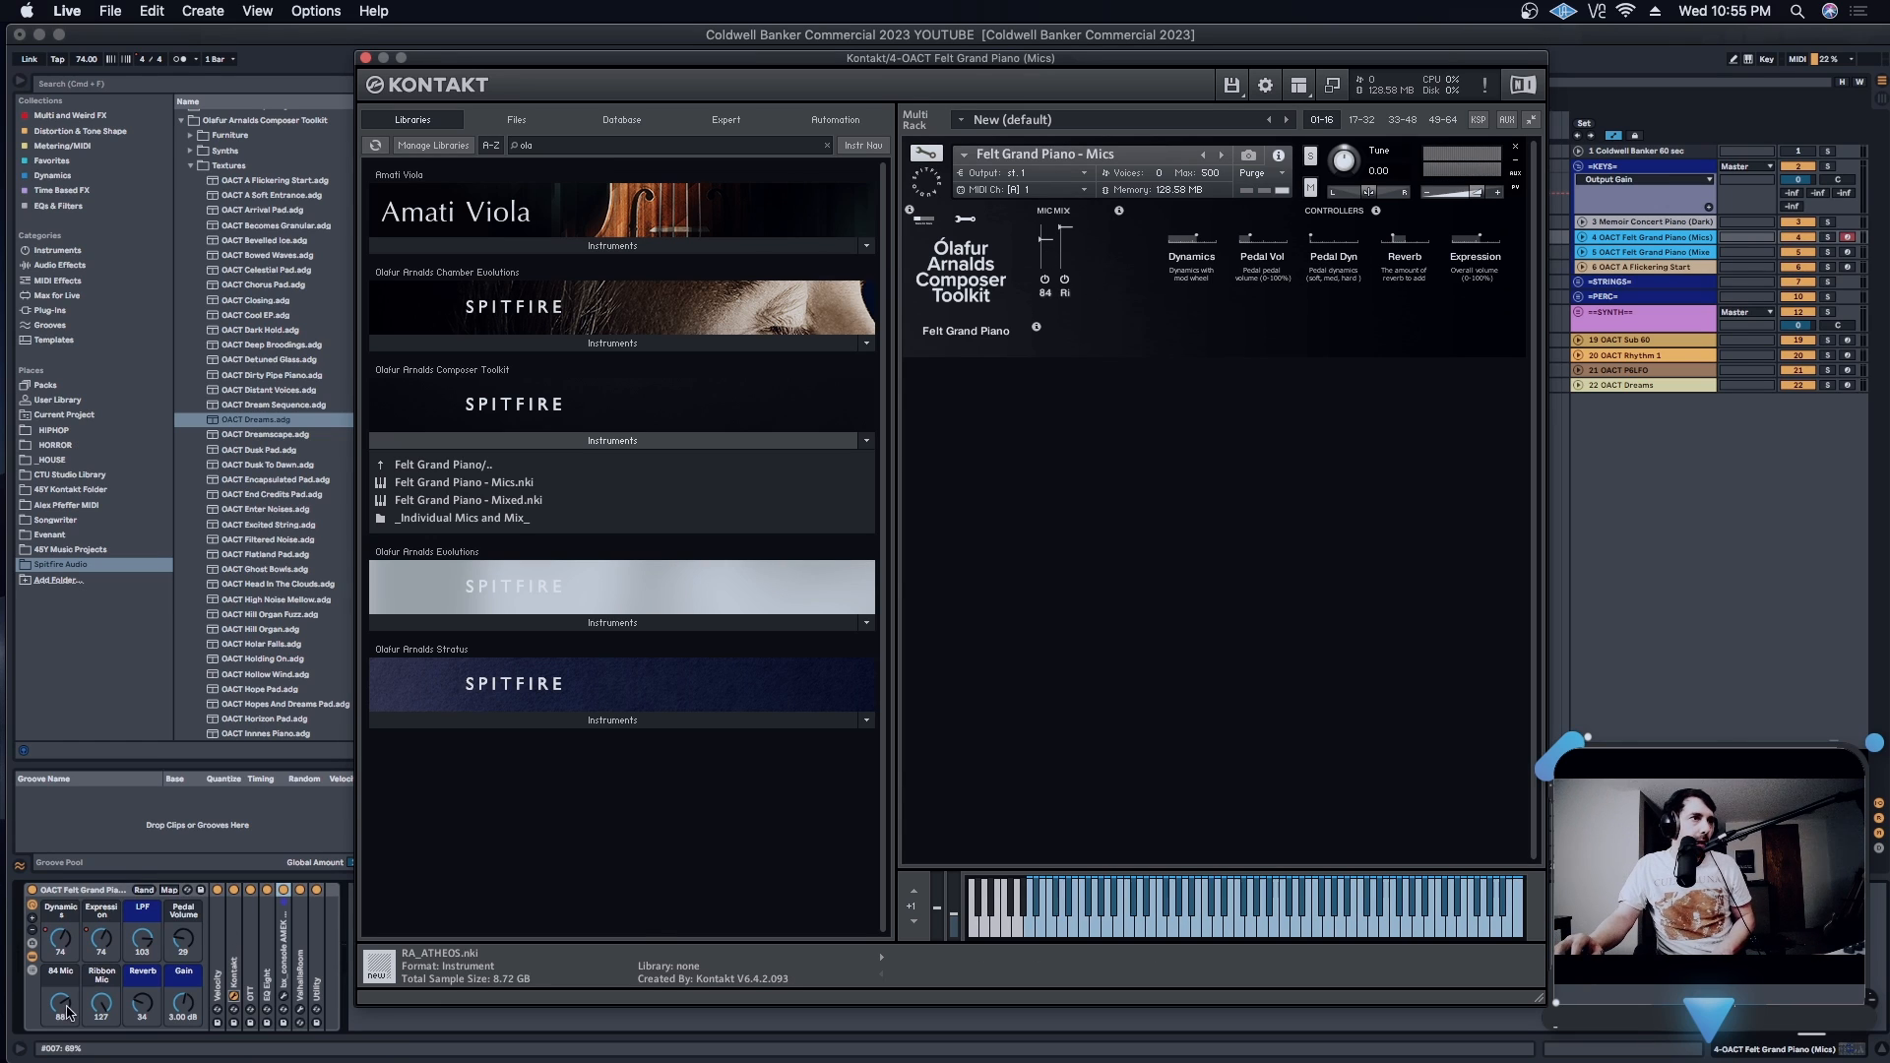
- Audition the Ribbon Mic alone by lowering the 84 Mic macro to 0, then bring the 84 Mic back up to 74
{"action": "left_click_drag", "start_coordinate": [67, 1011], "coordinate": [67, 1021]}
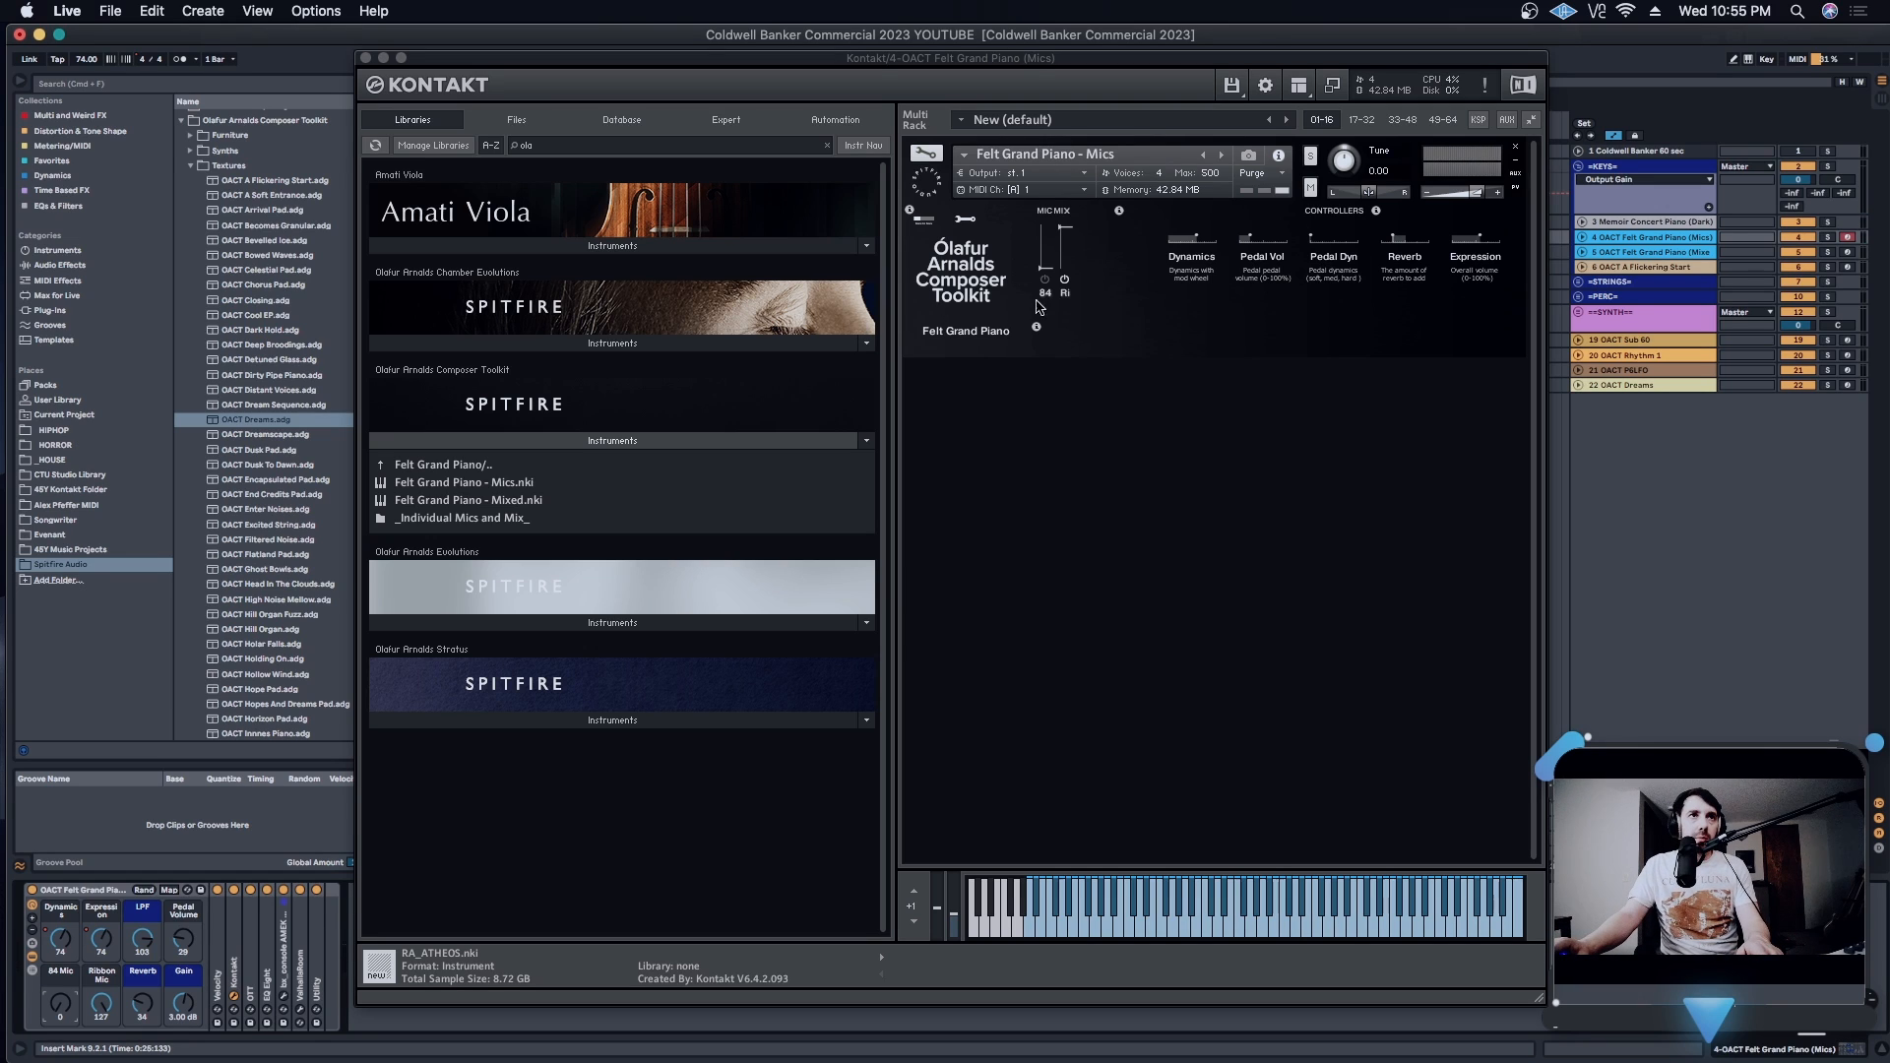
{"action": "left_click", "coordinate": [1066, 228]}
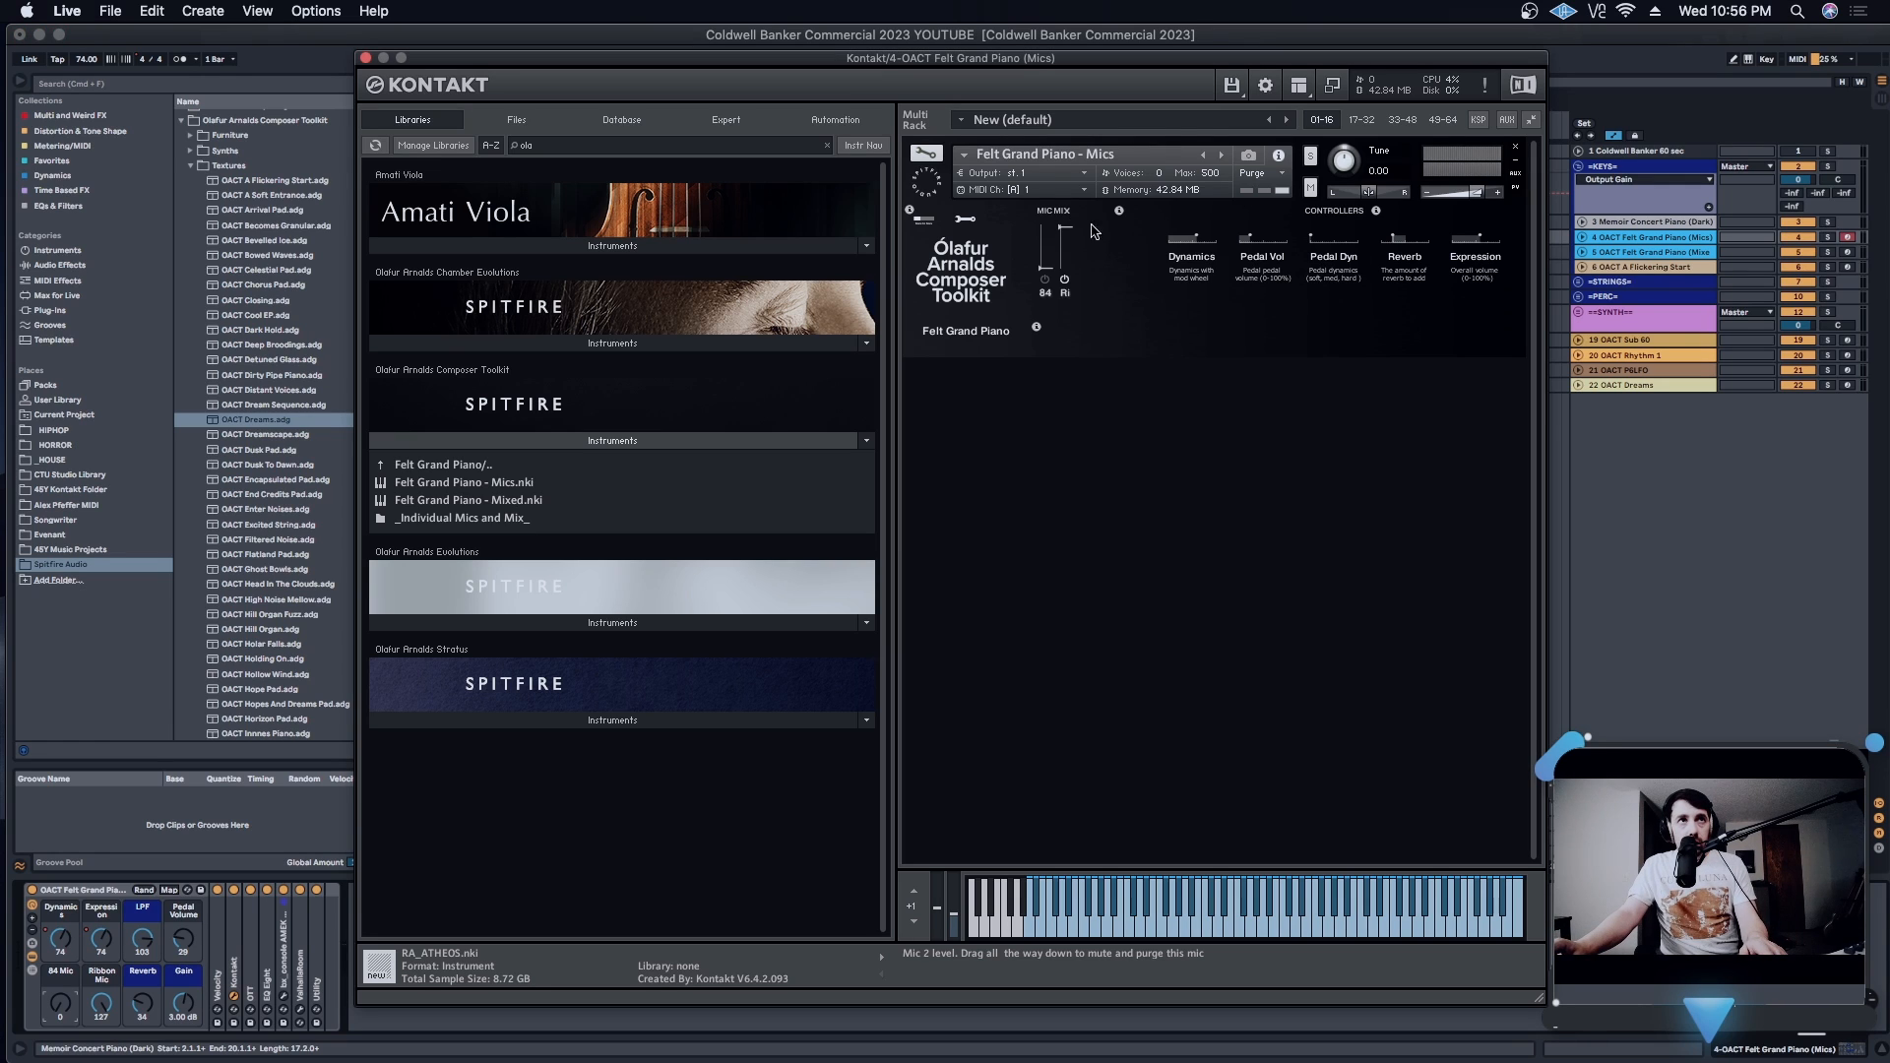
{"action": "left_click", "coordinate": [1046, 278]}
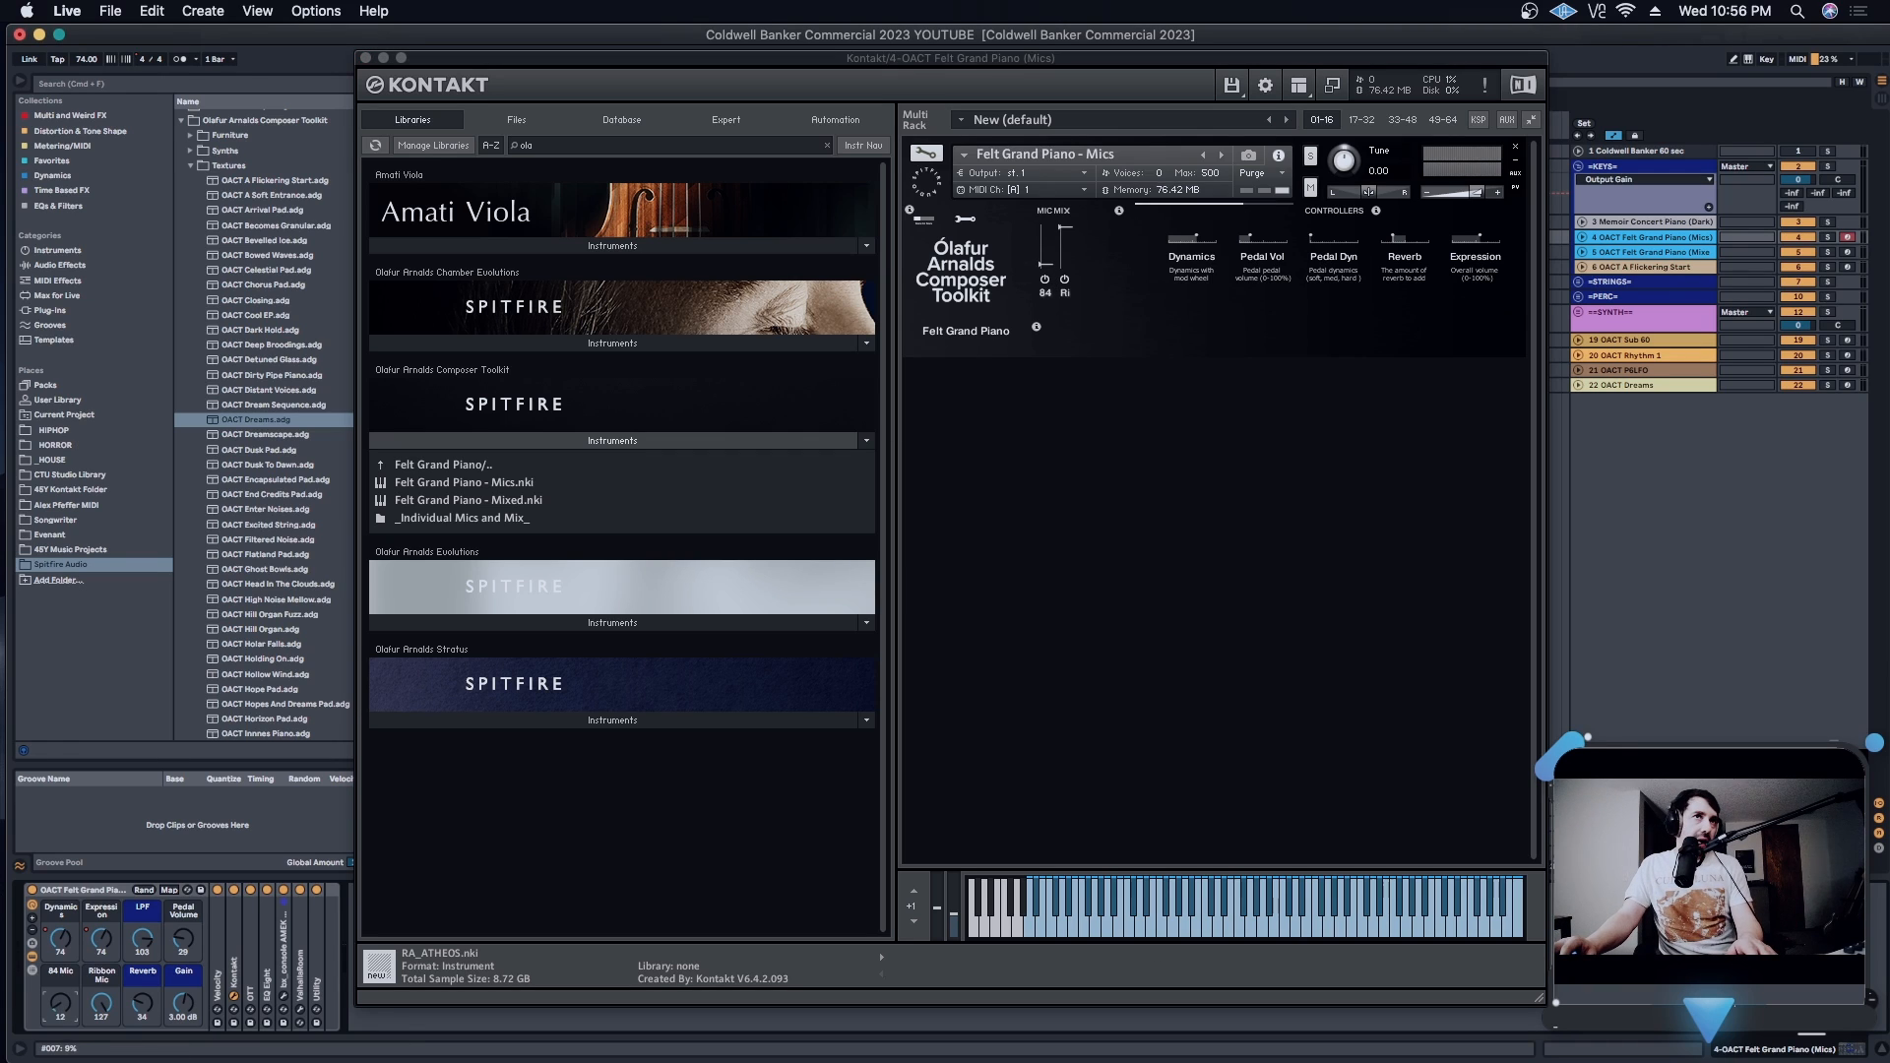
{"action": "left_click_drag", "start_coordinate": [1045, 258], "coordinate": [1045, 243]}
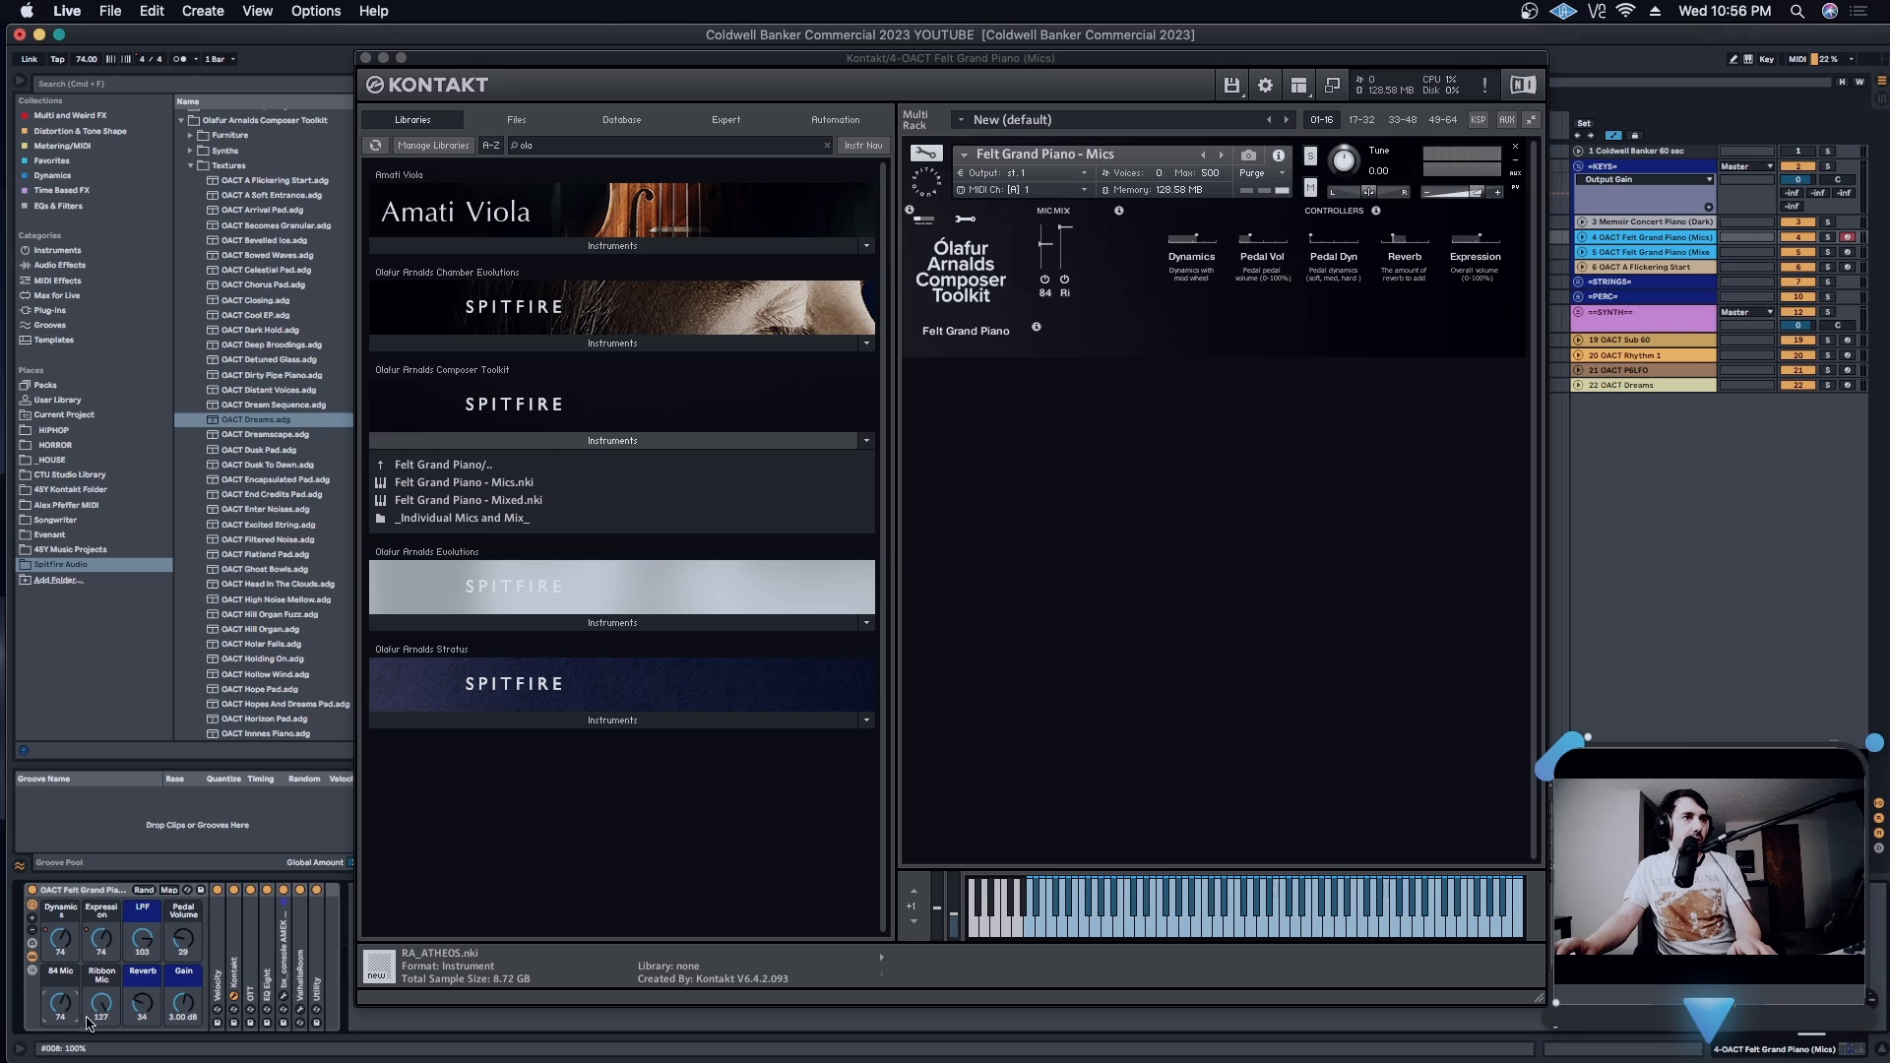
- Audition the 84 Mic alone at 127 with the Ribbon Mic at 0, then lower the 84 Mic and restore the Ribbon Mic to 127
{"action": "left_click_drag", "start_coordinate": [104, 1001], "coordinate": [104, 1061]}
{"action": "left_click_drag", "start_coordinate": [67, 994], "coordinate": [67, 936]}
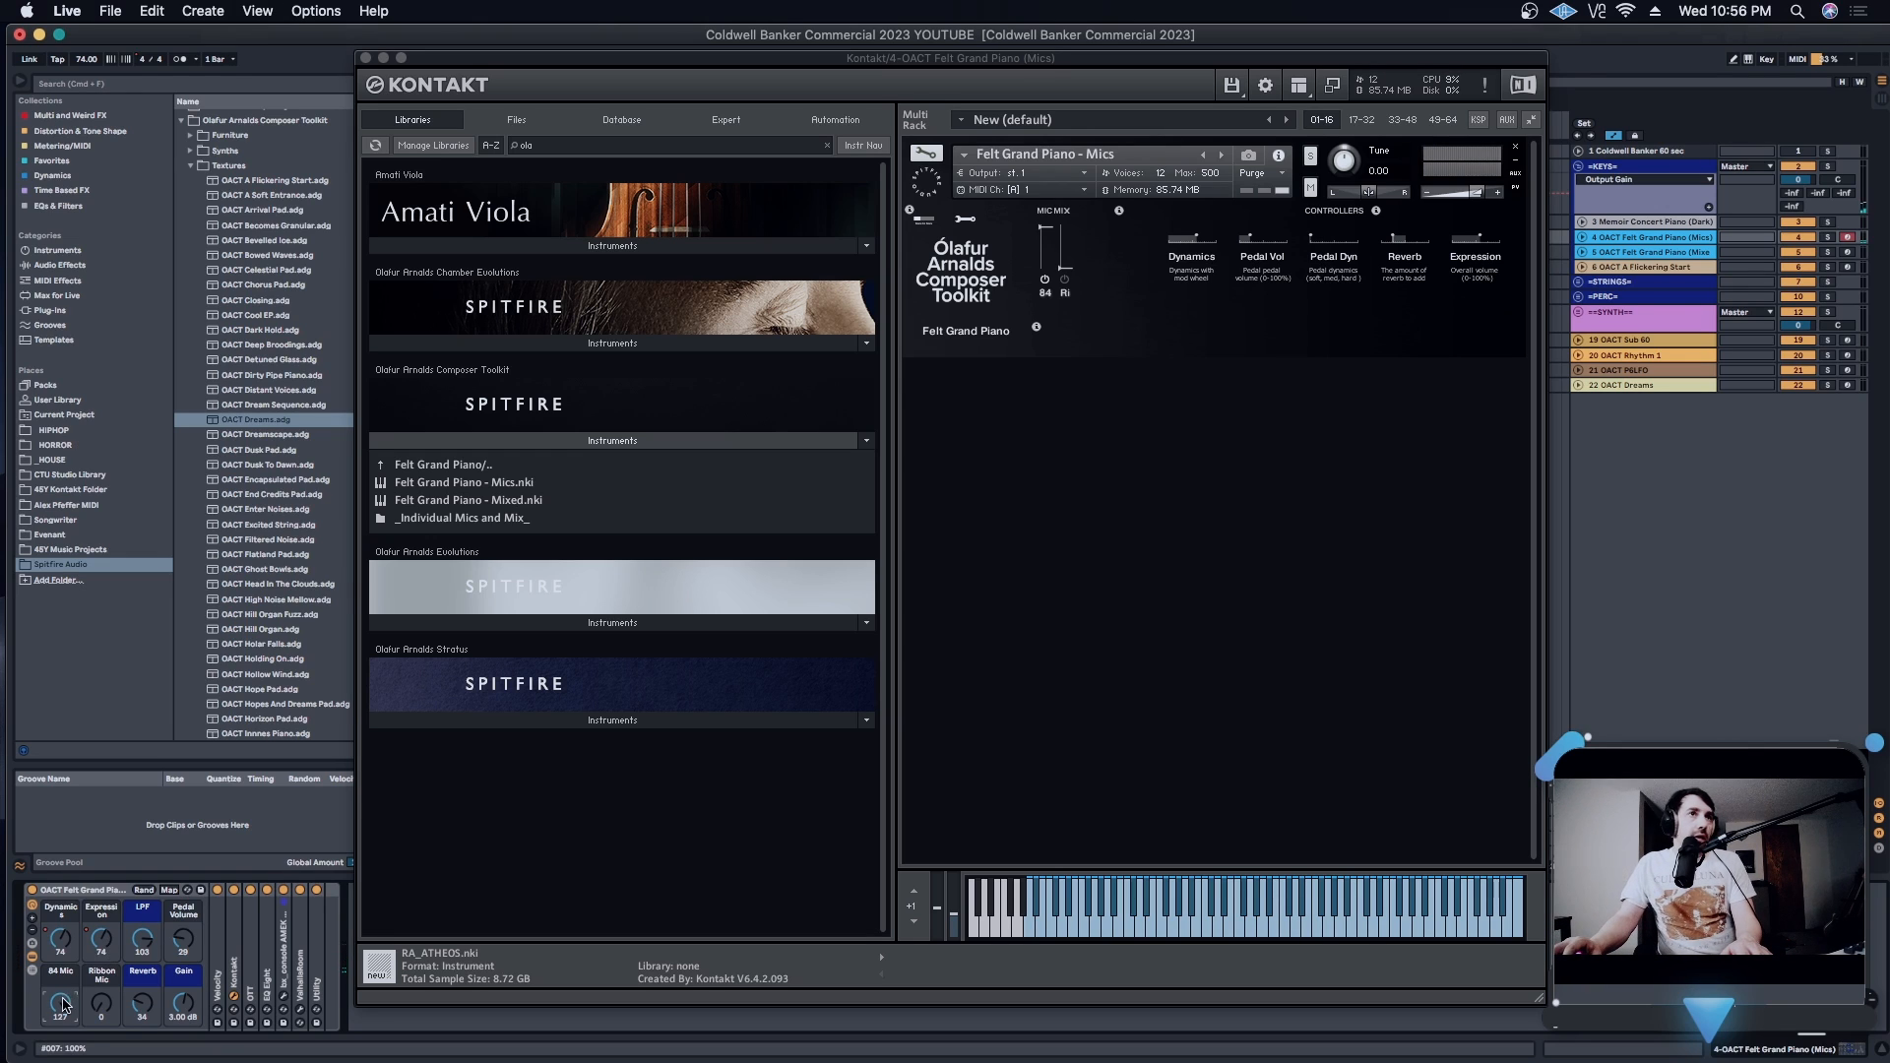
{"action": "left_click_drag", "start_coordinate": [63, 1002], "coordinate": [100, 945]}
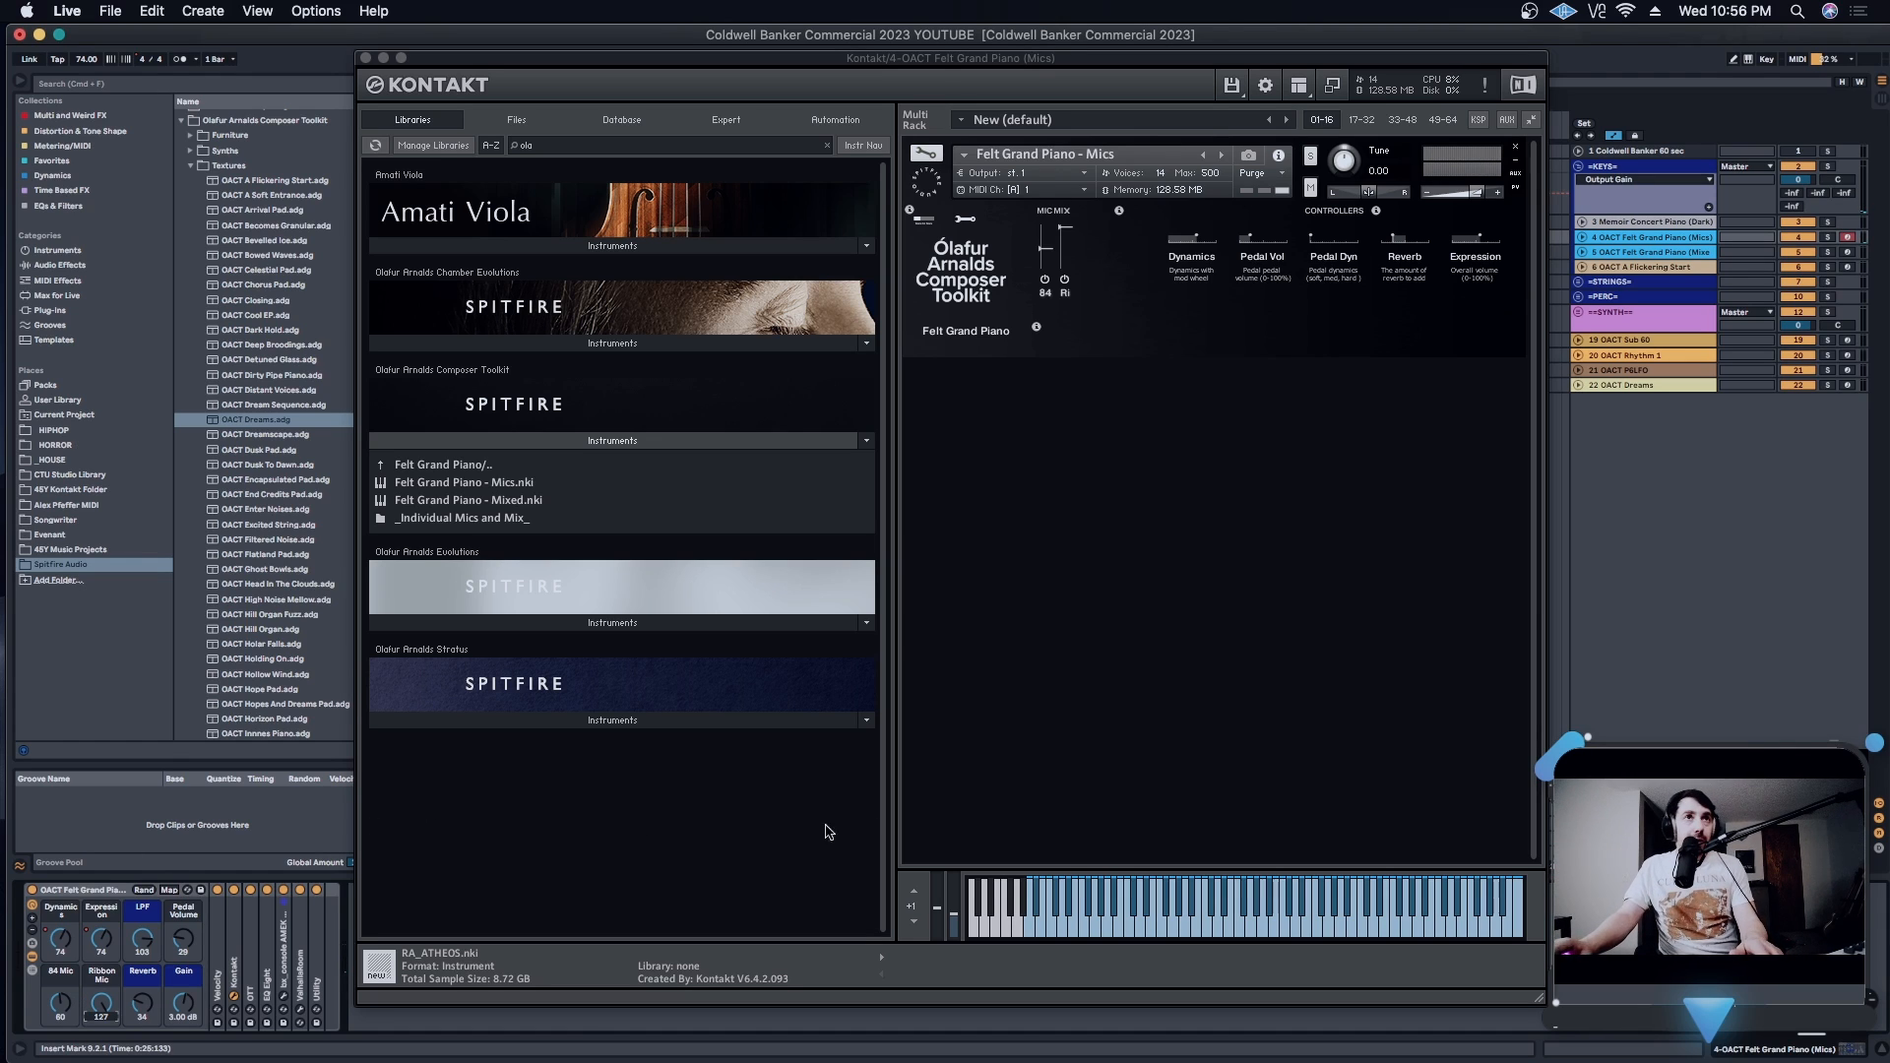
- View the Felt Grand Piano's advanced options page, return to its simple controller view, and close the Kontakt window
{"action": "left_click", "coordinate": [1080, 587]}
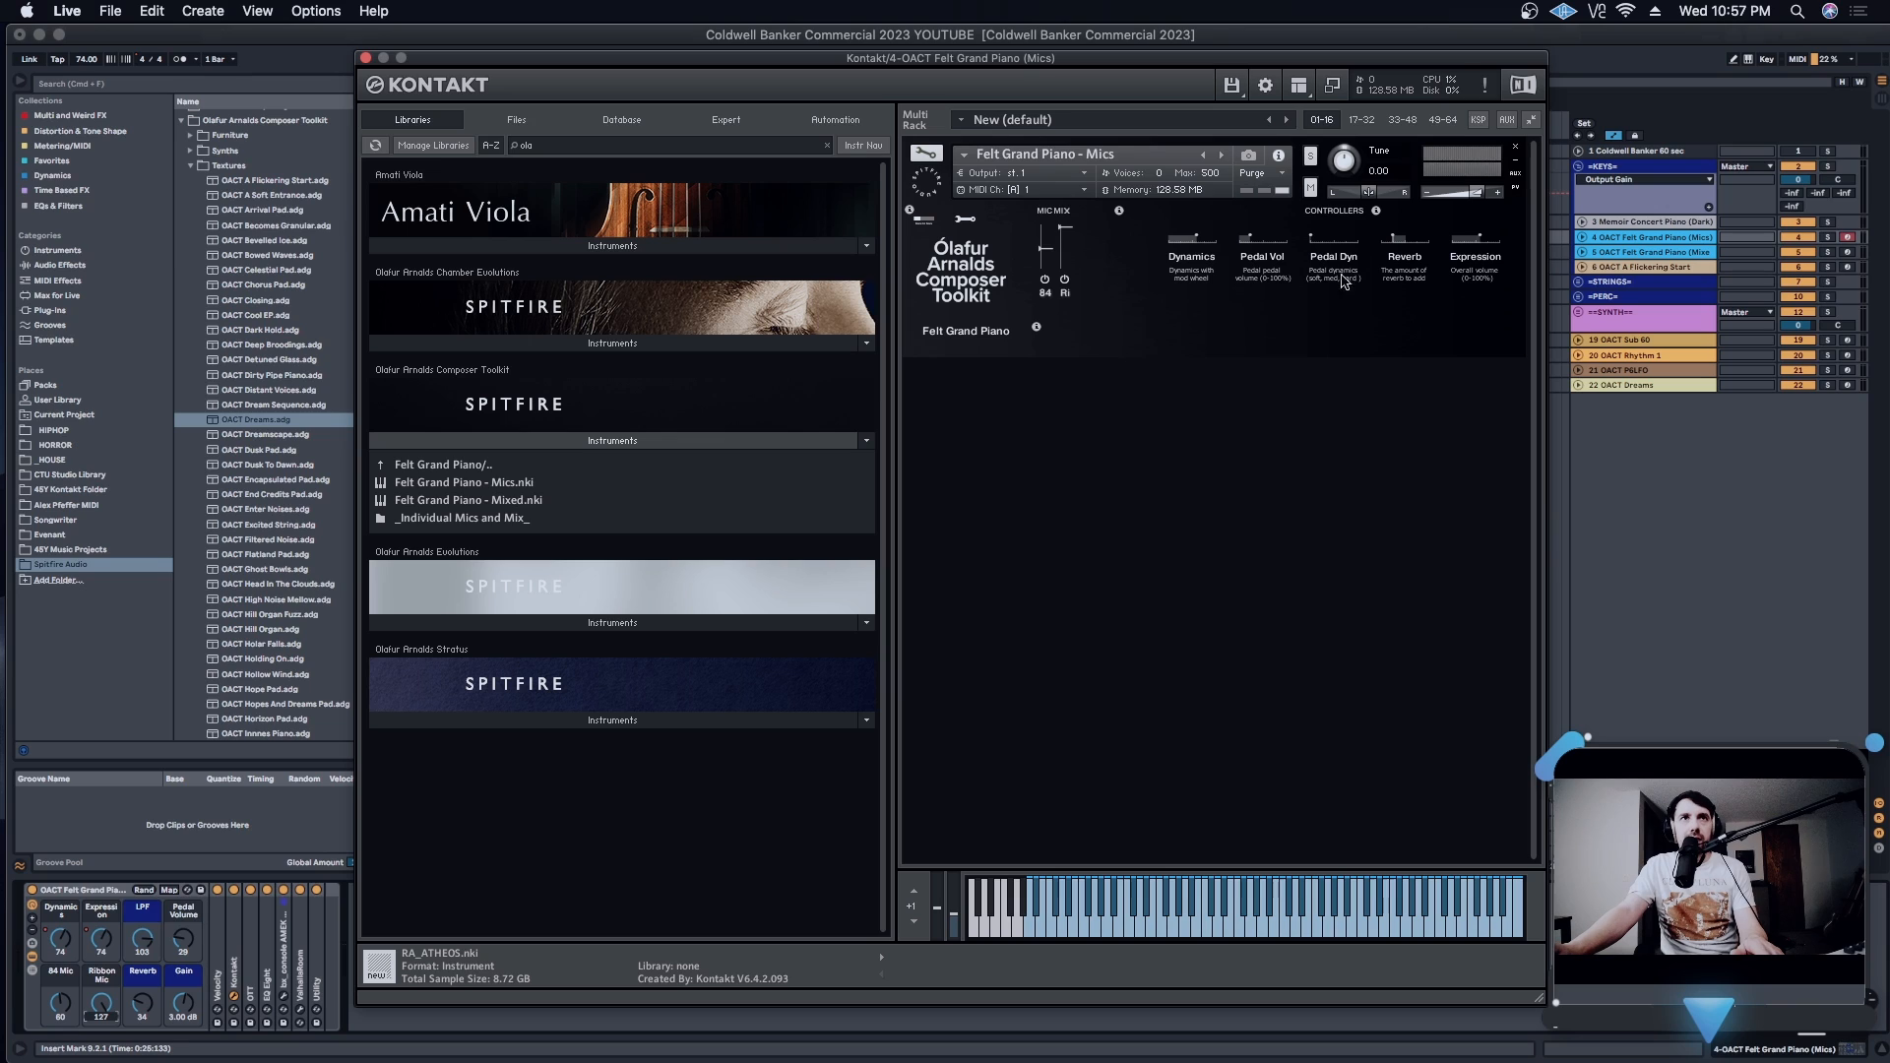
{"action": "left_click", "coordinate": [965, 219]}
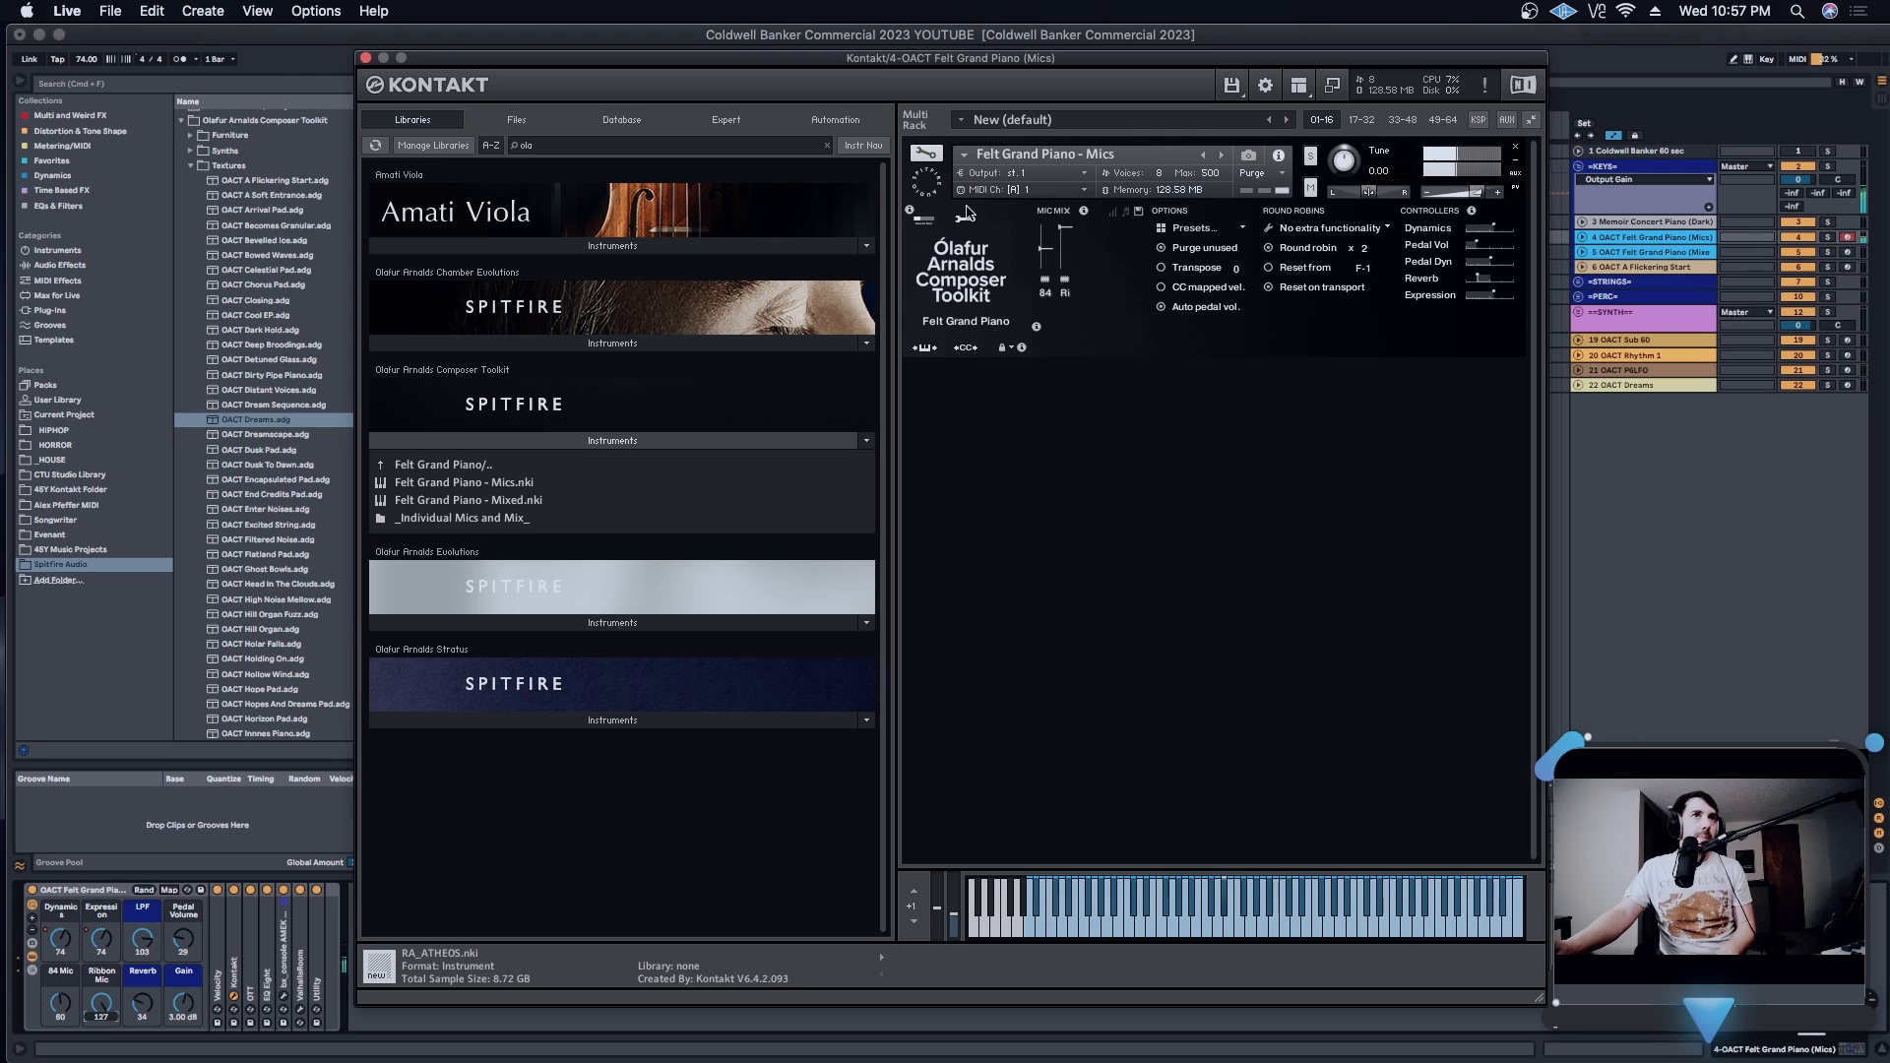
{"action": "left_click", "coordinate": [929, 226]}
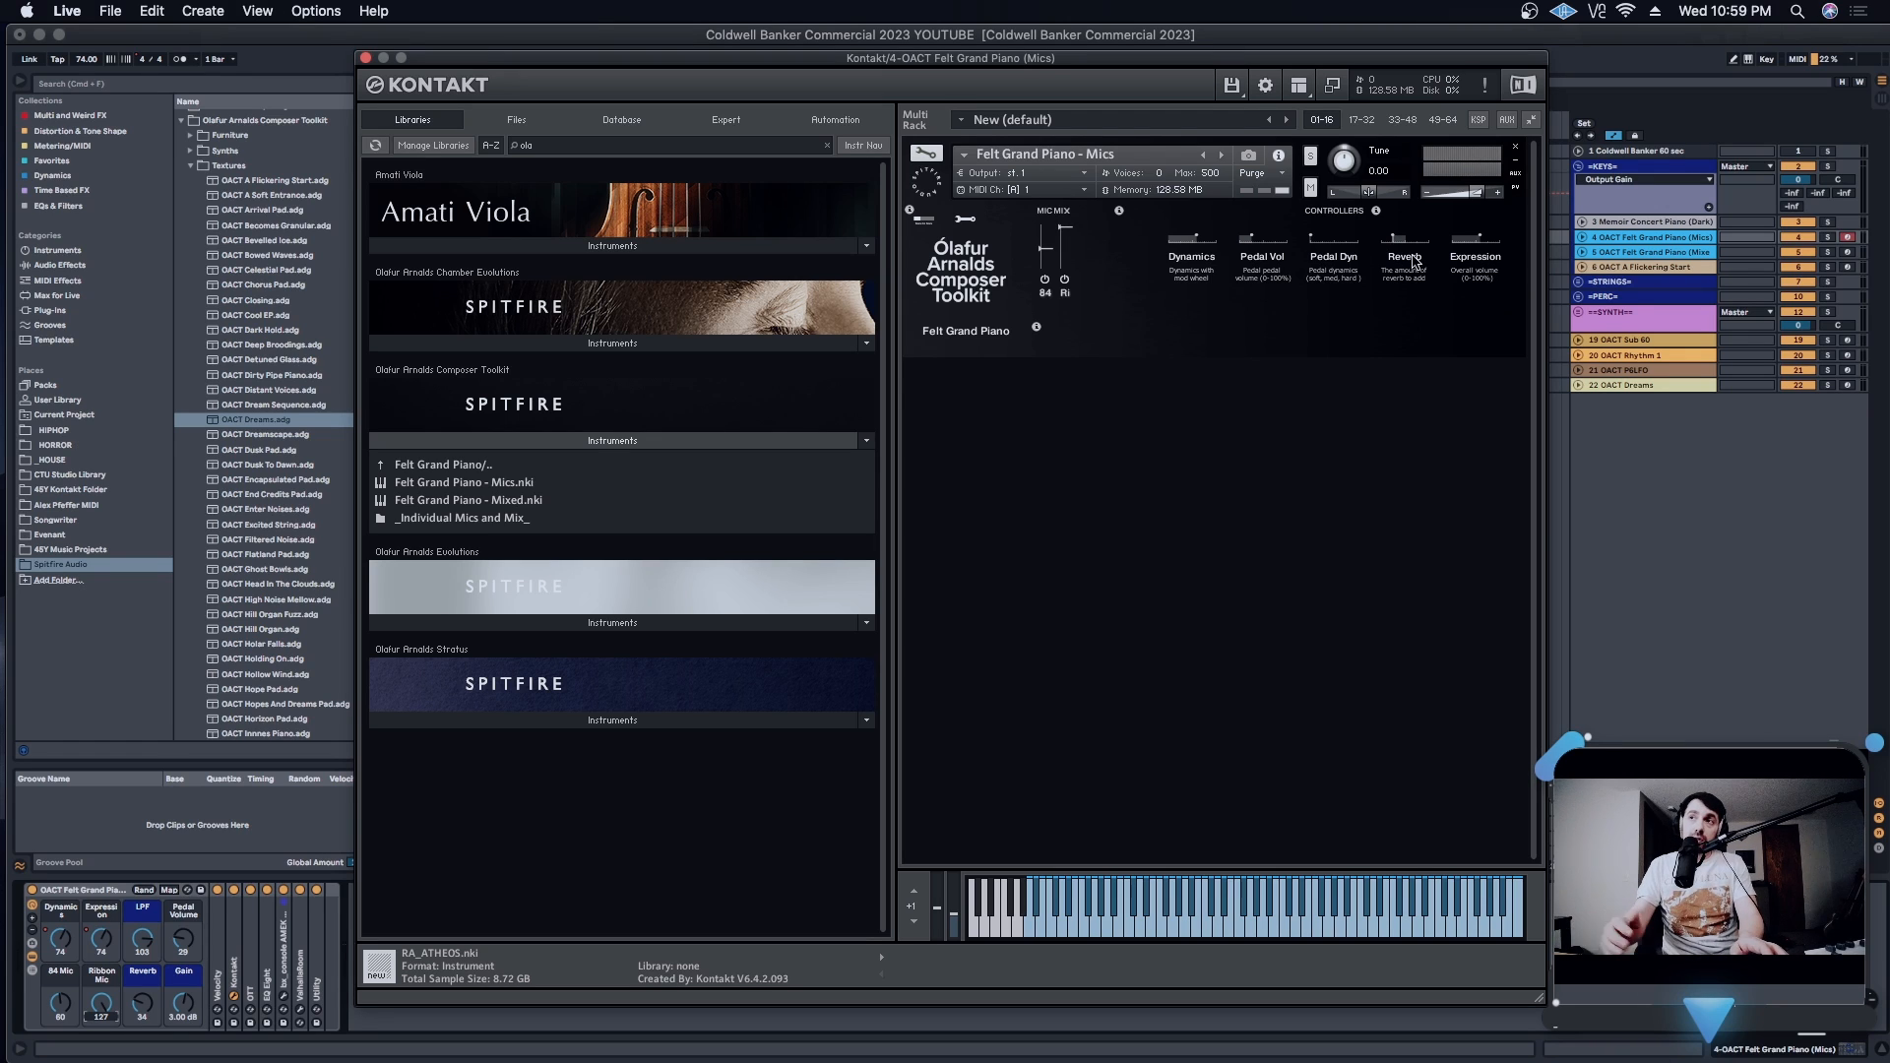
{"action": "key", "text": "super+w"}
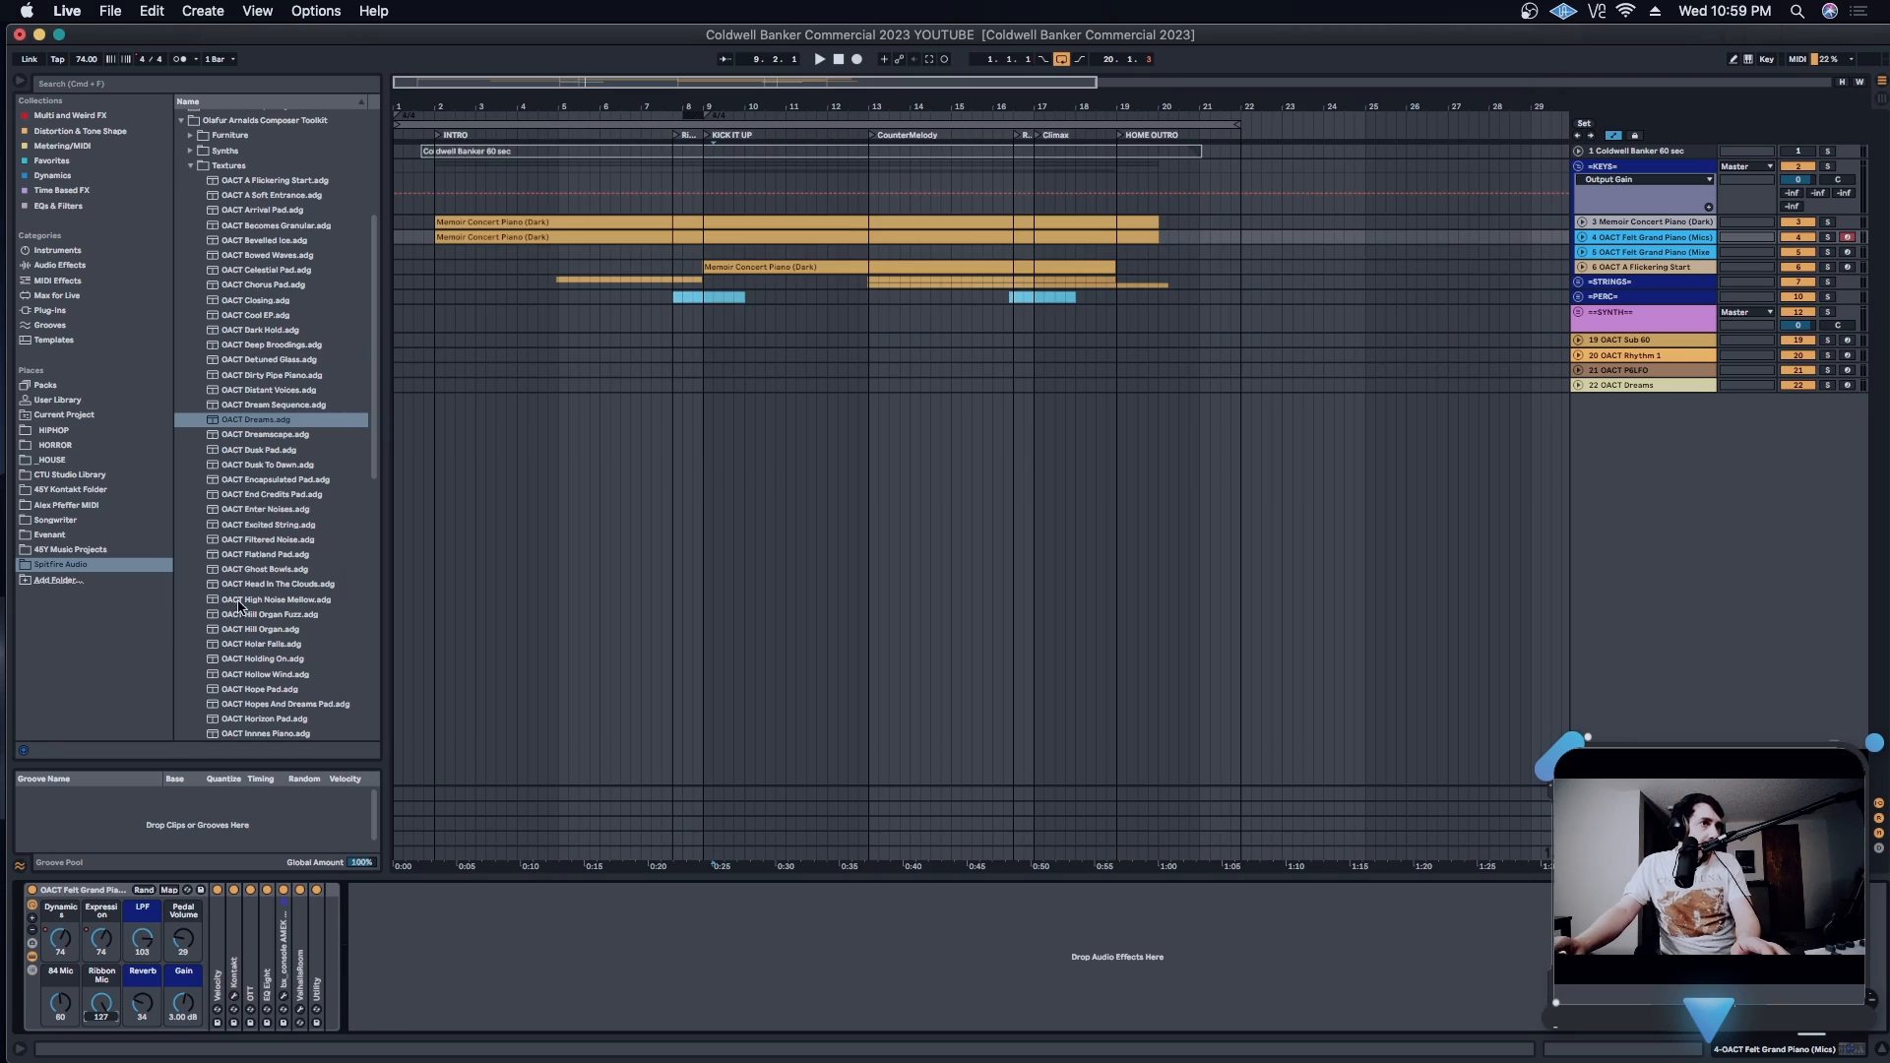
- View the ValhallaRoom reverb on the OACT Felt Grand Piano (Mics) track, close it, and hide the rack's devices
{"action": "left_click", "coordinate": [300, 1010]}
{"action": "left_click_drag", "start_coordinate": [937, 412], "coordinate": [928, 326]}
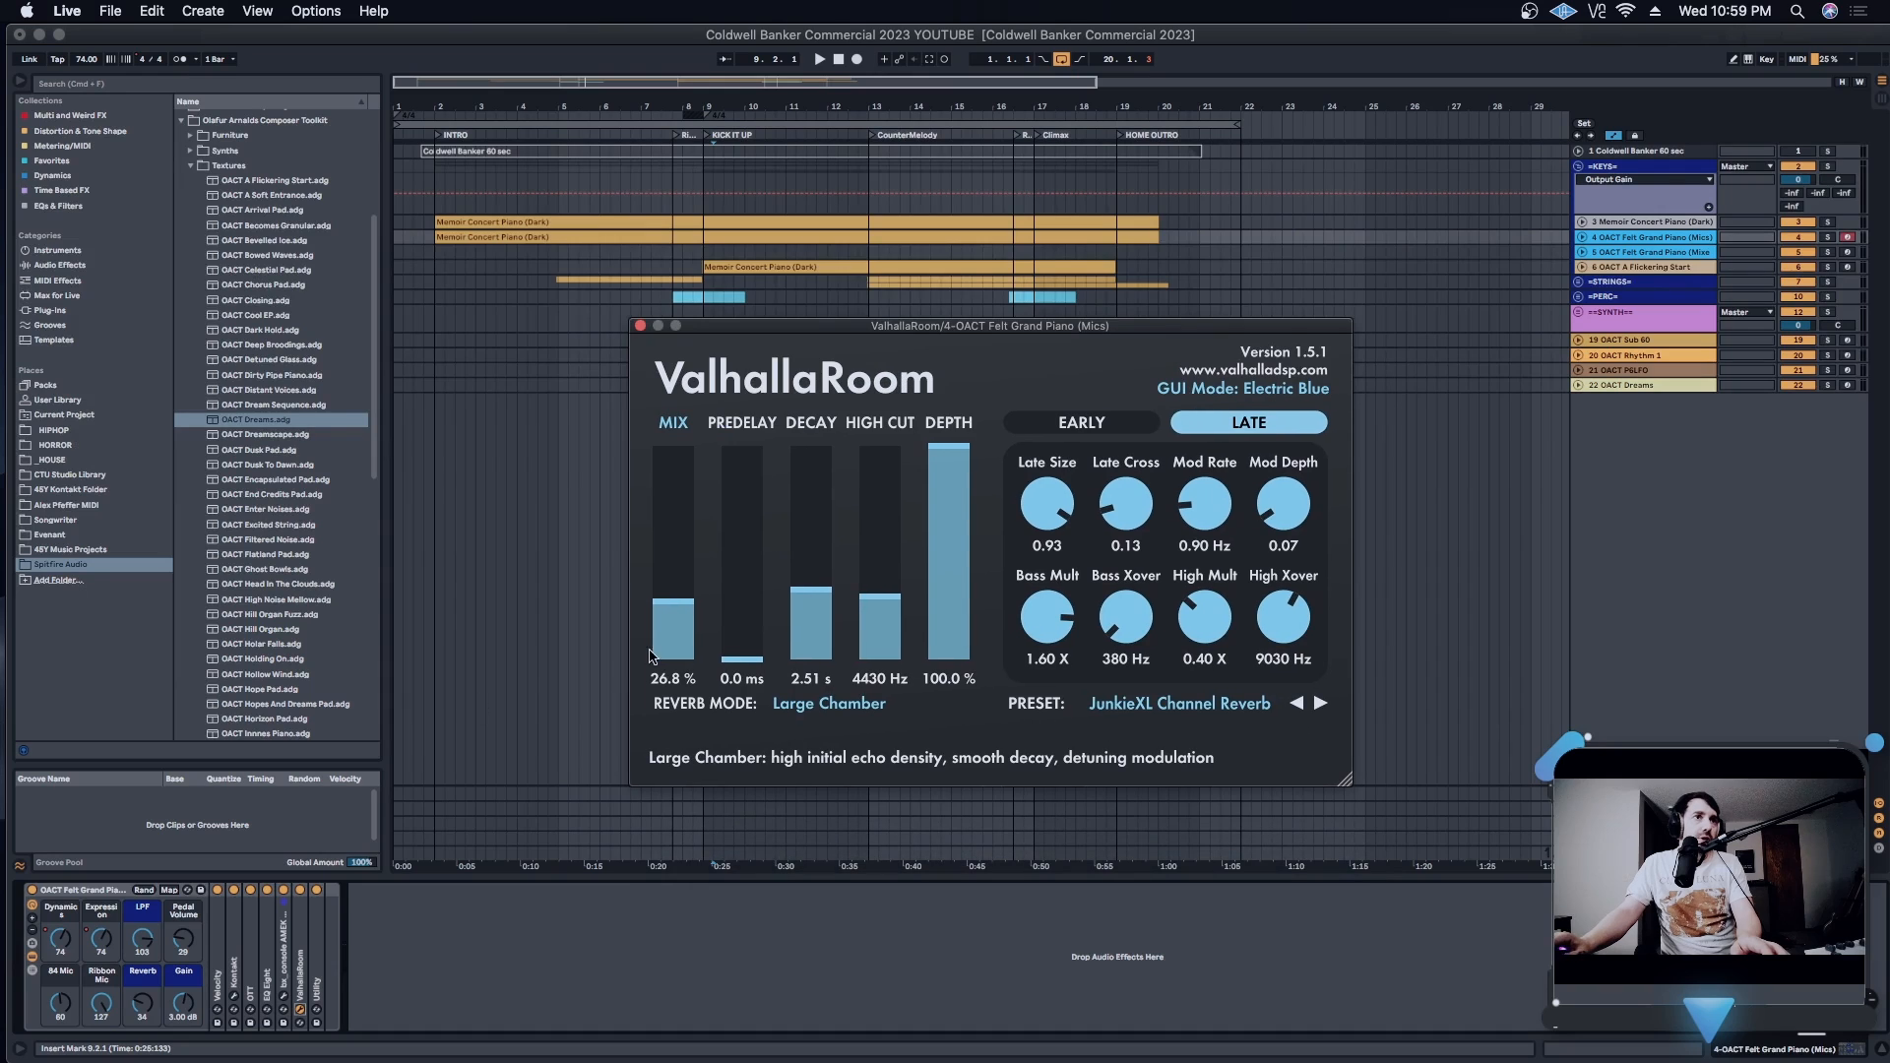
{"action": "left_click", "coordinate": [641, 326]}
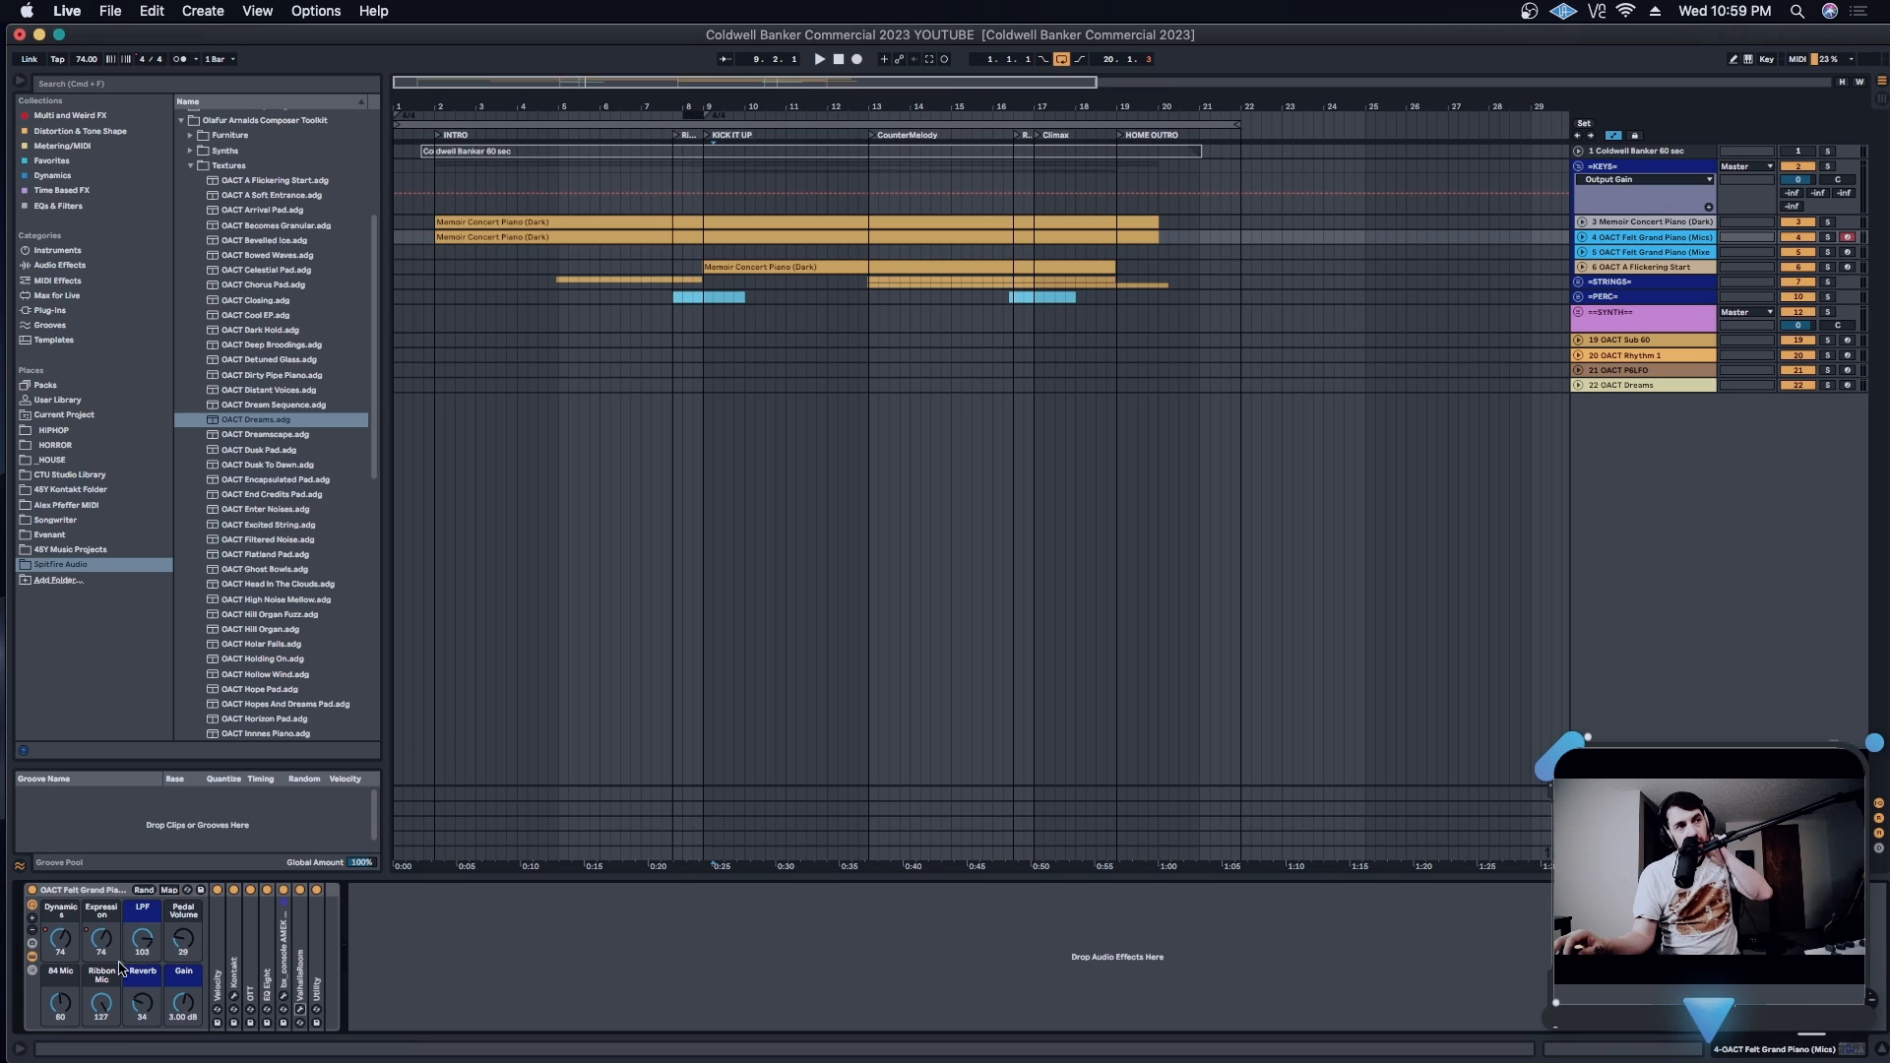
{"action": "left_click", "coordinate": [32, 957]}
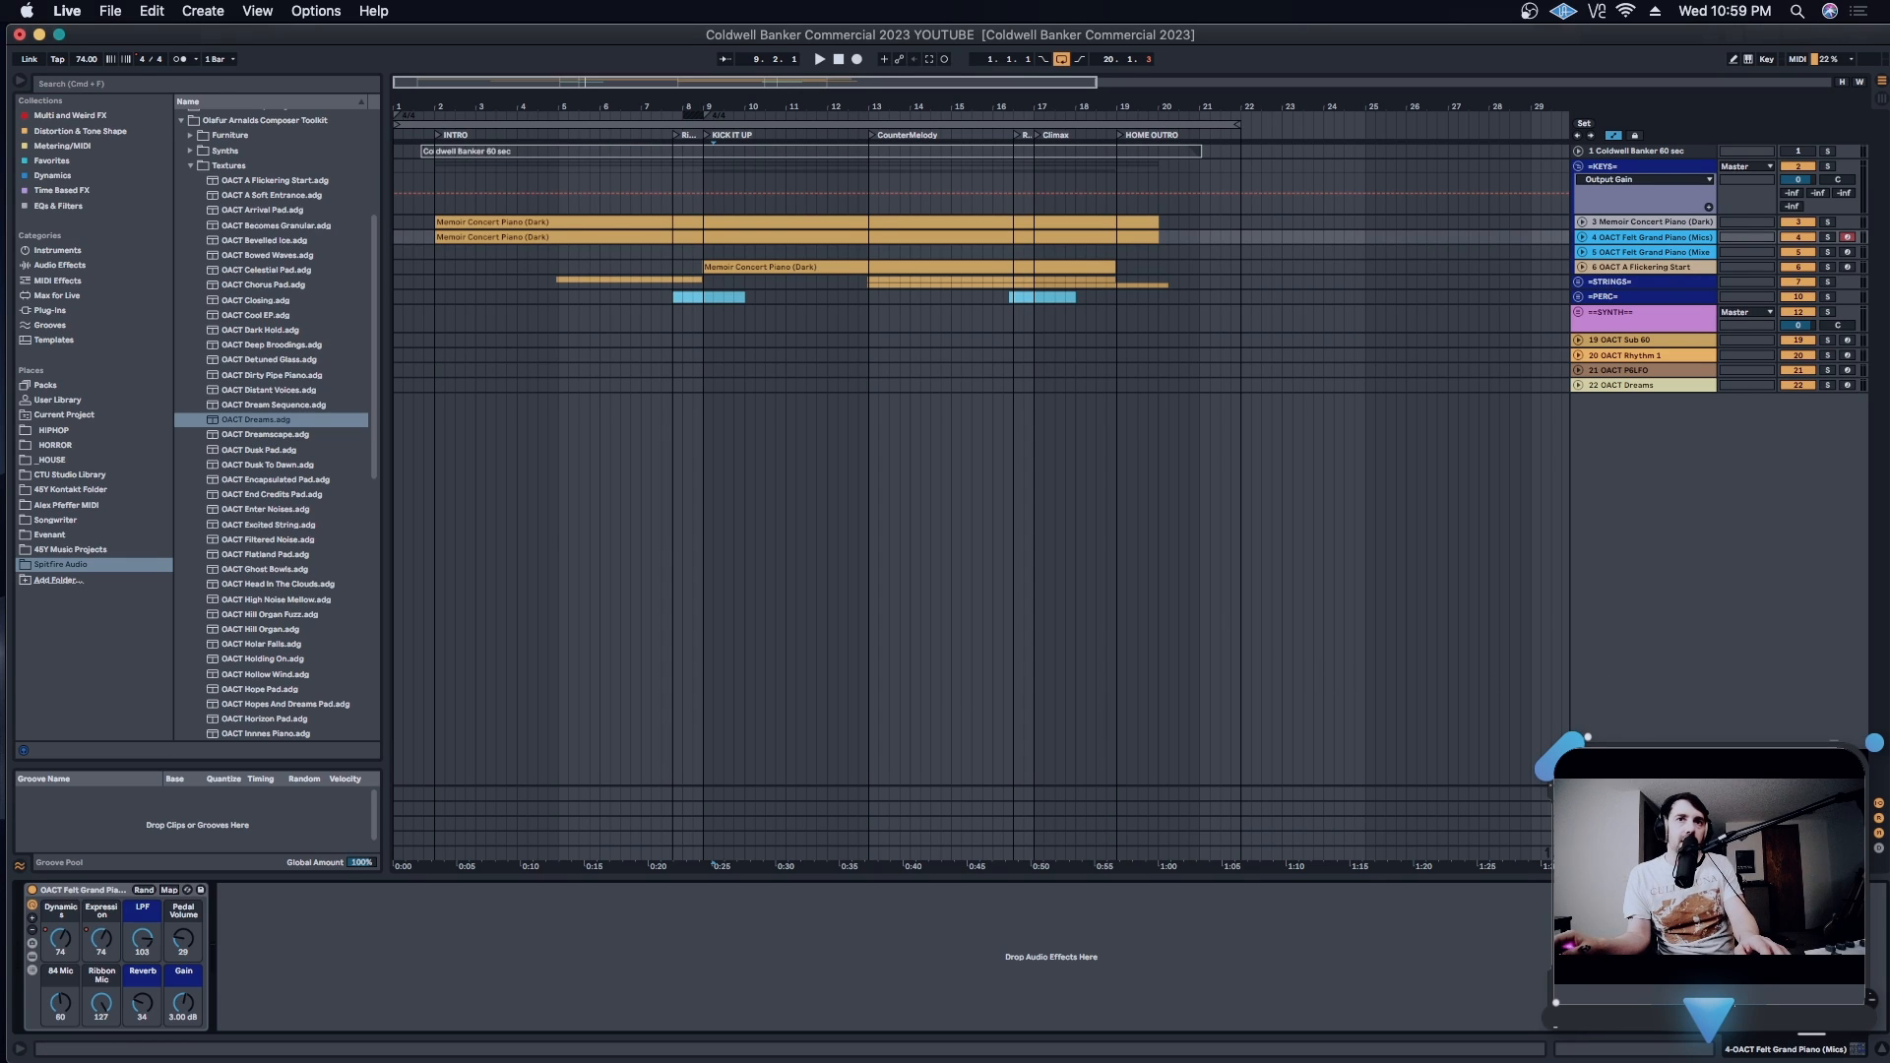
- View the ValhallaShimmer plug-in on the D-Piano Reverb return track and close its window
{"action": "left_click", "coordinate": [1642, 839]}
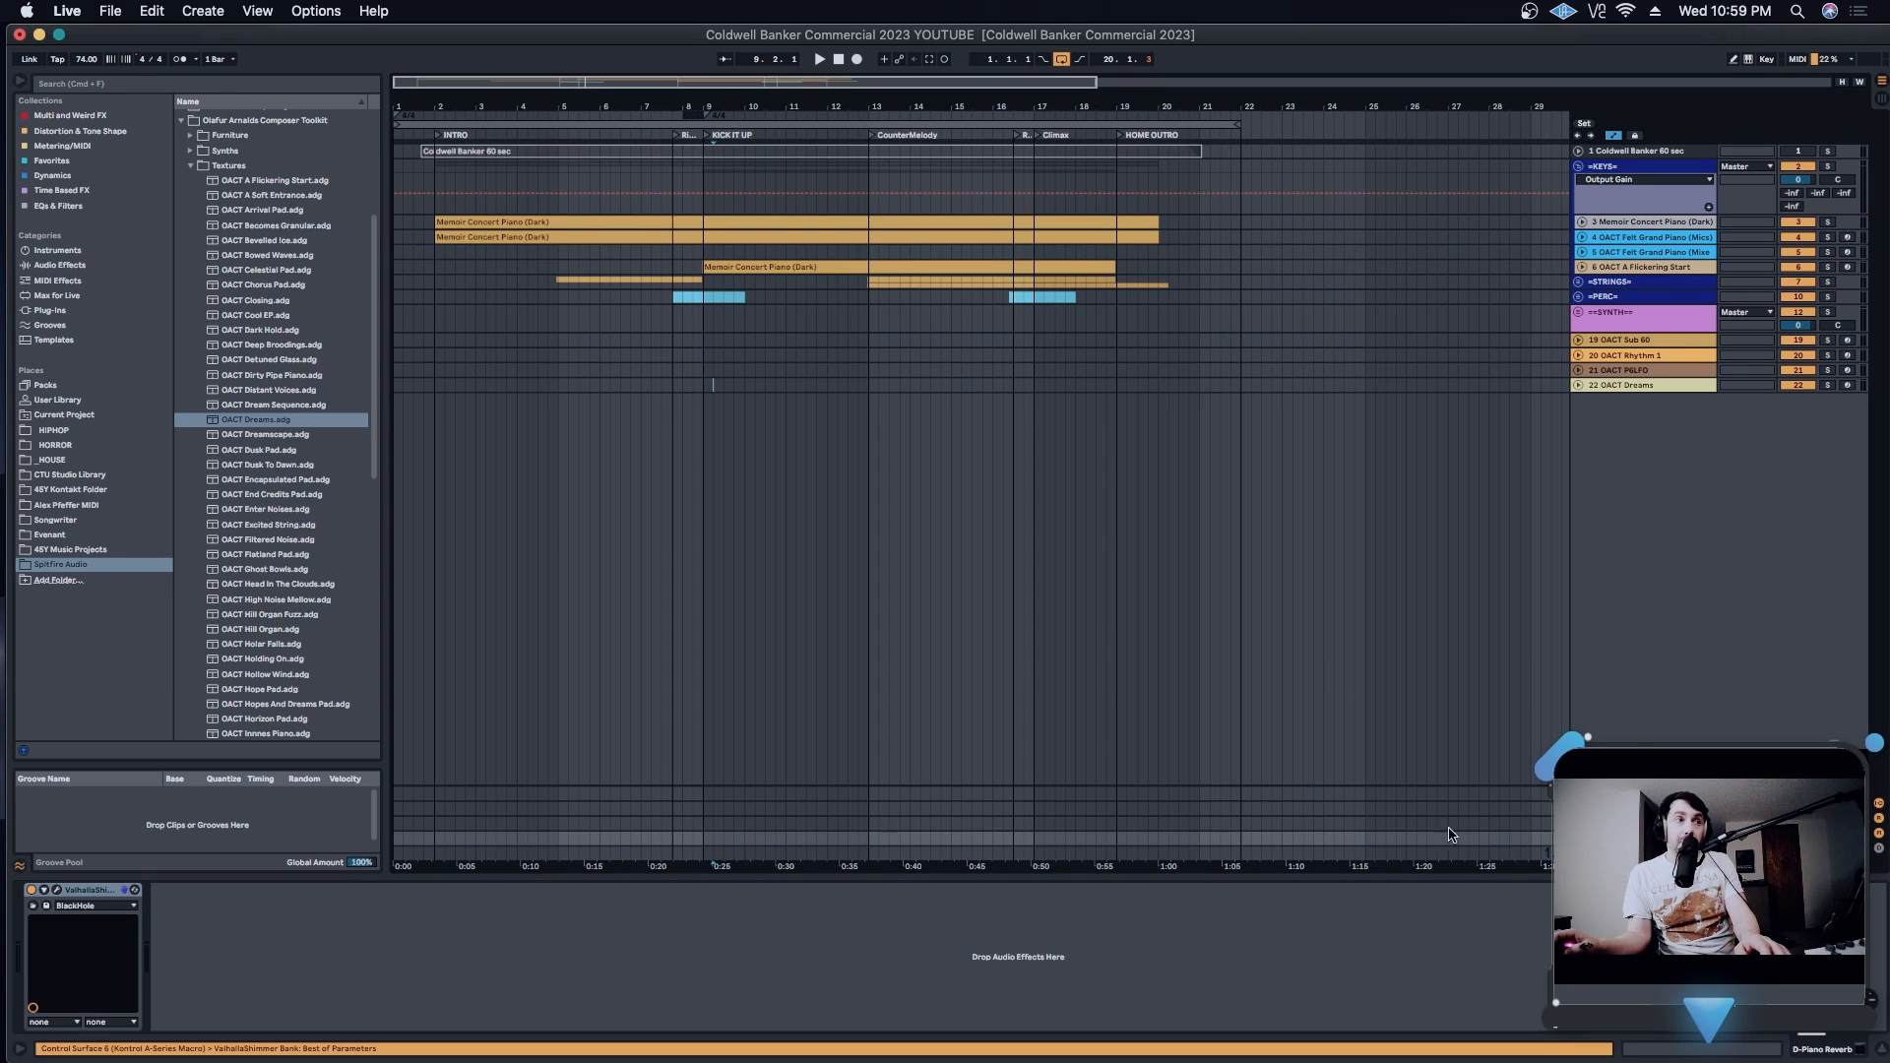
{"action": "left_click", "coordinate": [57, 890]}
{"action": "left_click", "coordinate": [642, 399]}
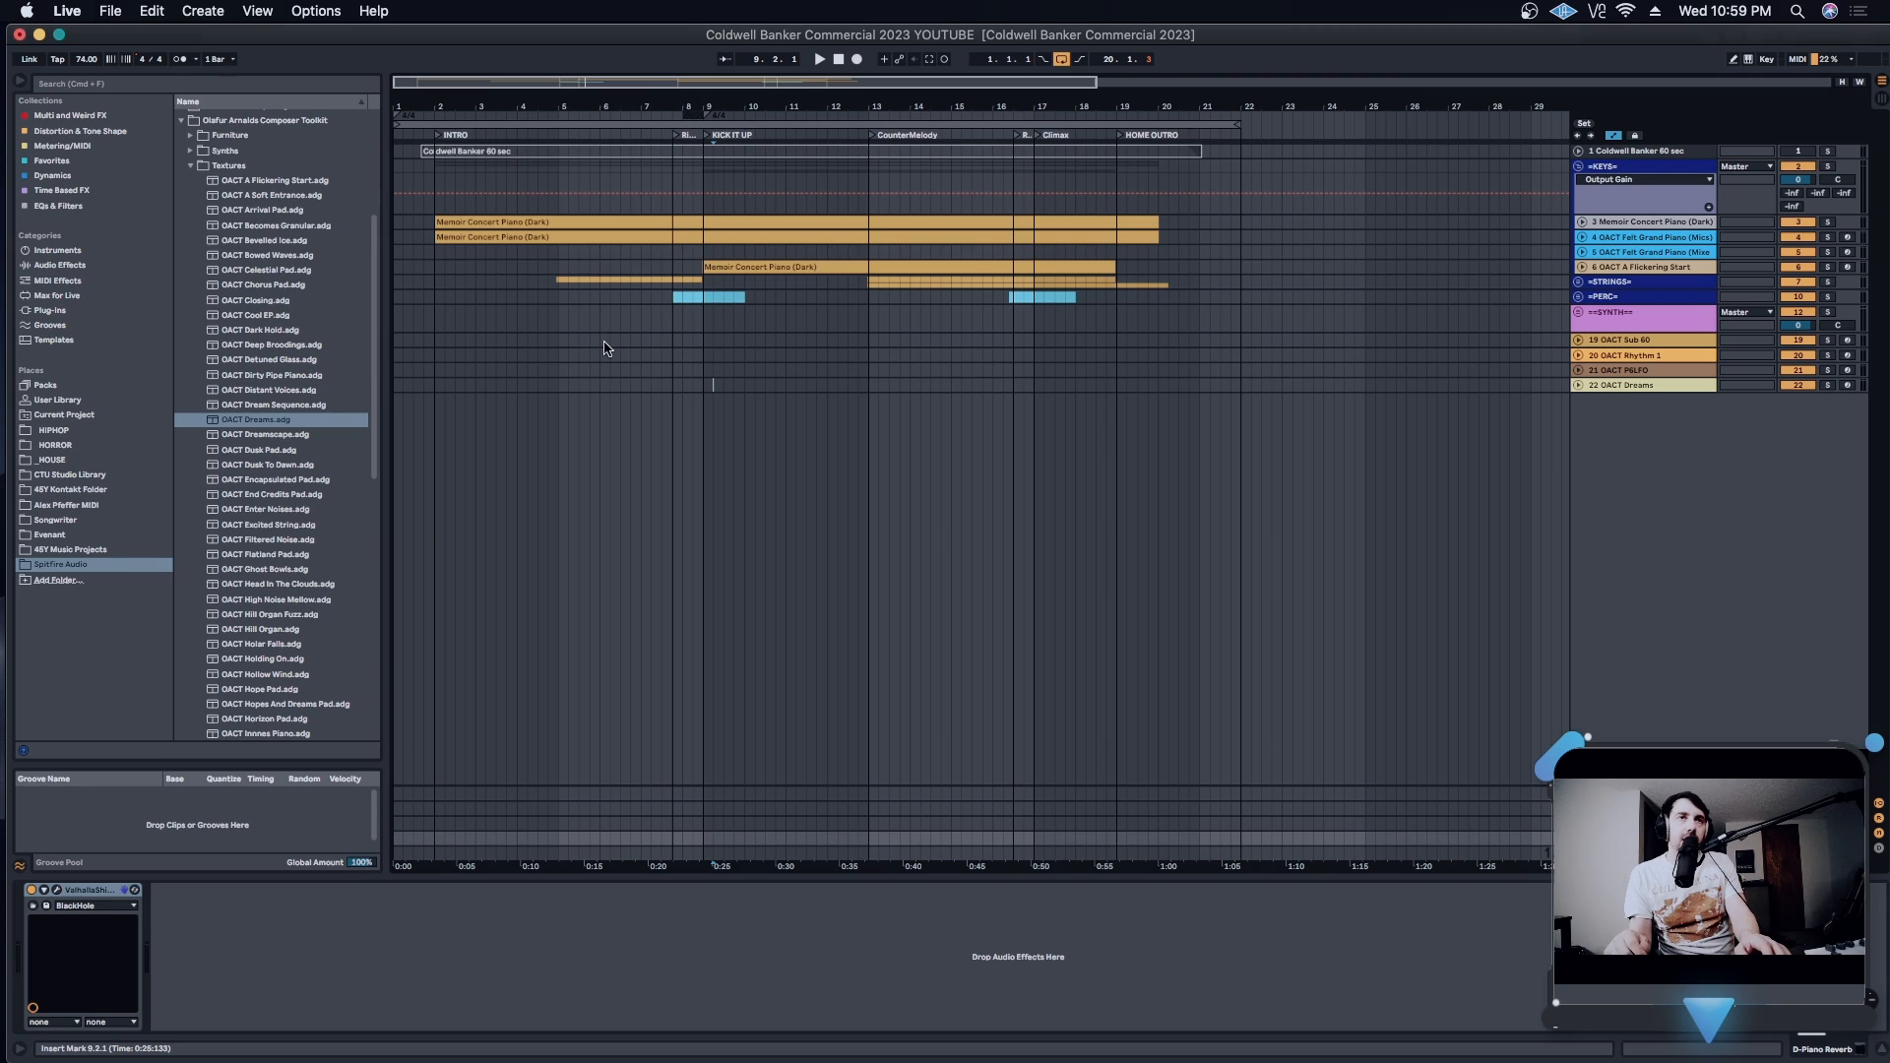
- Check the racks on tracks 3 and 4, then play the arrangement from 3.2.1 with the OACT Rhythm 1 track selected
{"action": "left_click", "coordinate": [1629, 223]}
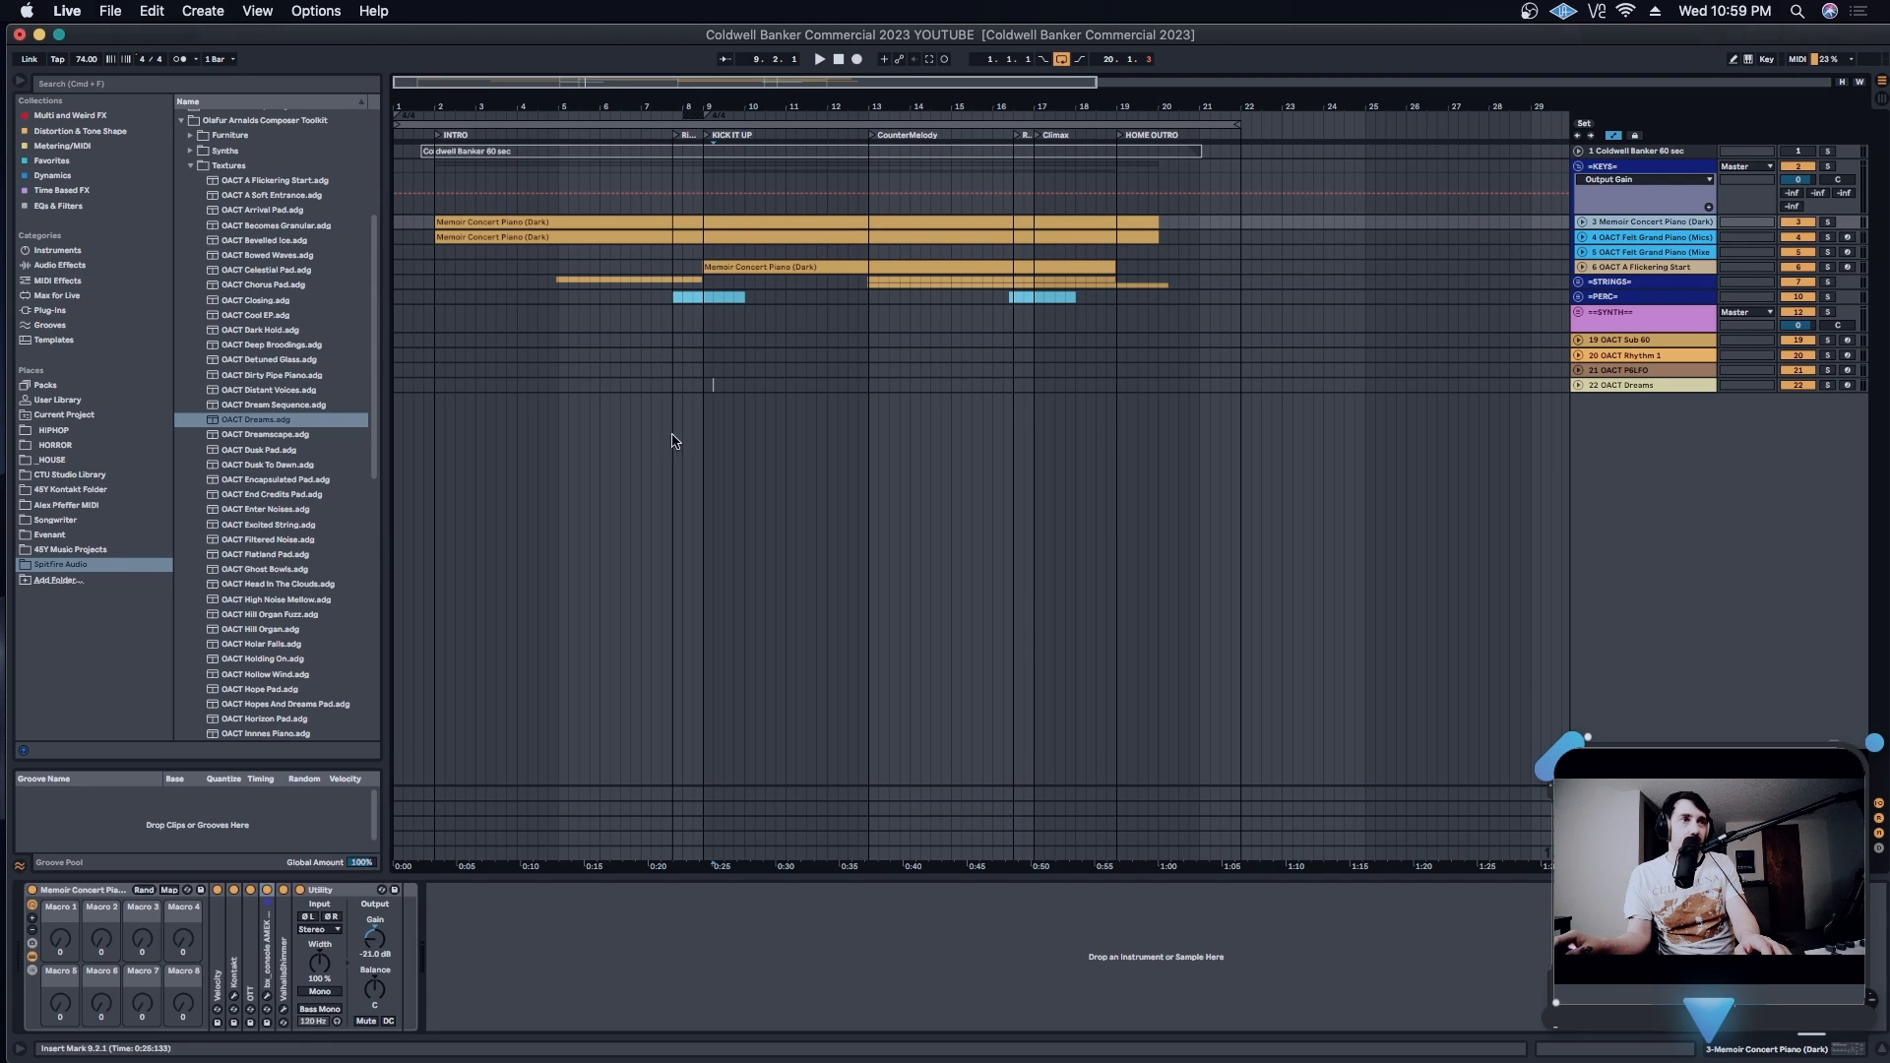
{"action": "left_click", "coordinate": [1636, 238]}
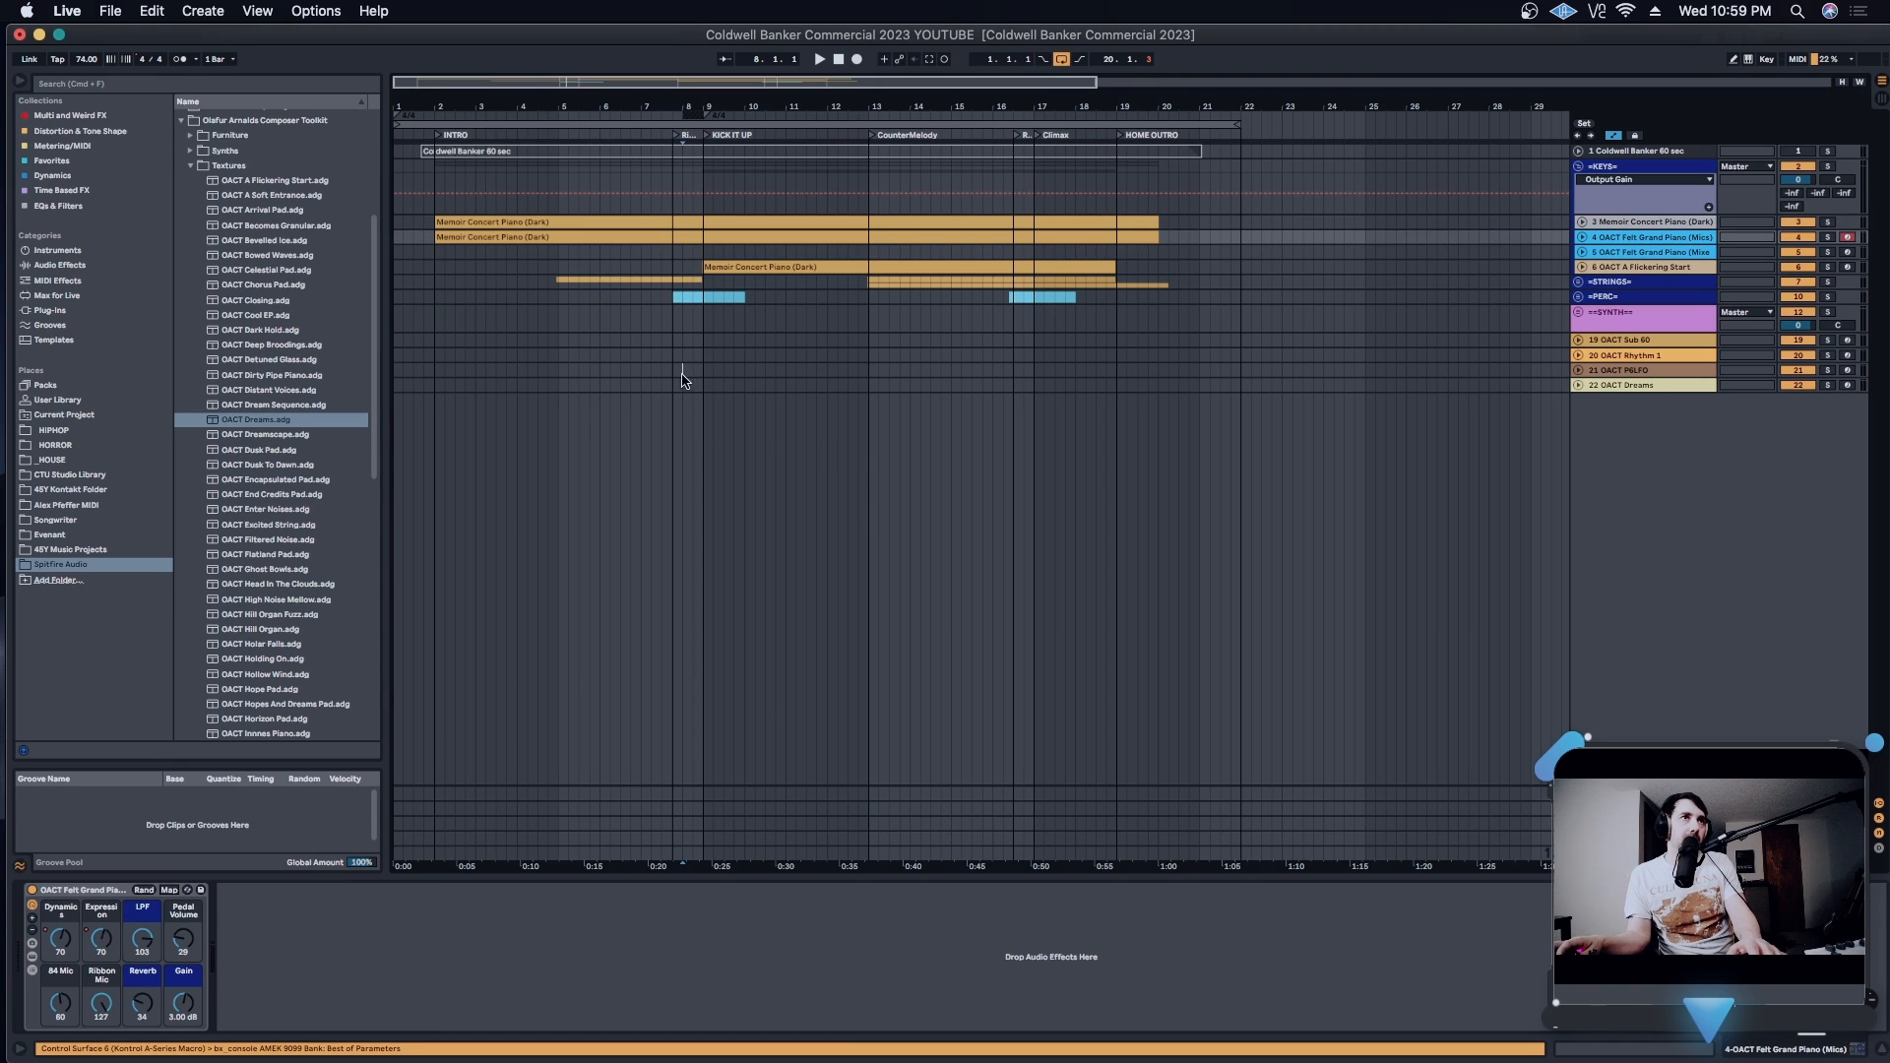
{"action": "left_click", "coordinate": [711, 369]}
{"action": "left_click", "coordinate": [487, 357]}
{"action": "key", "text": "space"}
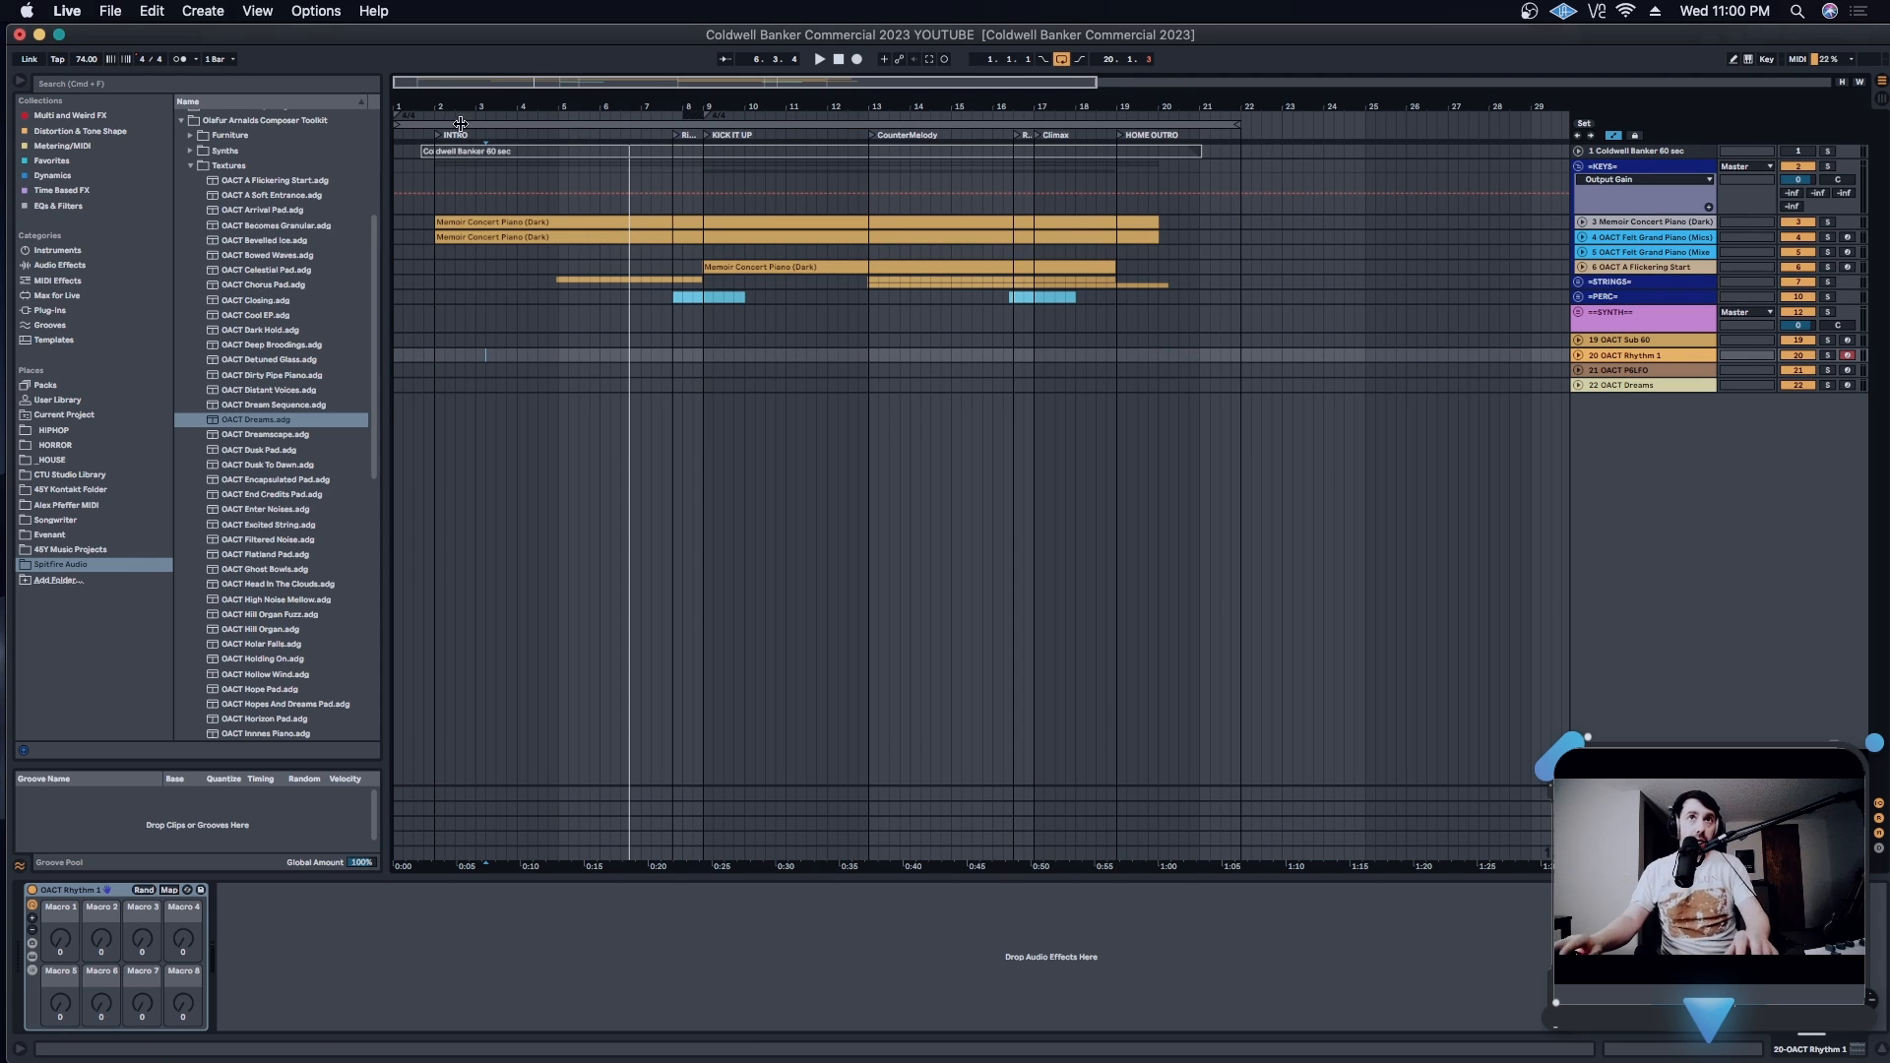
- Select track 4, OACT Felt Grand Piano (Mics), and show the devices inside its rack
{"action": "left_click", "coordinate": [1610, 236]}
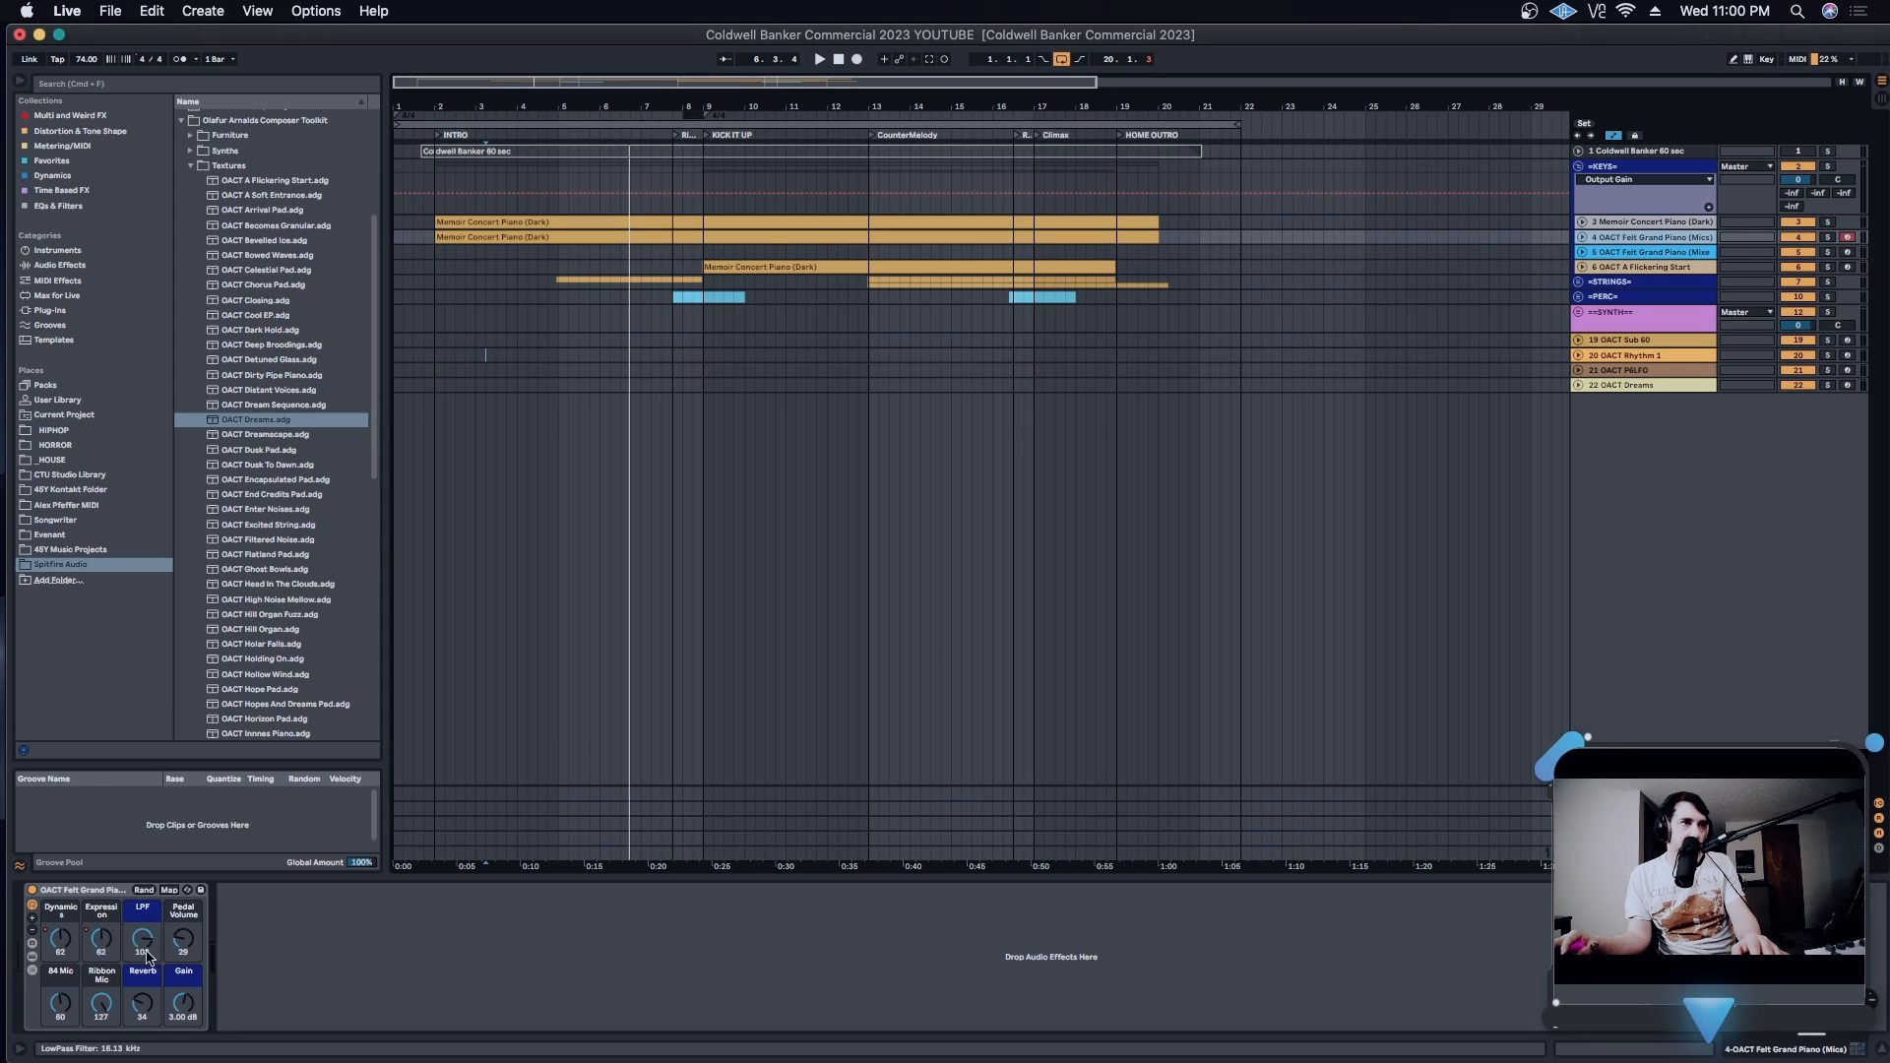
{"action": "left_click", "coordinate": [33, 957]}
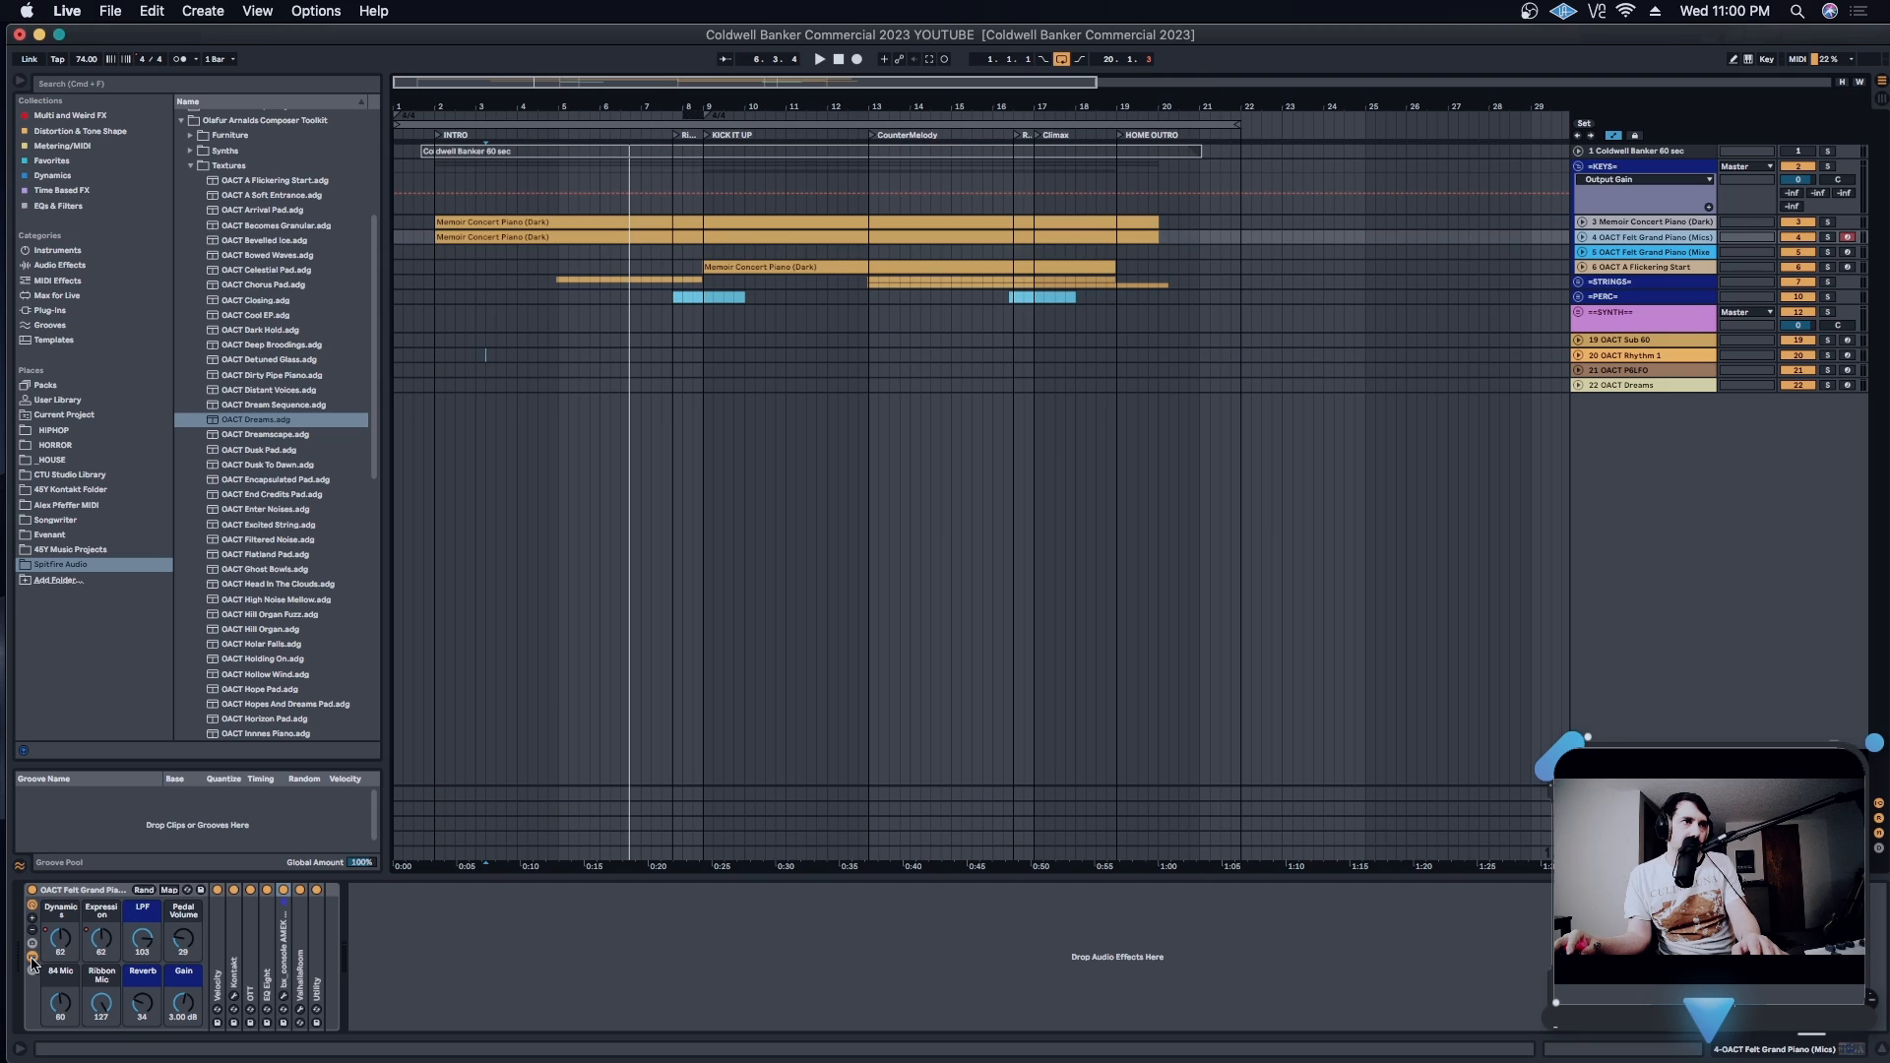
{"action": "left_click", "coordinate": [33, 957]}
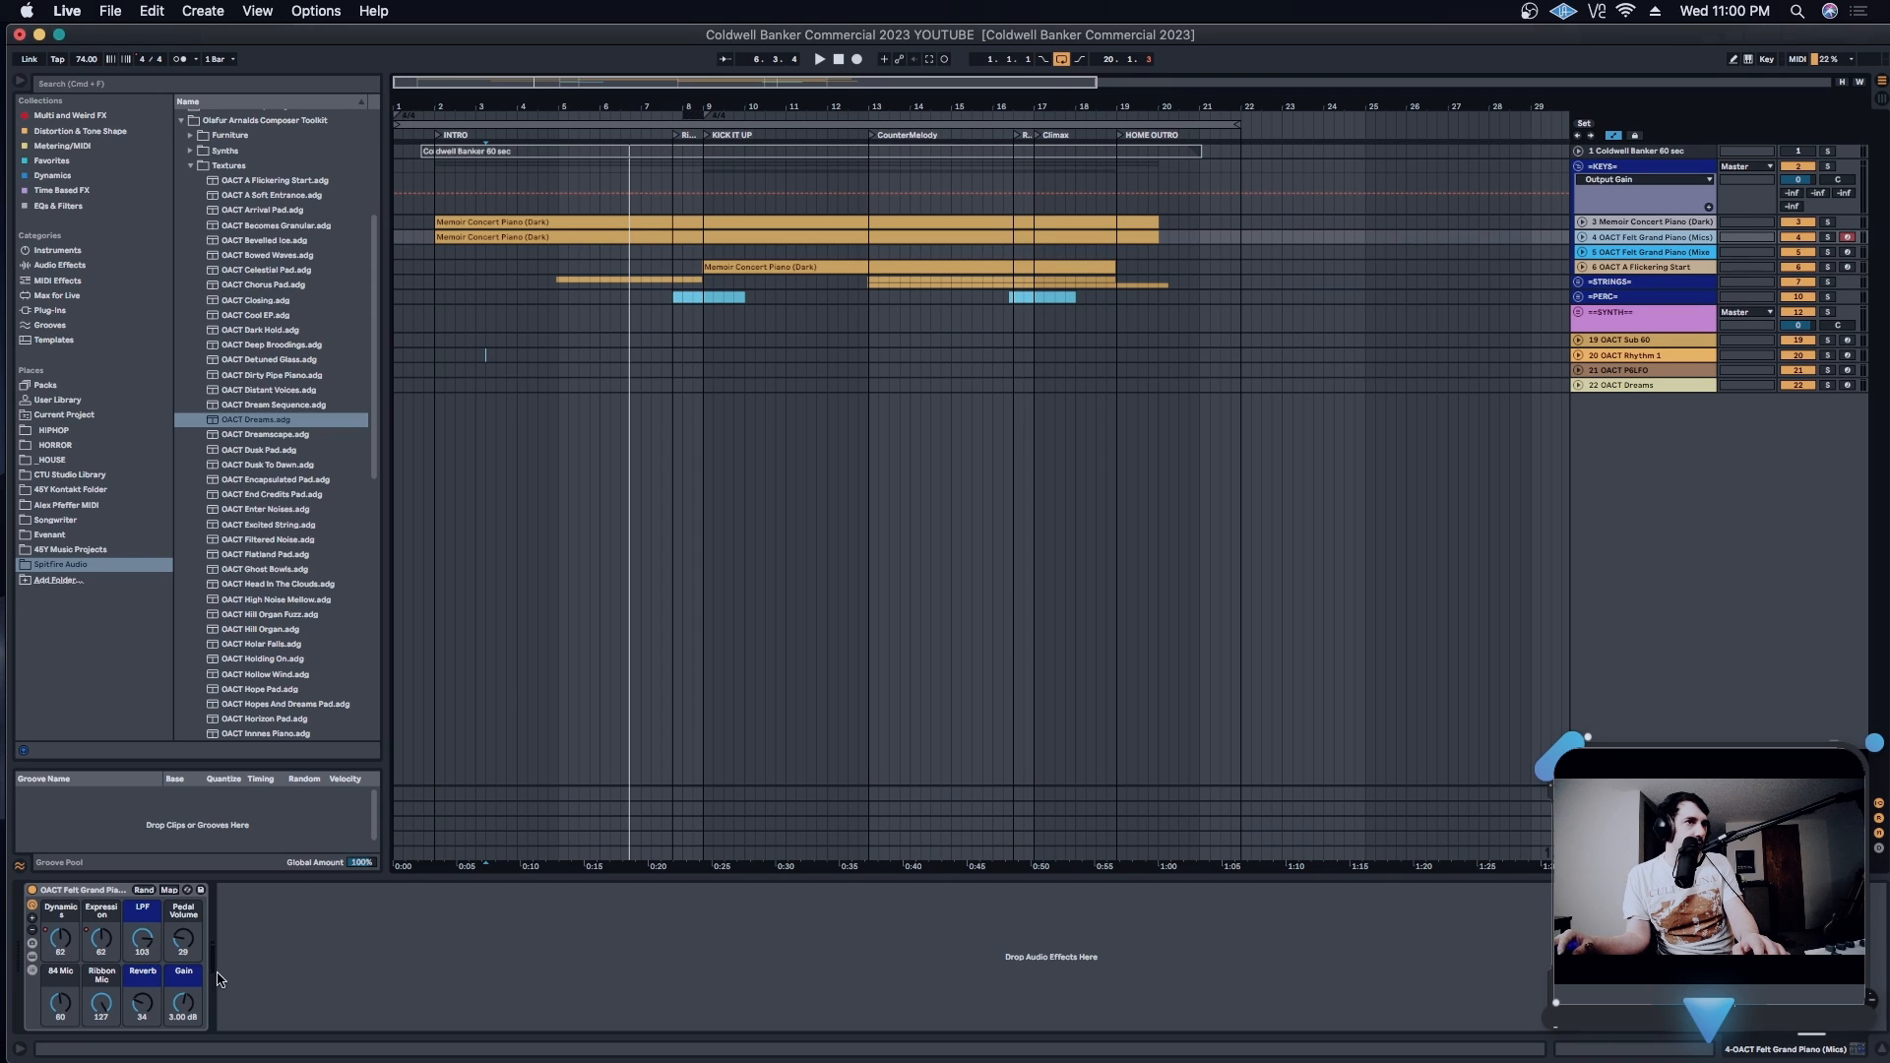
{"action": "left_click", "coordinate": [32, 956]}
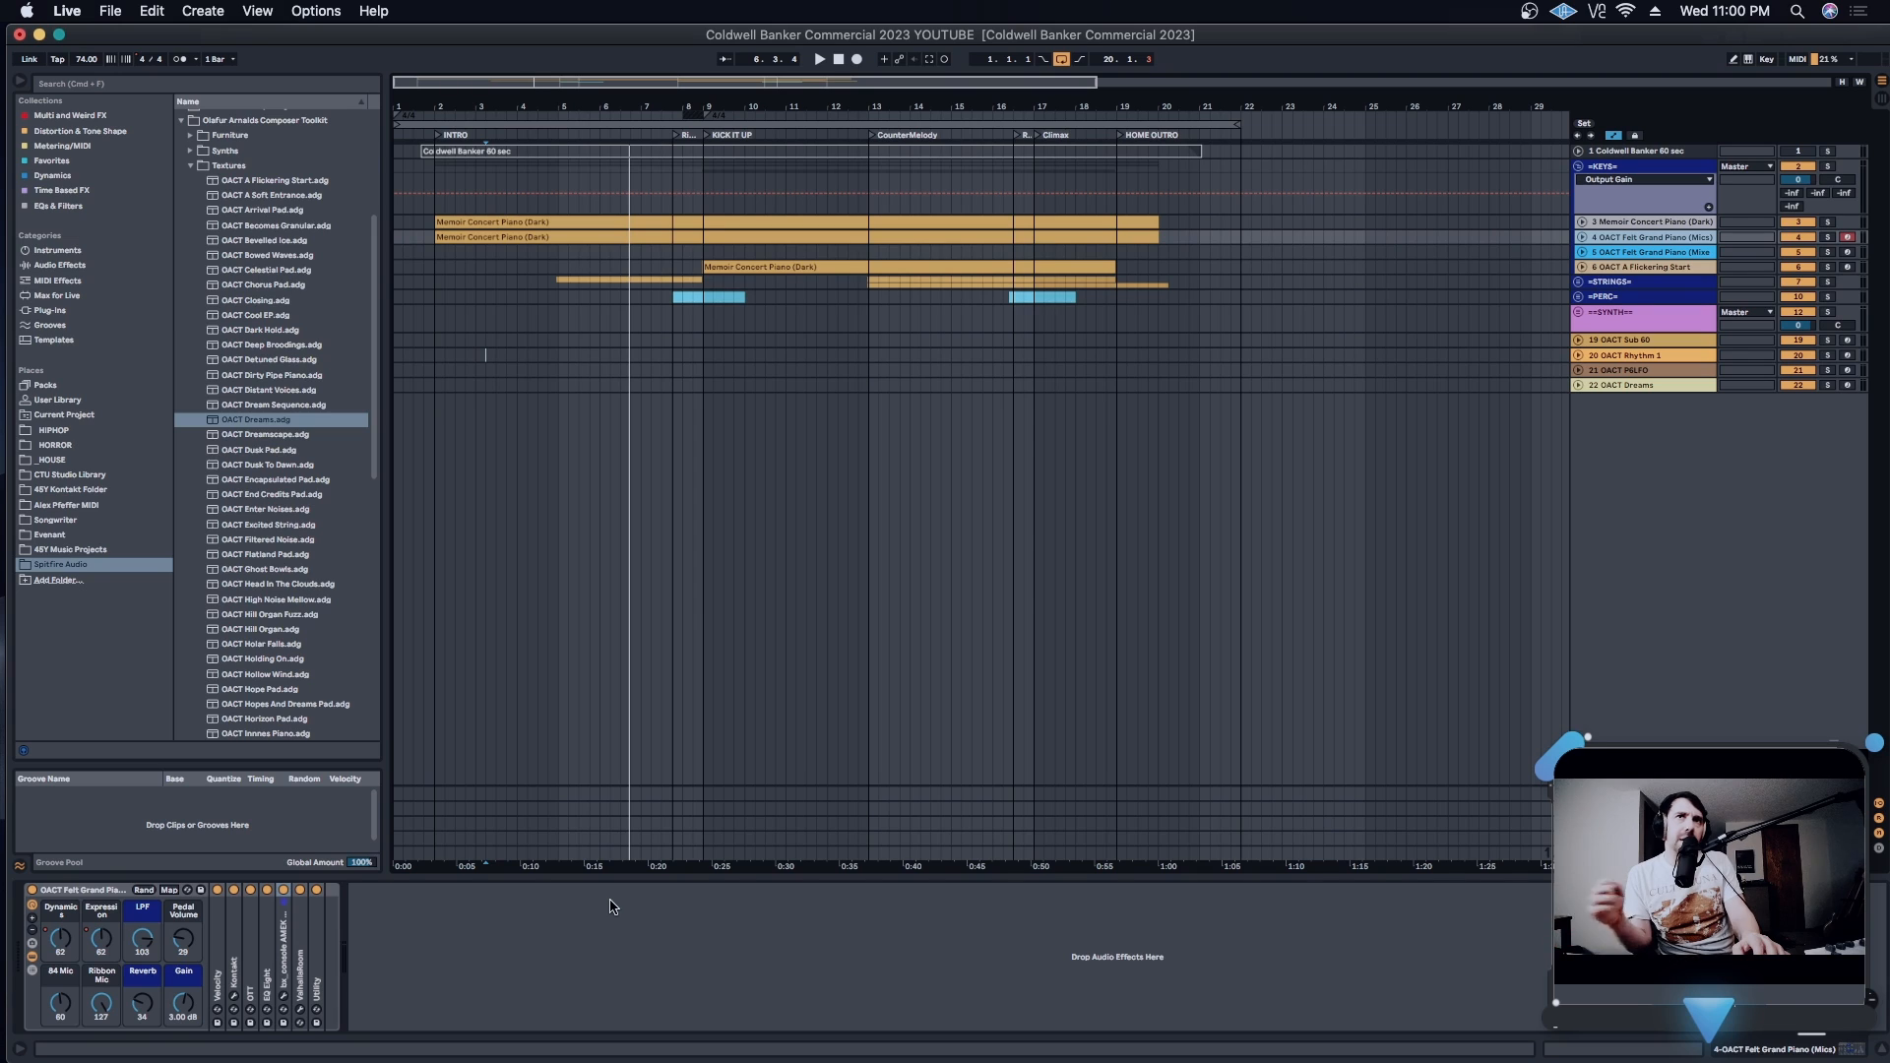
- Open the Kontakt instrument on track 5, OACT Felt Grand Piano (Mixed), and move its window clear of the track's macros
{"action": "left_click", "coordinate": [1672, 253]}
{"action": "left_click", "coordinate": [251, 997]}
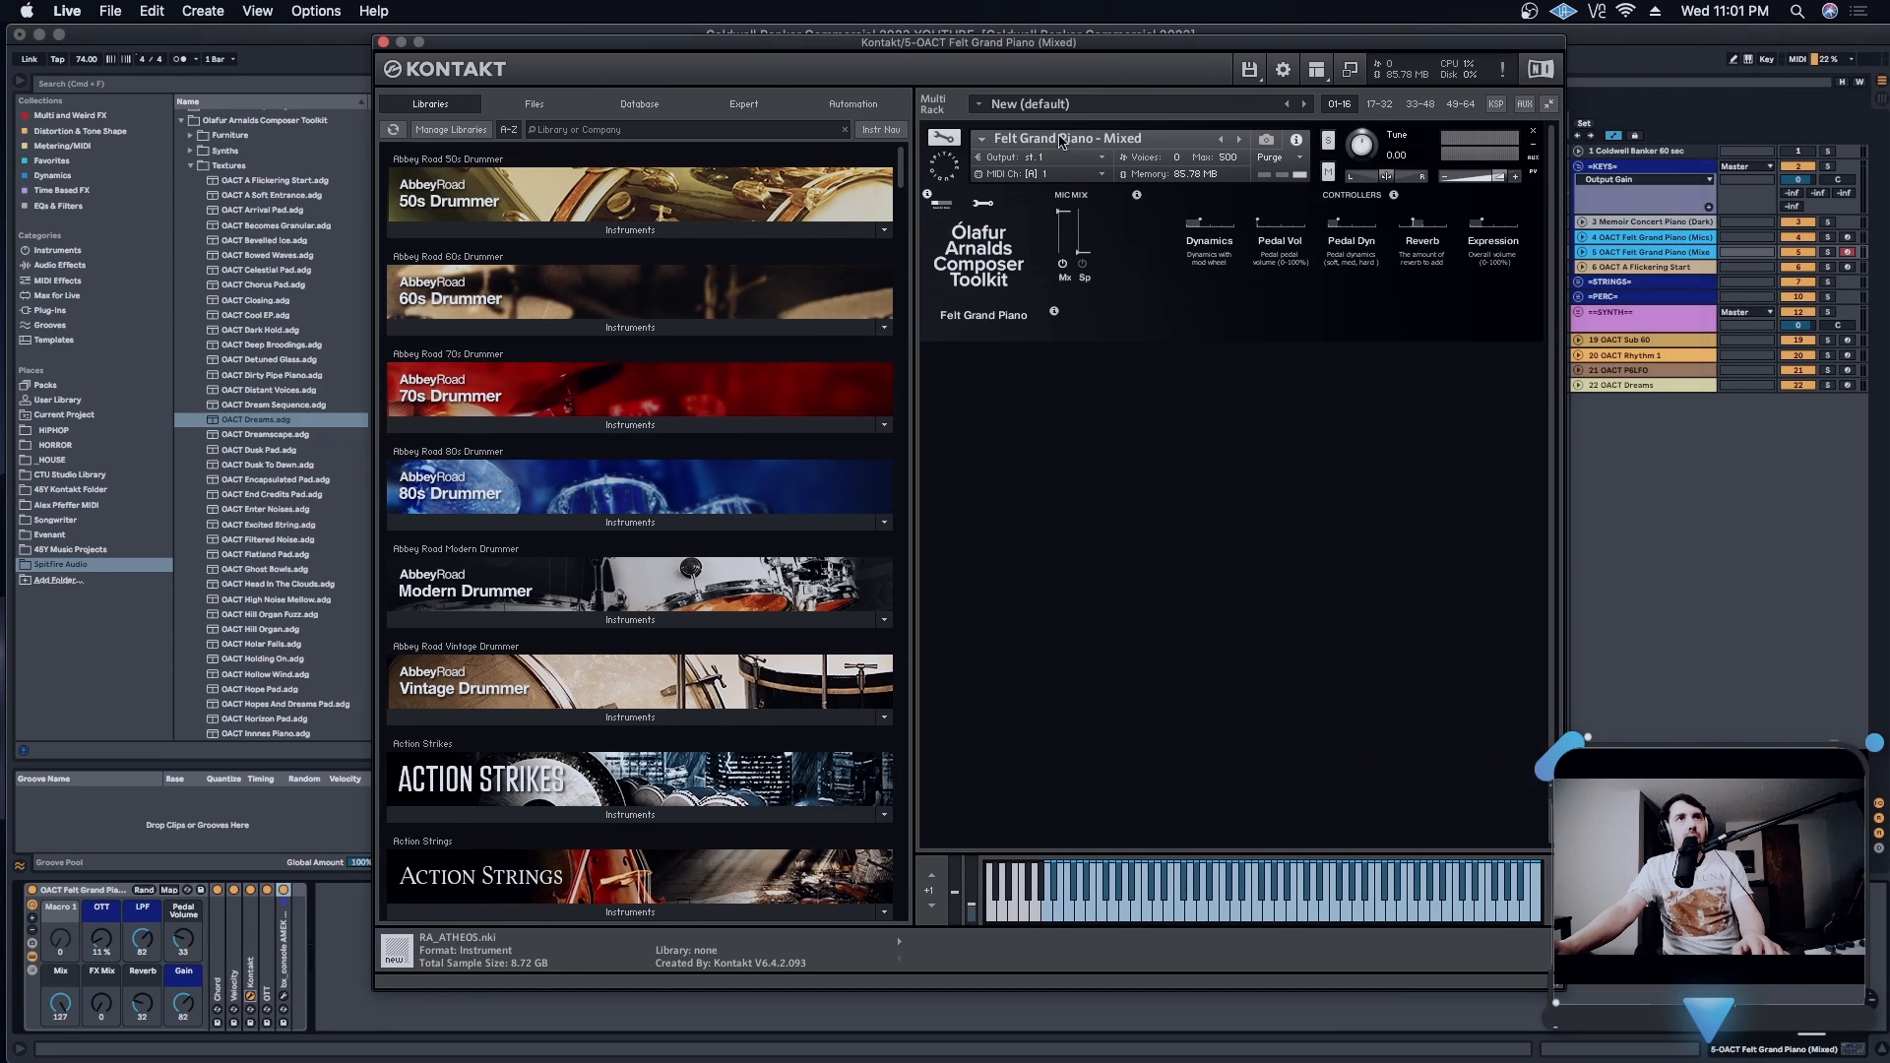
{"action": "left_click_drag", "start_coordinate": [1269, 47], "coordinate": [1092, 42]}
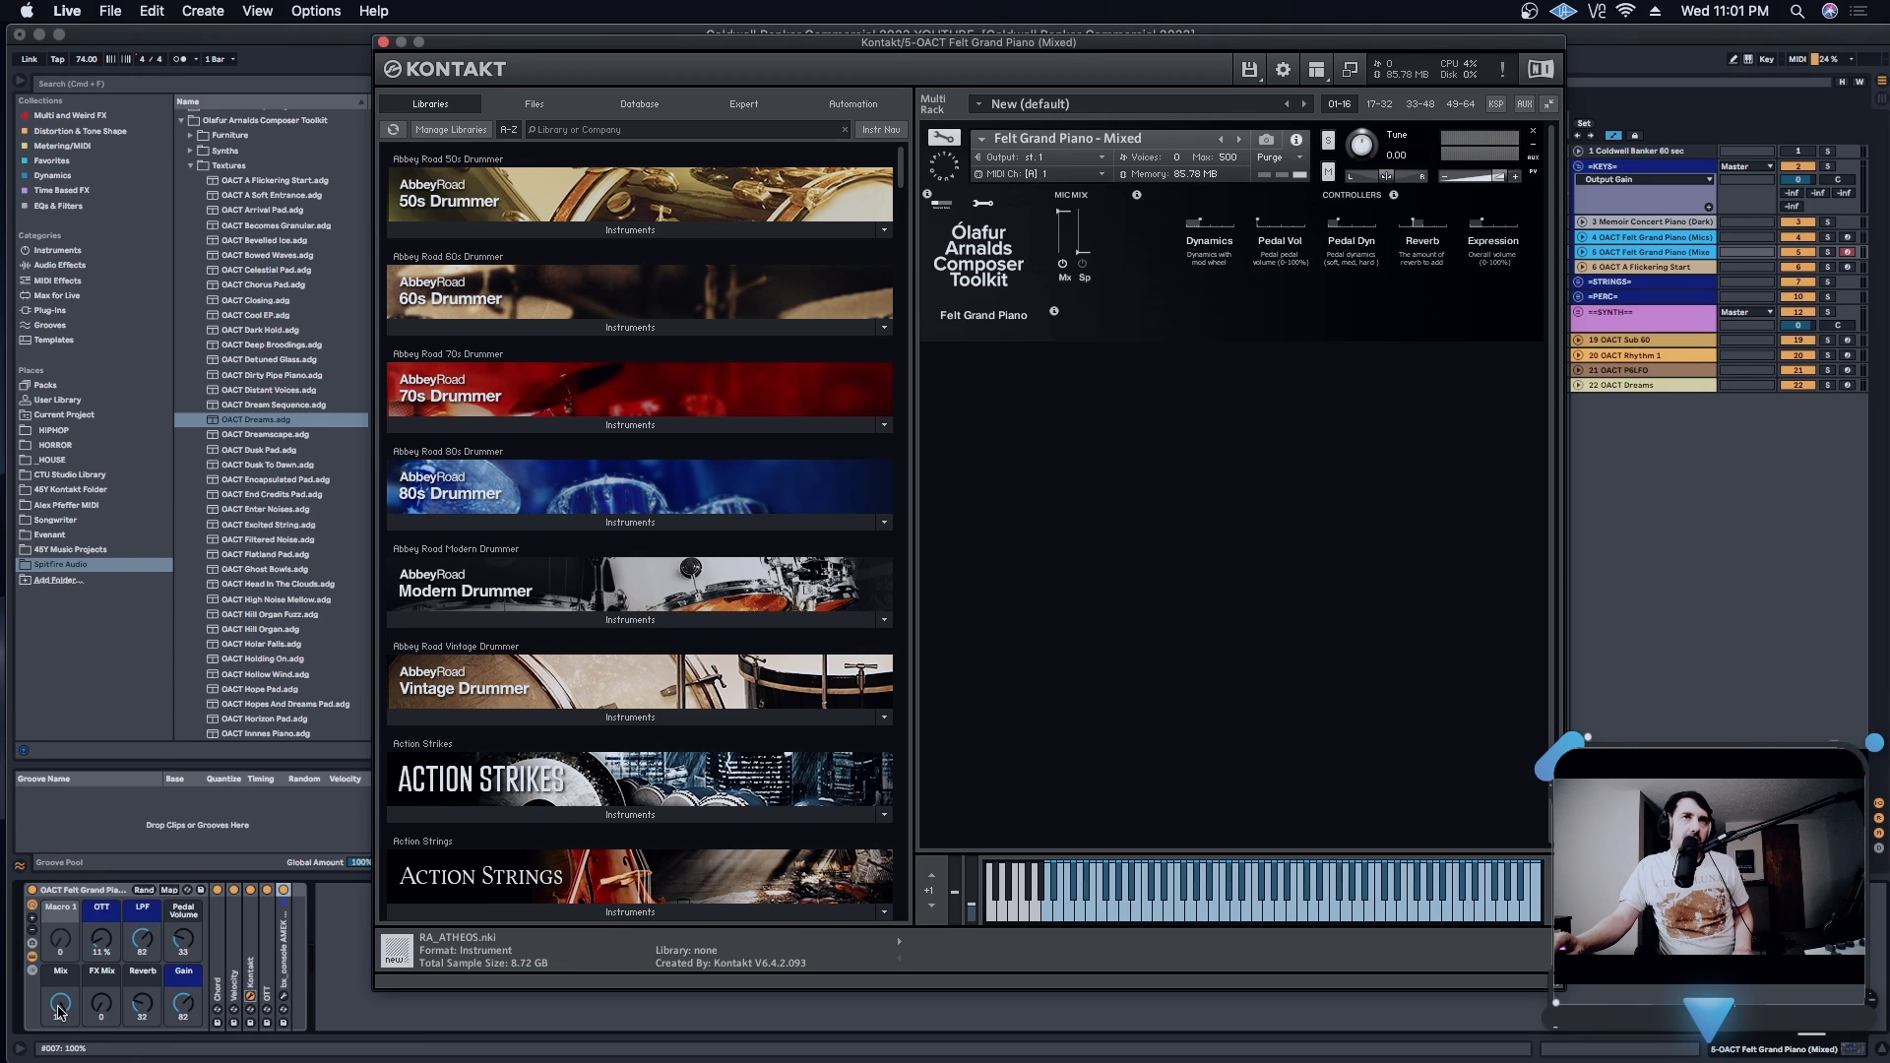
- Audition the FX signal with Mix at 0 and FX Mix raised in stages to 107, then return FX Mix to 0 and Mix to 127
{"action": "left_click_drag", "start_coordinate": [61, 1011], "coordinate": [99, 1002]}
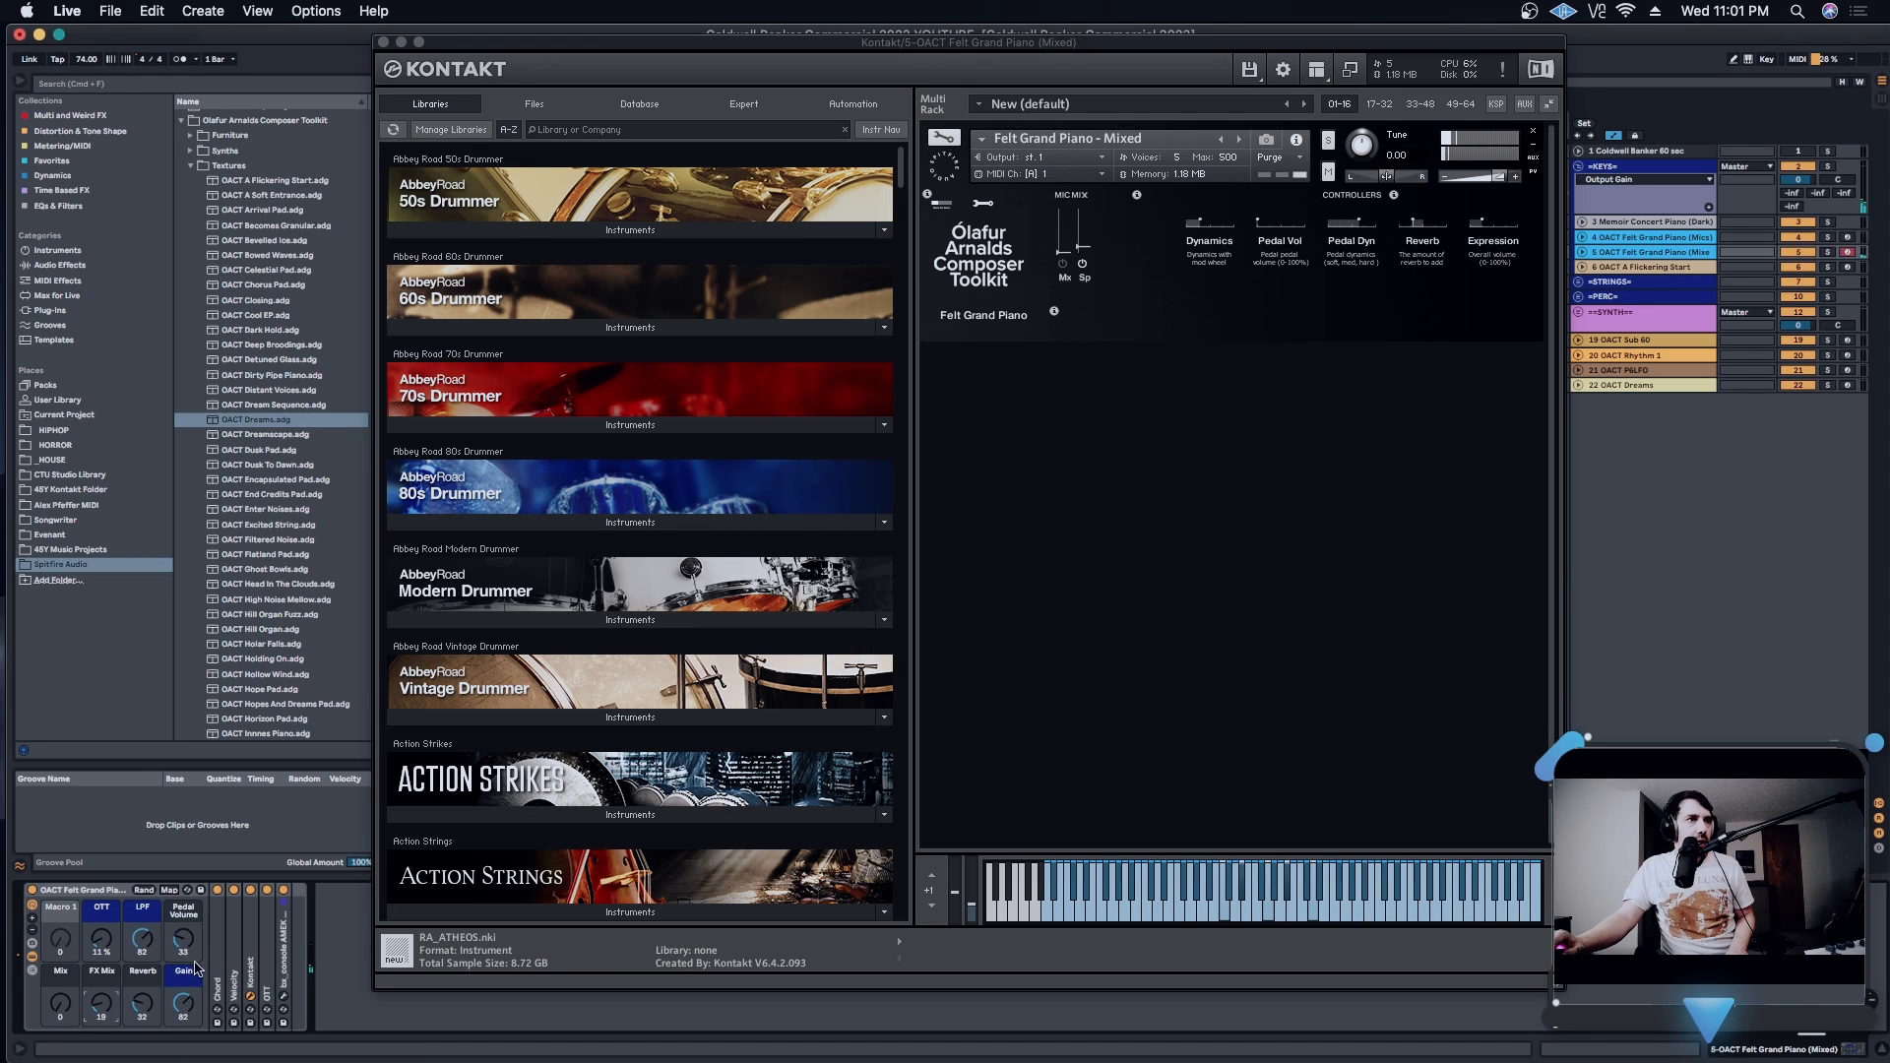
{"action": "left_click_drag", "start_coordinate": [101, 1004], "coordinate": [101, 965]}
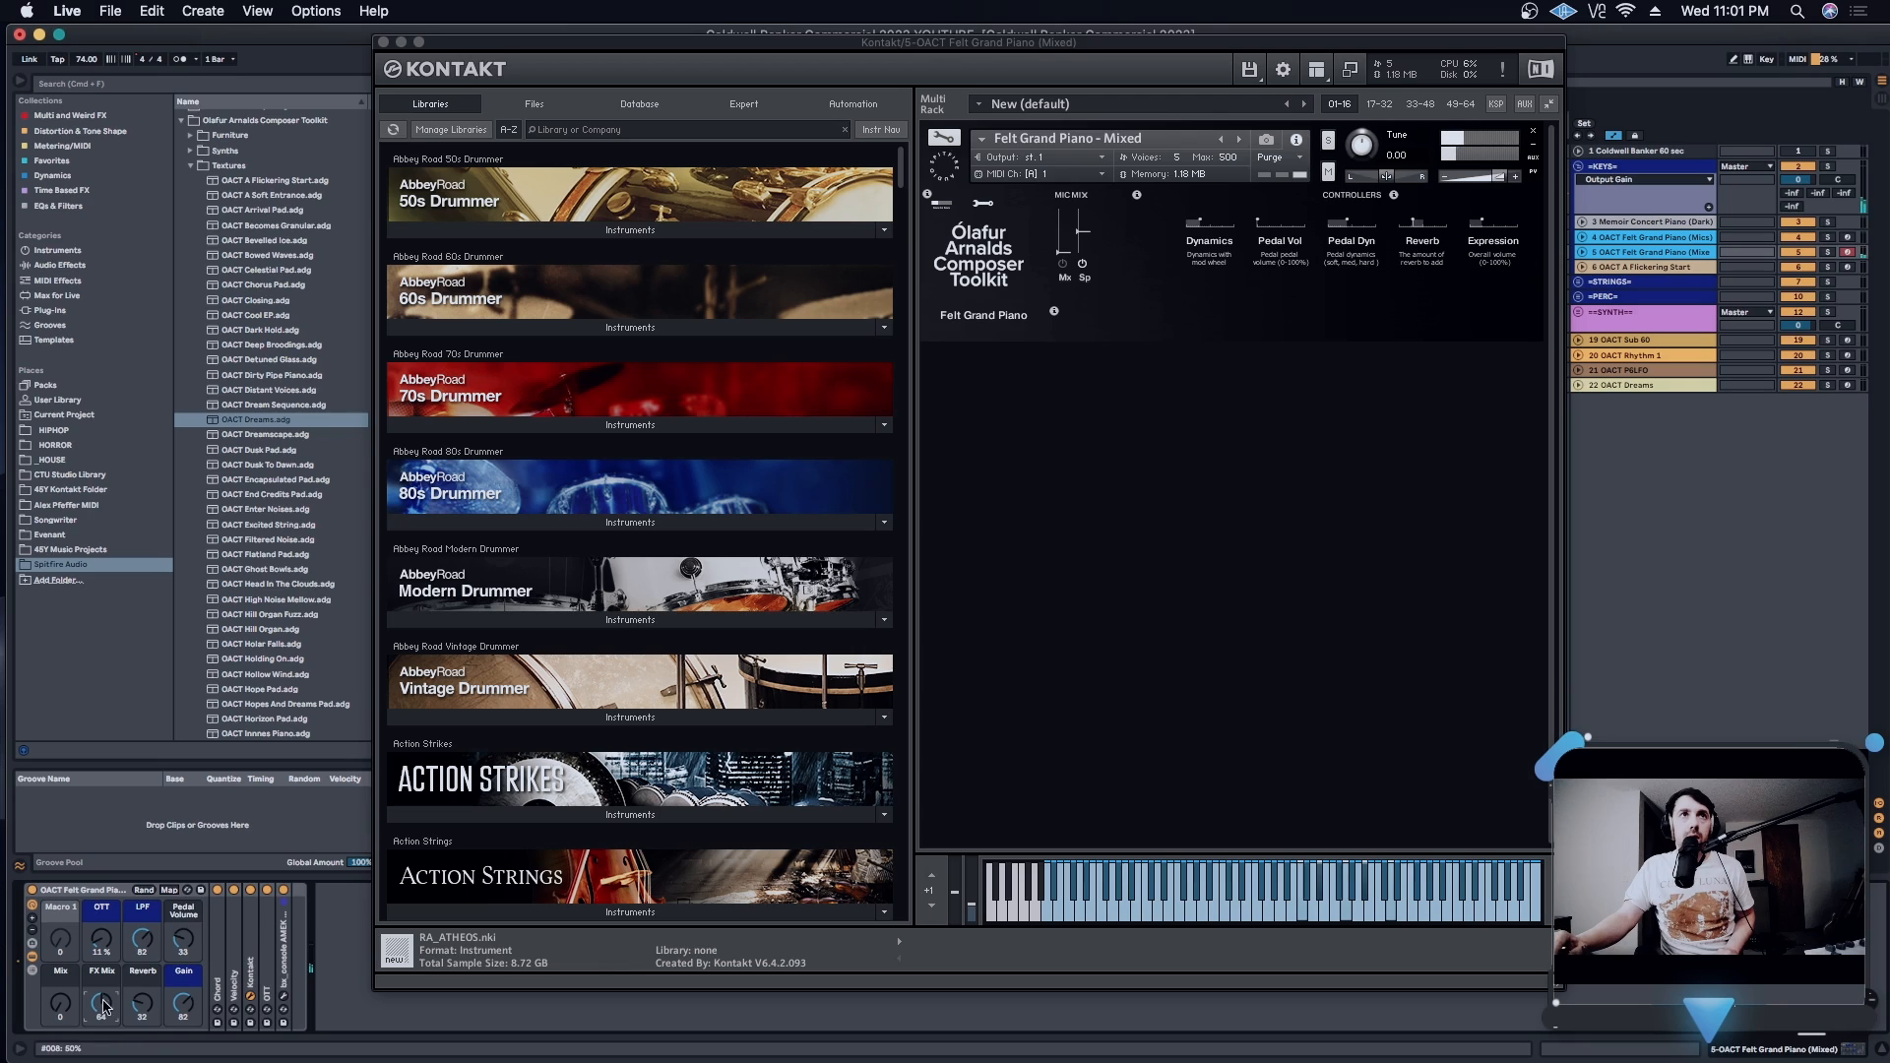
{"action": "left_click_drag", "start_coordinate": [101, 1004], "coordinate": [102, 996]}
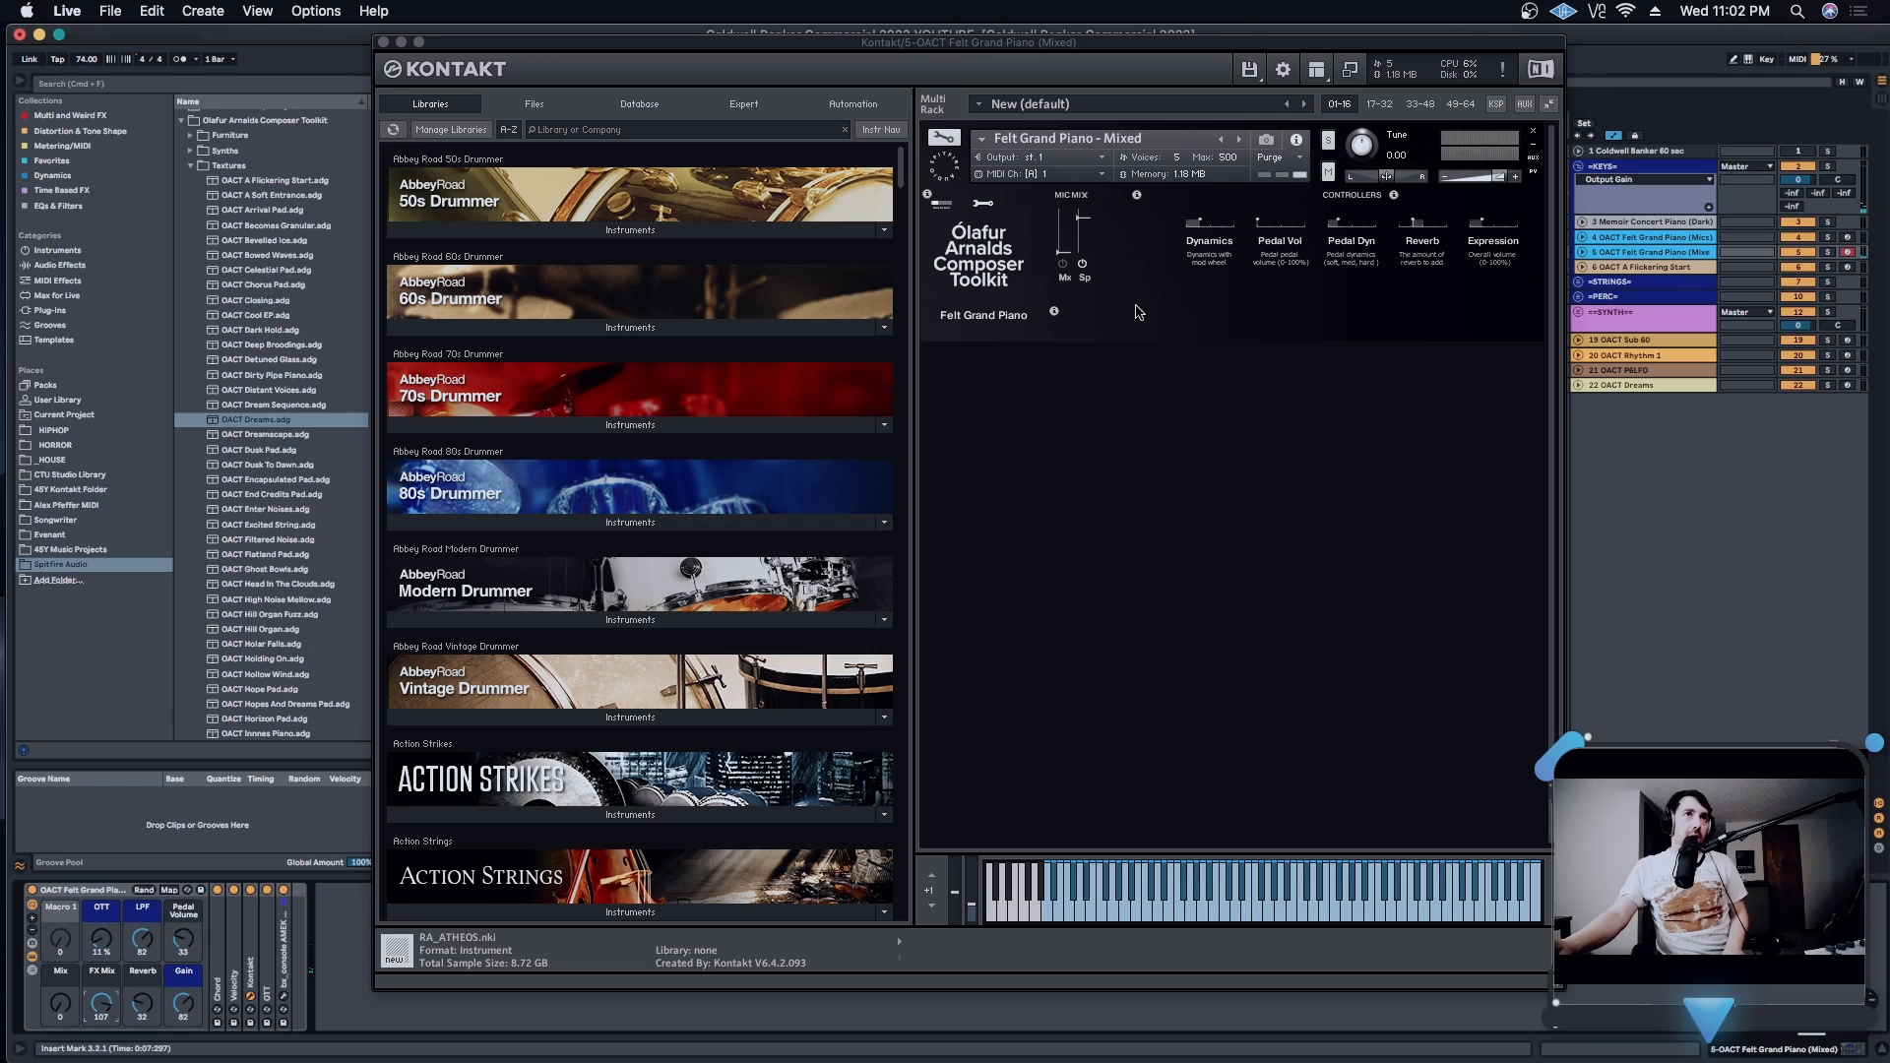
{"action": "left_click_drag", "start_coordinate": [101, 1004], "coordinate": [59, 881]}
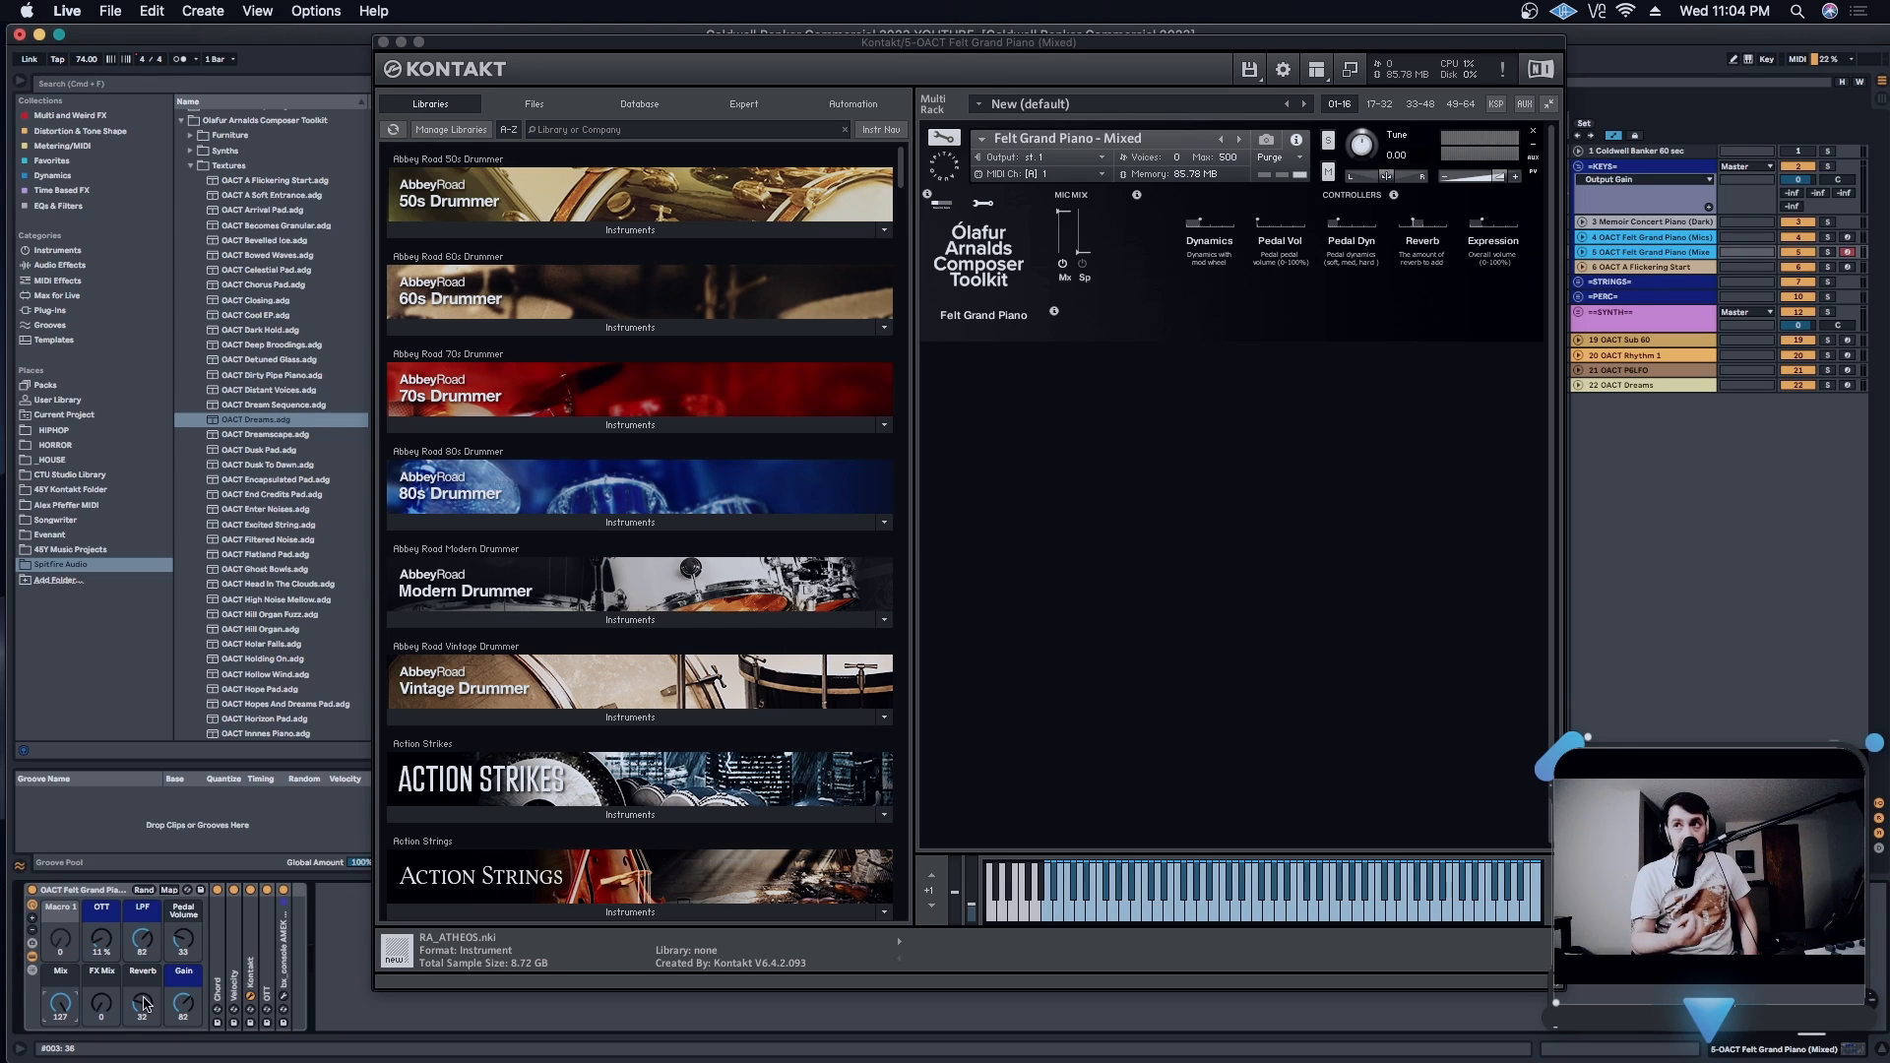
- Close the track 5 Kontakt window and open the Kontakt instrument on track 4, OACT Felt Grand Piano (Mics)
{"action": "left_click", "coordinate": [384, 43]}
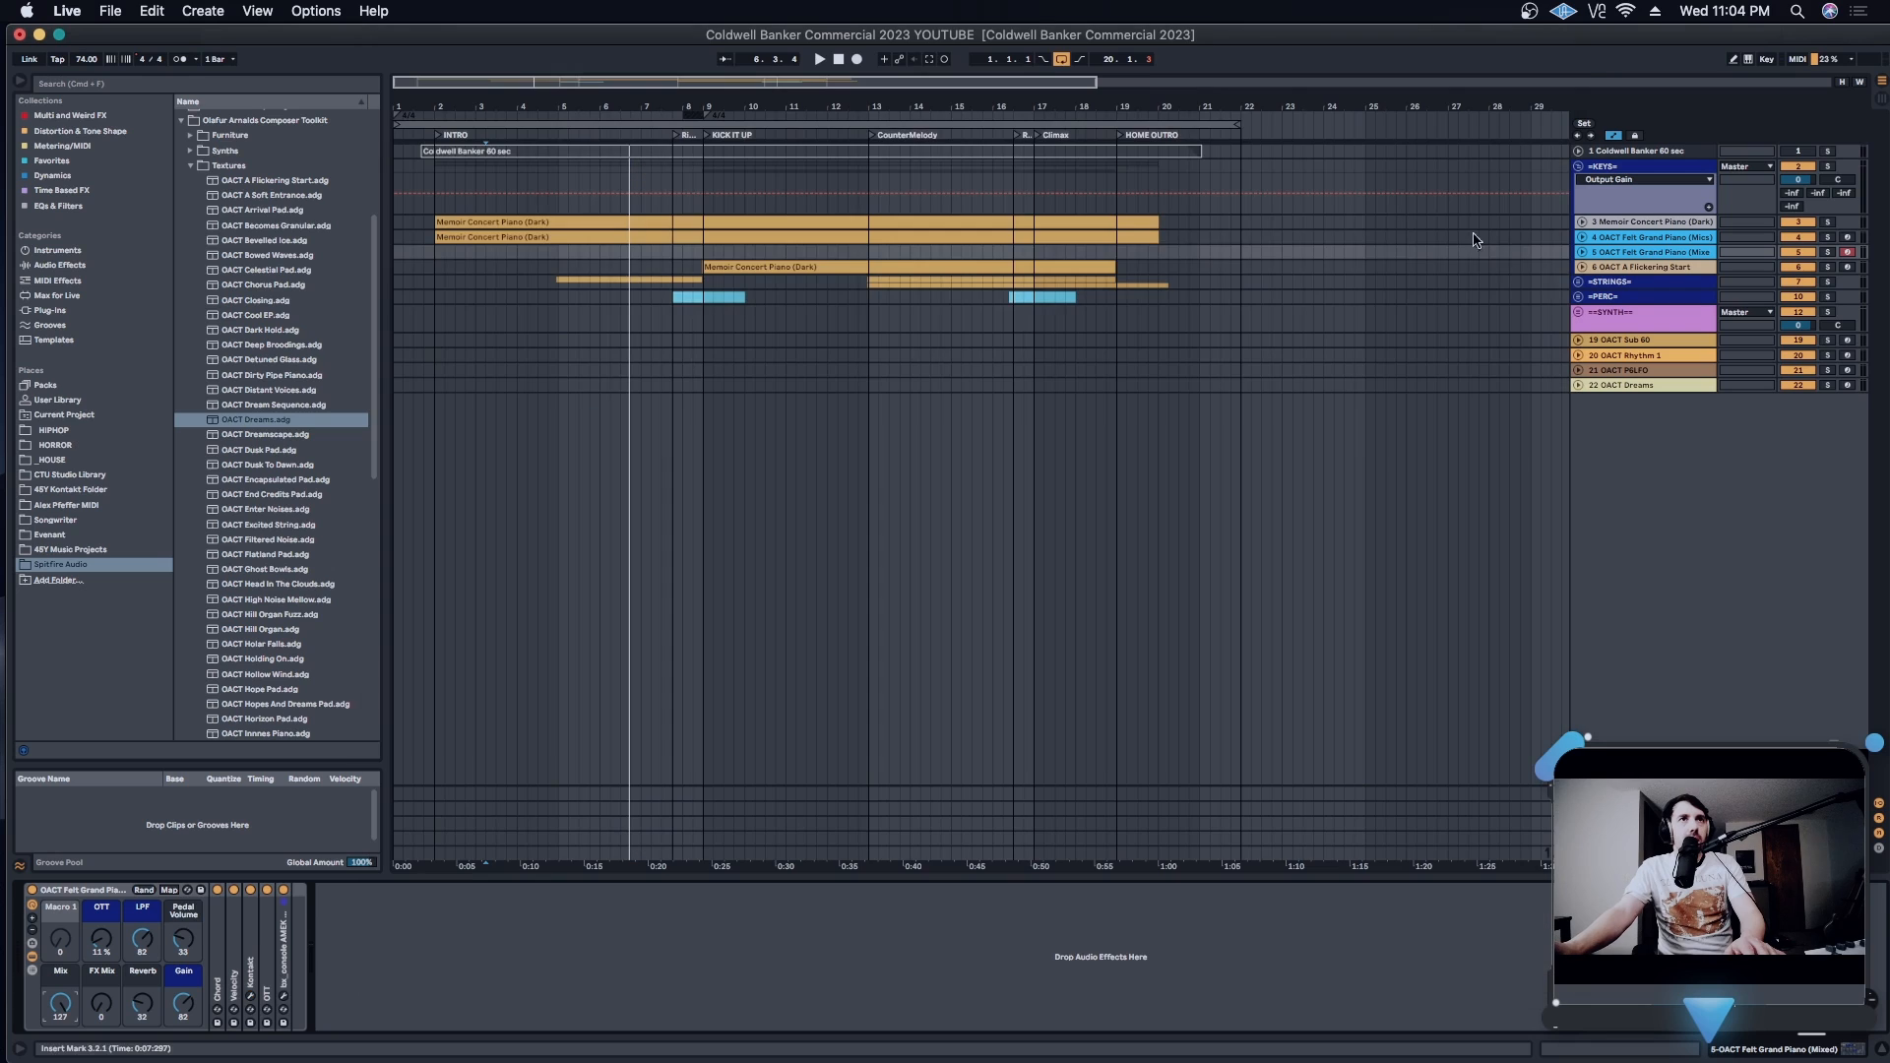
{"action": "left_click", "coordinate": [1655, 237]}
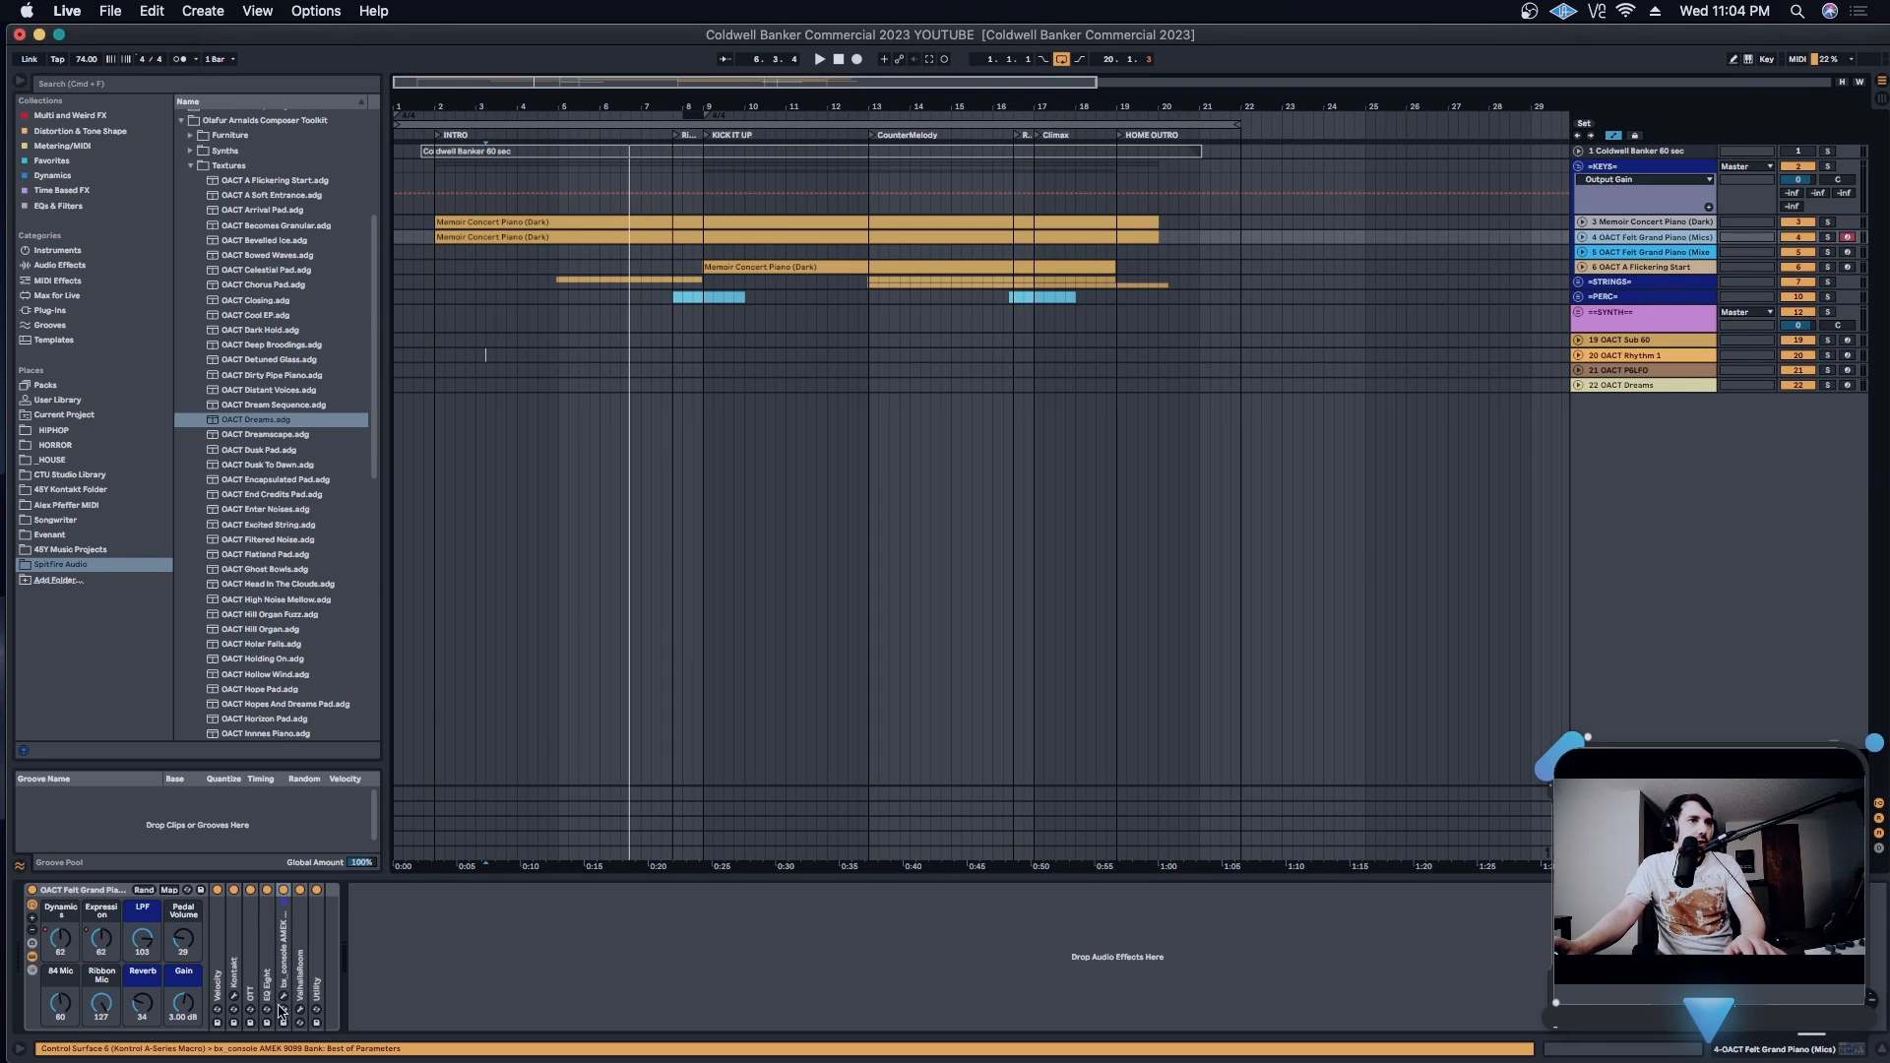
{"action": "left_click", "coordinate": [233, 996]}
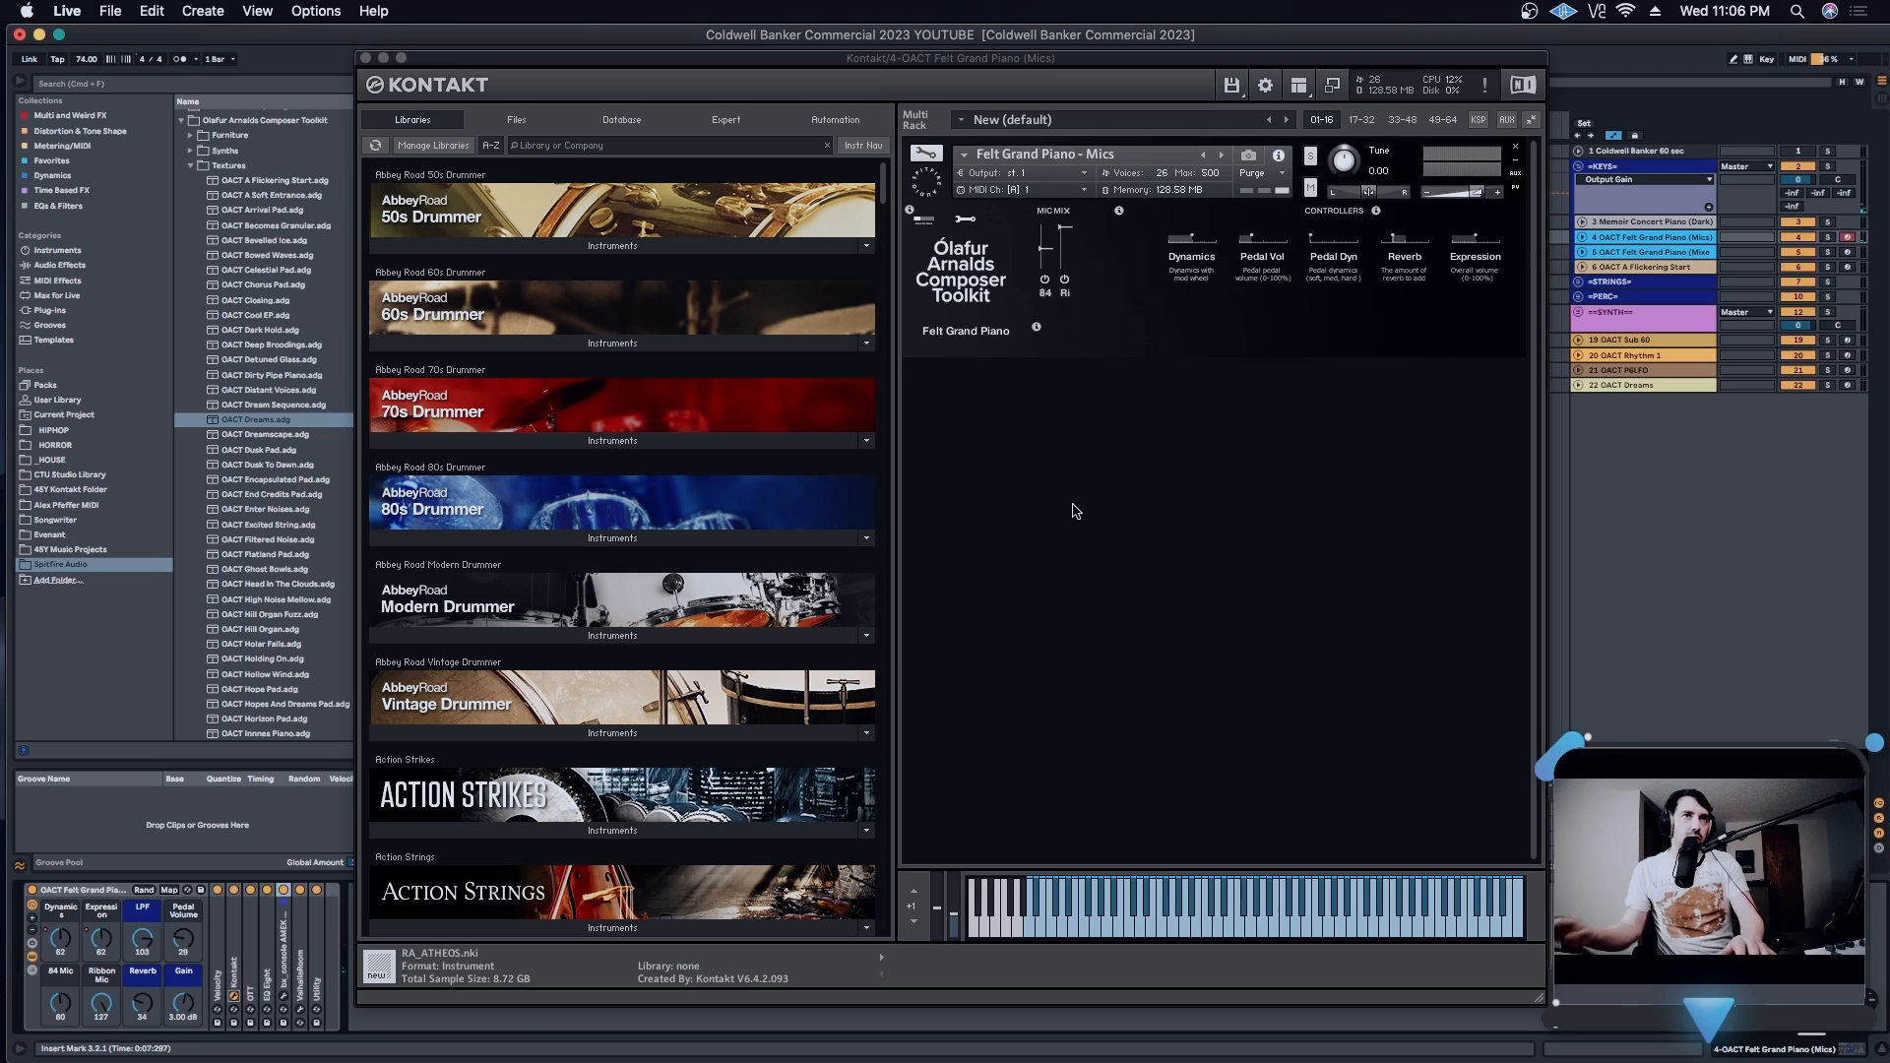
{"action": "left_click", "coordinate": [1079, 495]}
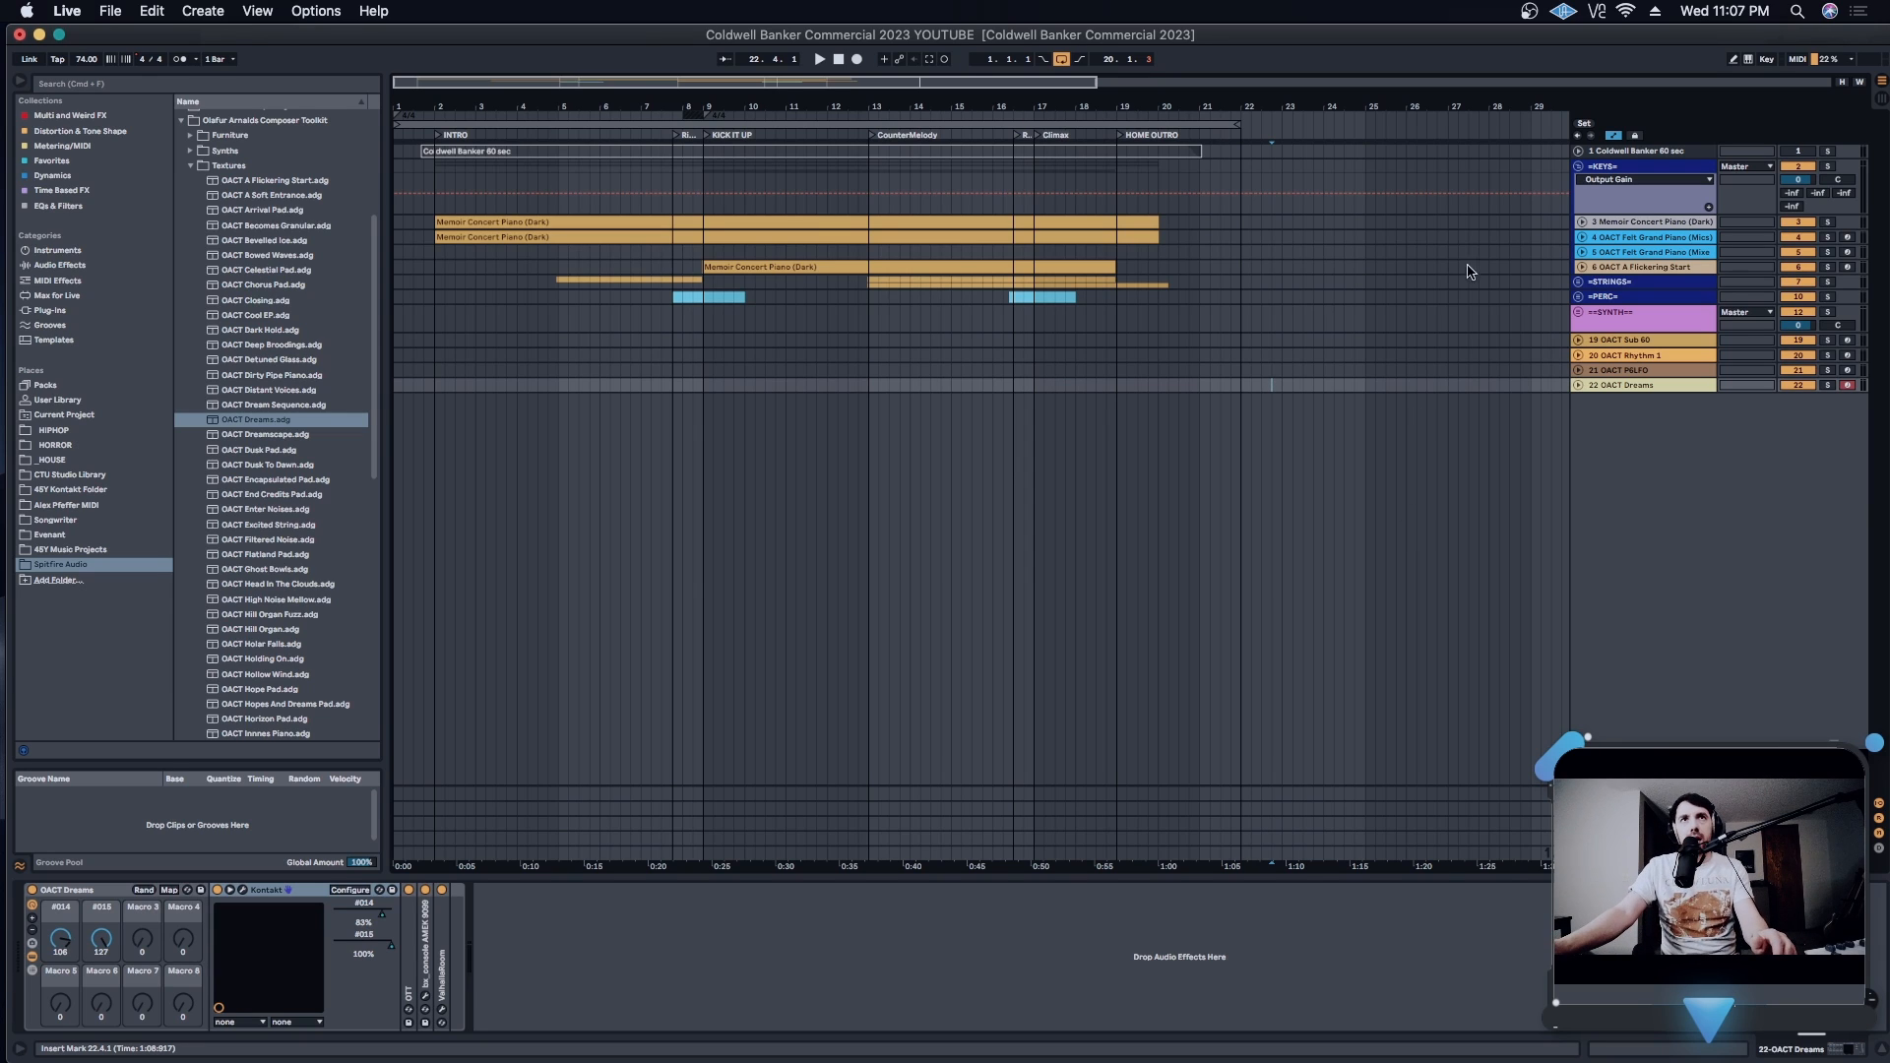
- Check the racks on track 5, OACT Felt Grand Piano (Mixed), and track 6, OACT A Flickering Start
{"action": "left_click", "coordinate": [1657, 255]}
{"action": "left_click", "coordinate": [1631, 267]}
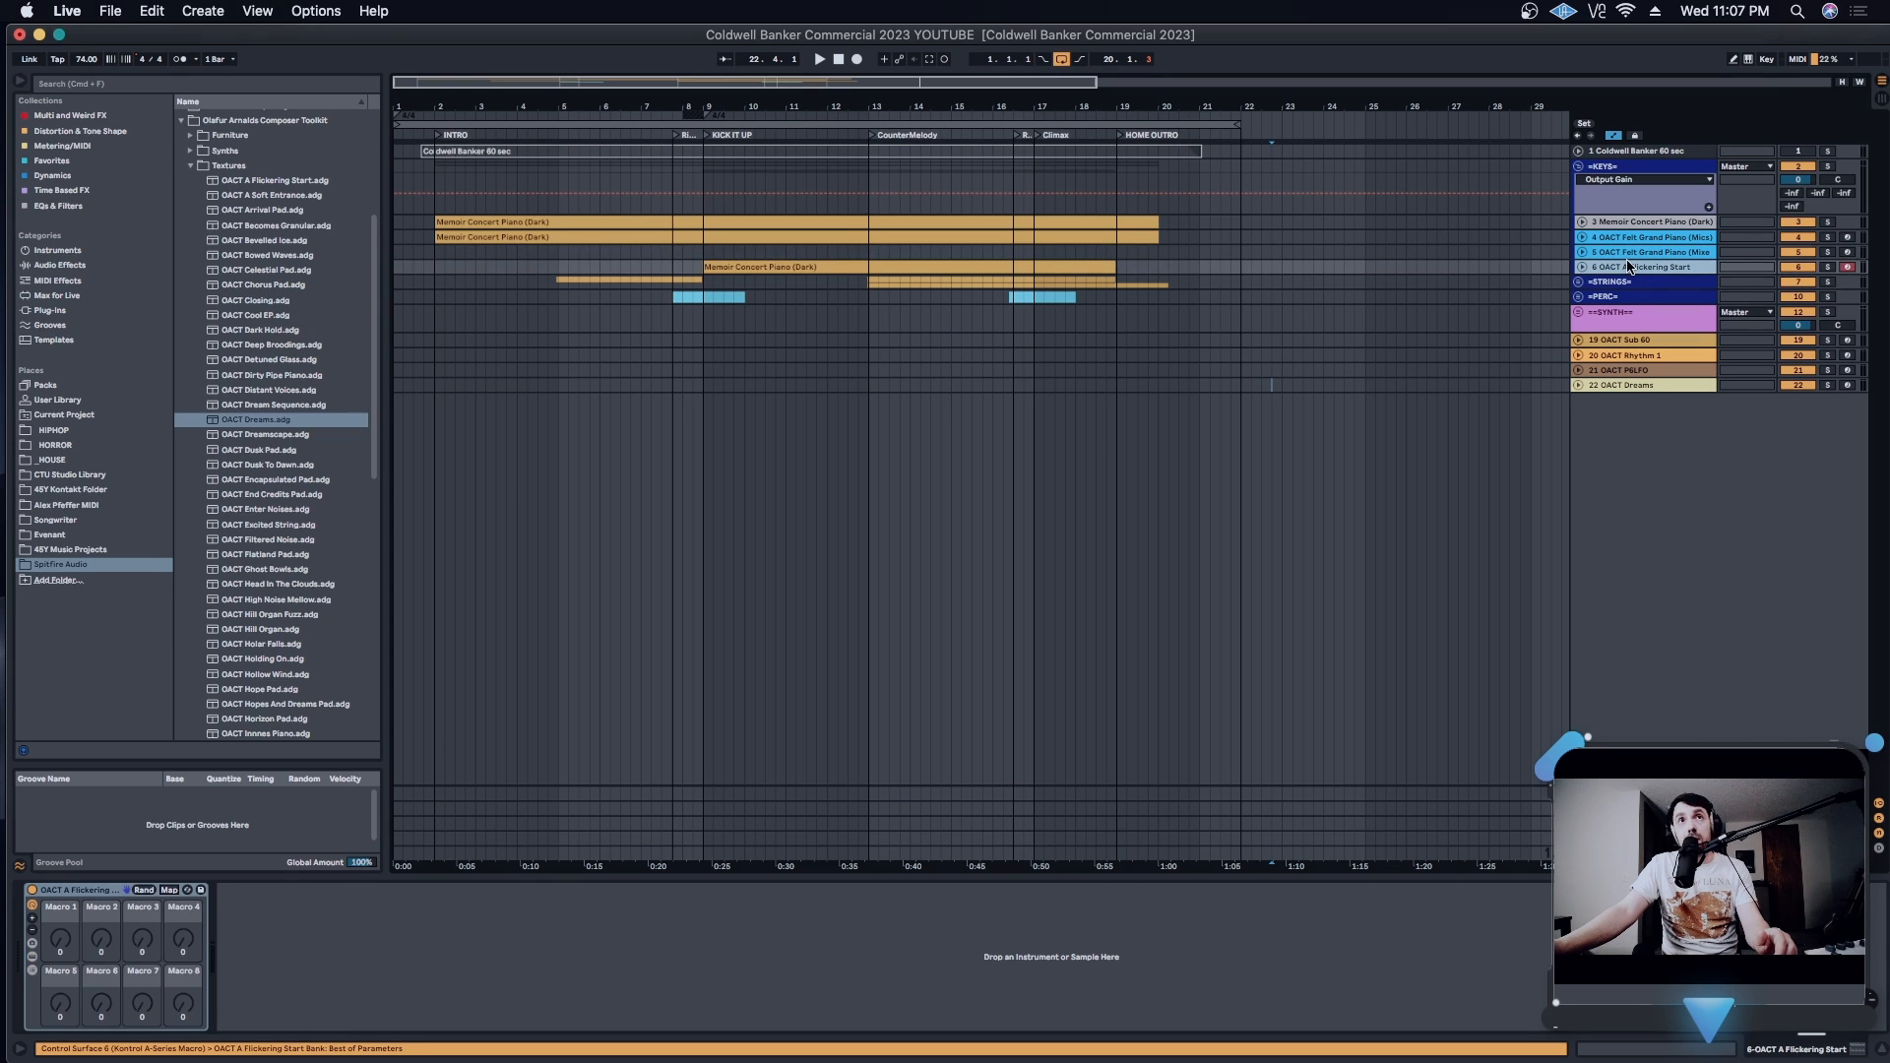
{"action": "left_click", "coordinate": [1670, 255]}
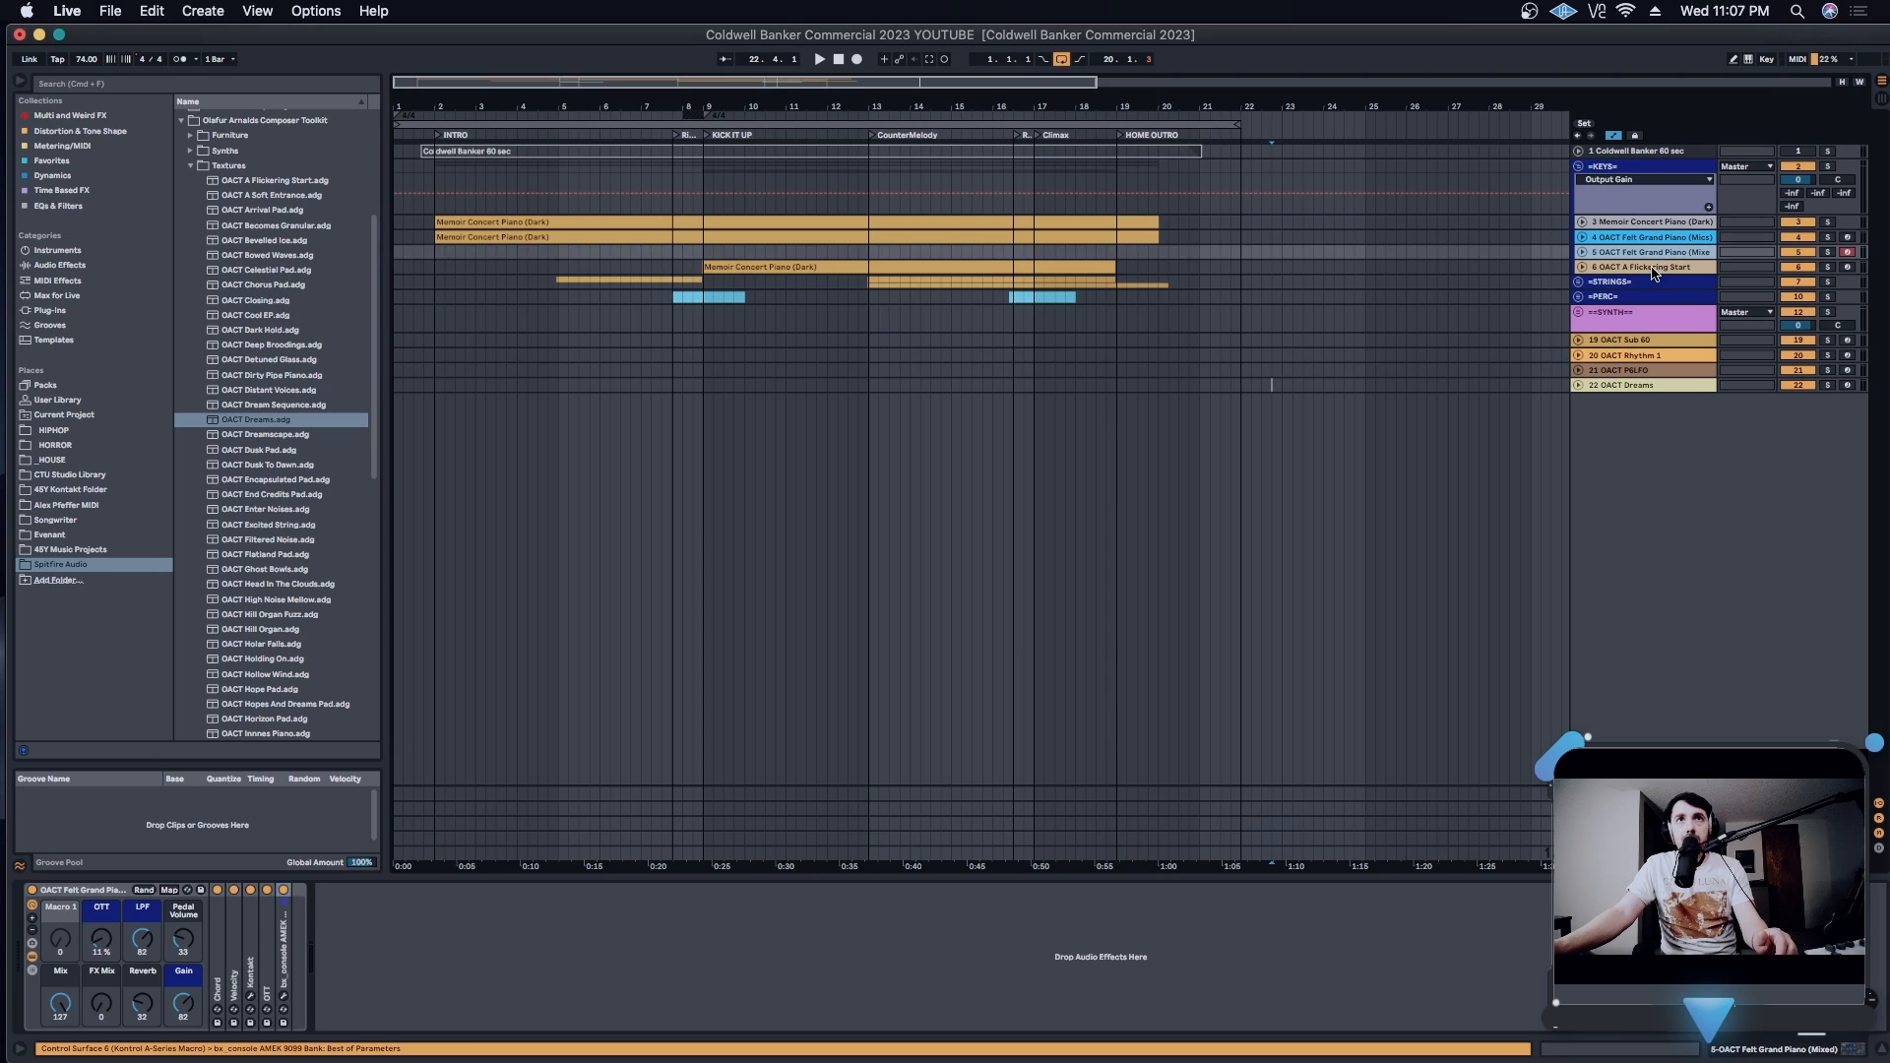
- Expand the synth group and open the Kontakt instrument on track 13, OACT Olafur's Kalimba
{"action": "left_click", "coordinate": [1607, 320]}
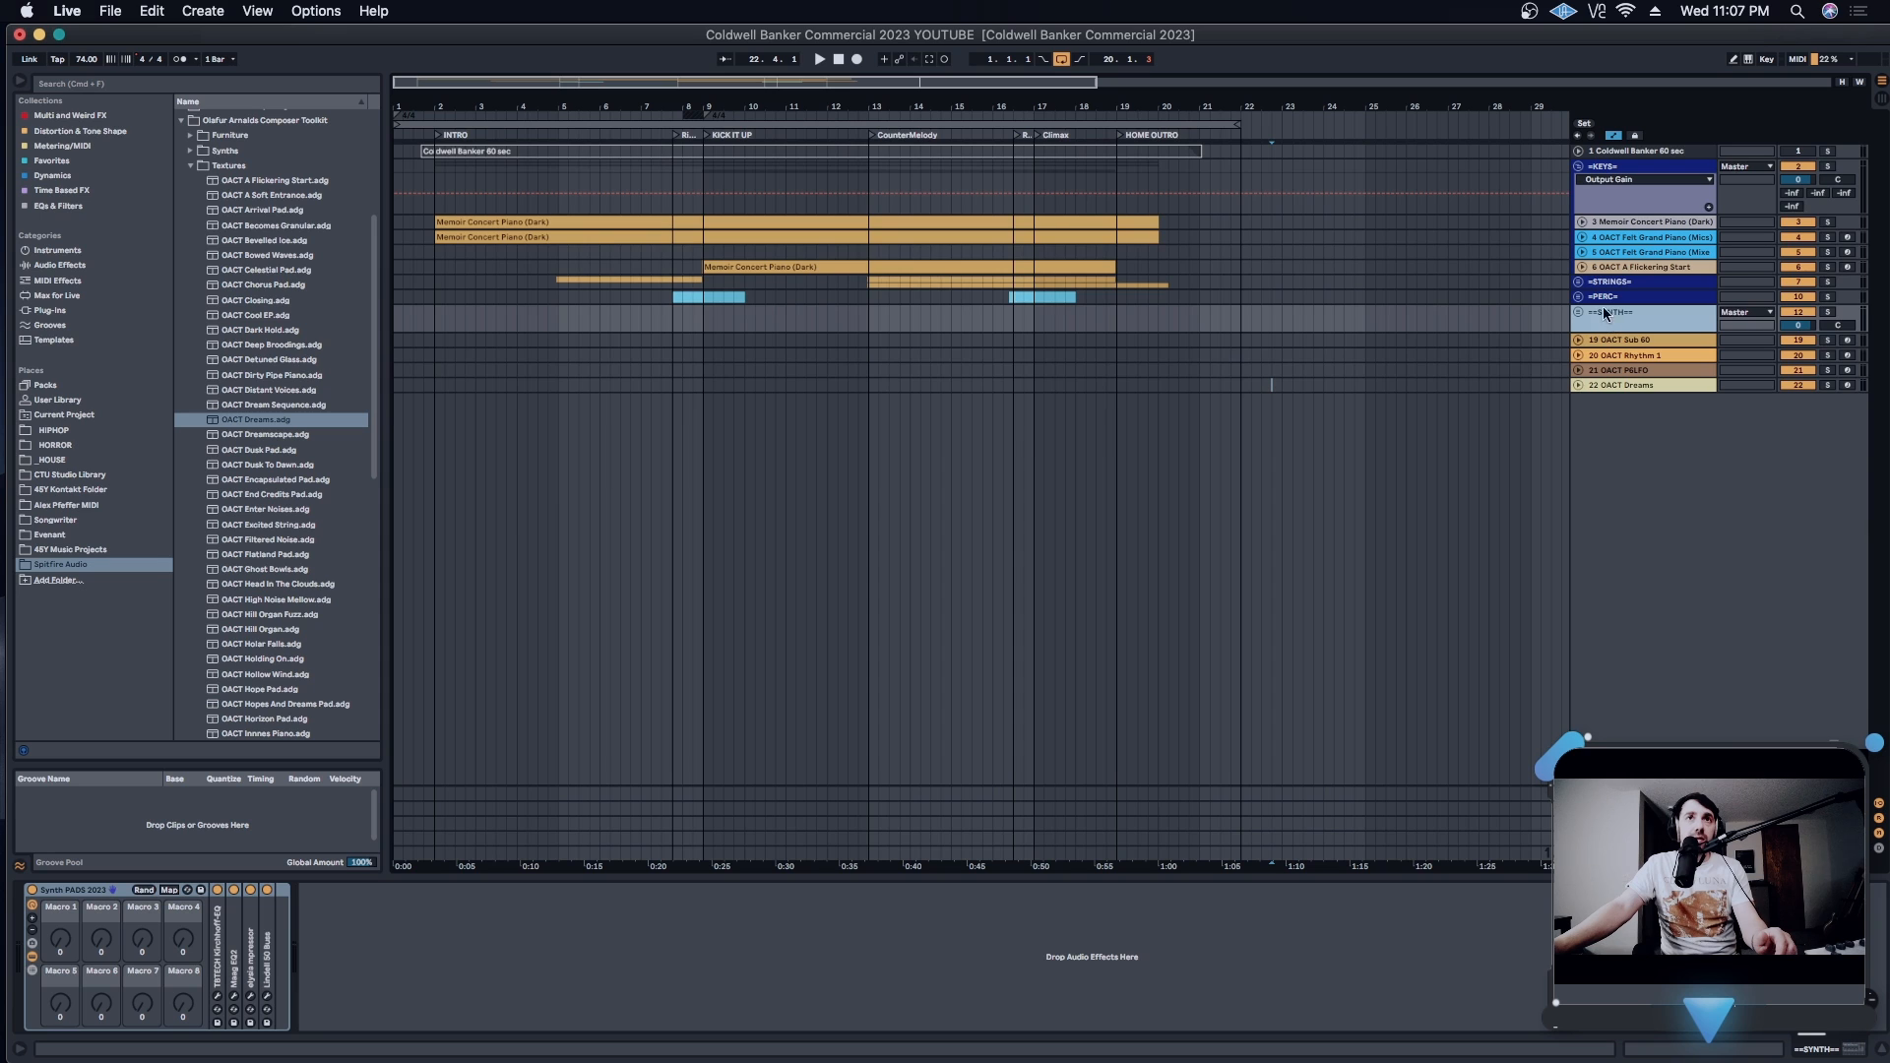
{"action": "left_click", "coordinate": [1580, 283]}
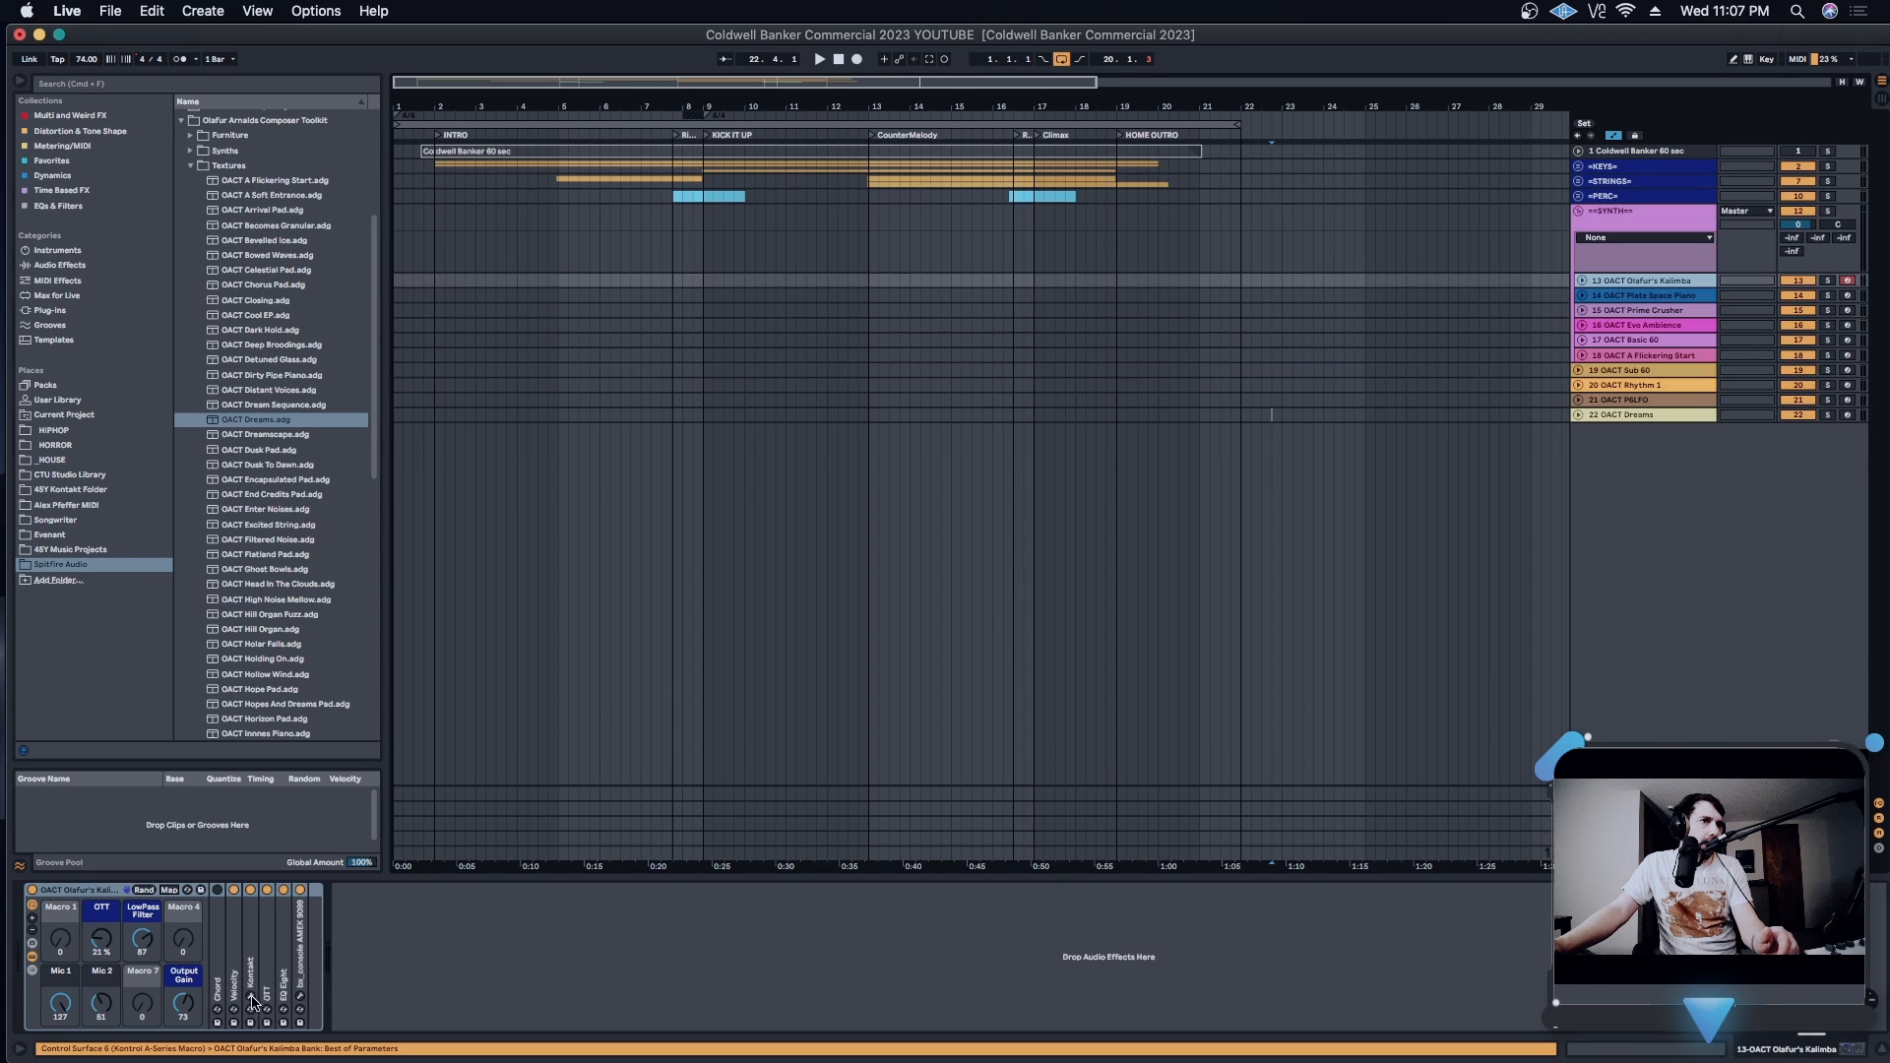
{"action": "left_click", "coordinate": [251, 997]}
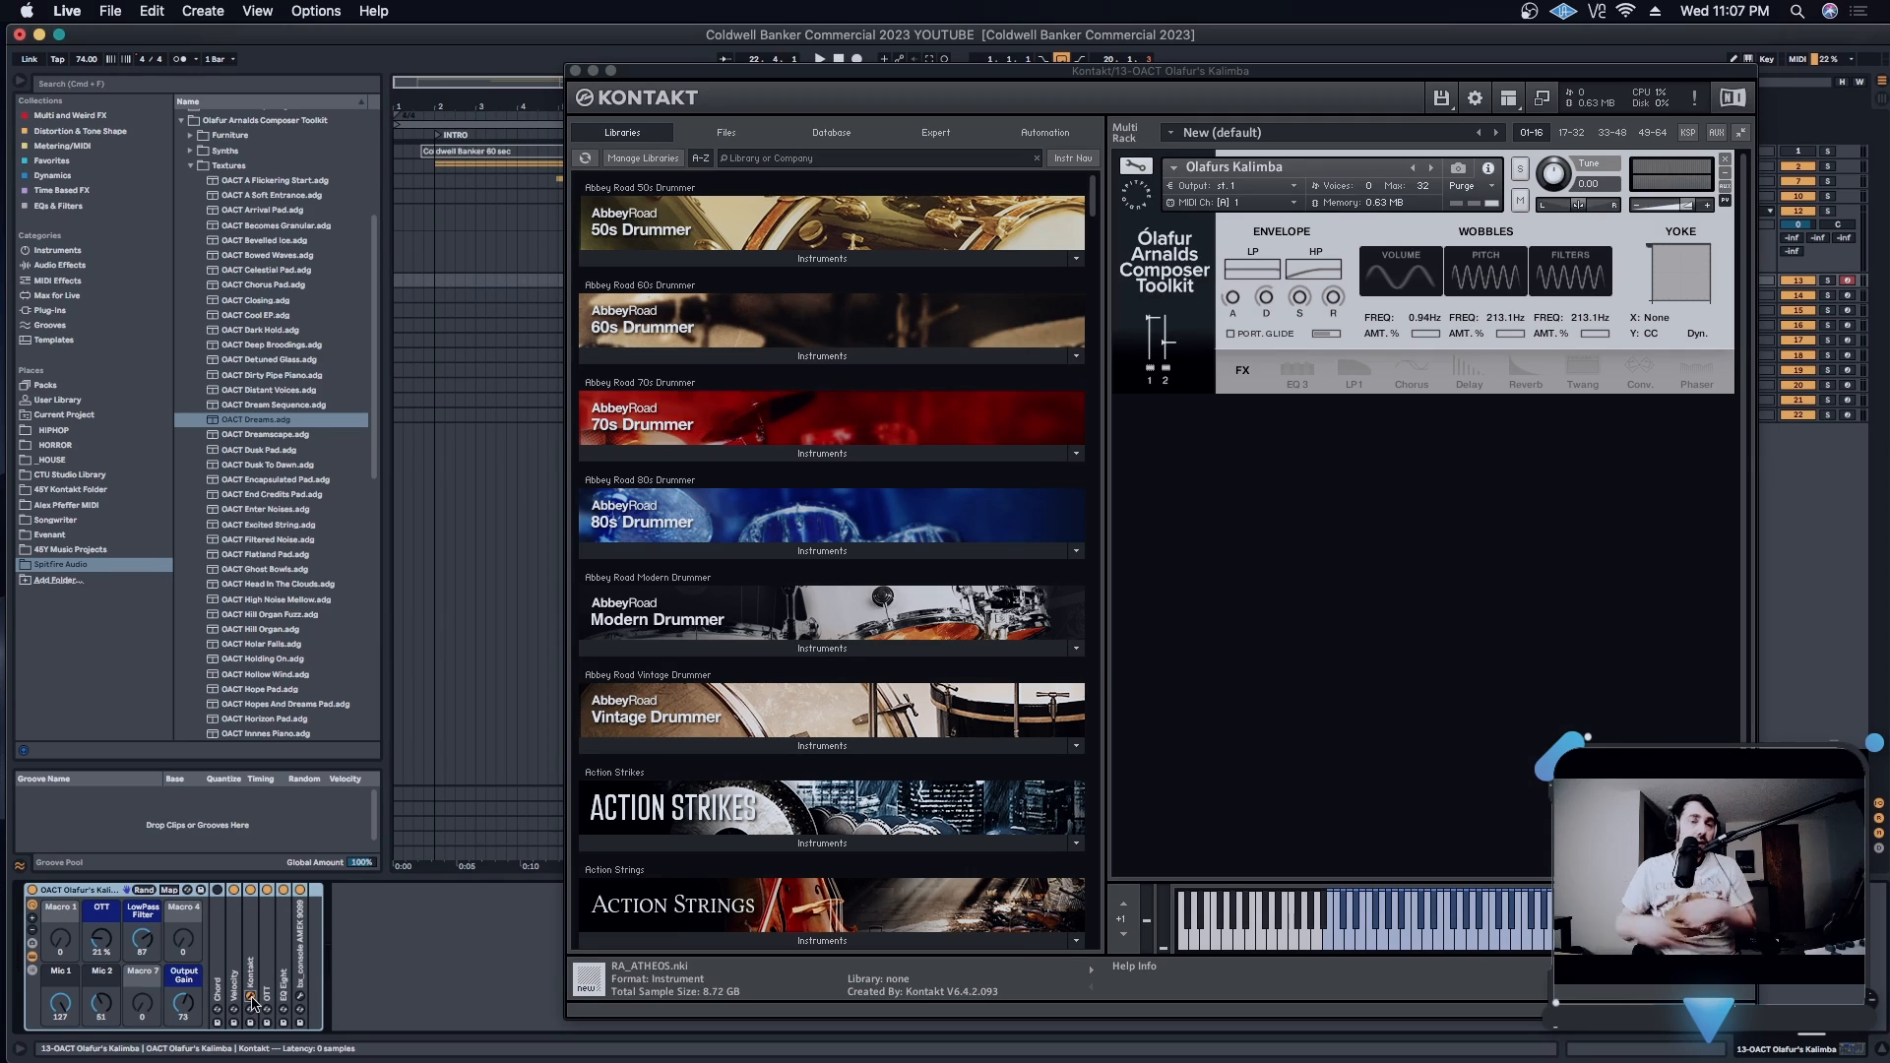
- Search Kontakt's libraries for "olafur" and browse the Ólafur Arnalds Composer Toolkit folders to the Organic Warps instruments
{"action": "left_click", "coordinate": [803, 158]}
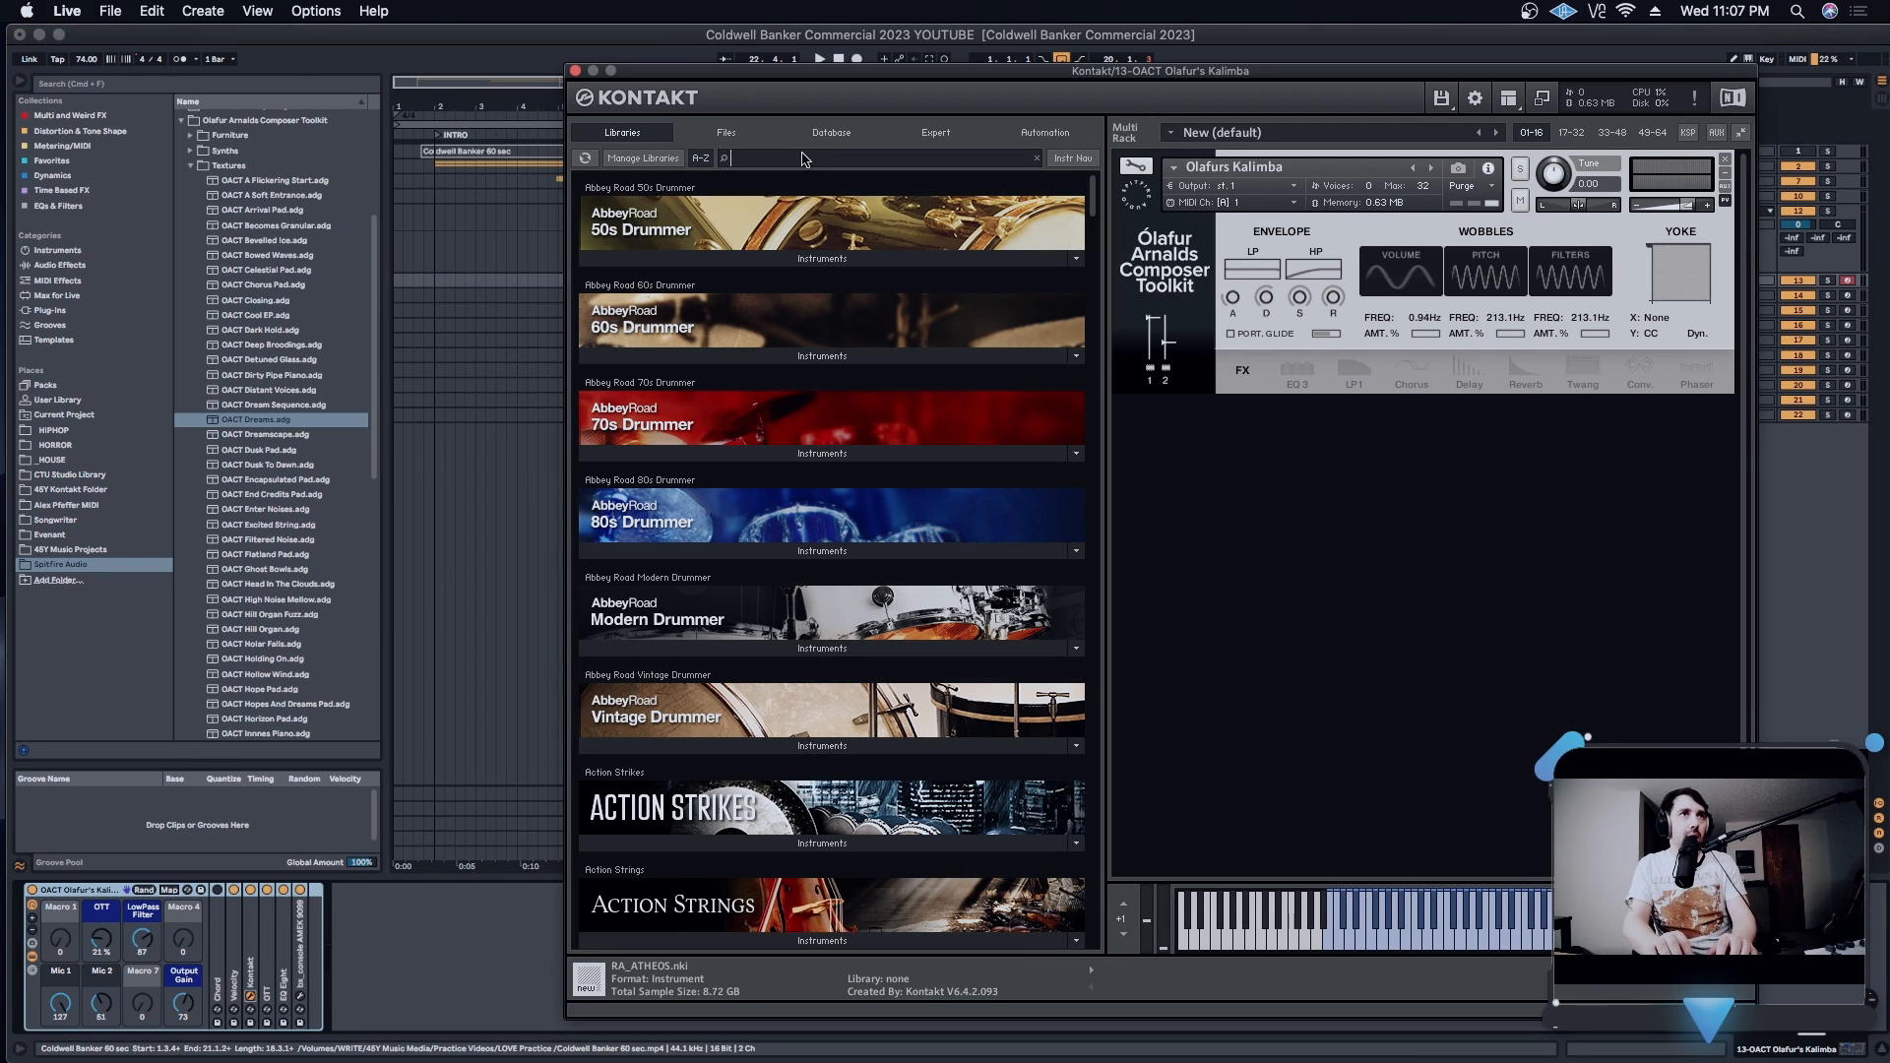
{"action": "type", "text": "olafur"}
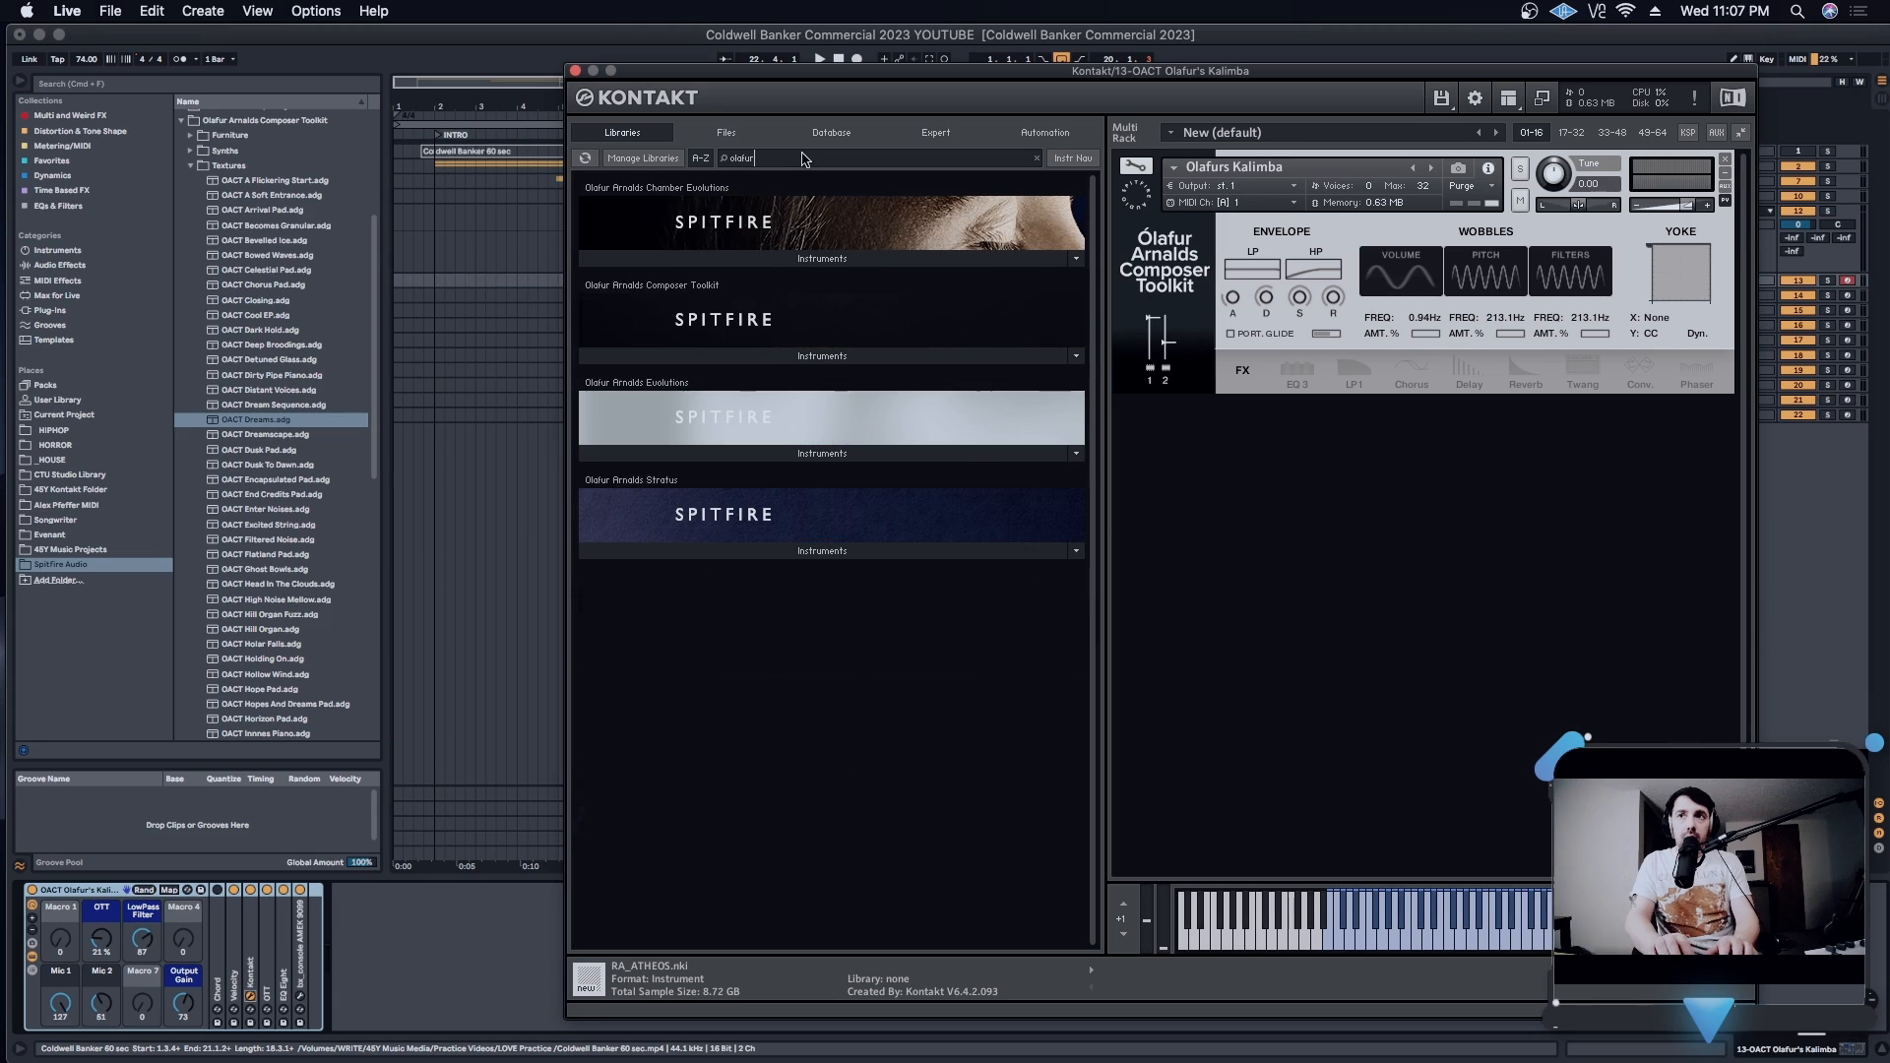
{"action": "left_click", "coordinate": [717, 355]}
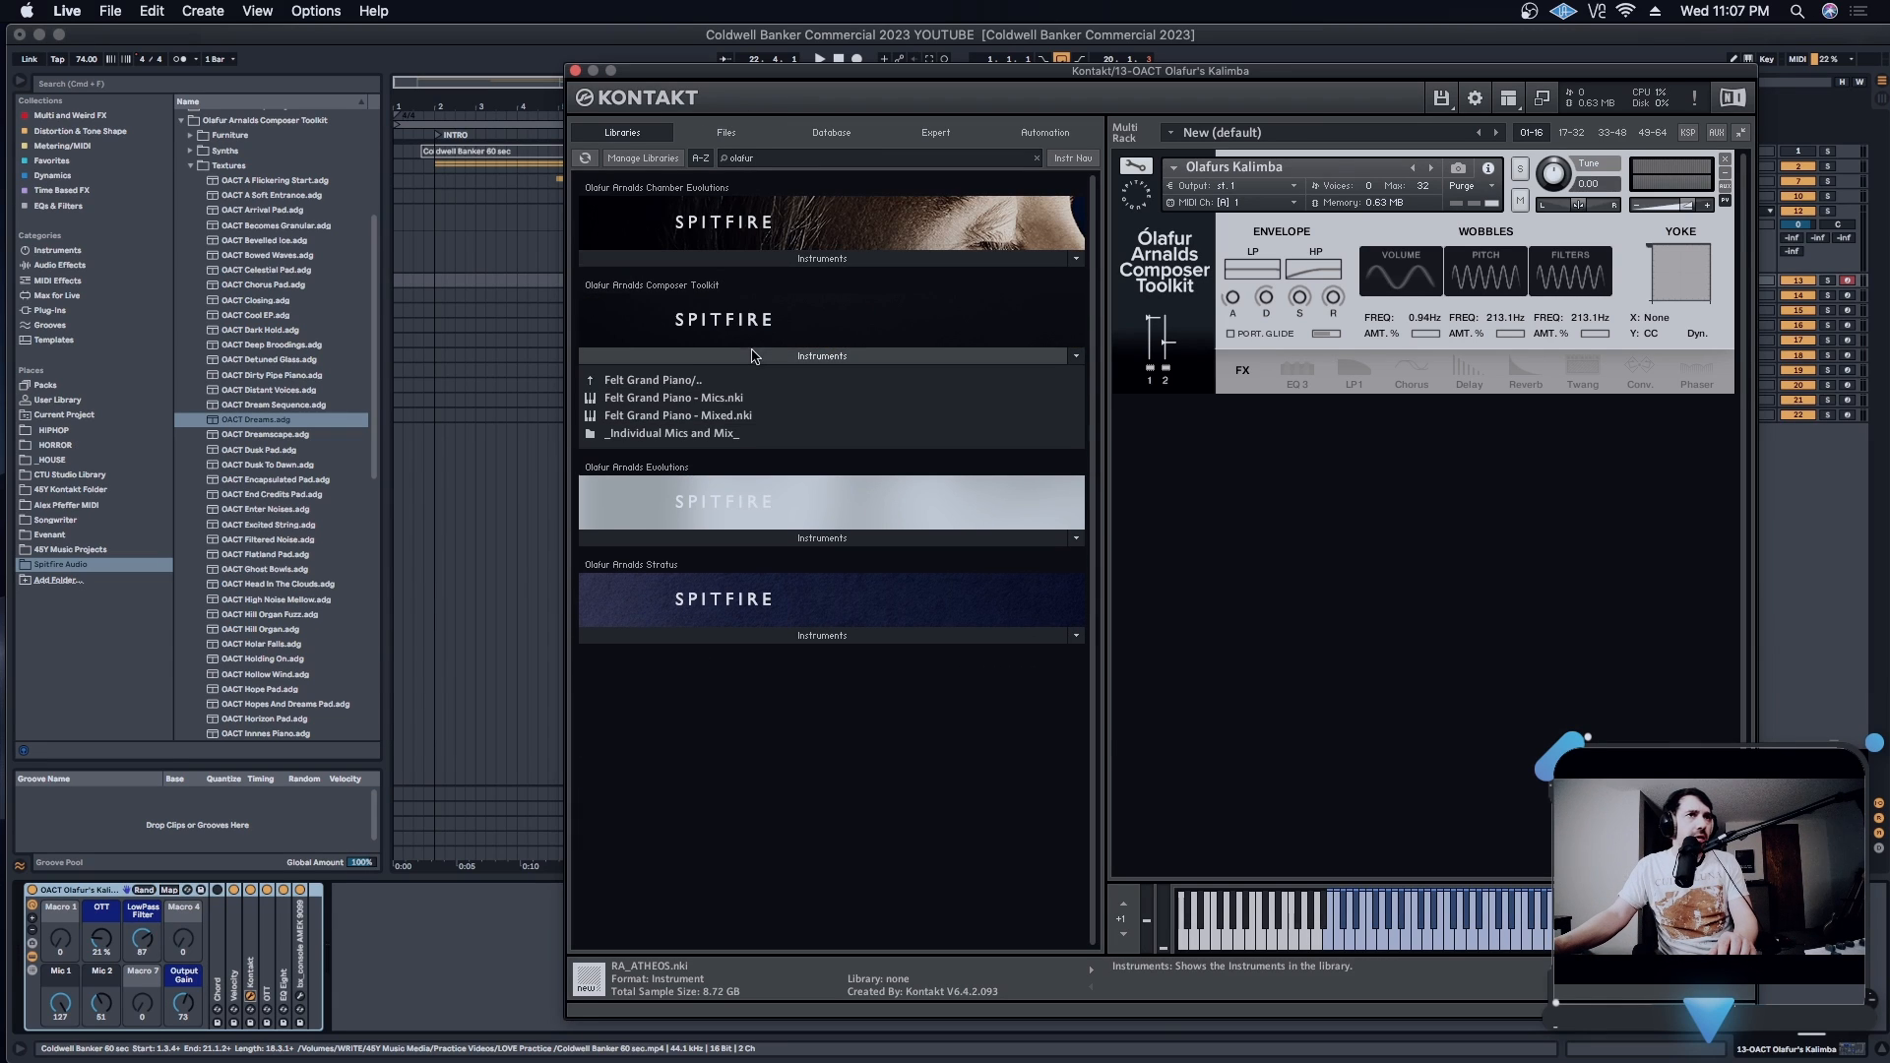
{"action": "left_click", "coordinate": [692, 382]}
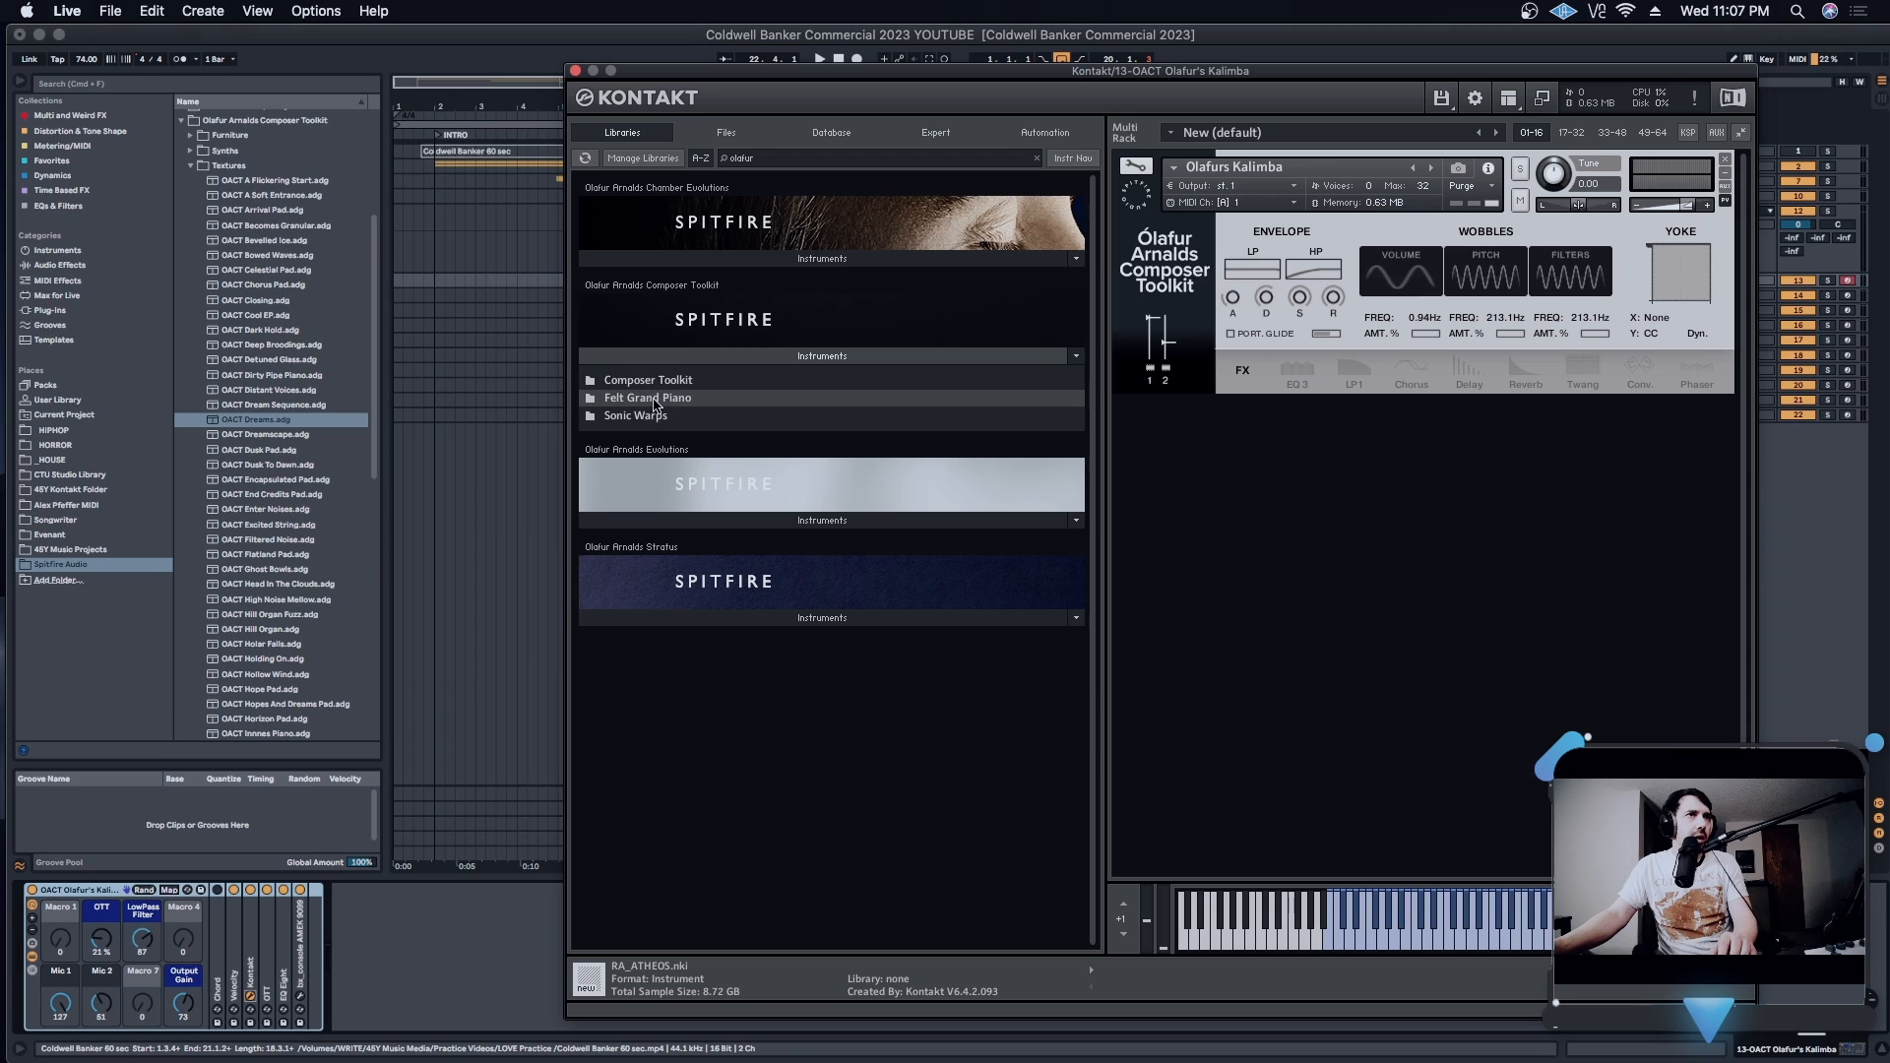
{"action": "left_click", "coordinate": [662, 387]}
{"action": "left_click", "coordinate": [647, 399]}
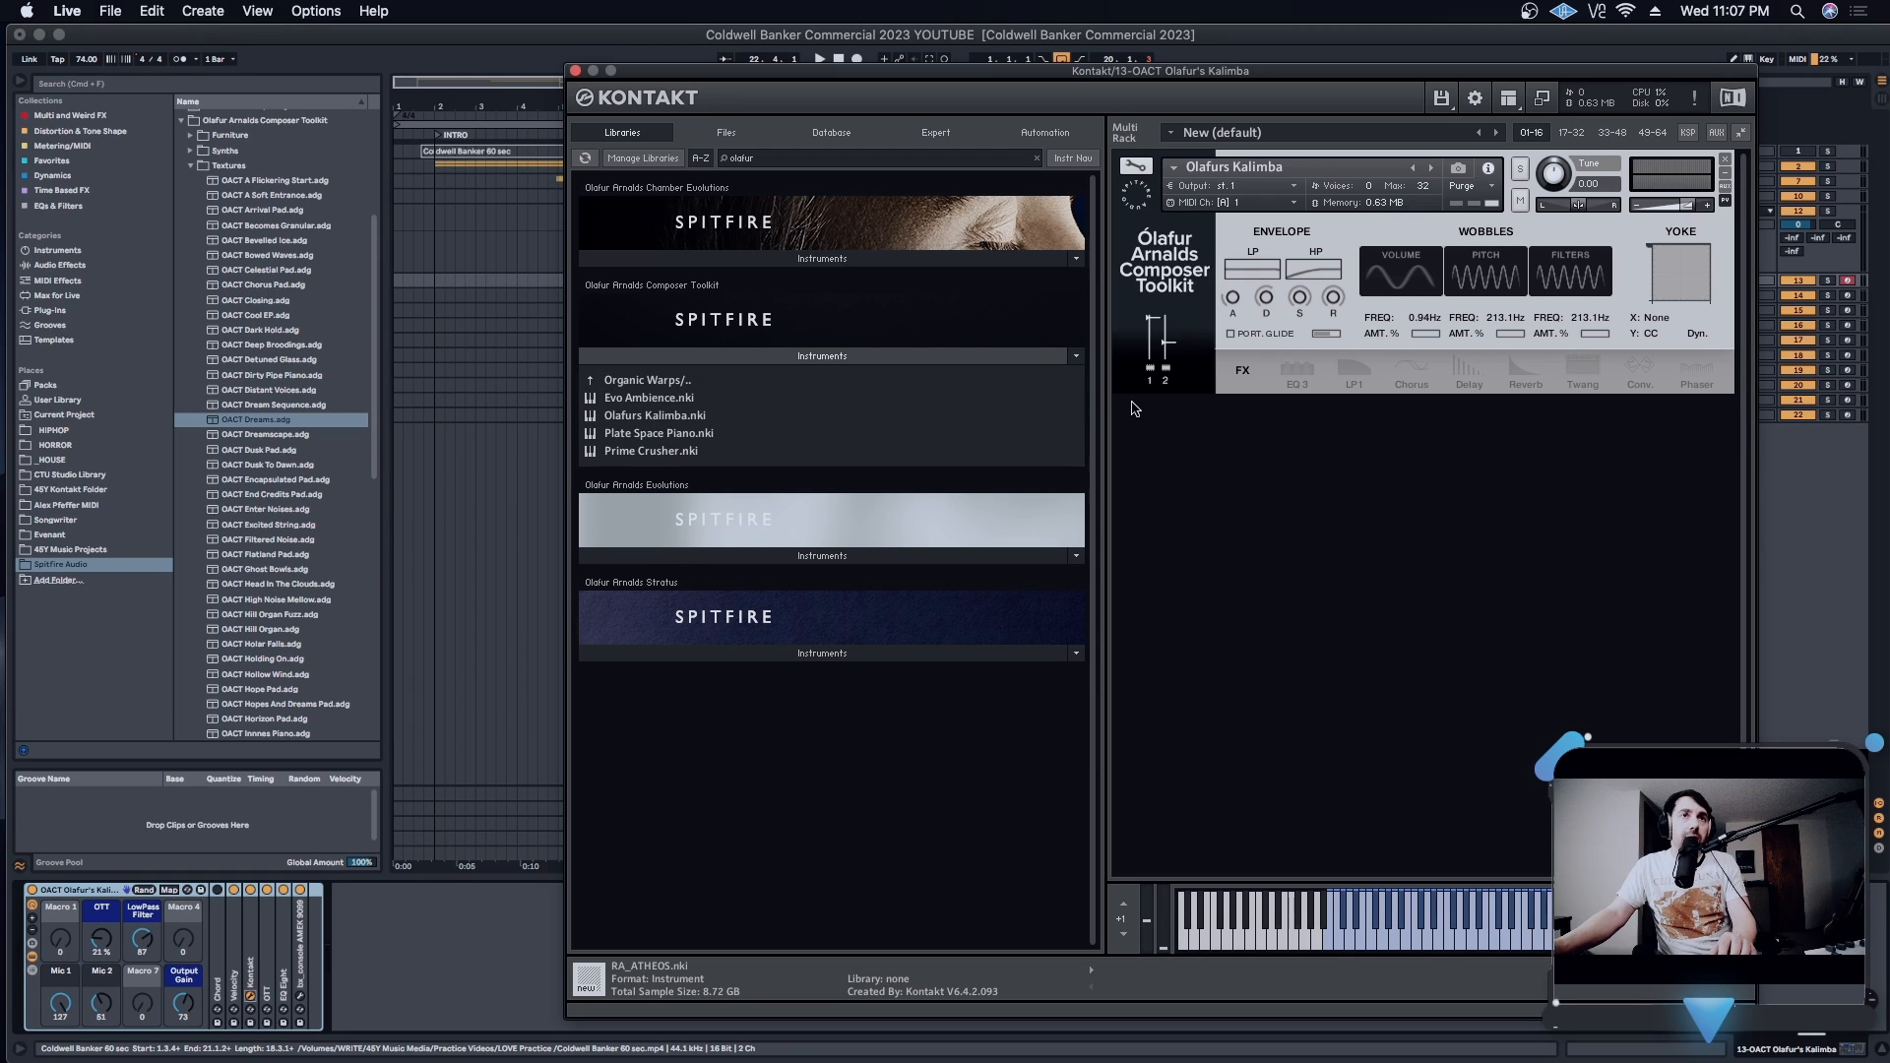
{"action": "left_click", "coordinate": [652, 383]}
{"action": "left_click", "coordinate": [645, 399]}
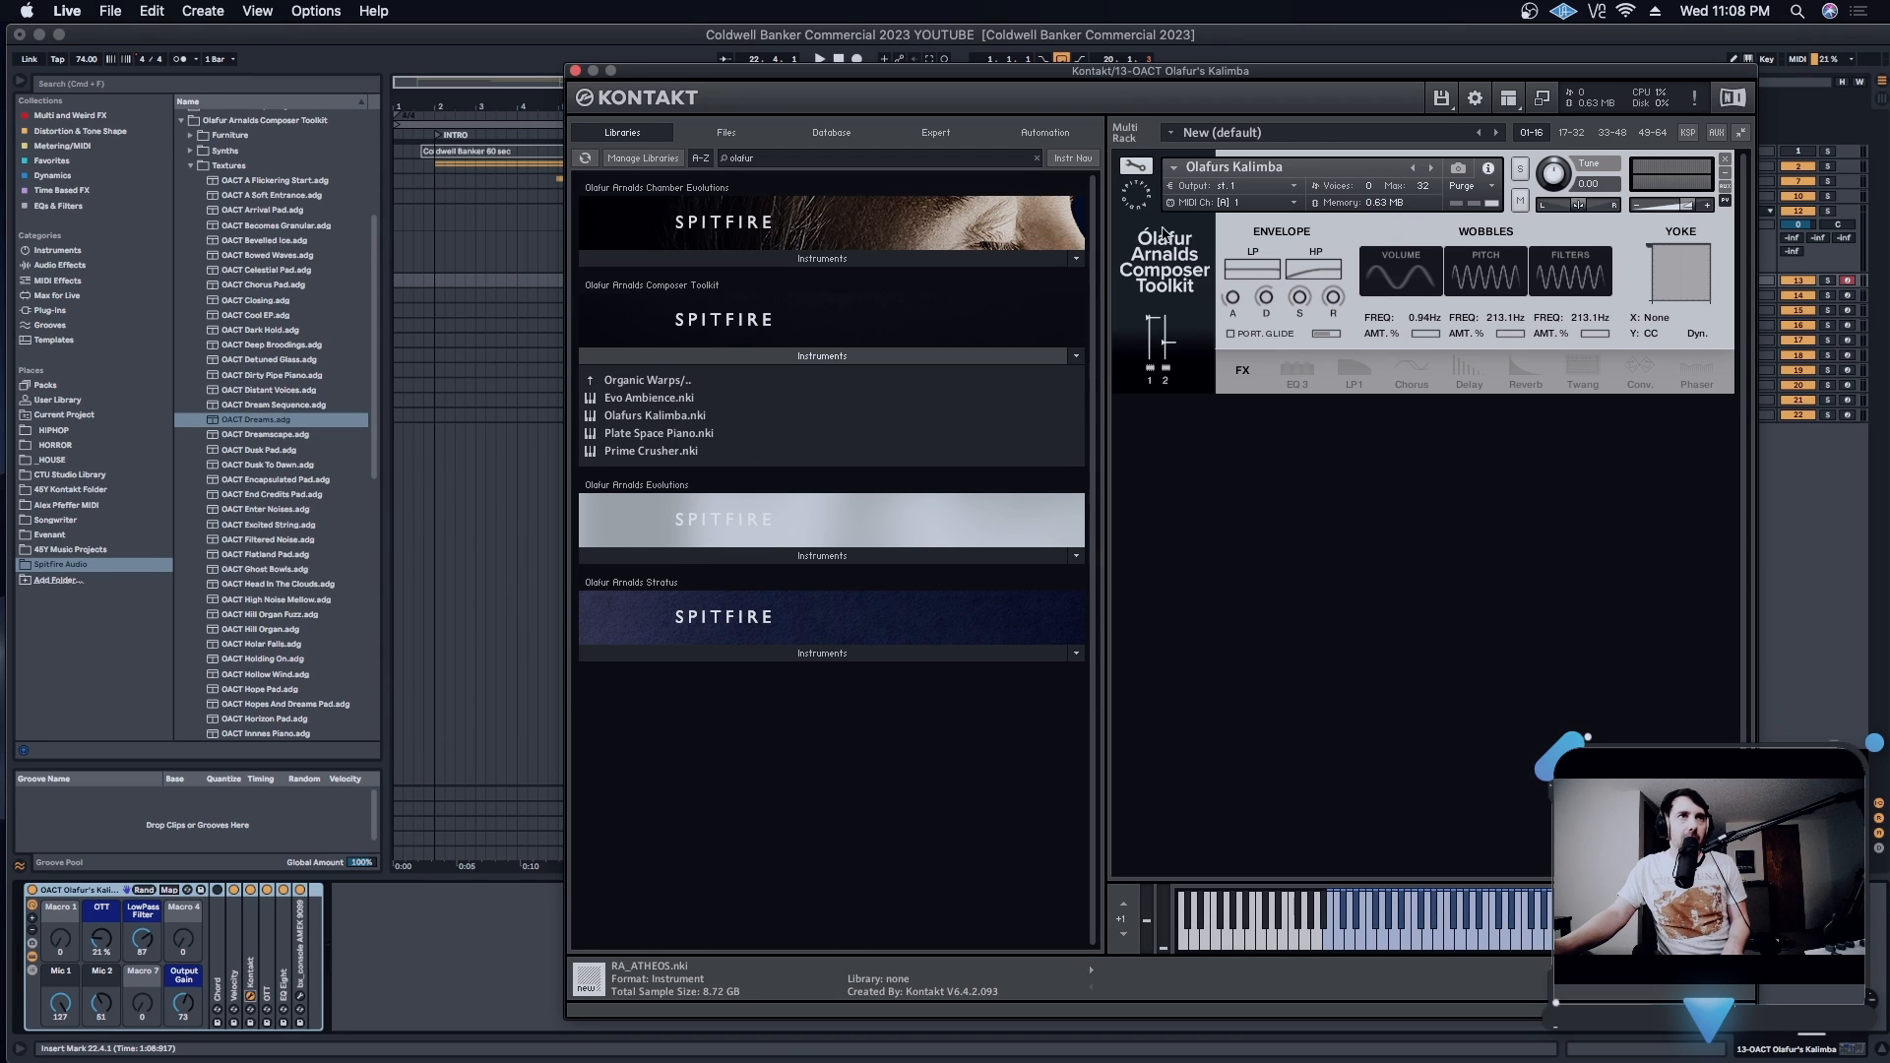
- Move the Kontakt window clear of the kalimba's macros, audition Mic 1 and Mic 2 each alone at 127, and rebalance the two
{"action": "left_click_drag", "start_coordinate": [1261, 75], "coordinate": [974, 84]}
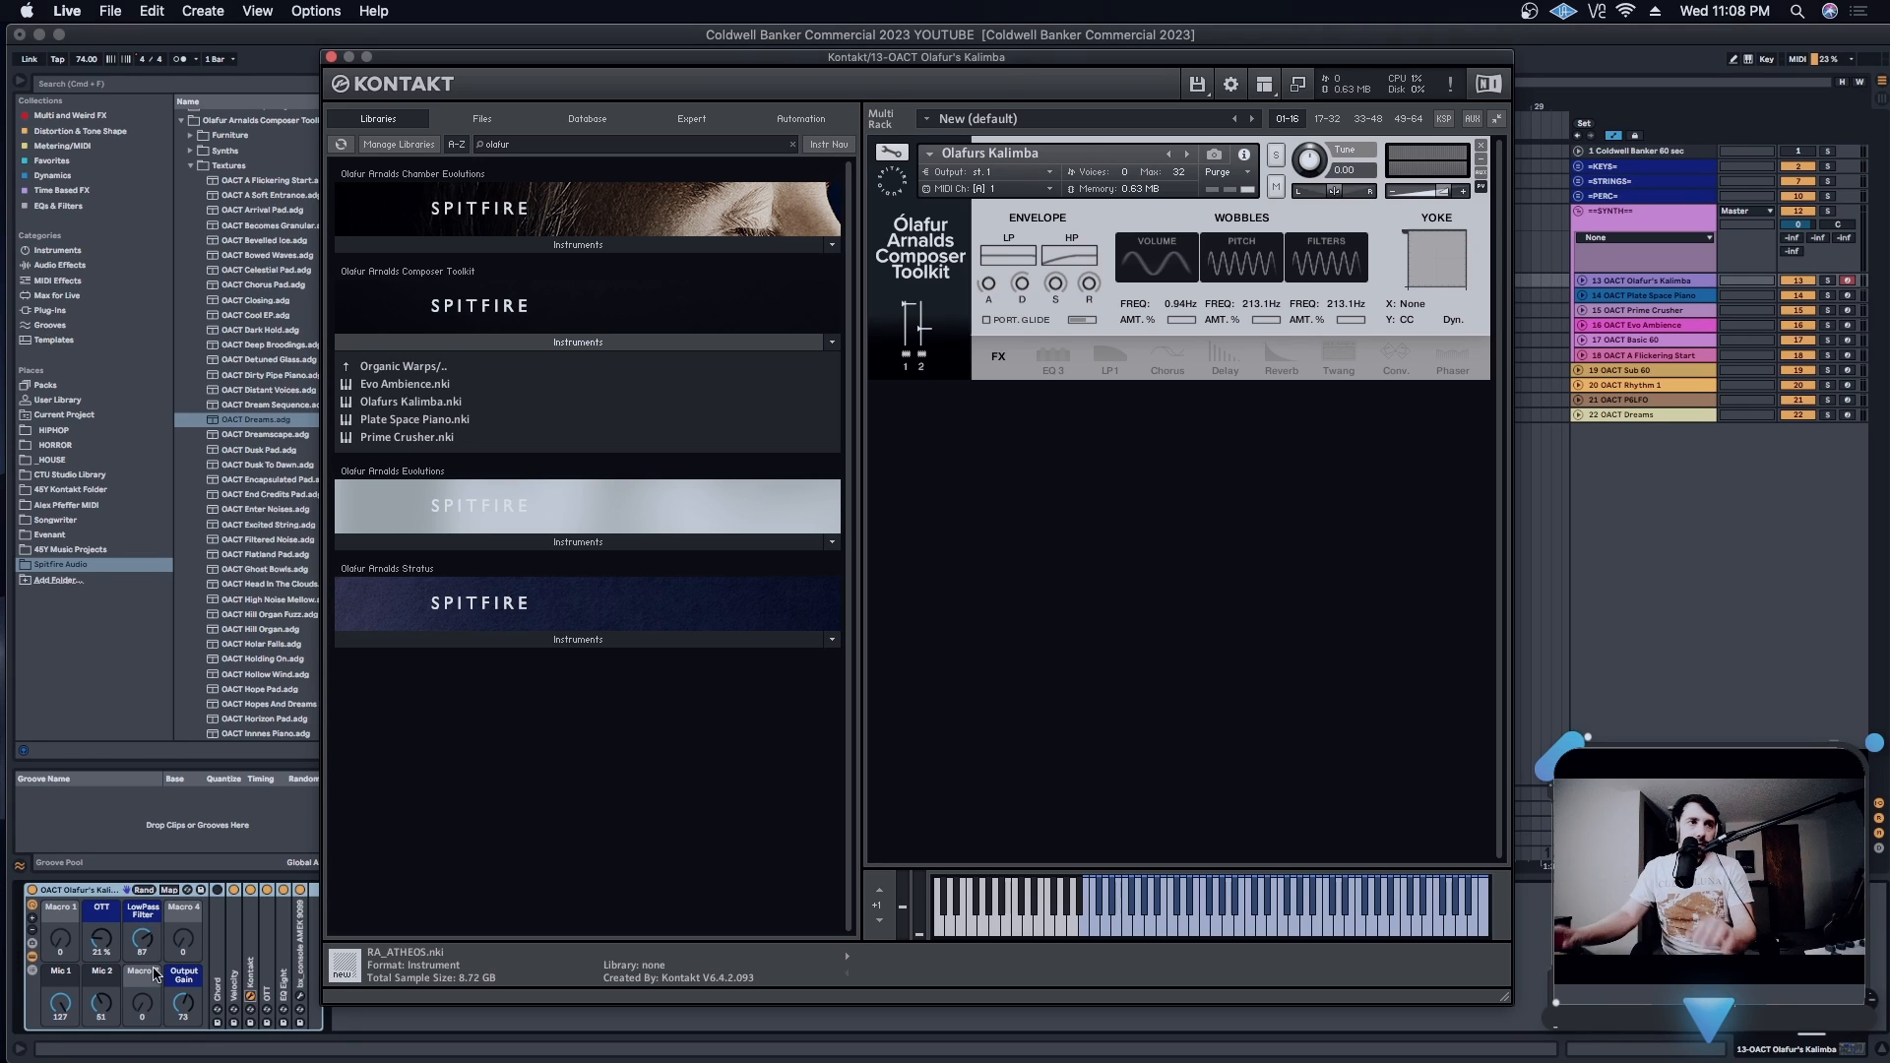
{"action": "left_click_drag", "start_coordinate": [60, 1002], "coordinate": [100, 1008]}
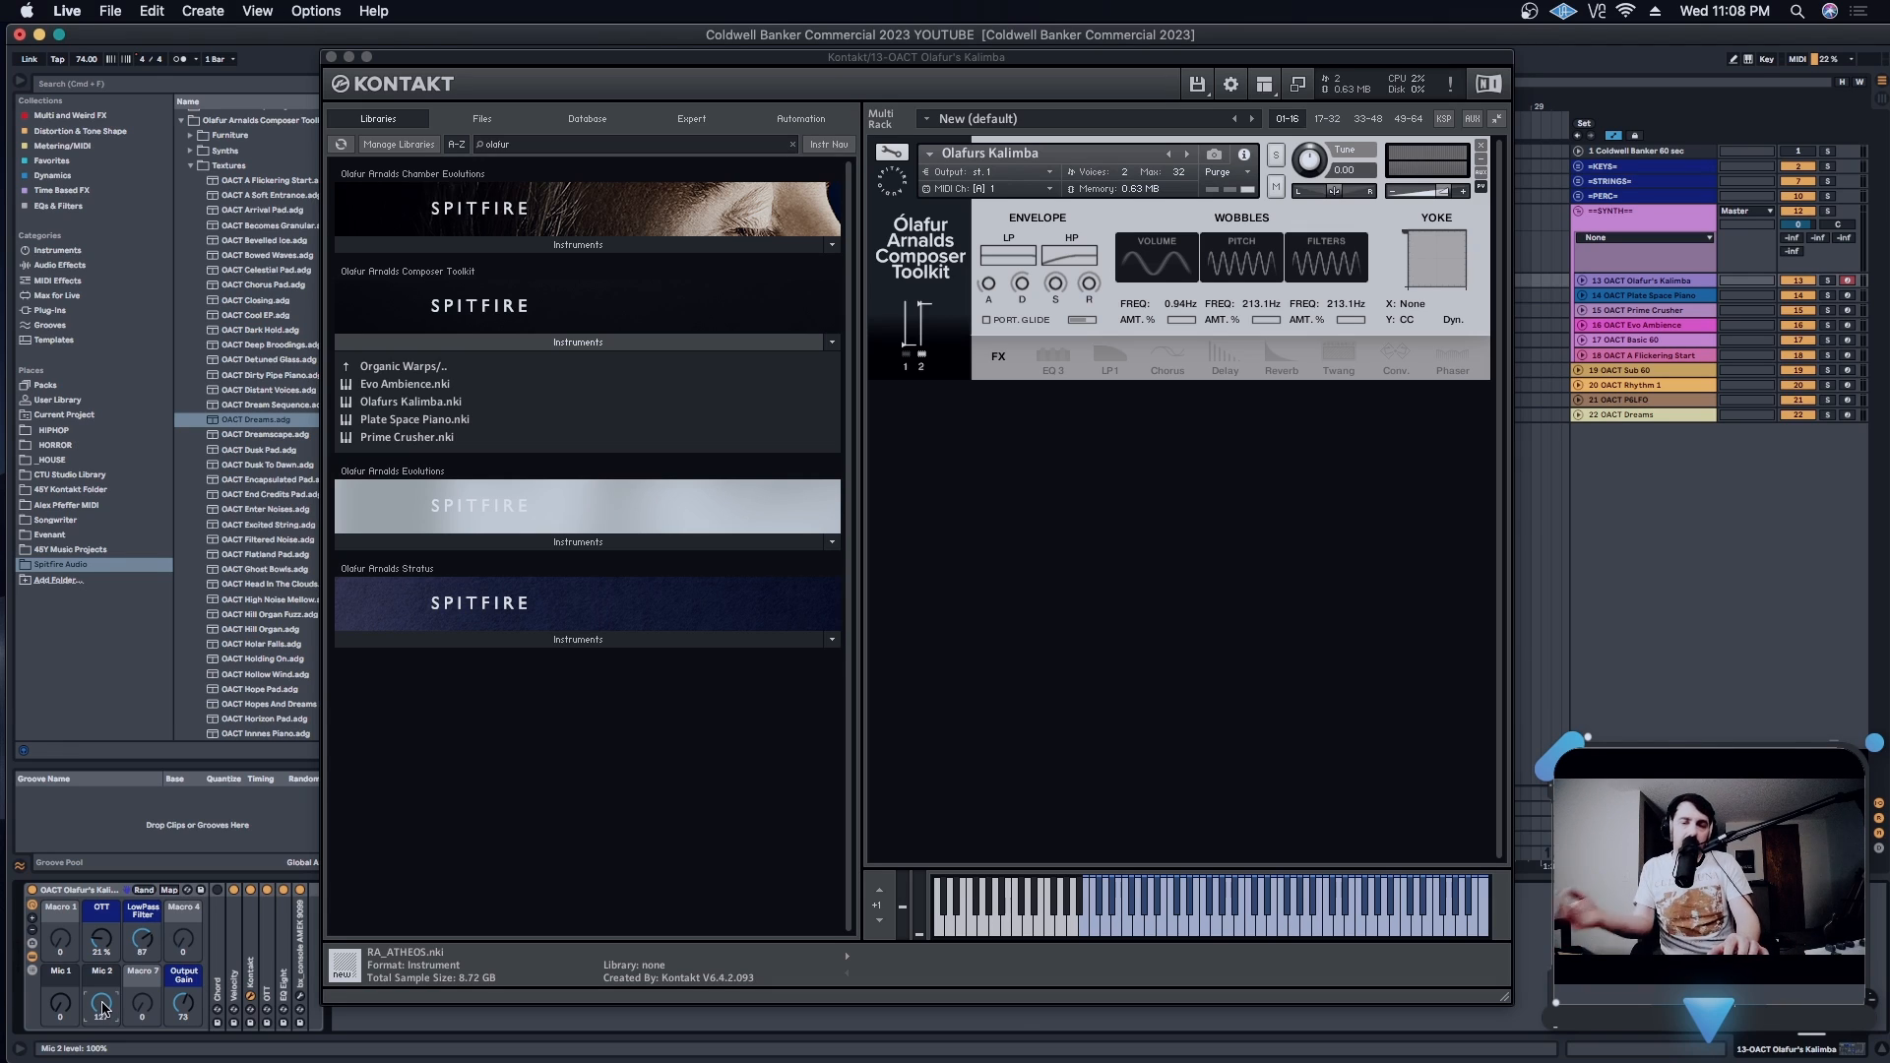
{"action": "left_click_drag", "start_coordinate": [101, 1002], "coordinate": [60, 945]}
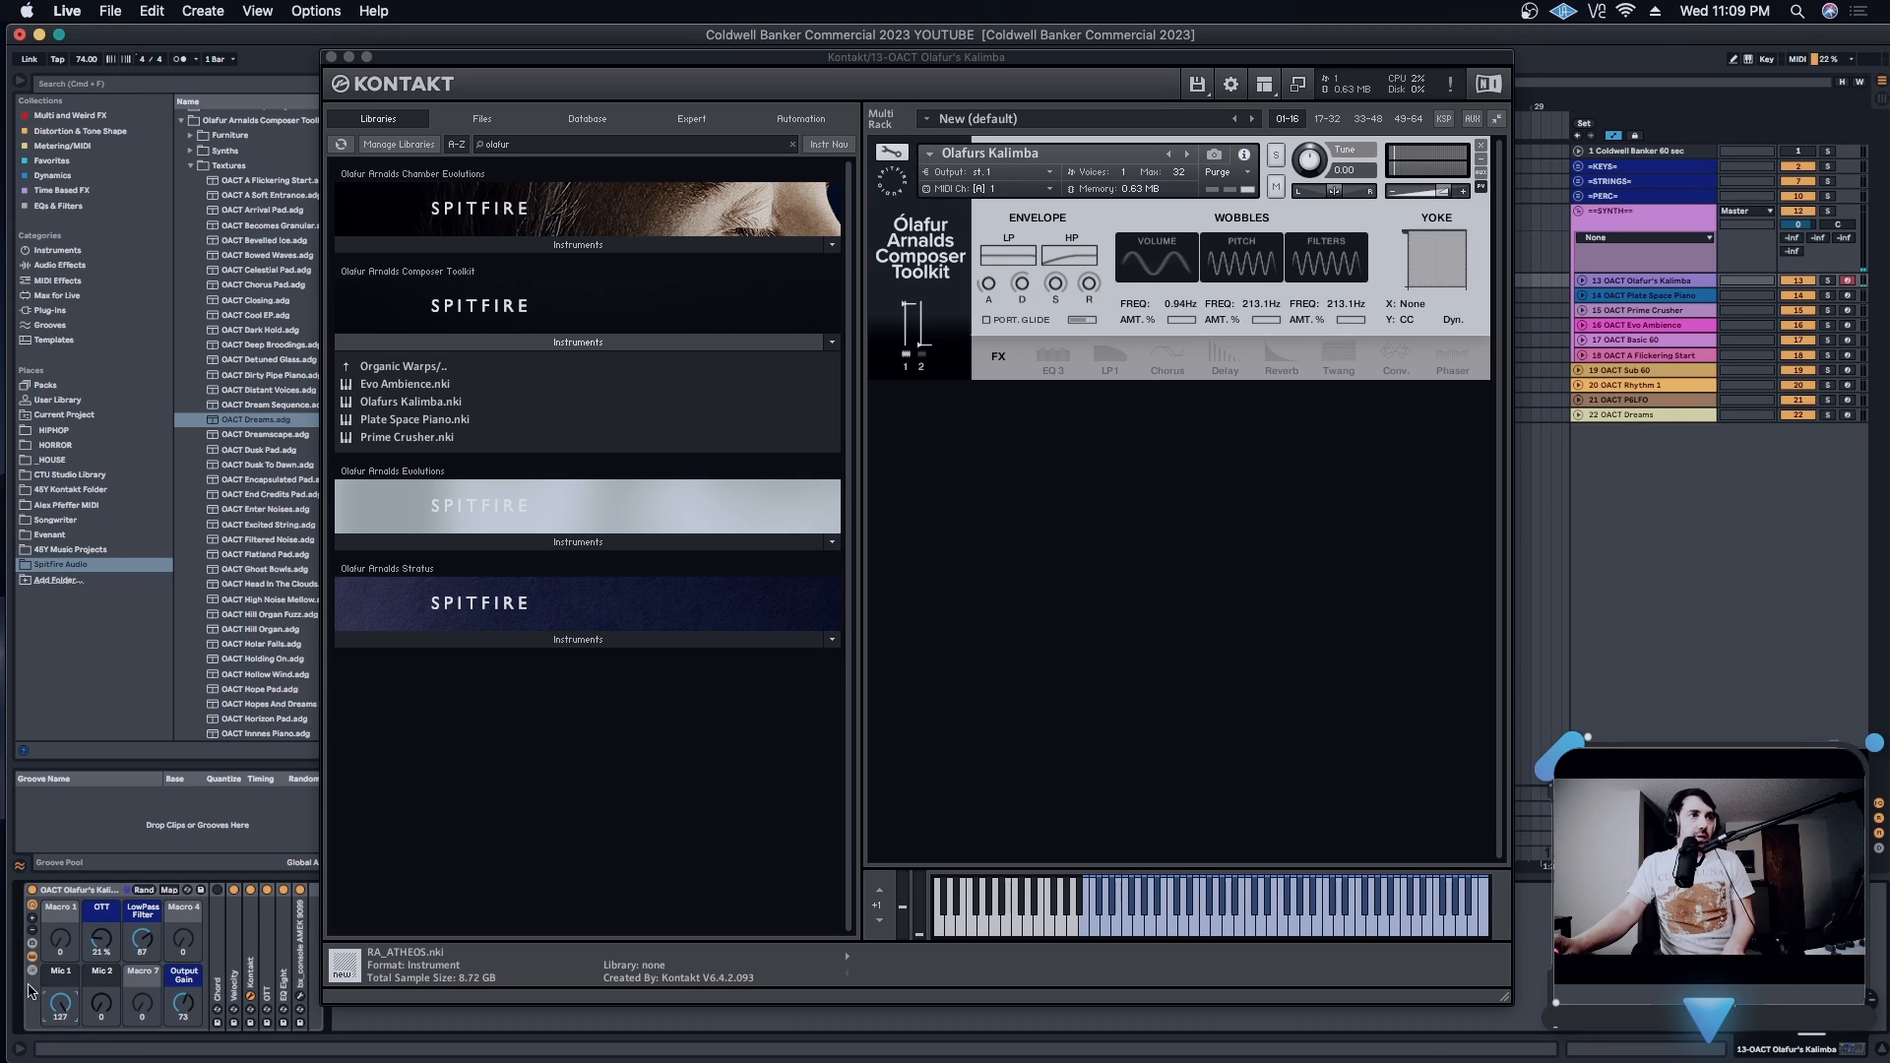
{"action": "mouse_move", "coordinate": [99, 1011]}
{"action": "left_mouse_down"}
{"action": "mouse_move", "coordinate": [100, 962]}
{"action": "mouse_move", "coordinate": [101, 1011]}
{"action": "left_mouse_up"}
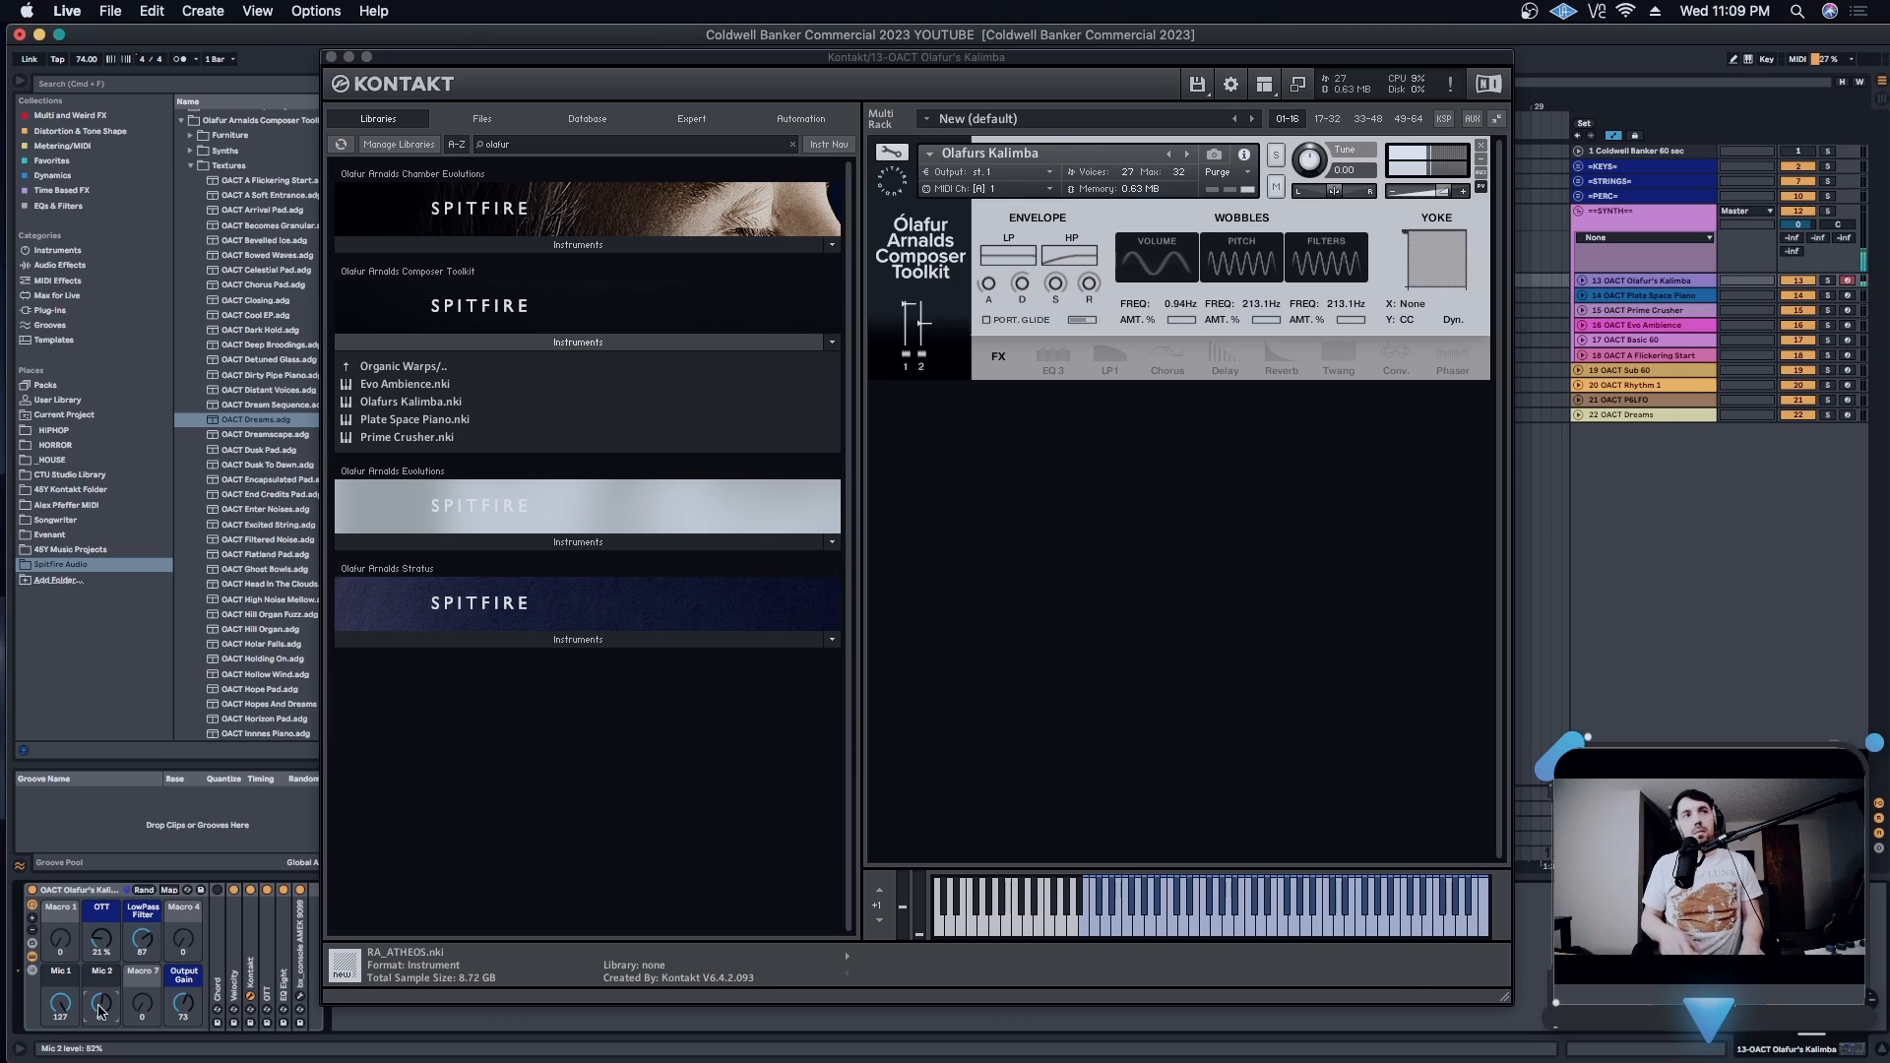
{"action": "left_click_drag", "start_coordinate": [102, 1011], "coordinate": [103, 1014]}
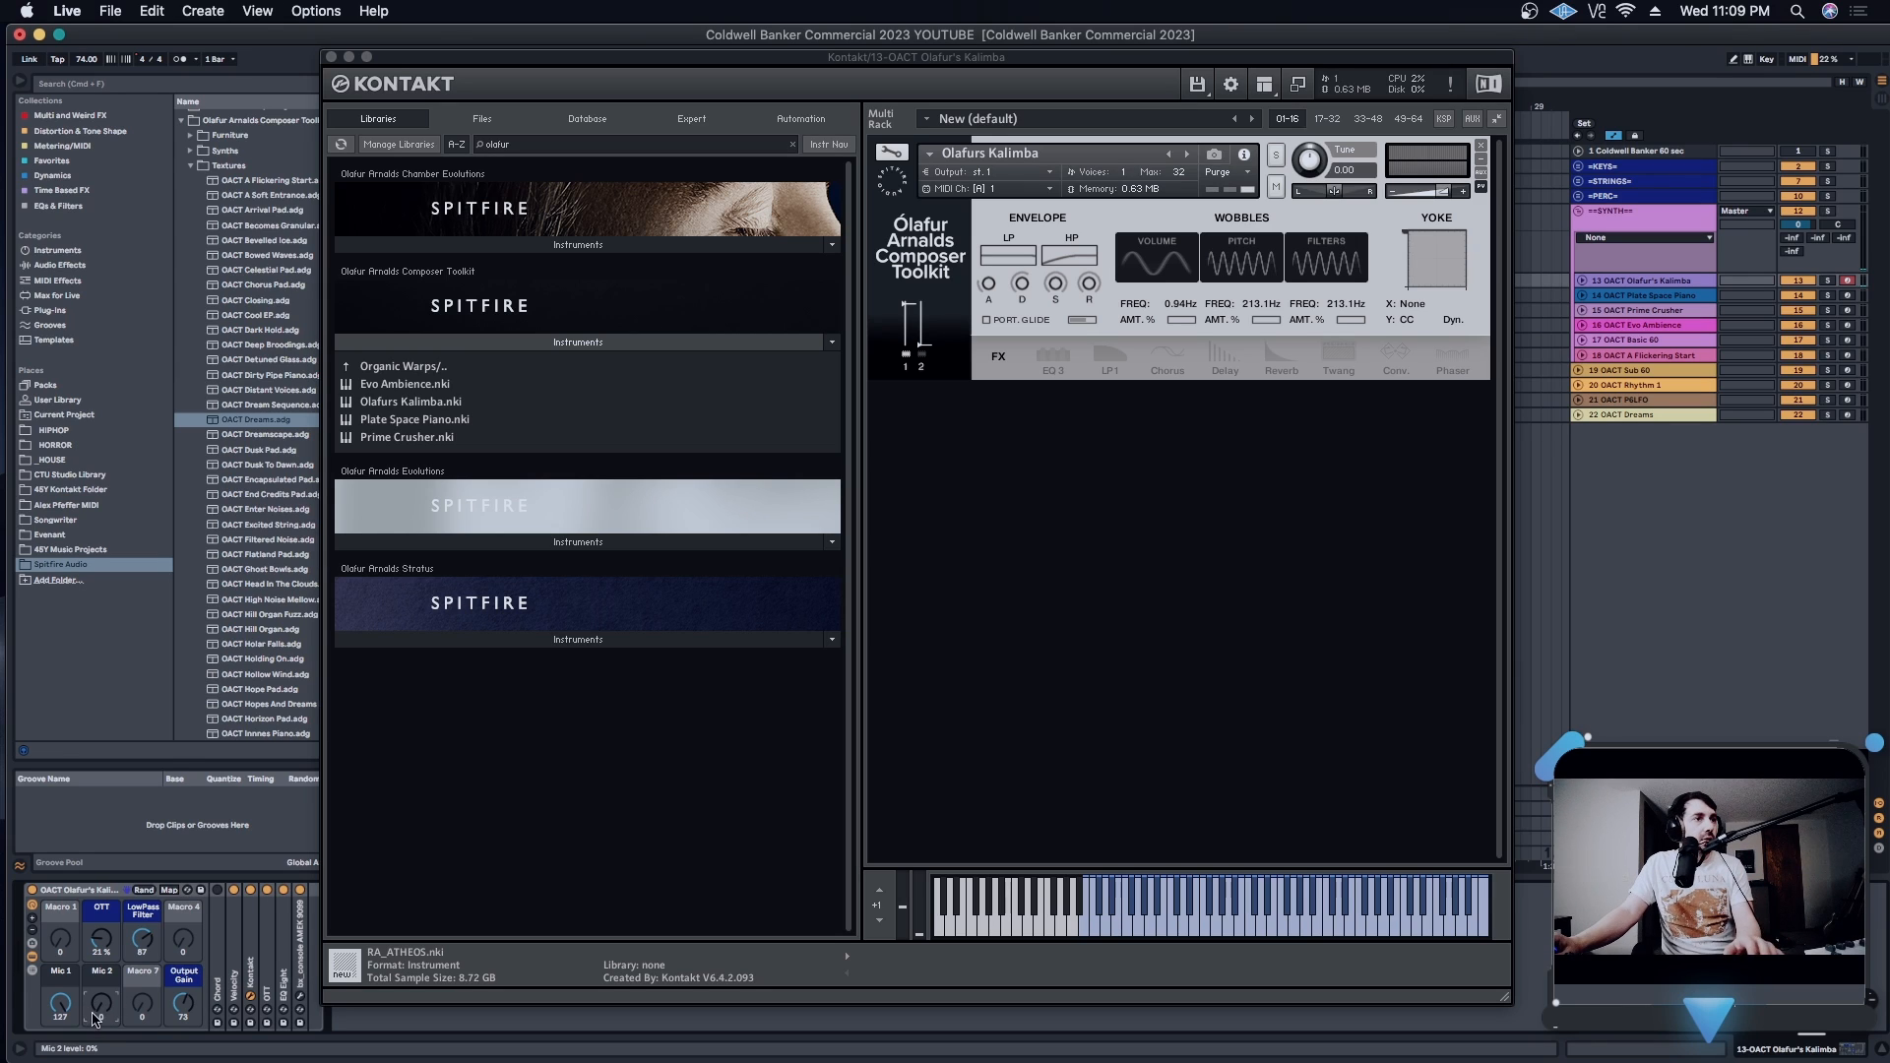
{"action": "mouse_move", "coordinate": [94, 1019]}
{"action": "left_mouse_down"}
{"action": "mouse_move", "coordinate": [95, 947]}
{"action": "mouse_move", "coordinate": [60, 1042]}
{"action": "mouse_move", "coordinate": [49, 982]}
{"action": "mouse_move", "coordinate": [102, 1012]}
{"action": "mouse_move", "coordinate": [101, 1046]}
{"action": "left_mouse_up"}
- Reposition the Kontakt window and show the MIDI CC learning option for the envelope's LP control, then dismiss it
{"action": "left_click_drag", "start_coordinate": [1129, 59], "coordinate": [1170, 89]}
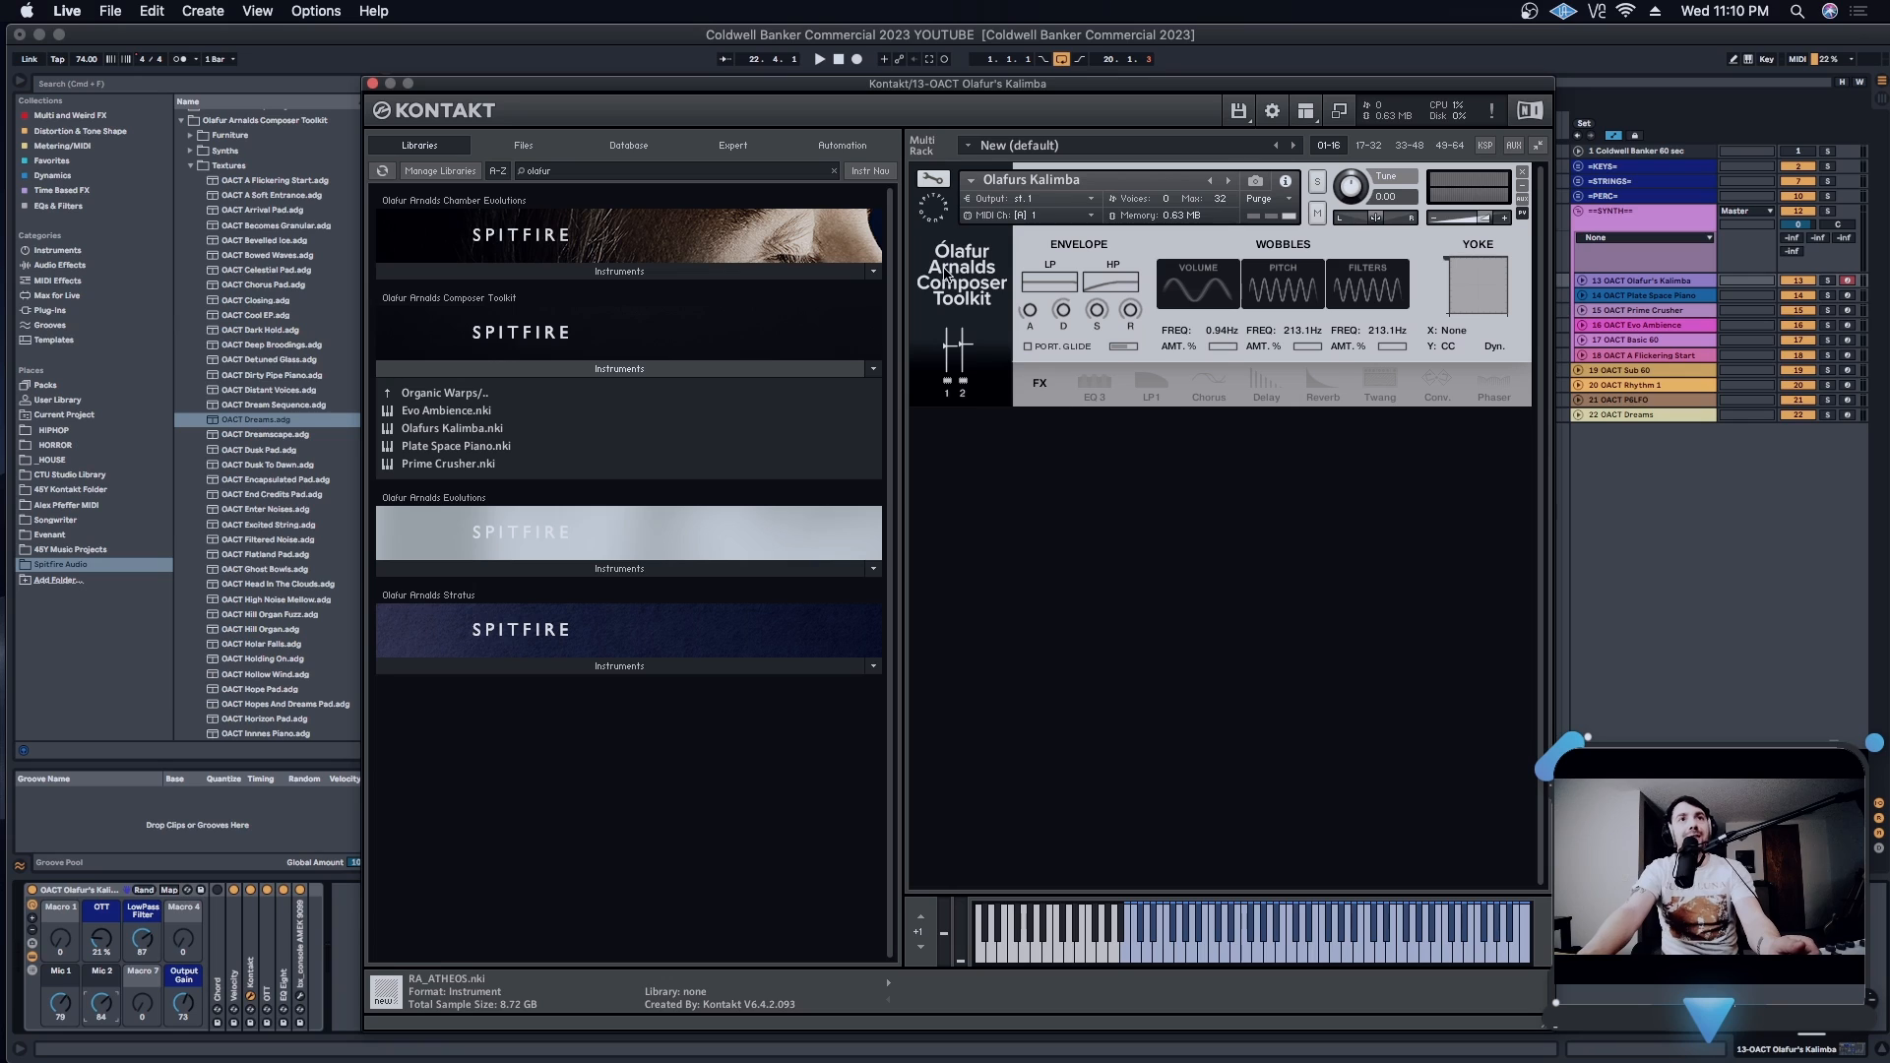
{"action": "right_click", "coordinate": [1050, 283]}
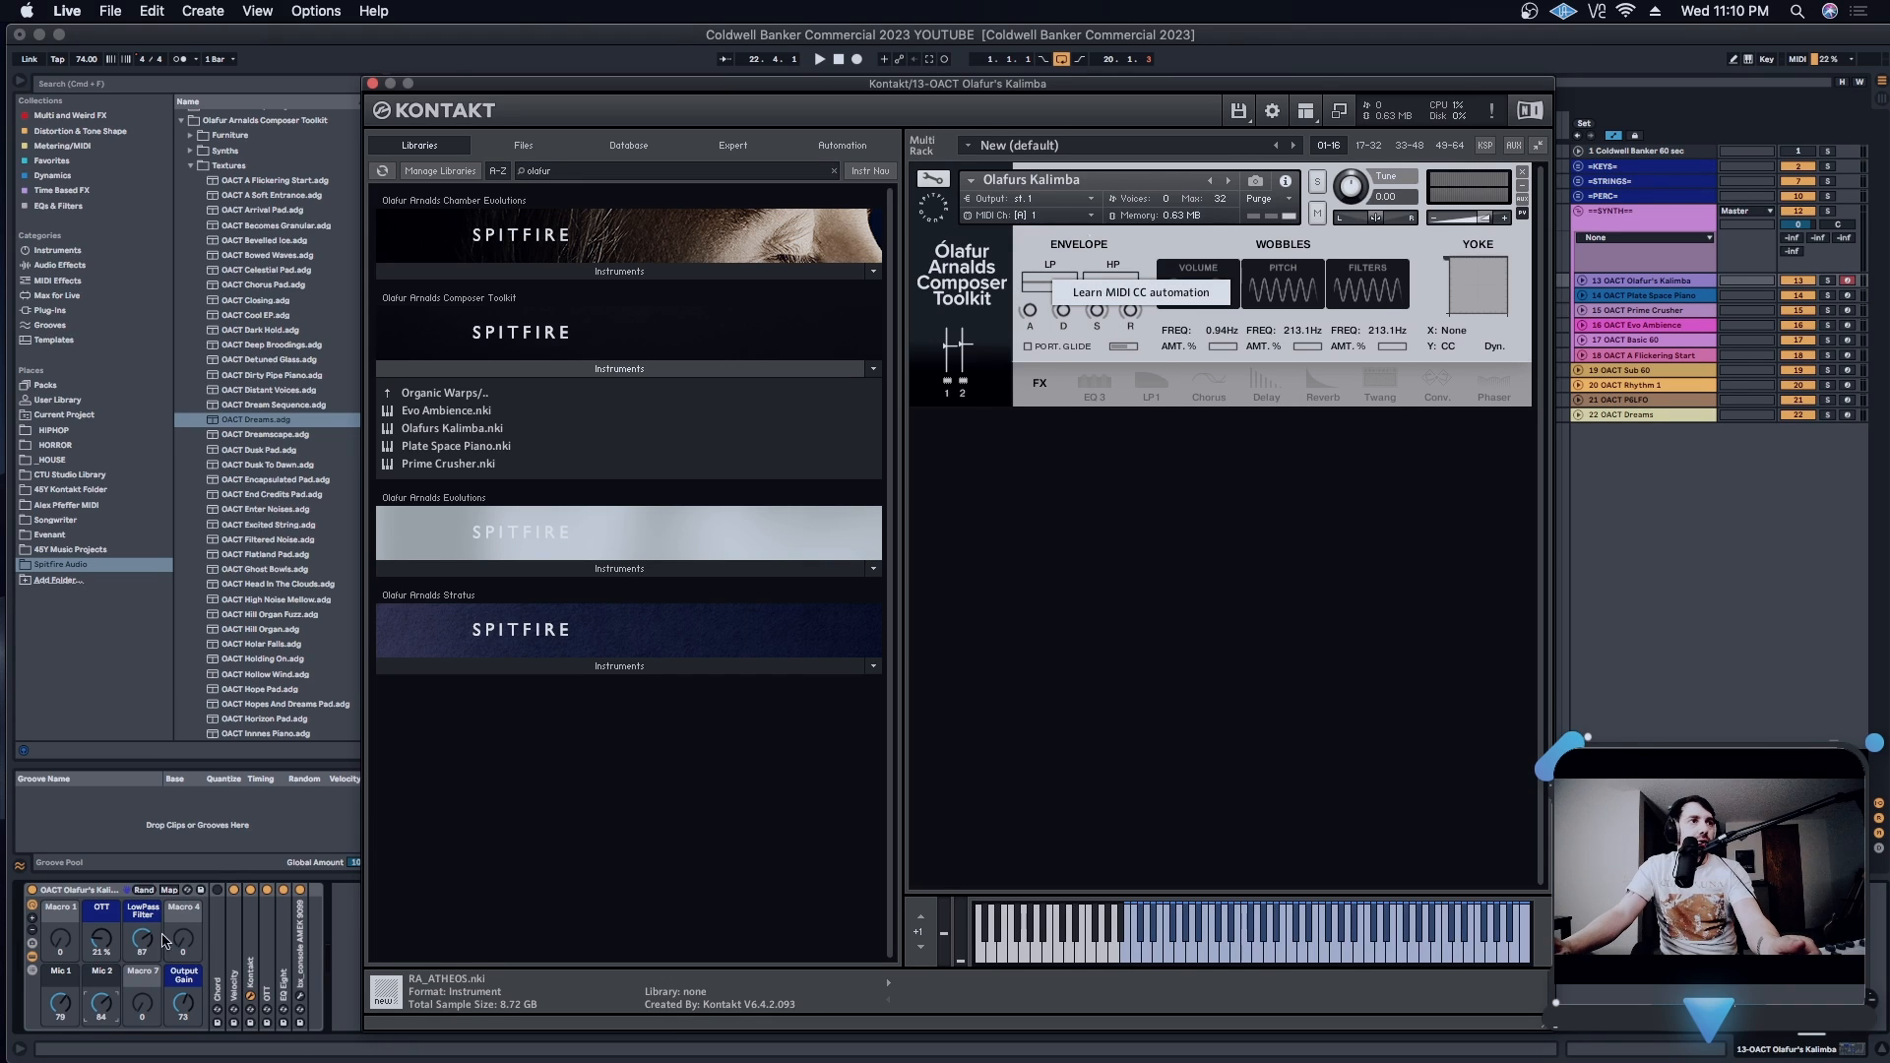
{"action": "left_click", "coordinate": [1046, 244]}
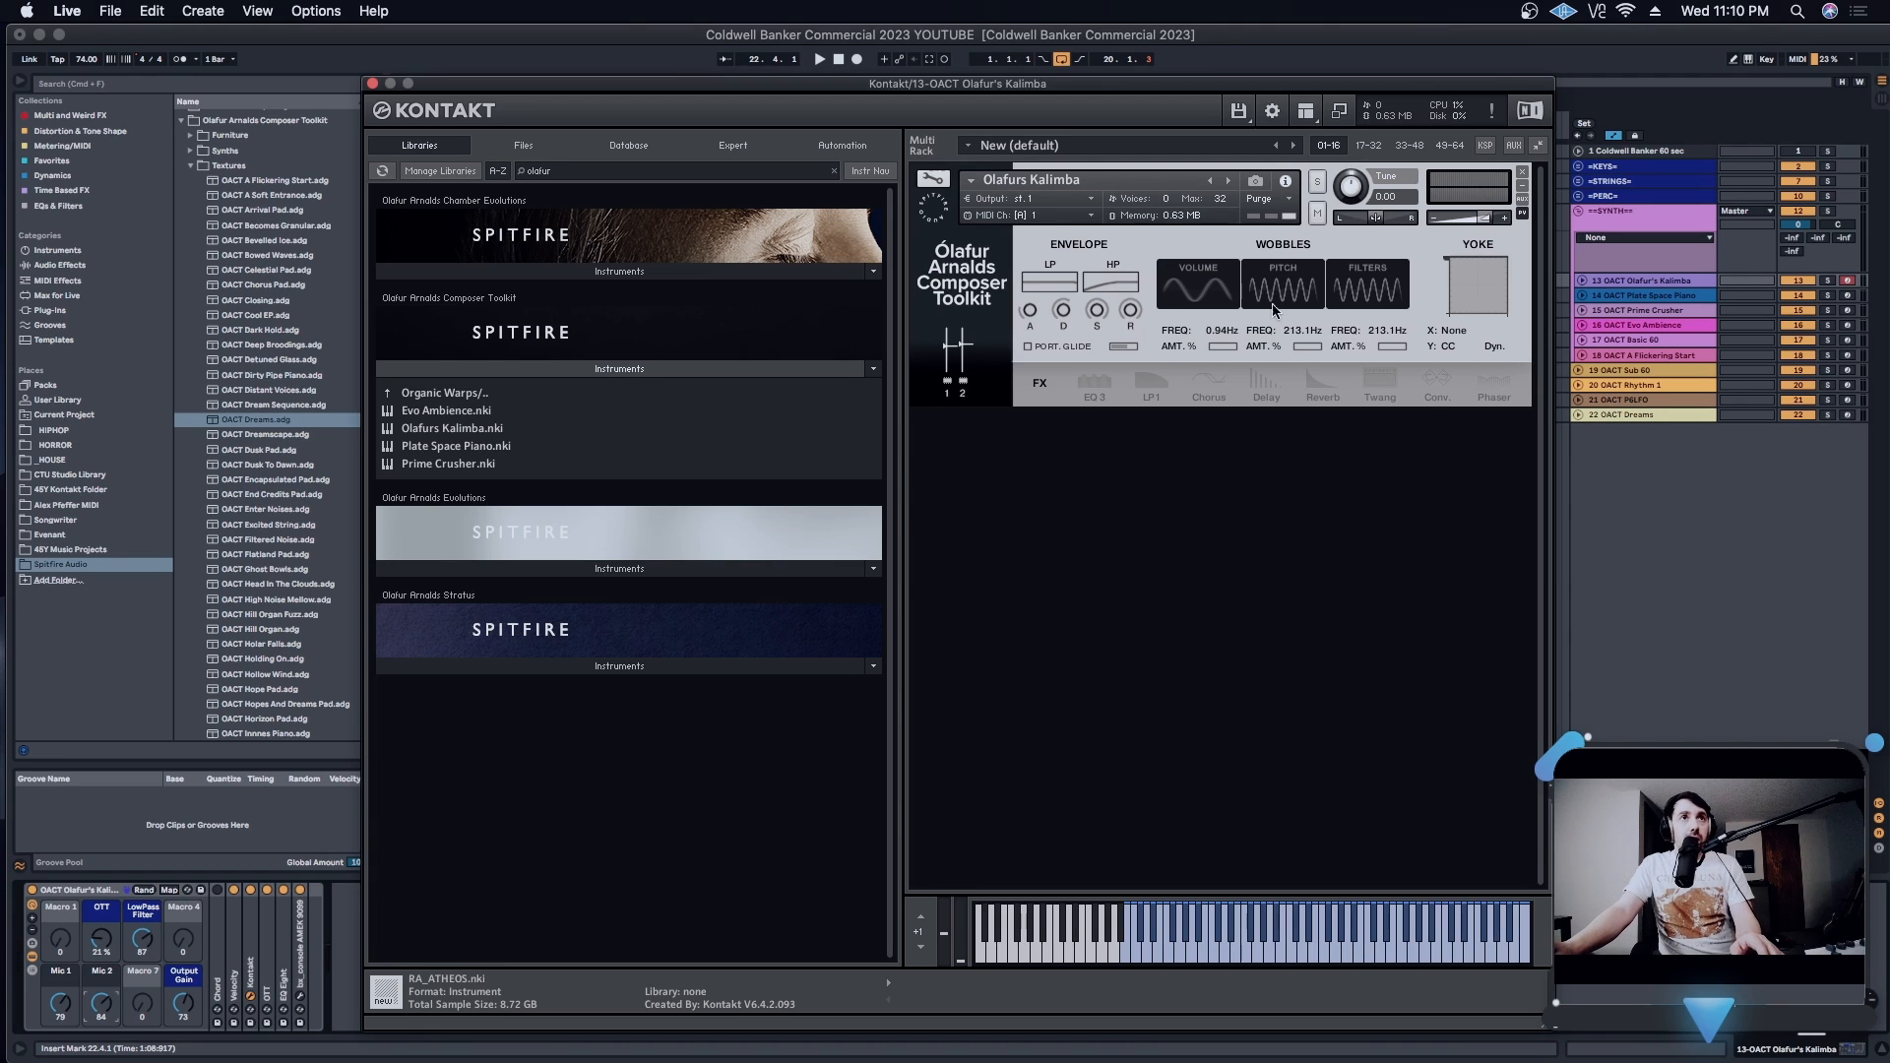
- Turn on the kalimba's Delay effect and open its Time, Damp, Pan, Feedb., Dry and Wet controls
{"action": "left_click", "coordinate": [1266, 382]}
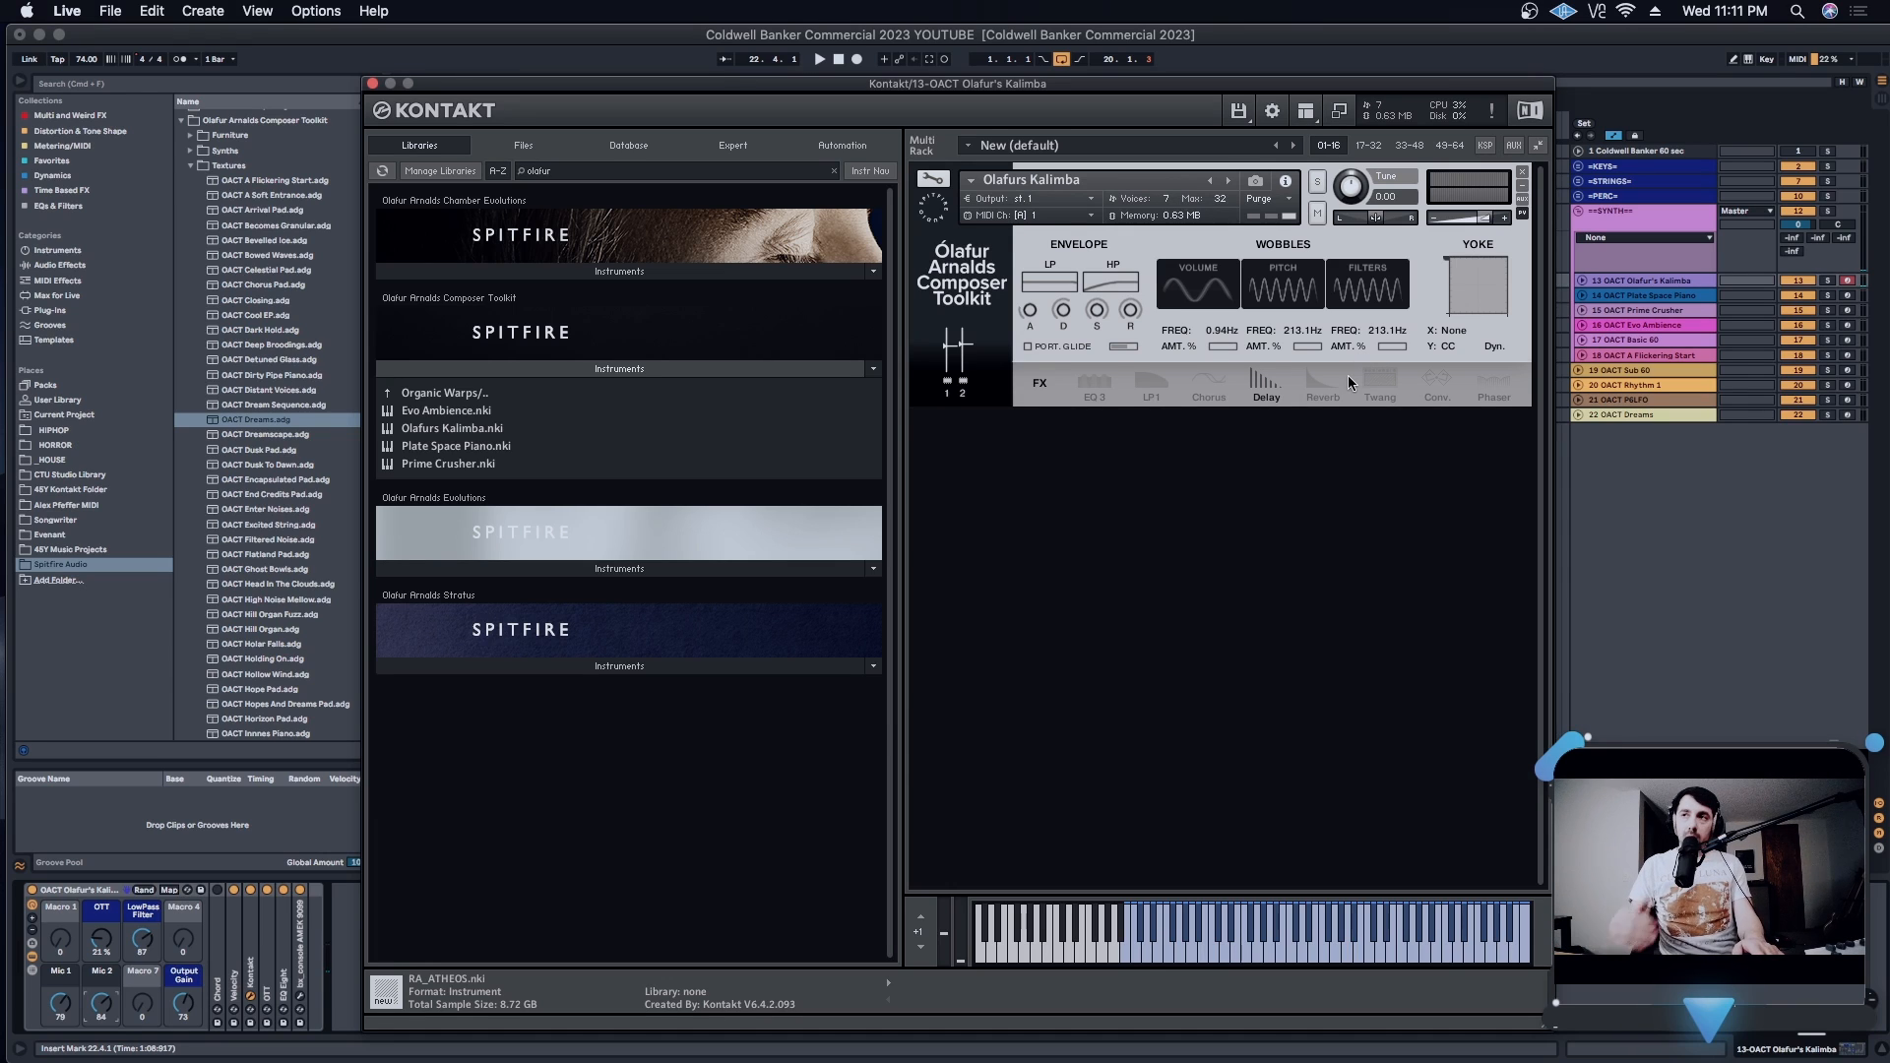
{"action": "left_click", "coordinate": [1267, 385]}
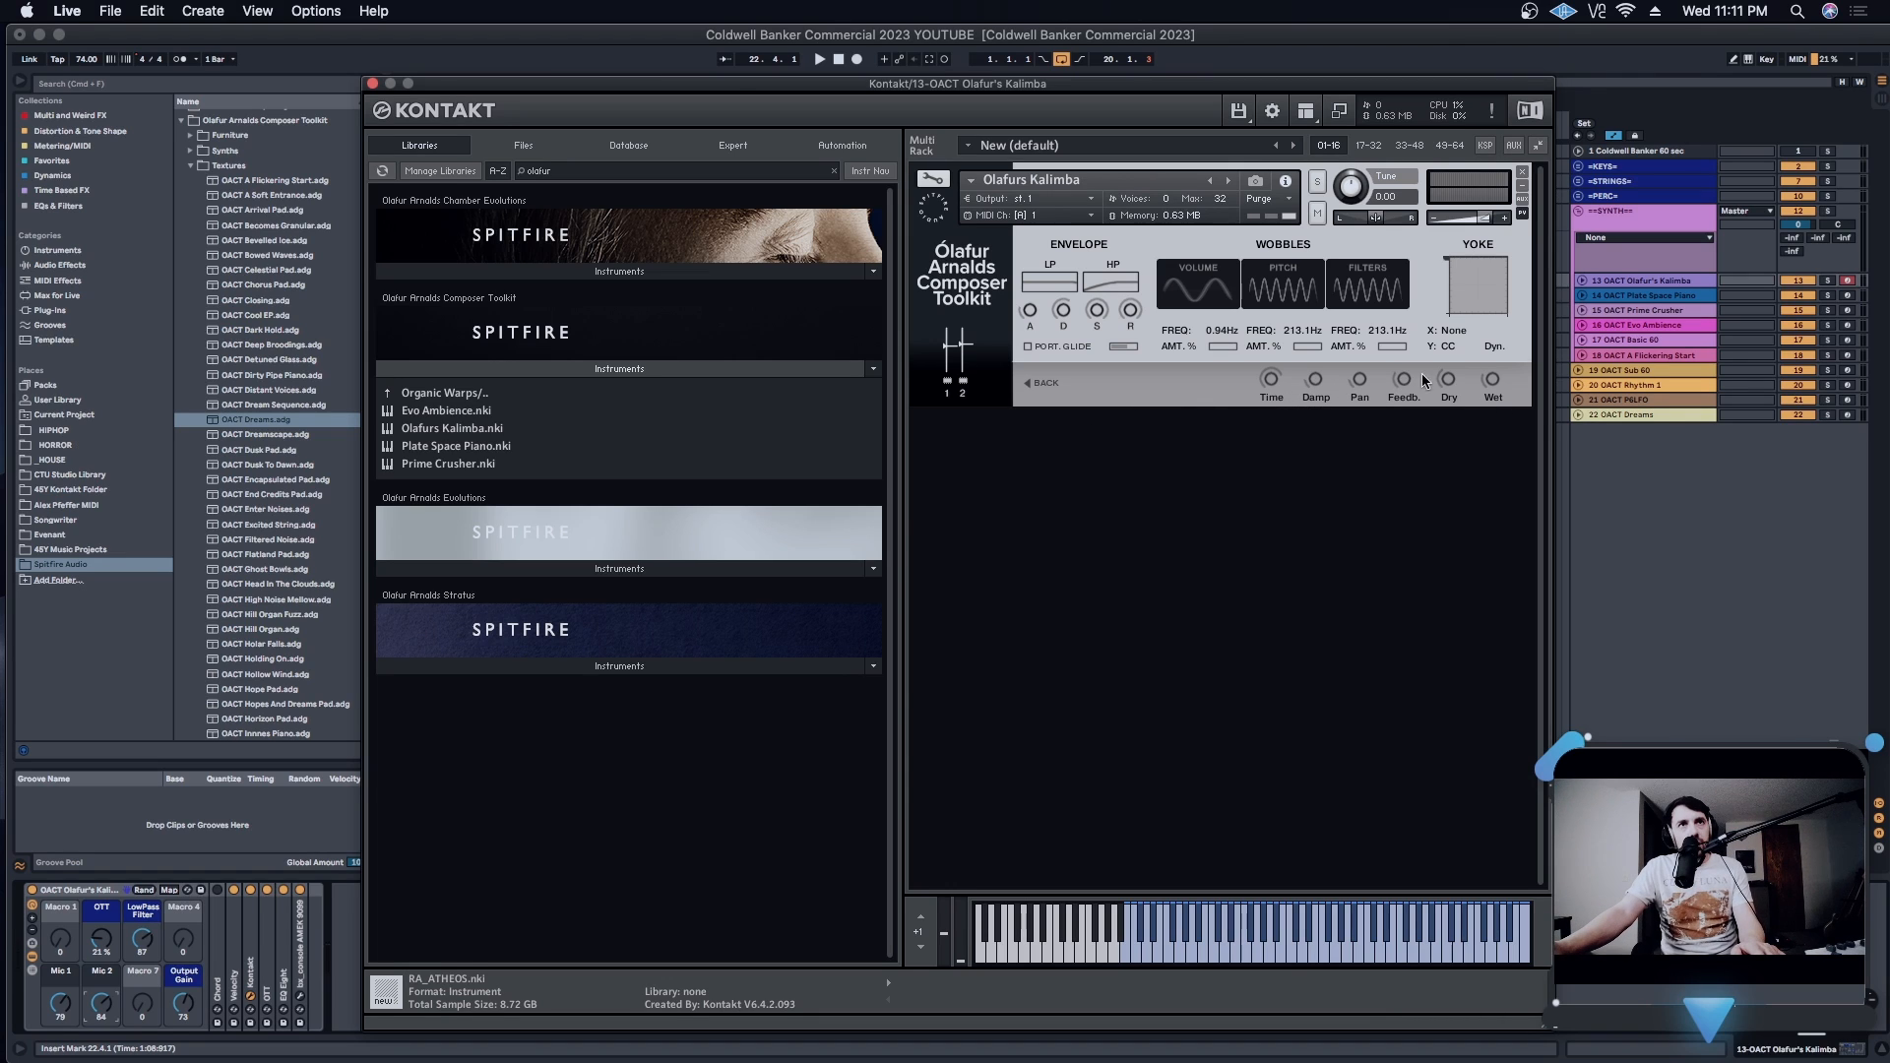
{"action": "left_click", "coordinate": [1041, 383]}
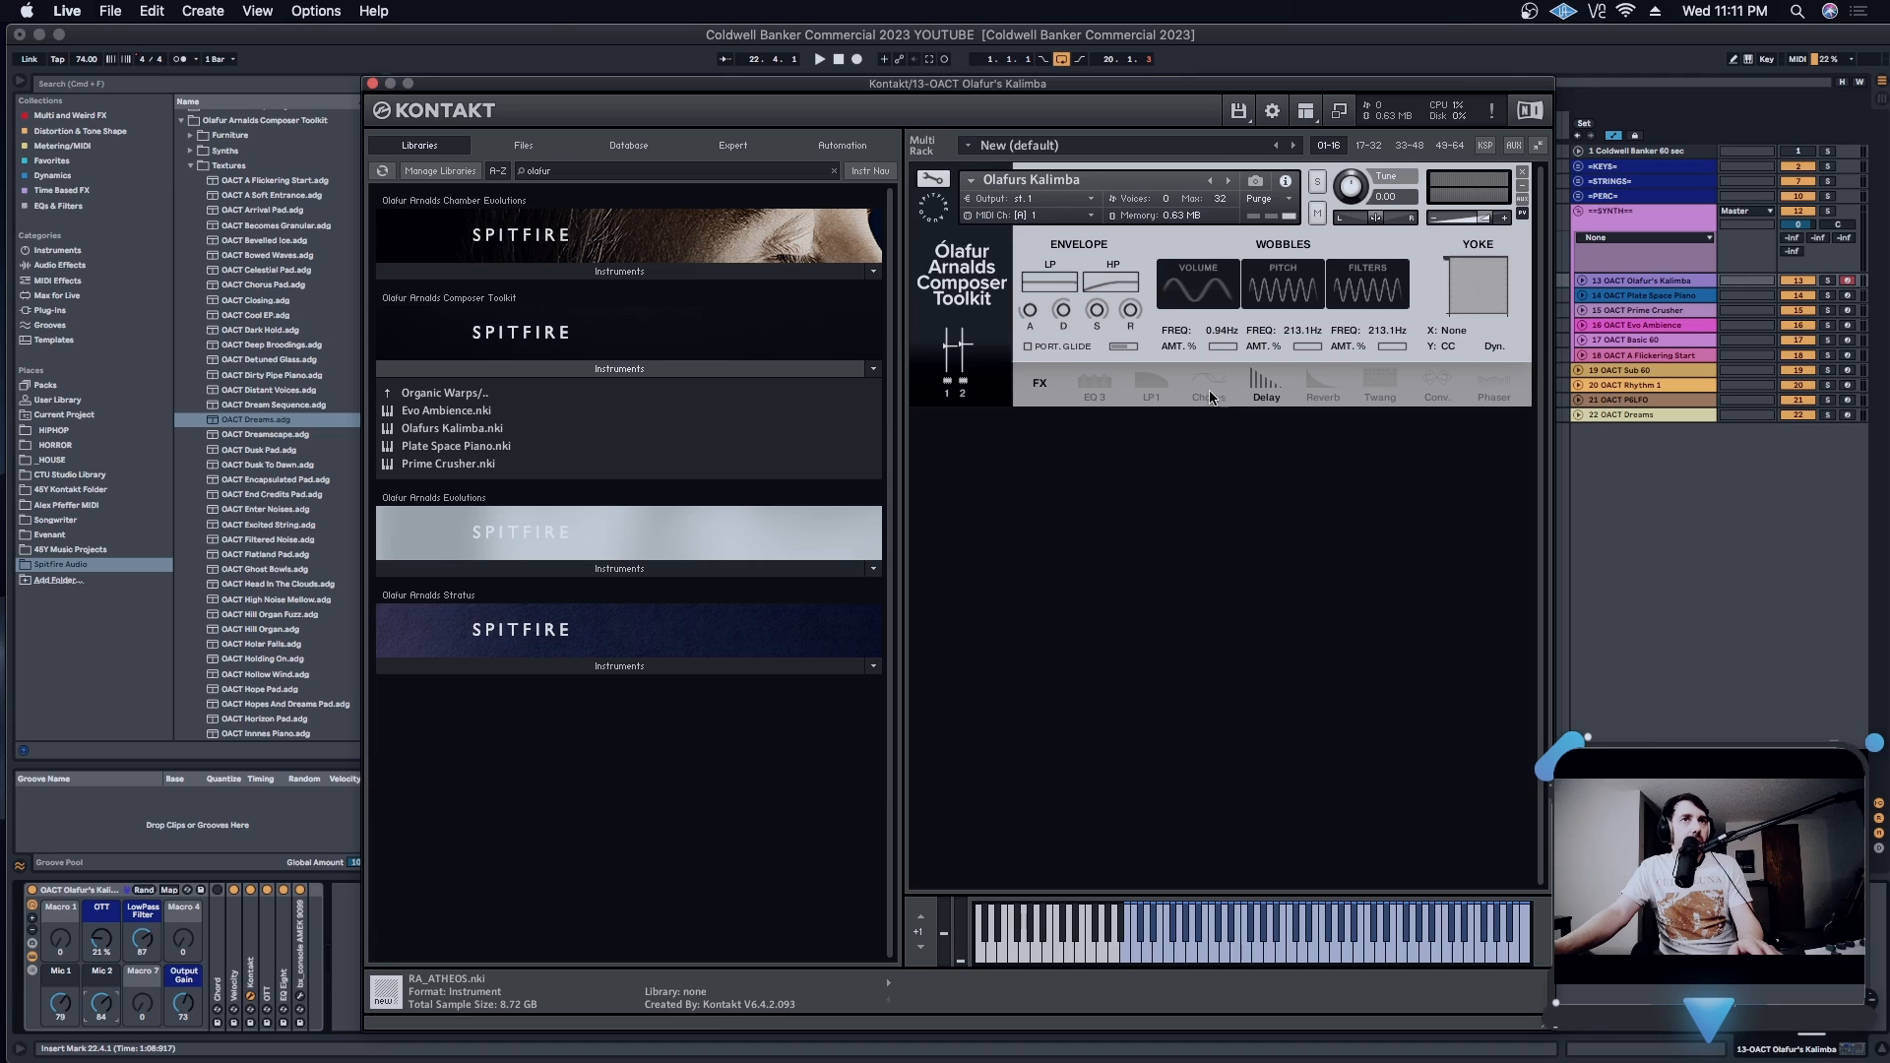
{"action": "left_click", "coordinate": [1264, 386]}
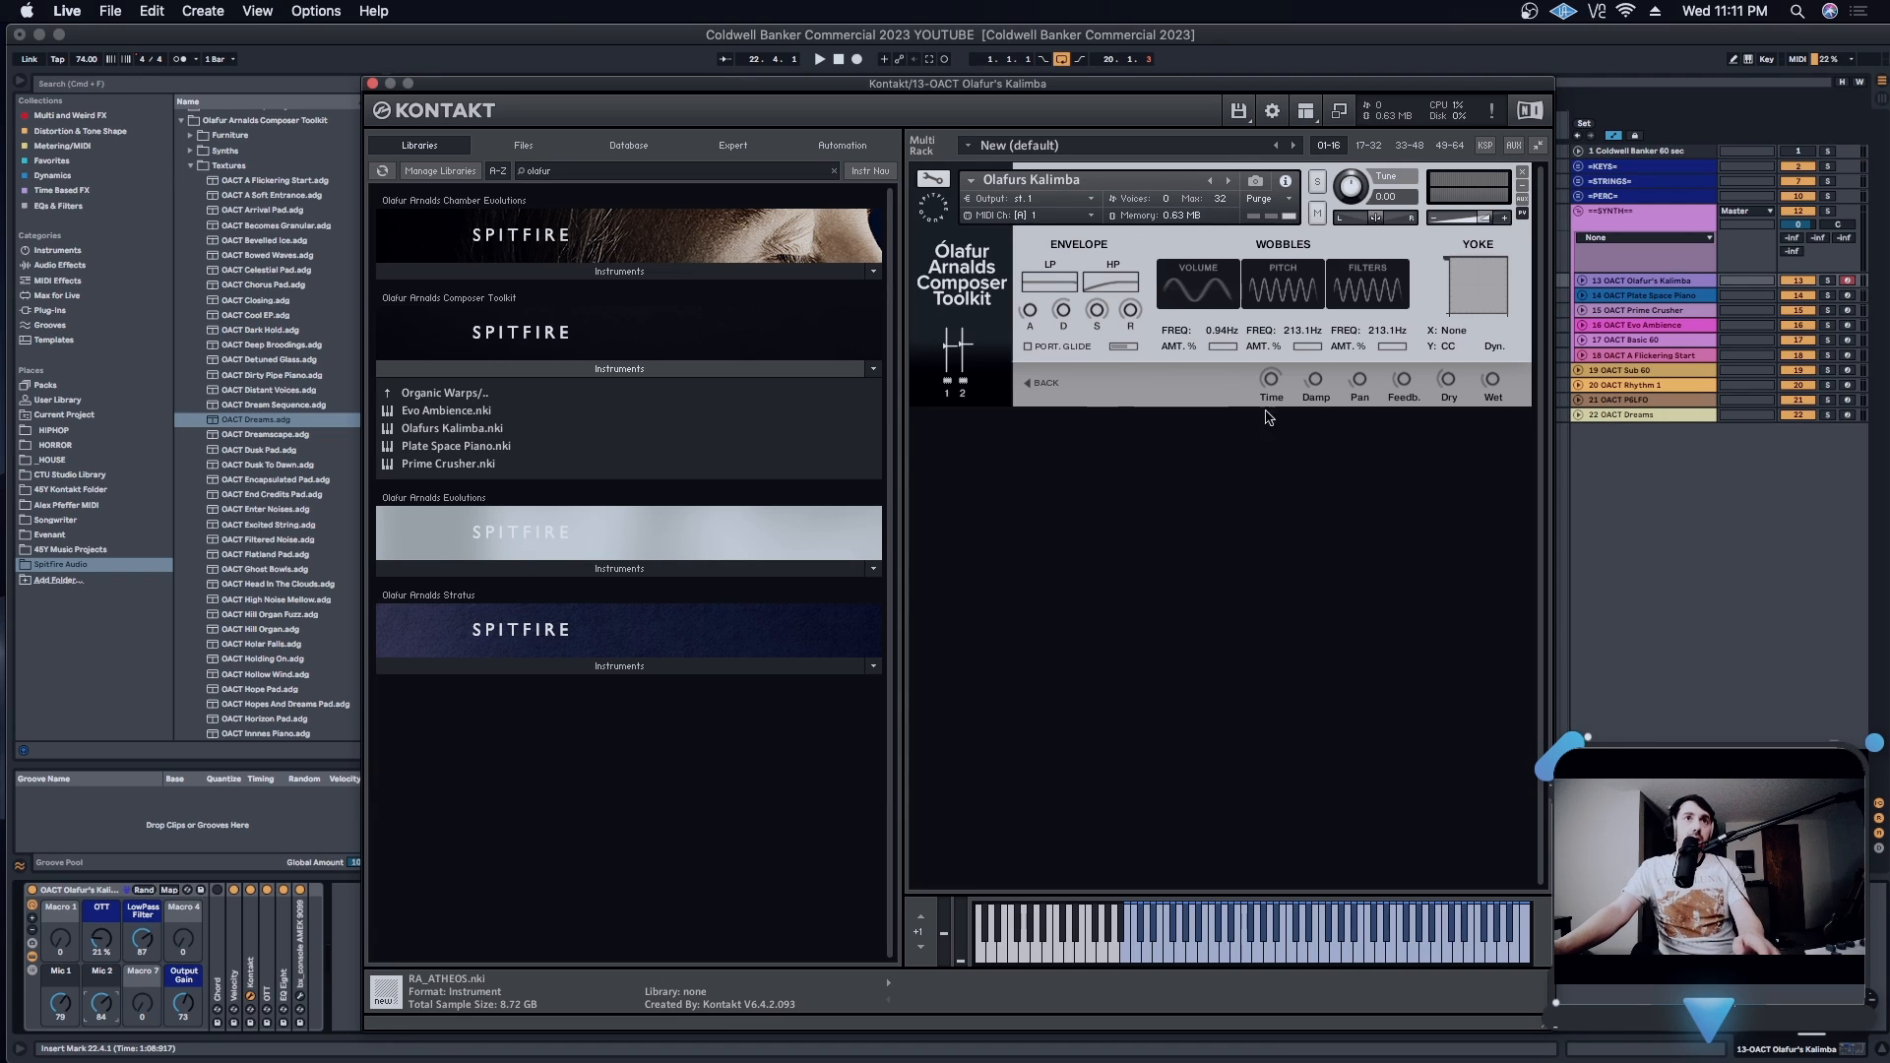
{"action": "left_click", "coordinate": [1313, 382]}
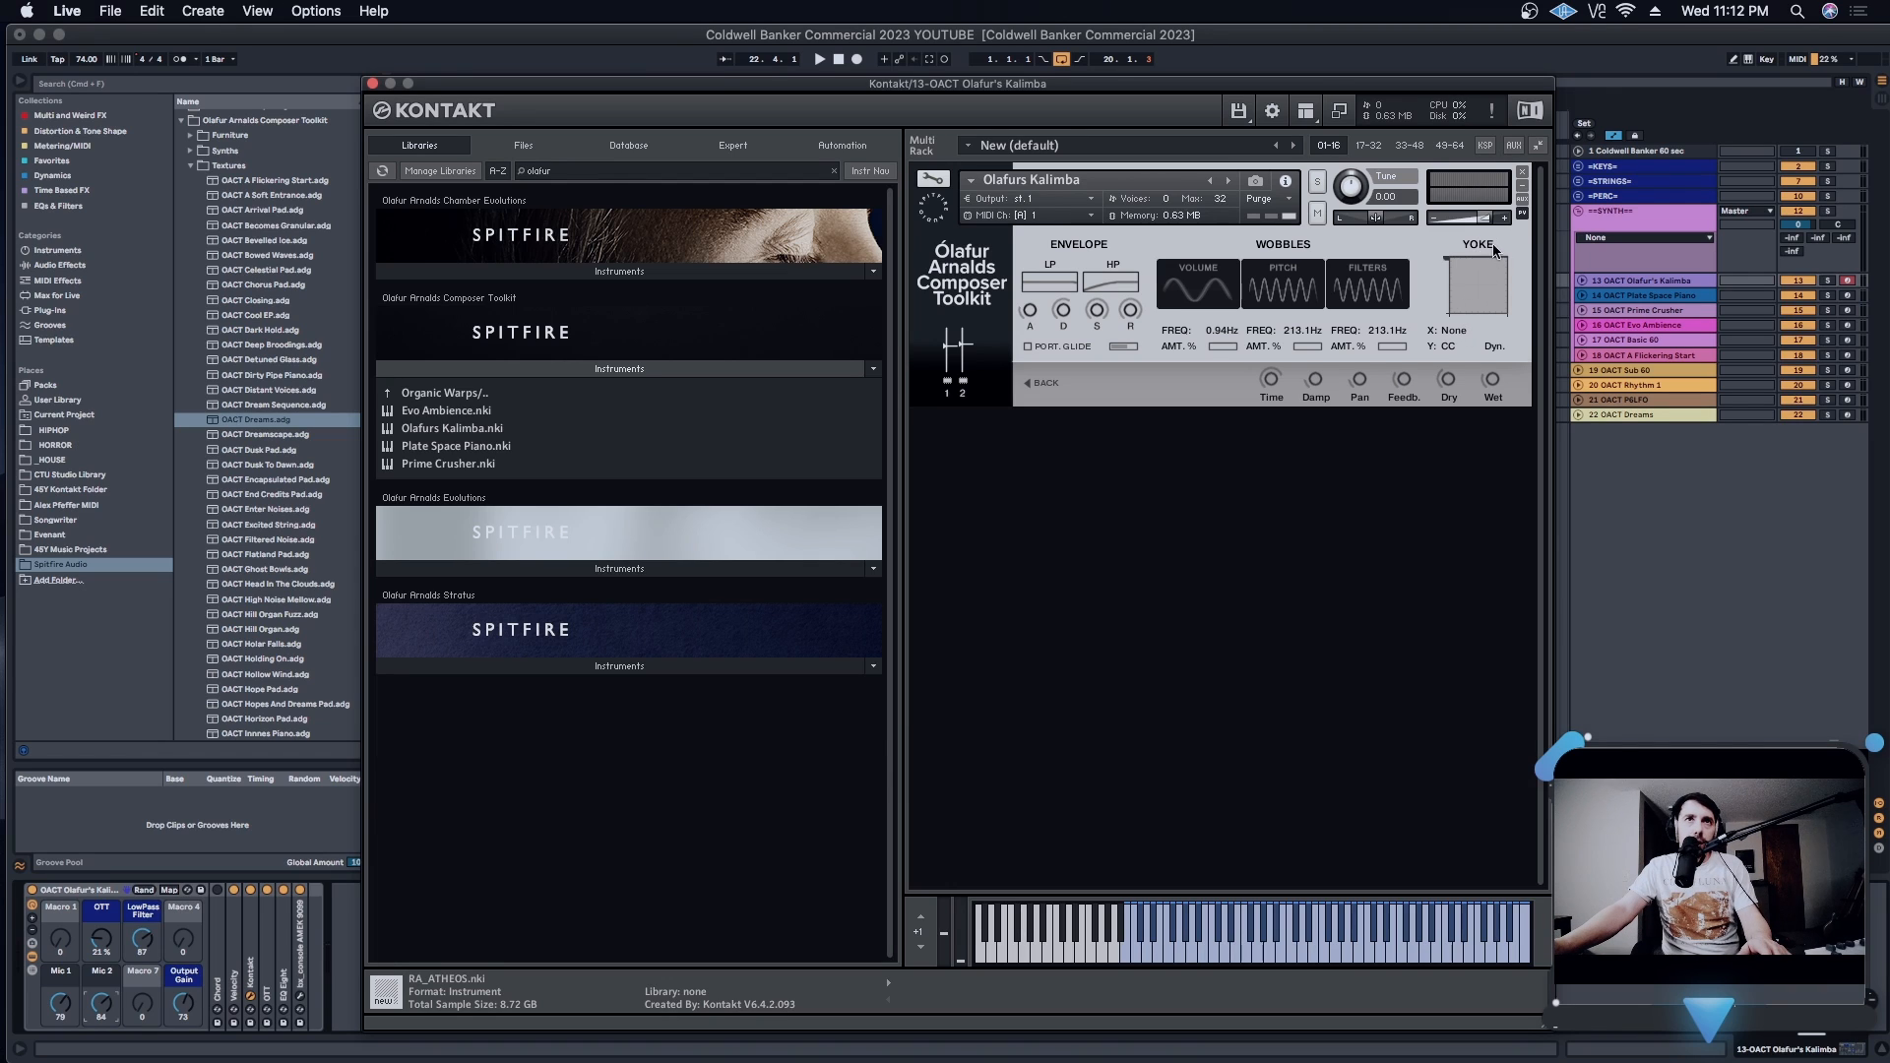
{"action": "left_click", "coordinate": [1038, 384]}
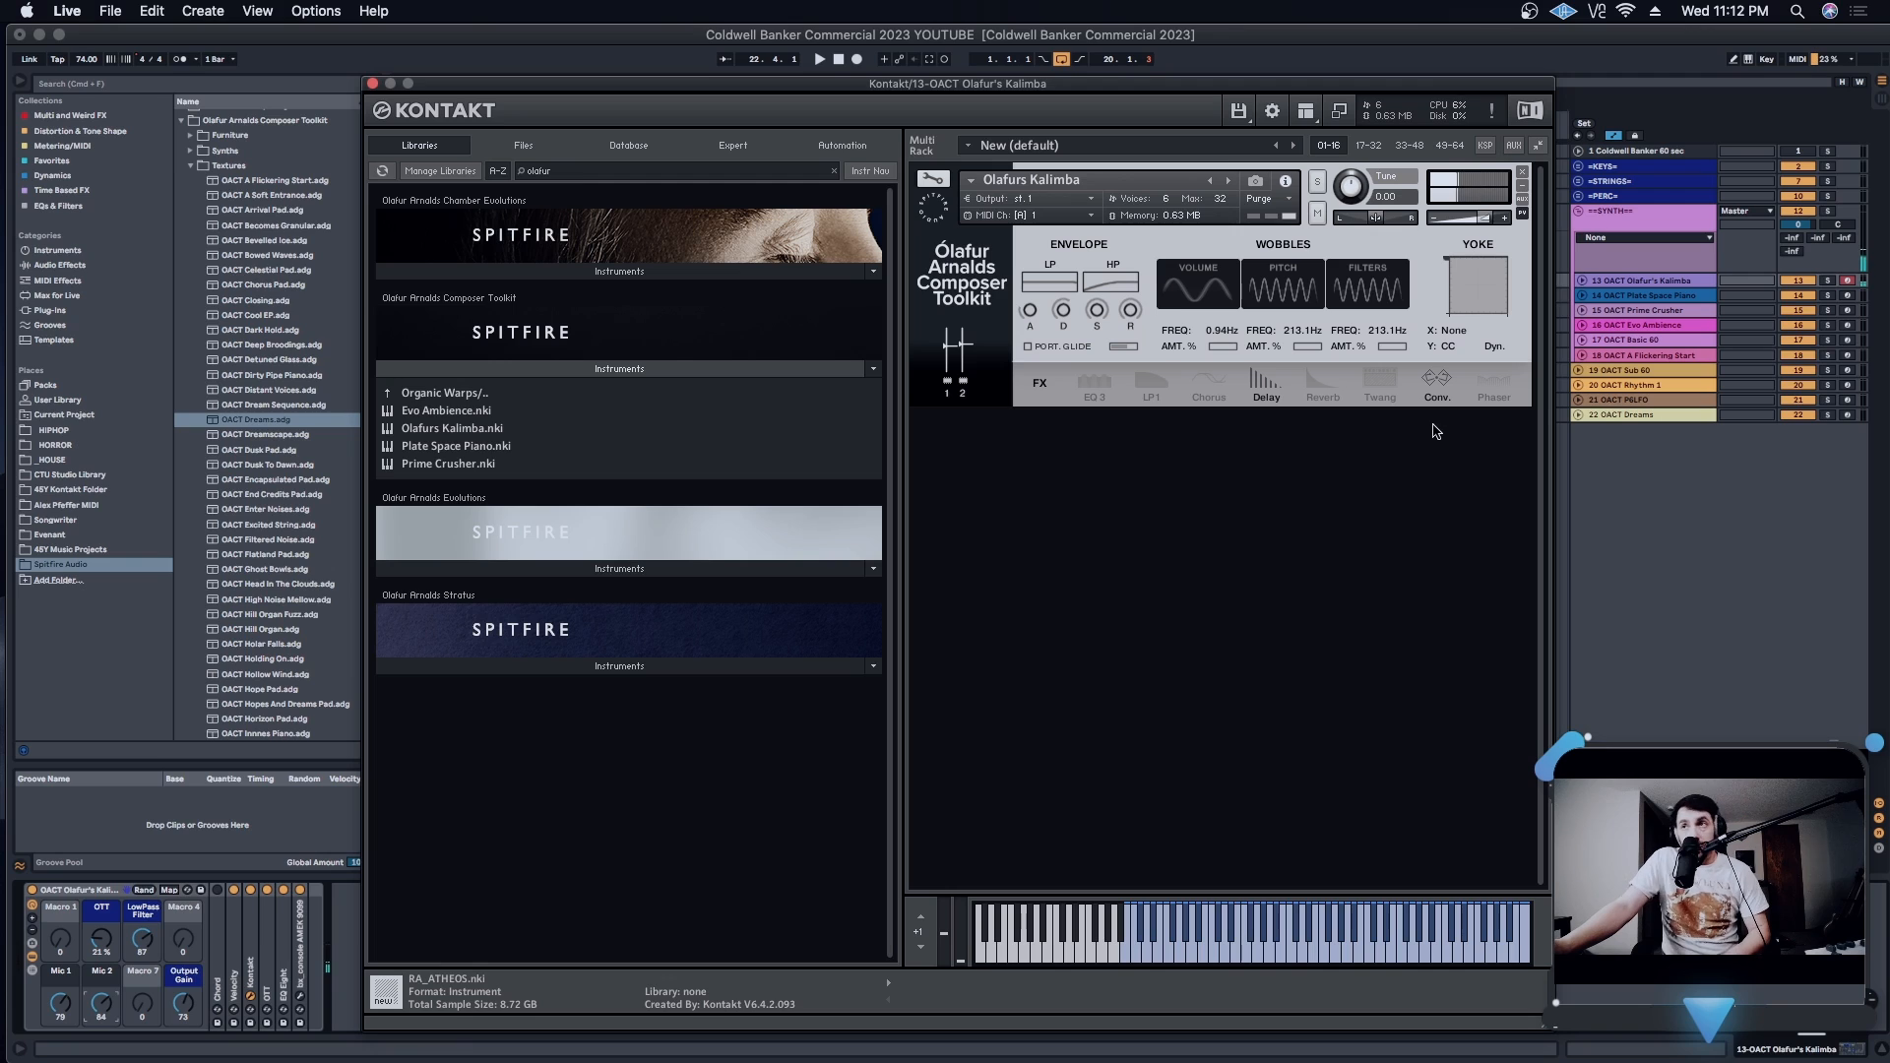
{"action": "left_click", "coordinate": [1267, 390]}
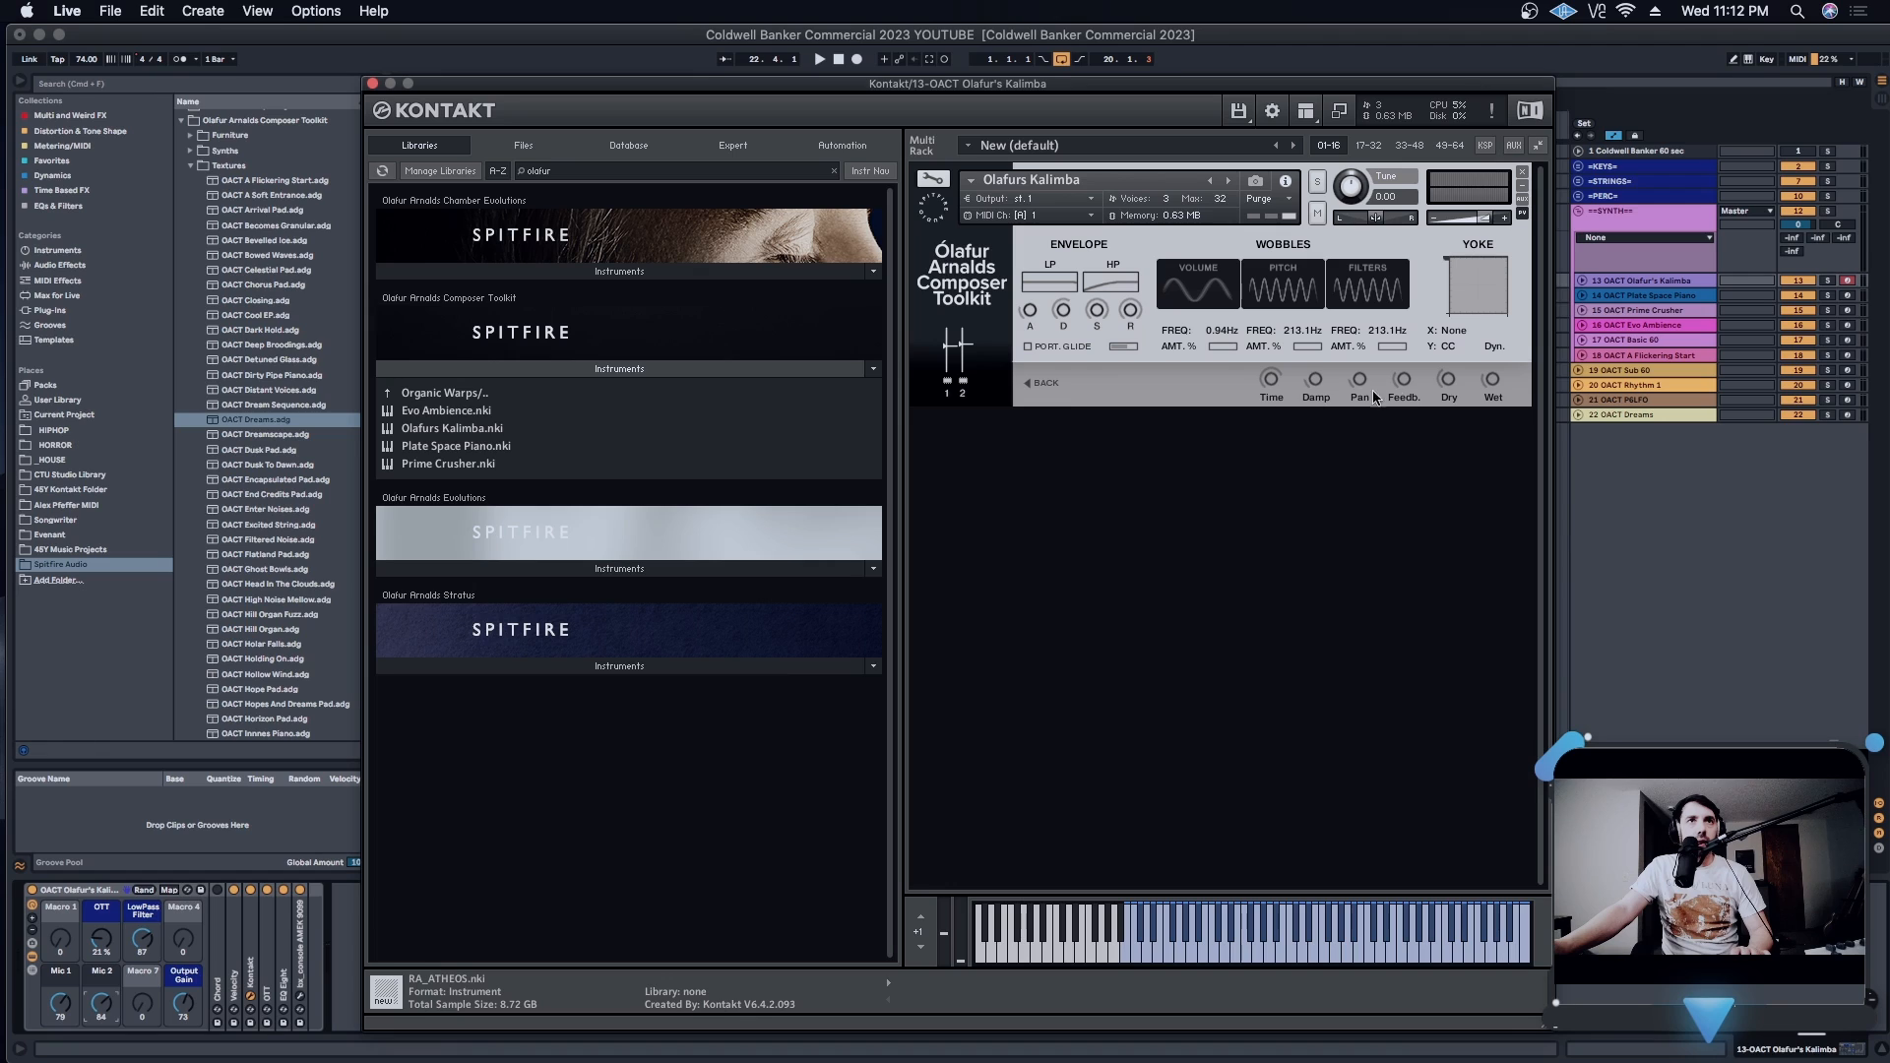
- Assign the Yoke pad's Y axis to Delay Wet and its X axis to Delay Time
{"action": "mouse_move", "coordinate": [1494, 386]}
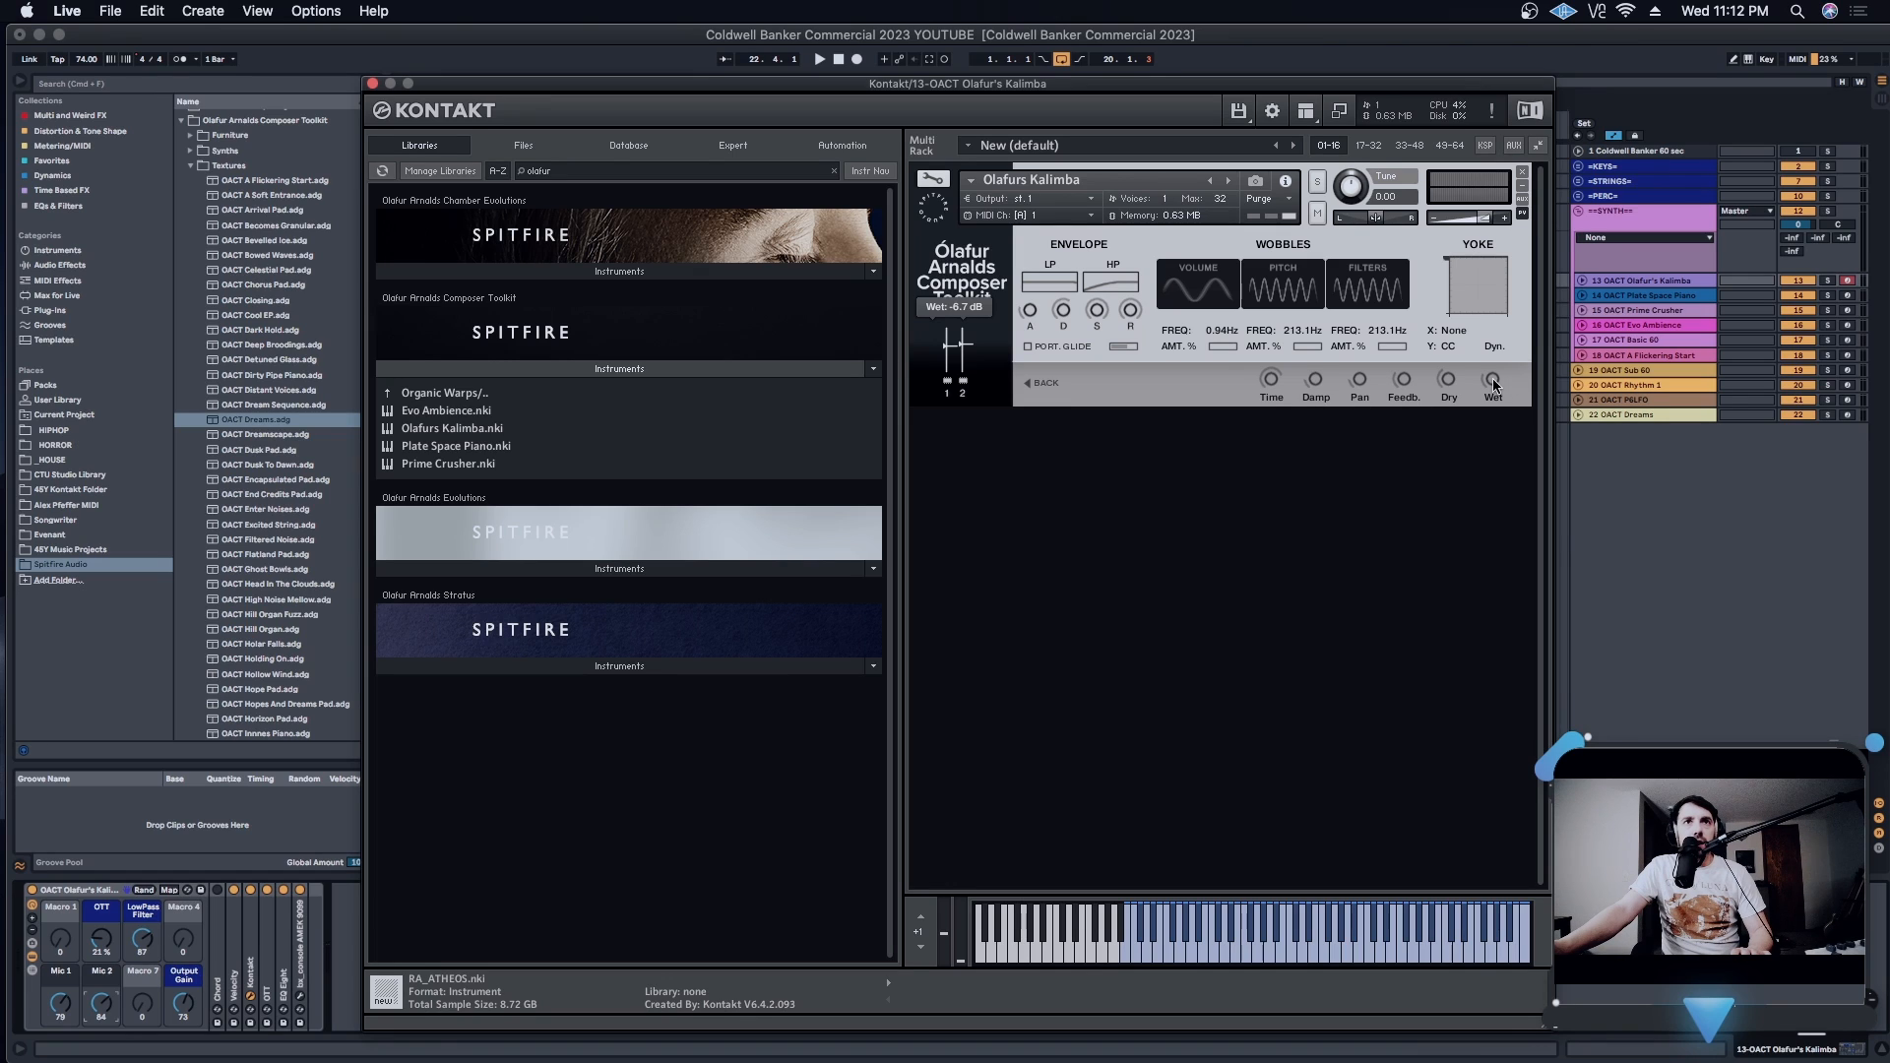
{"action": "left_click", "coordinate": [1443, 347]}
{"action": "left_click", "coordinate": [1472, 443]}
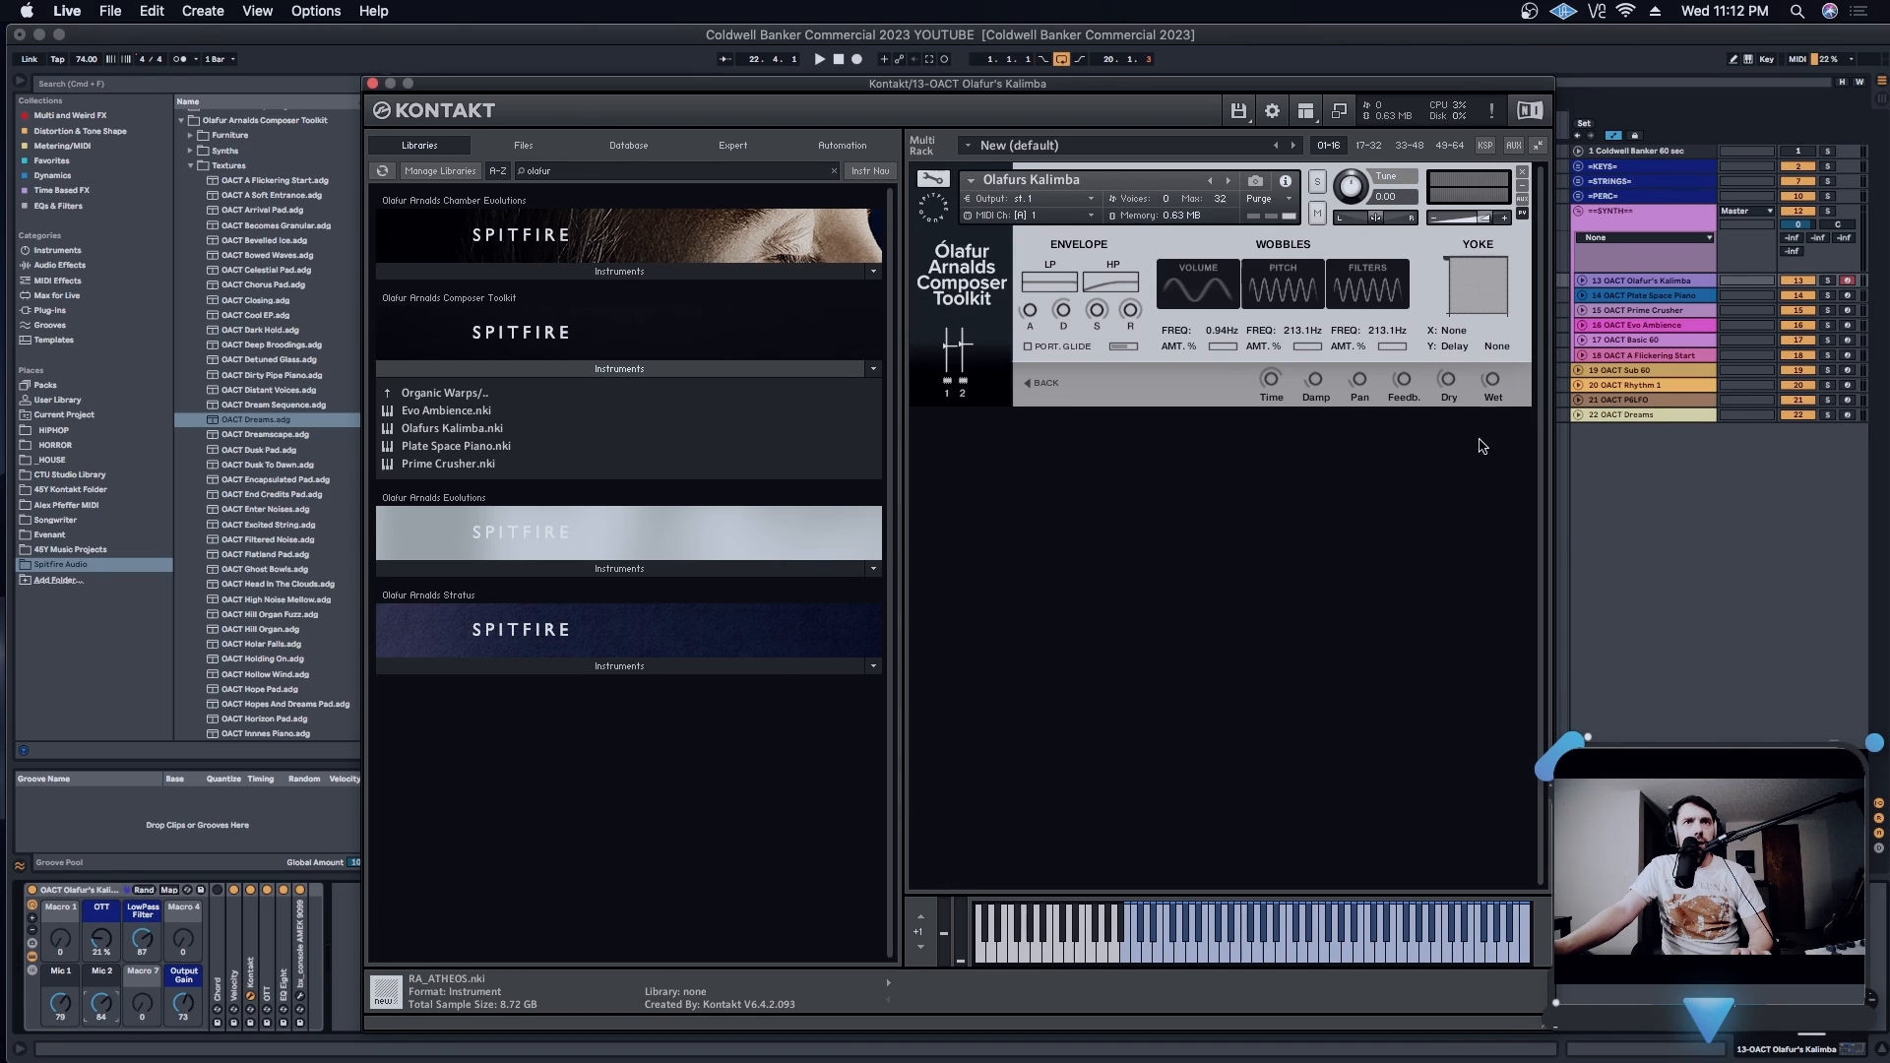
{"action": "left_click", "coordinate": [1501, 350]}
{"action": "left_click", "coordinate": [1512, 455]}
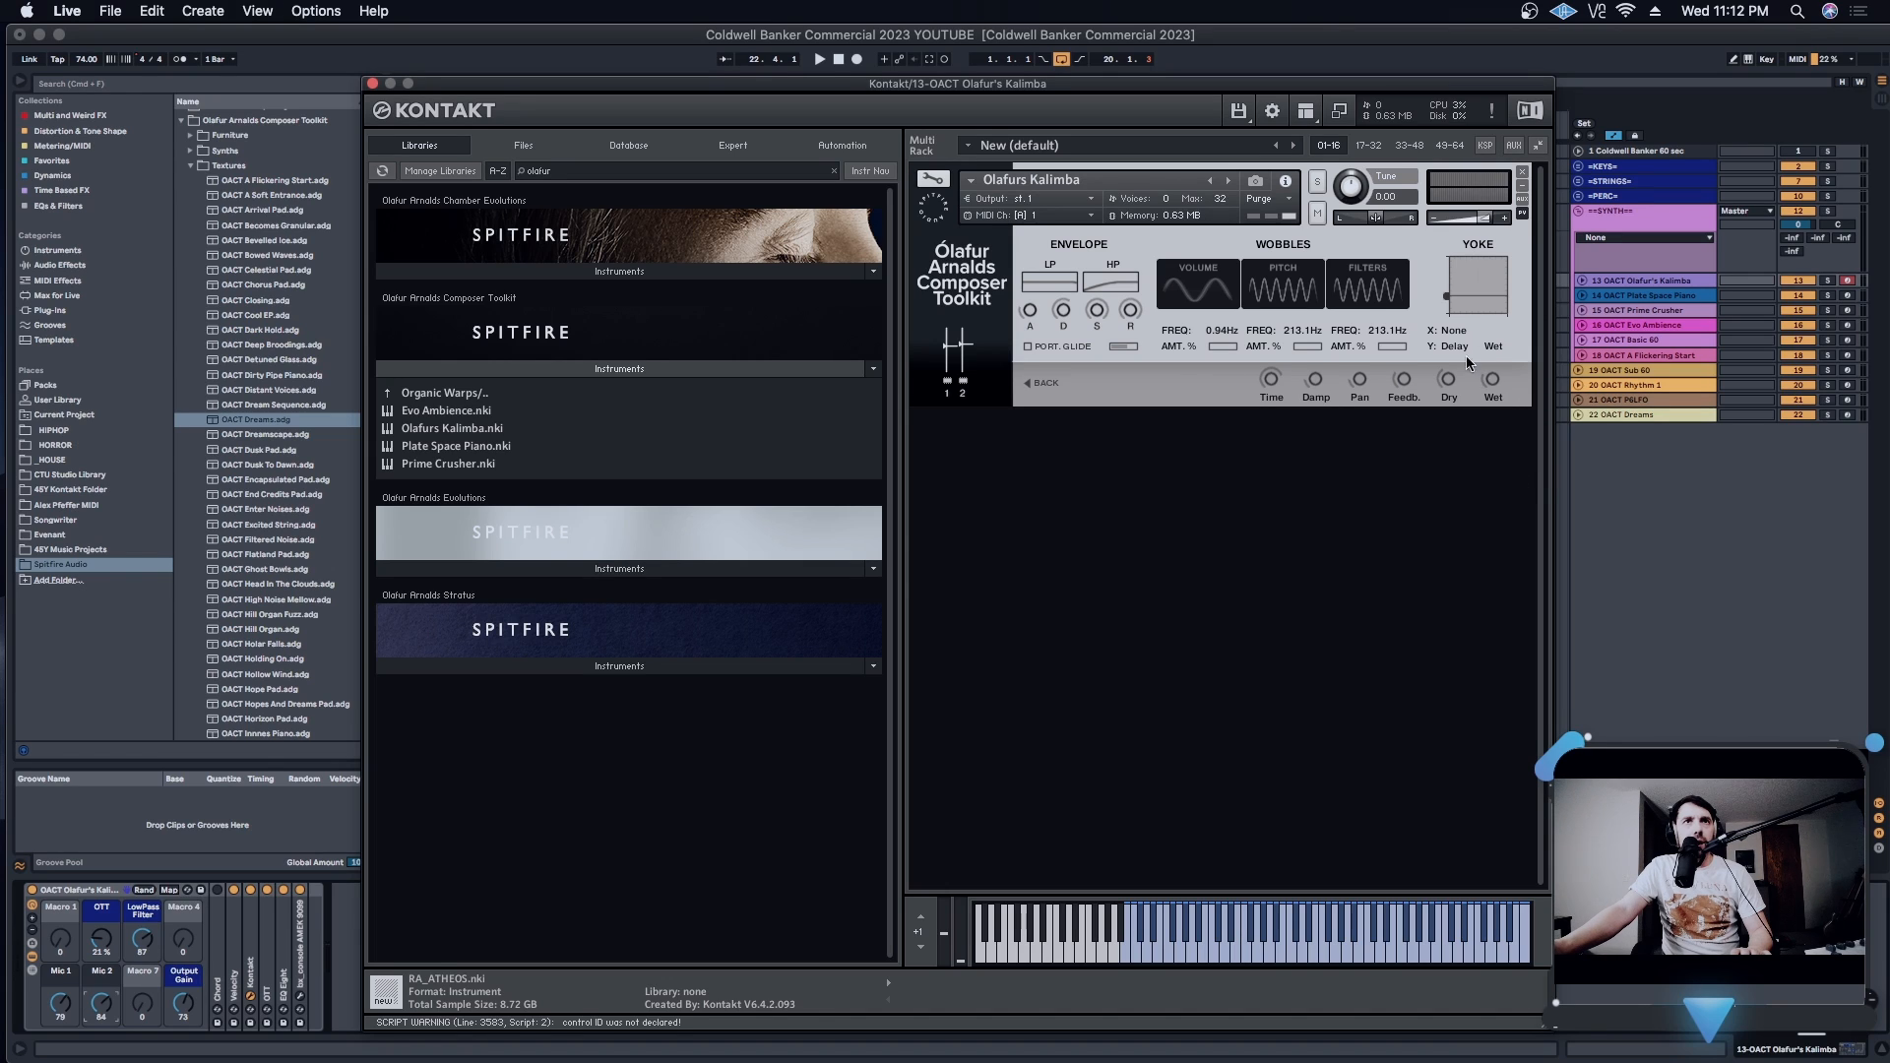
{"action": "left_click", "coordinate": [1455, 347]}
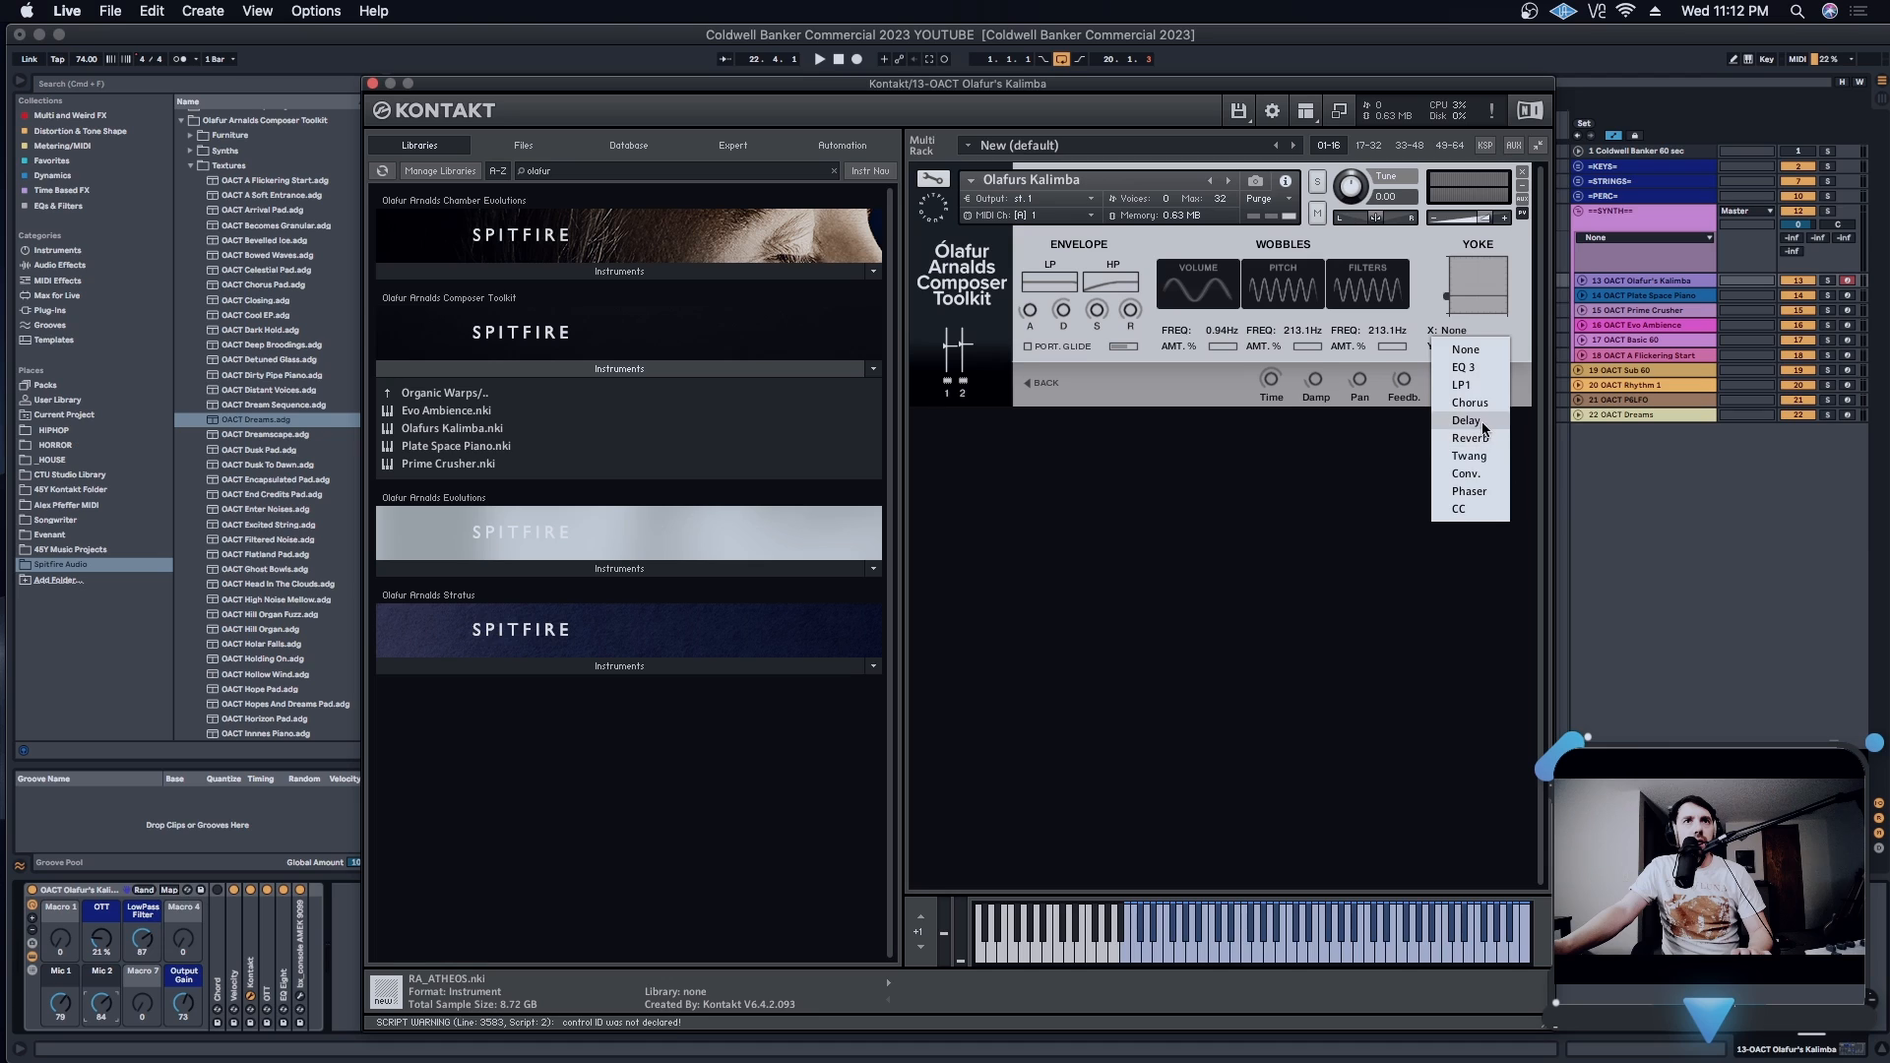
{"action": "left_click", "coordinate": [1482, 423]}
{"action": "left_click", "coordinate": [1496, 330]}
{"action": "left_click", "coordinate": [1504, 348]}
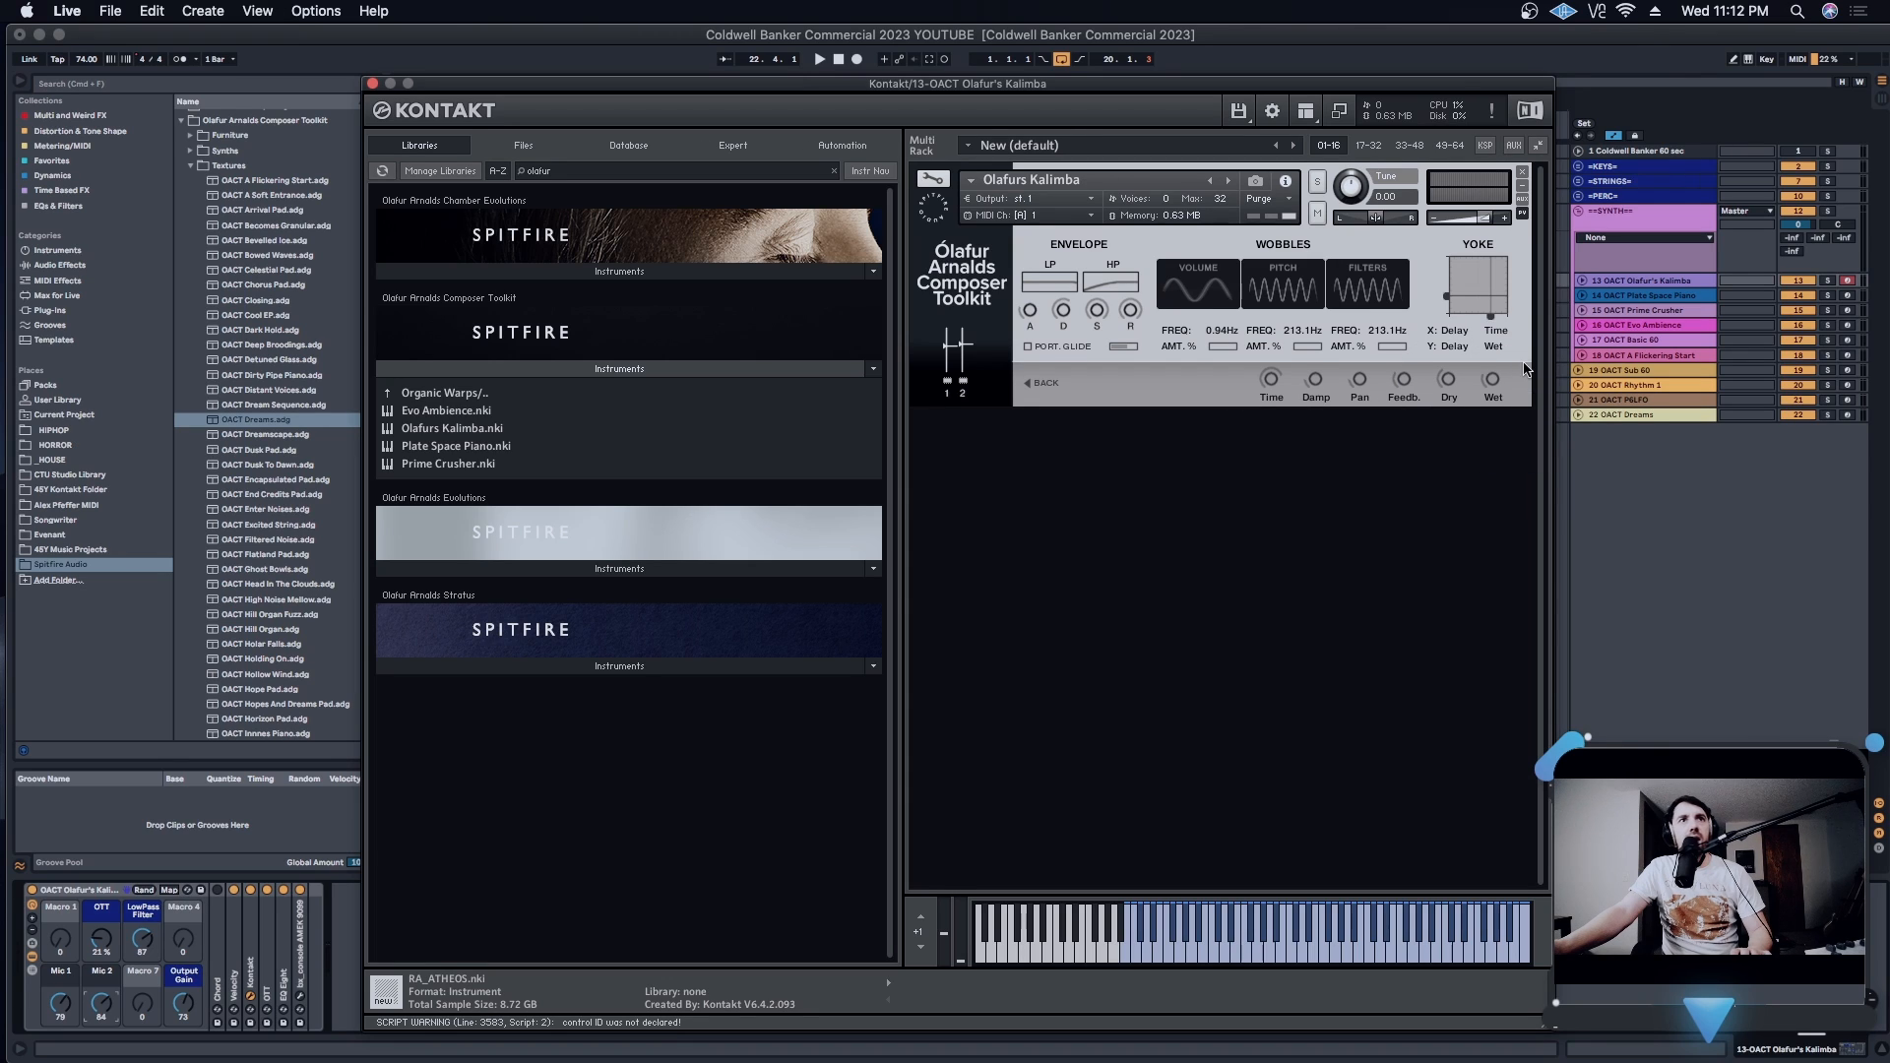
- Show the MIDI CC automation options for the Yoke pad's X and Y axis sliders, dismissing each without changes
{"action": "right_click", "coordinate": [1451, 337]}
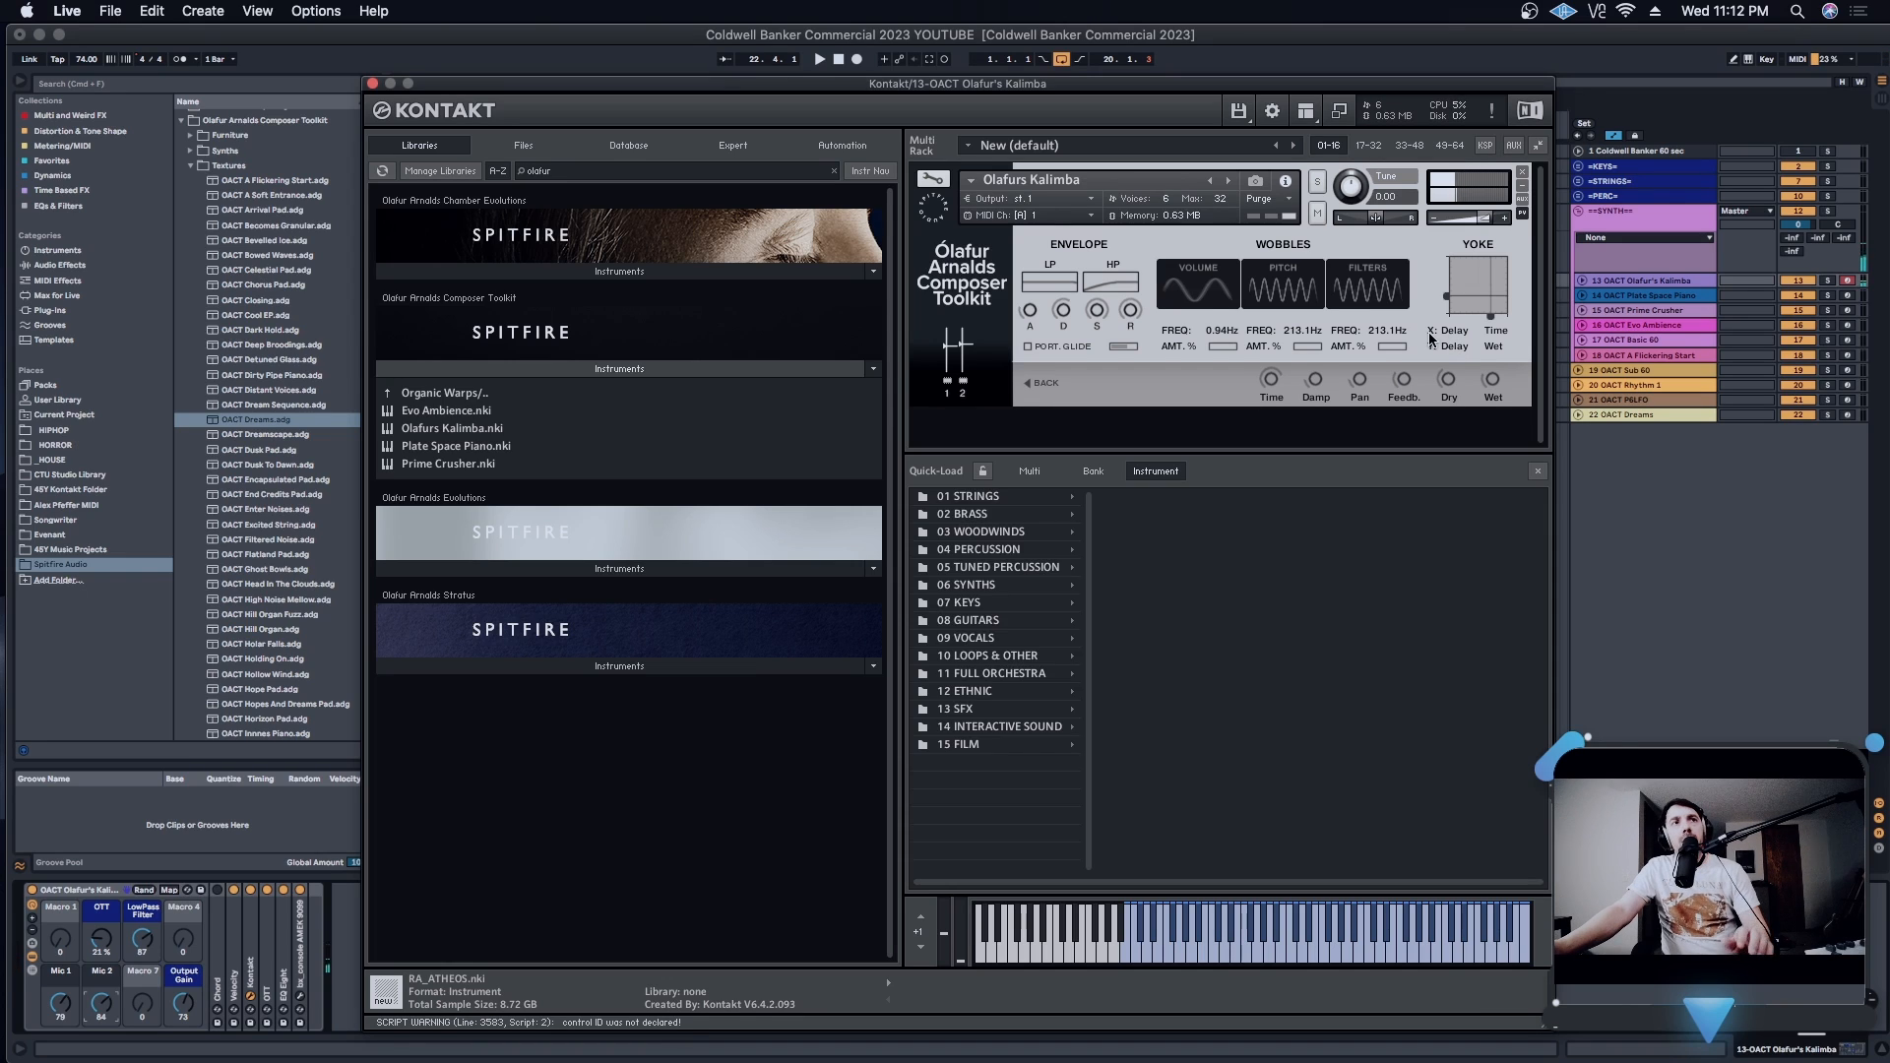
{"action": "left_click", "coordinate": [1452, 332]}
{"action": "left_click", "coordinate": [1455, 337]}
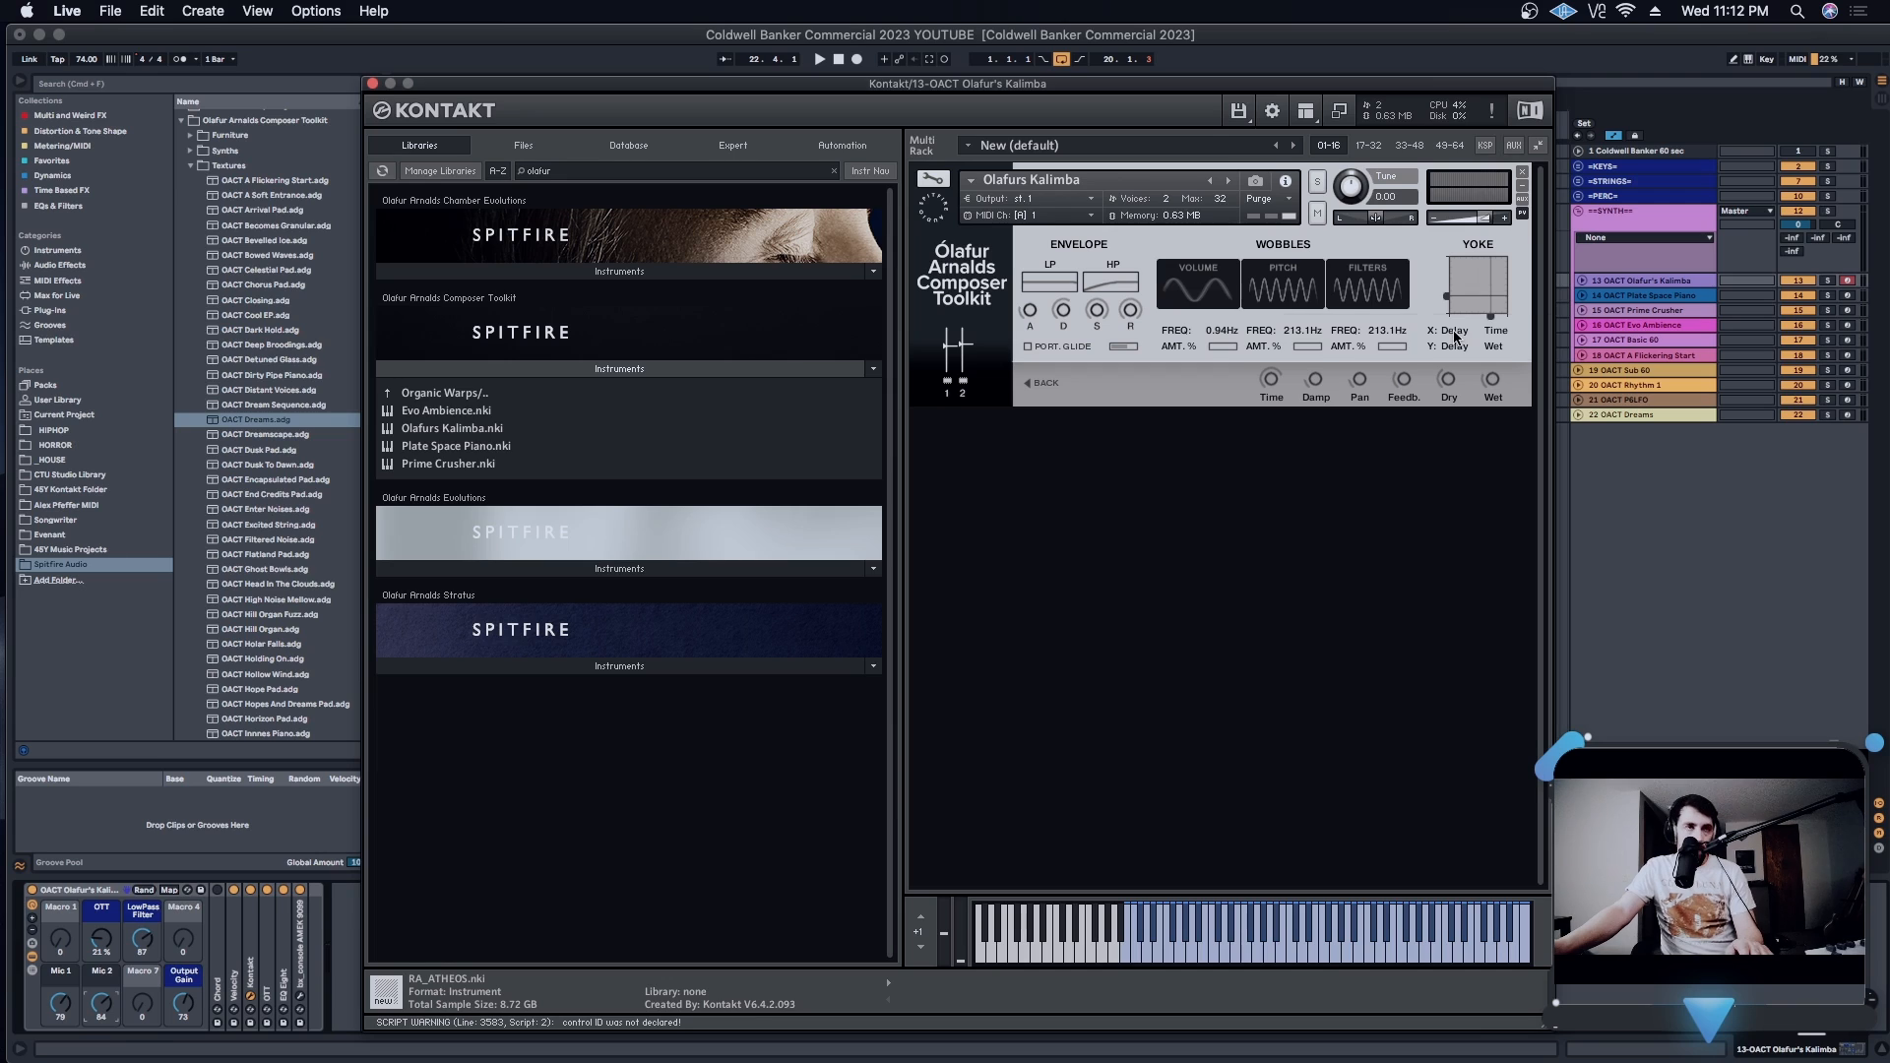
{"action": "right_click", "coordinate": [1492, 314]}
{"action": "left_click", "coordinate": [1421, 271]}
{"action": "right_click", "coordinate": [1446, 294]}
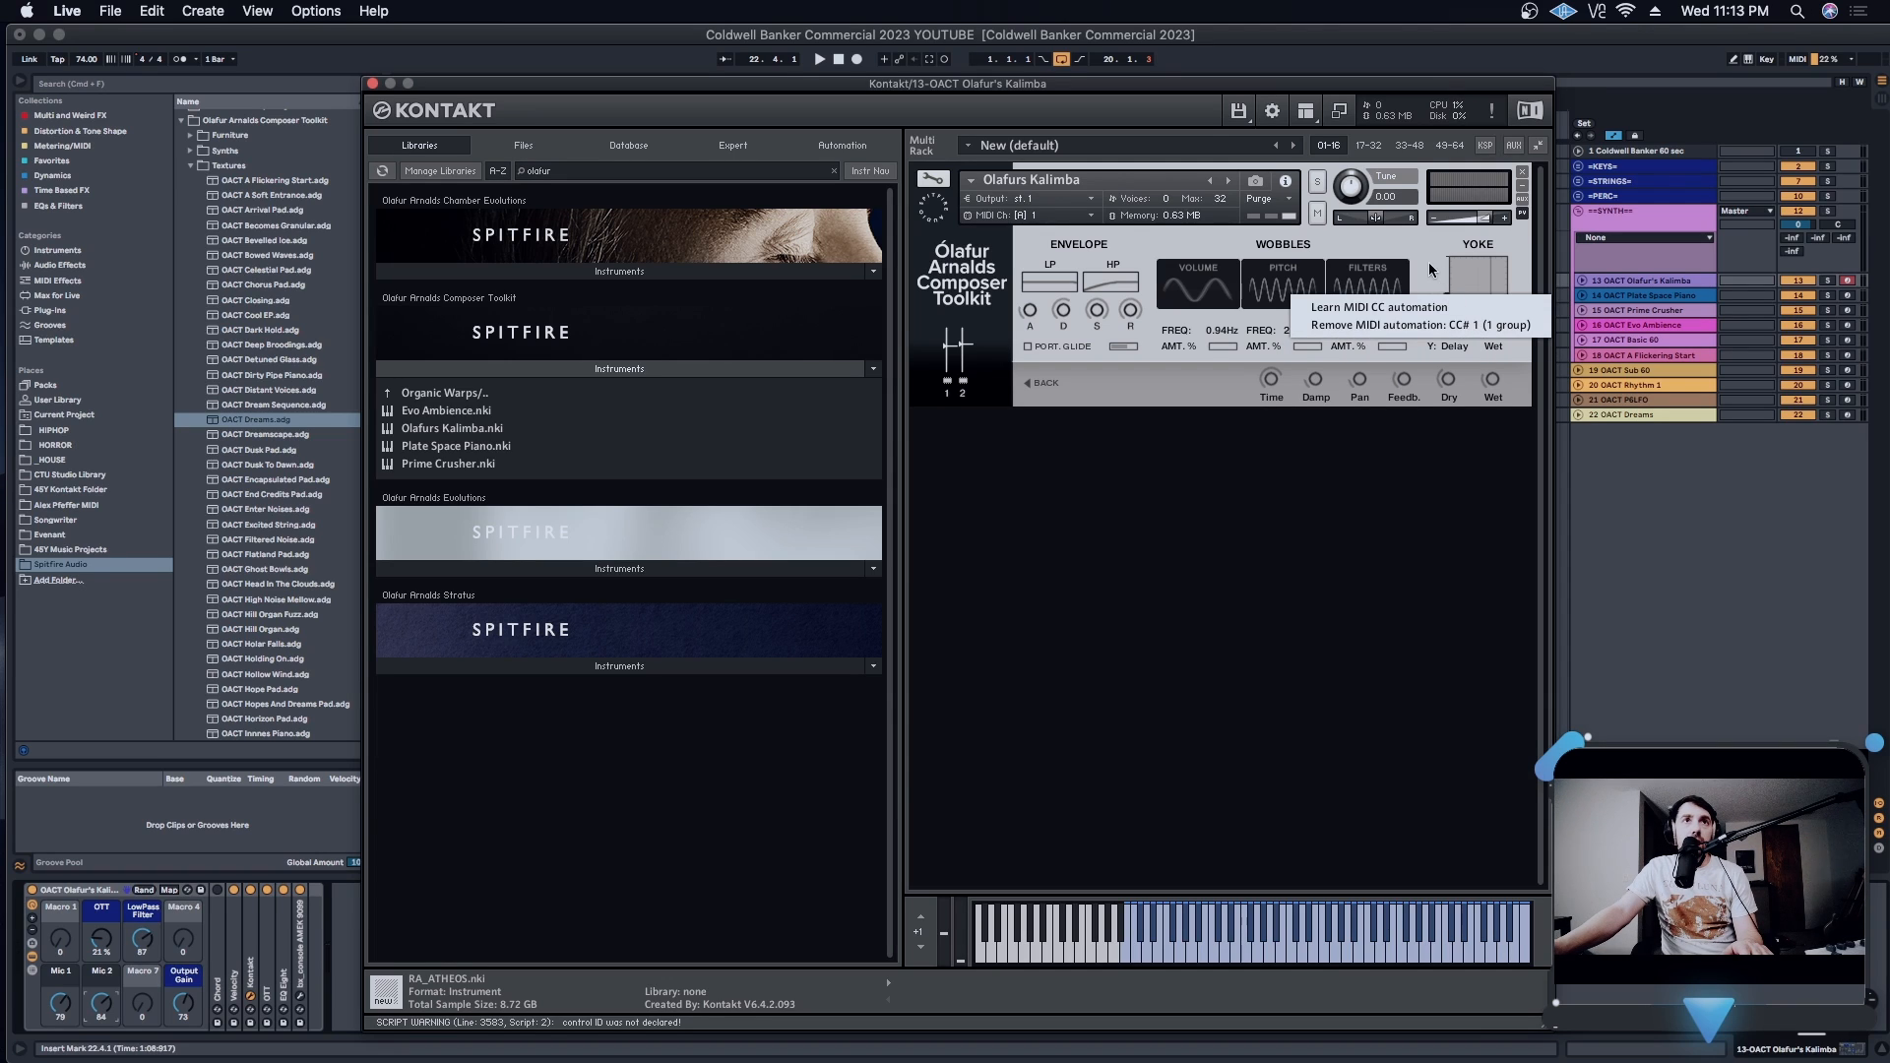
{"action": "left_click", "coordinate": [1463, 321]}
{"action": "right_click", "coordinate": [1493, 316]}
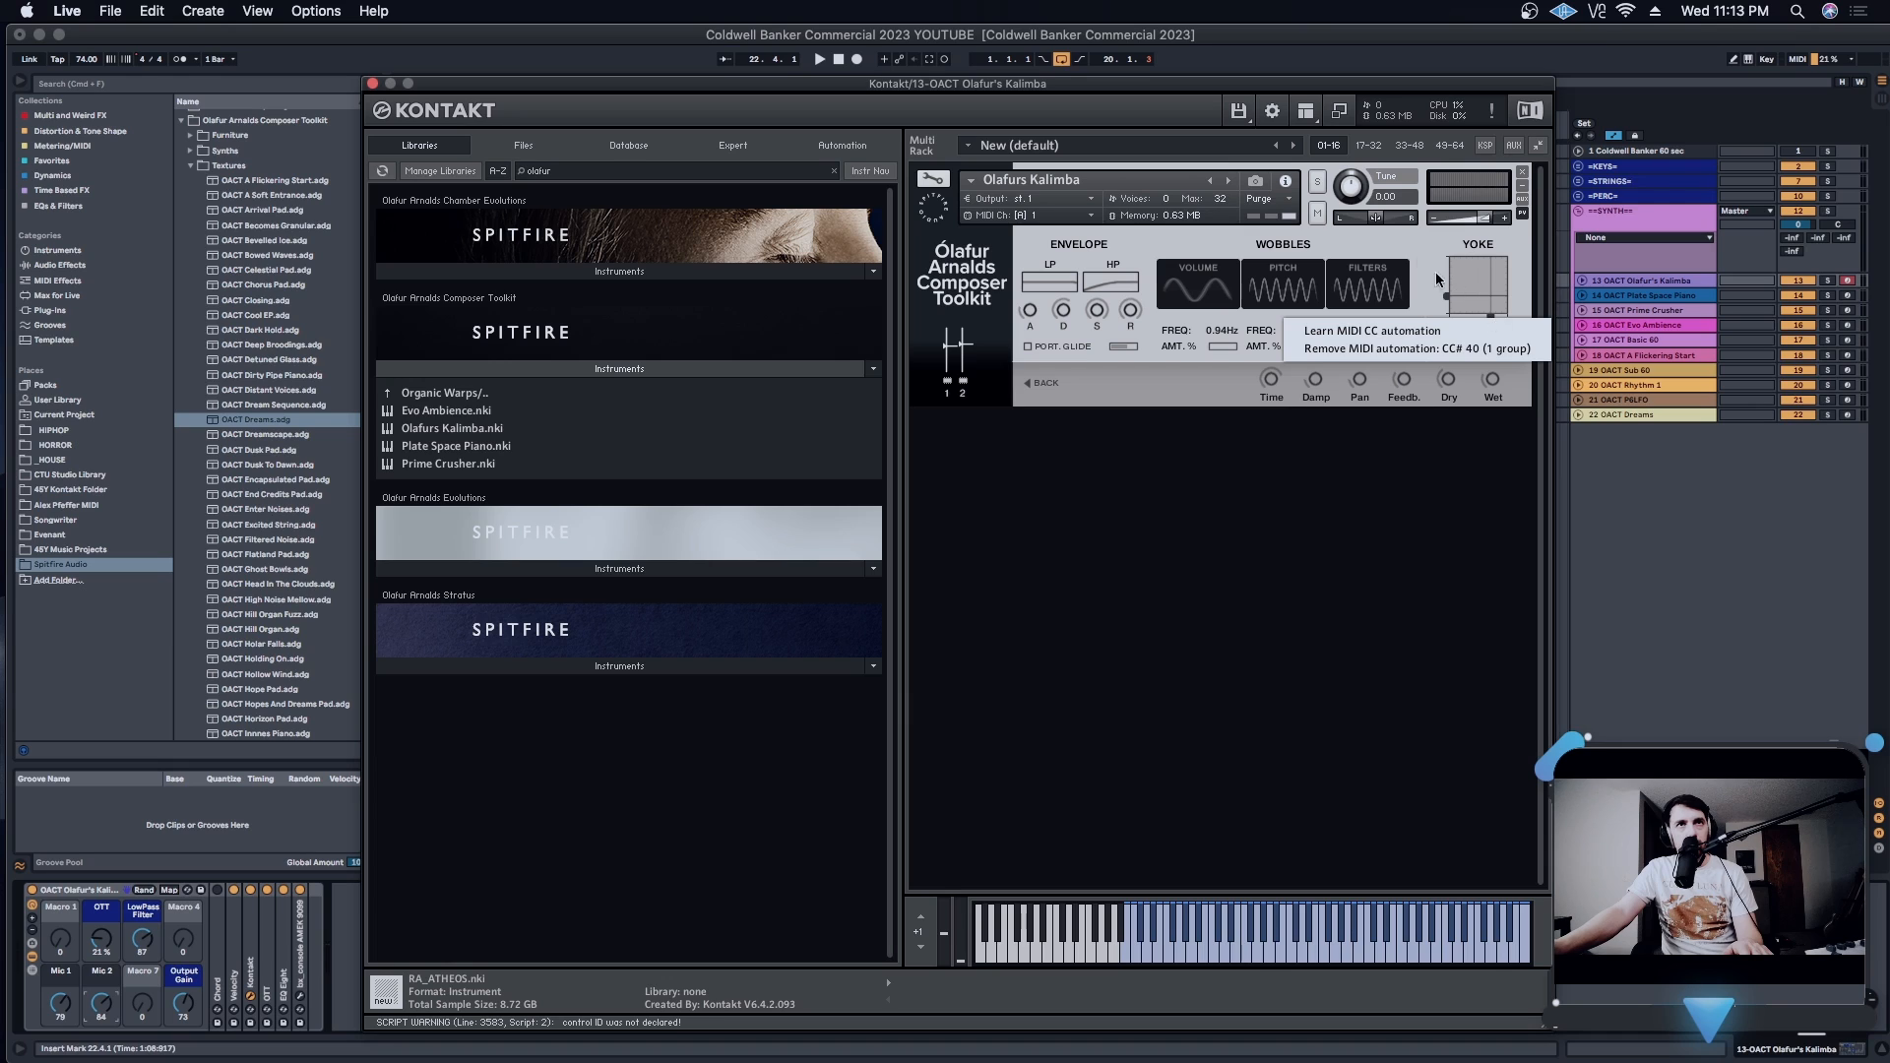
{"action": "left_click", "coordinate": [1423, 257]}
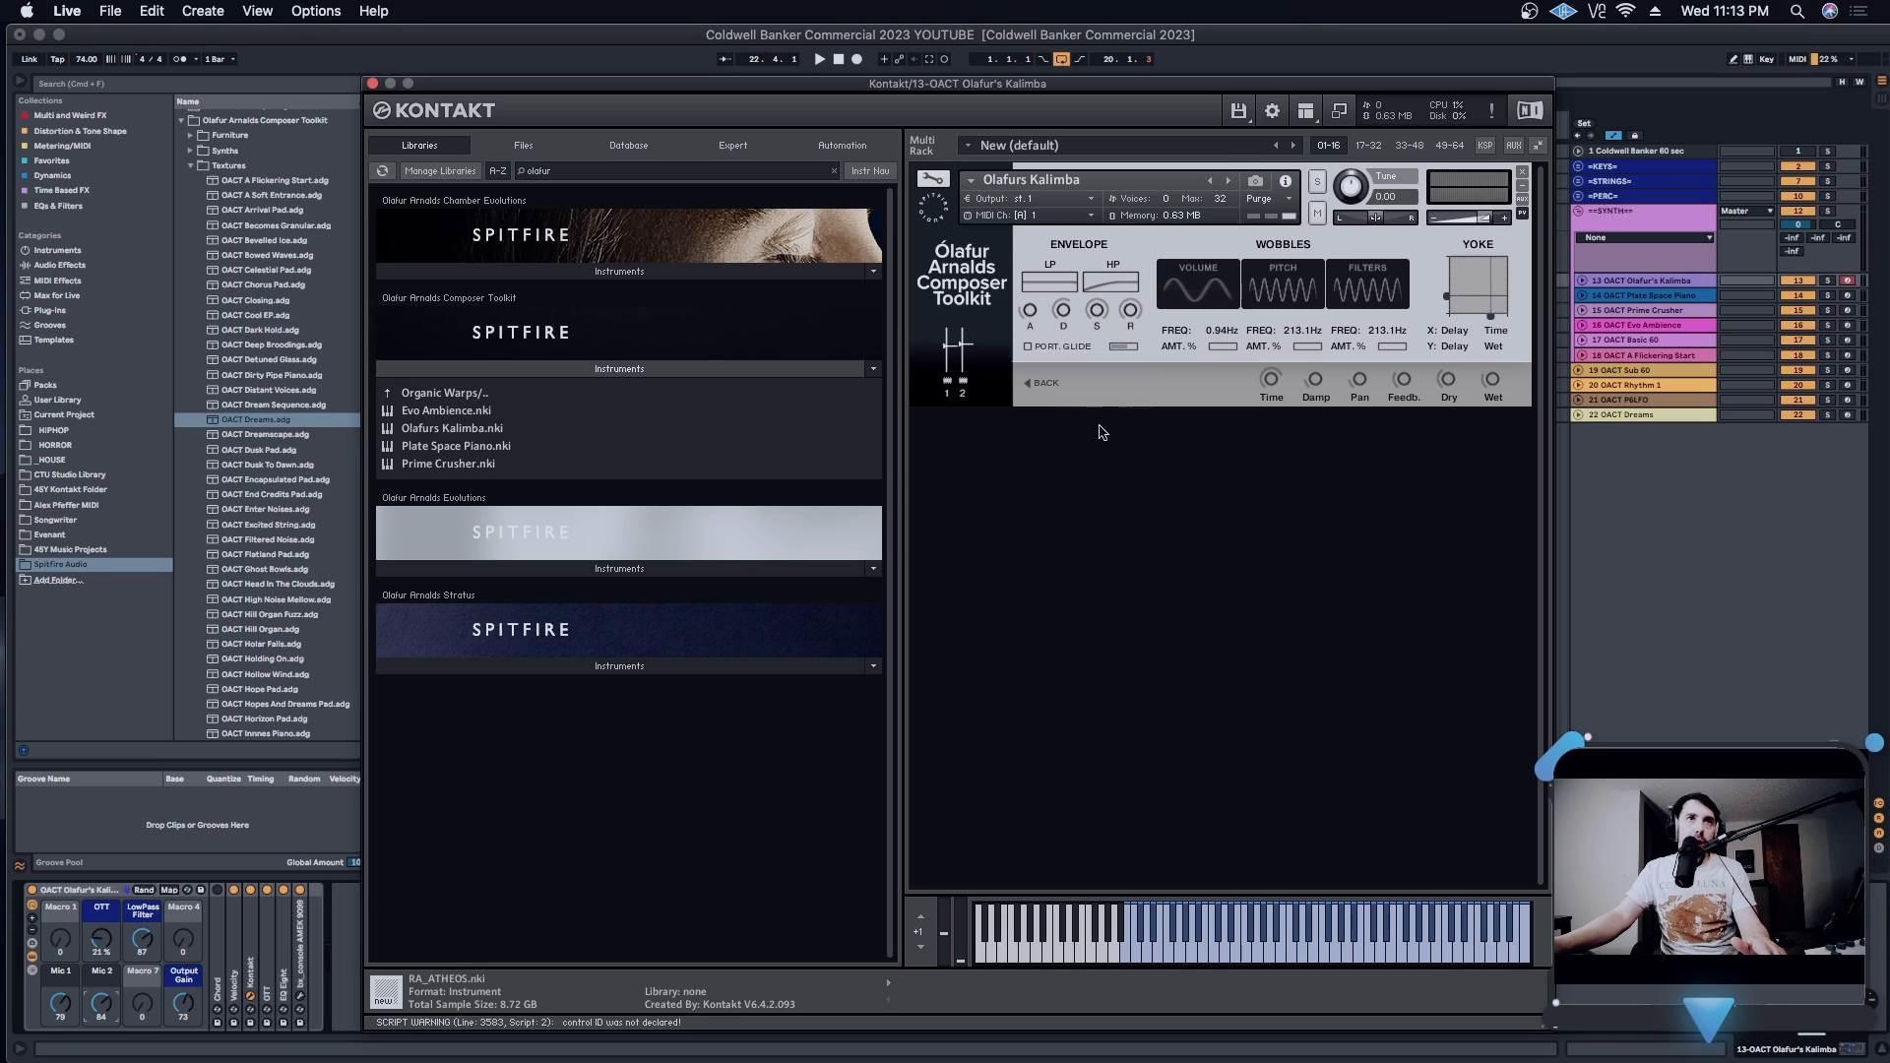
- Leave the kalimba's Delay controls, close its Kontakt window, and bring up the Plate Space Piano track's instrument
{"action": "left_click", "coordinate": [1046, 383]}
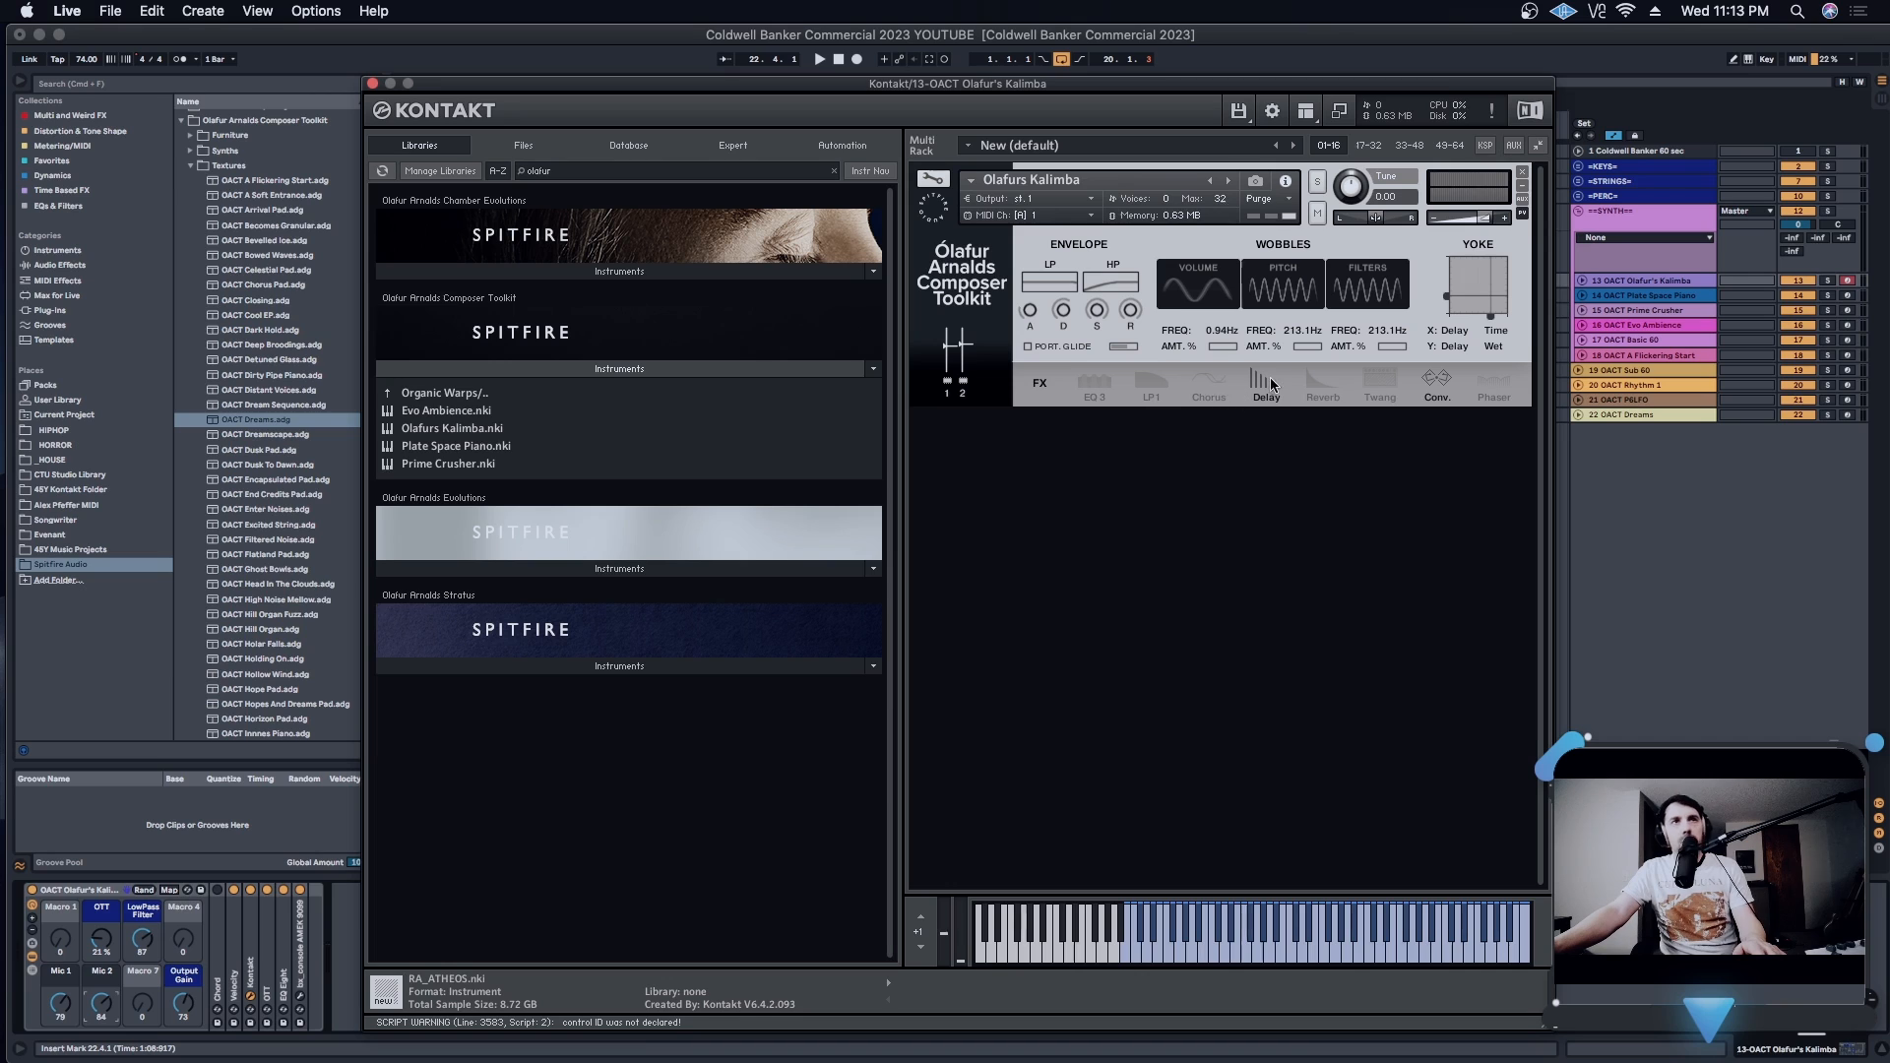
{"action": "left_click", "coordinate": [373, 84]}
{"action": "left_click", "coordinate": [1674, 295]}
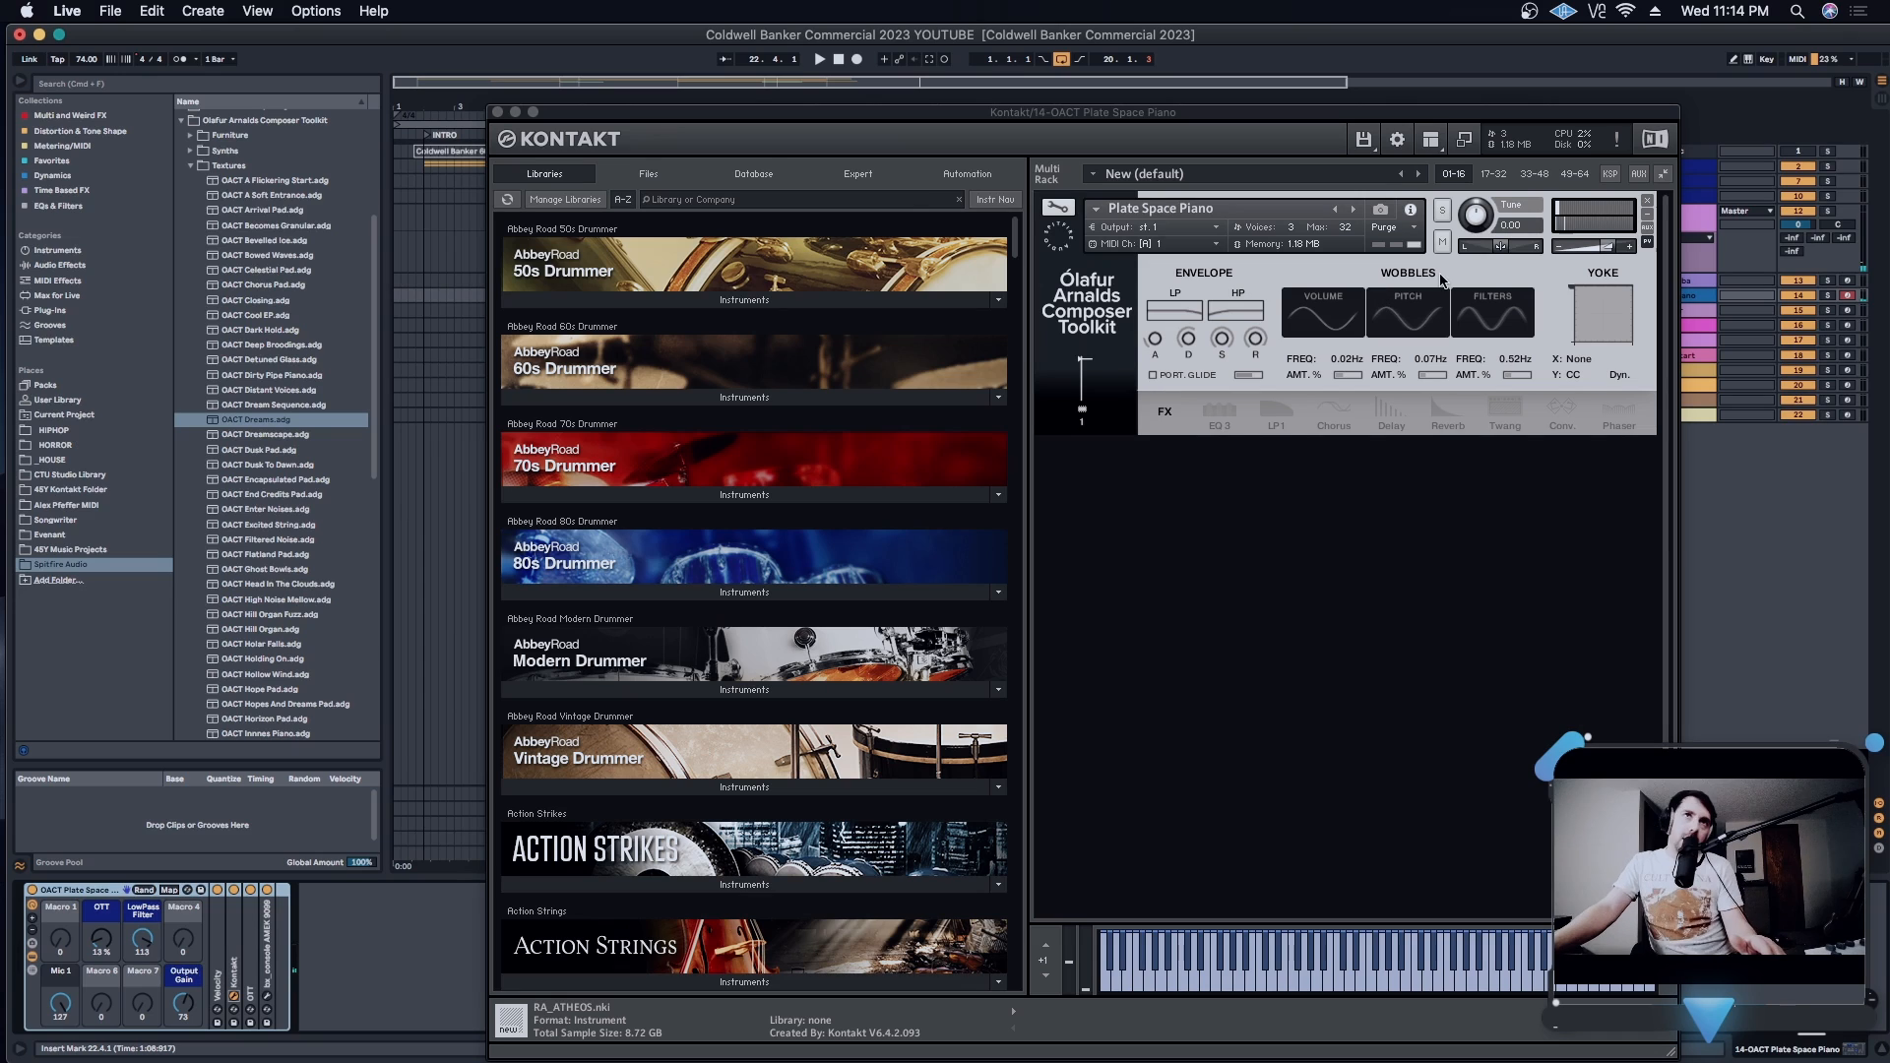
- Audition the Plate Space Piano's Volume wobble at full amount and 2.7 Hz, lower its amount and frequency, and close the instrument
{"action": "left_click", "coordinate": [1349, 380]}
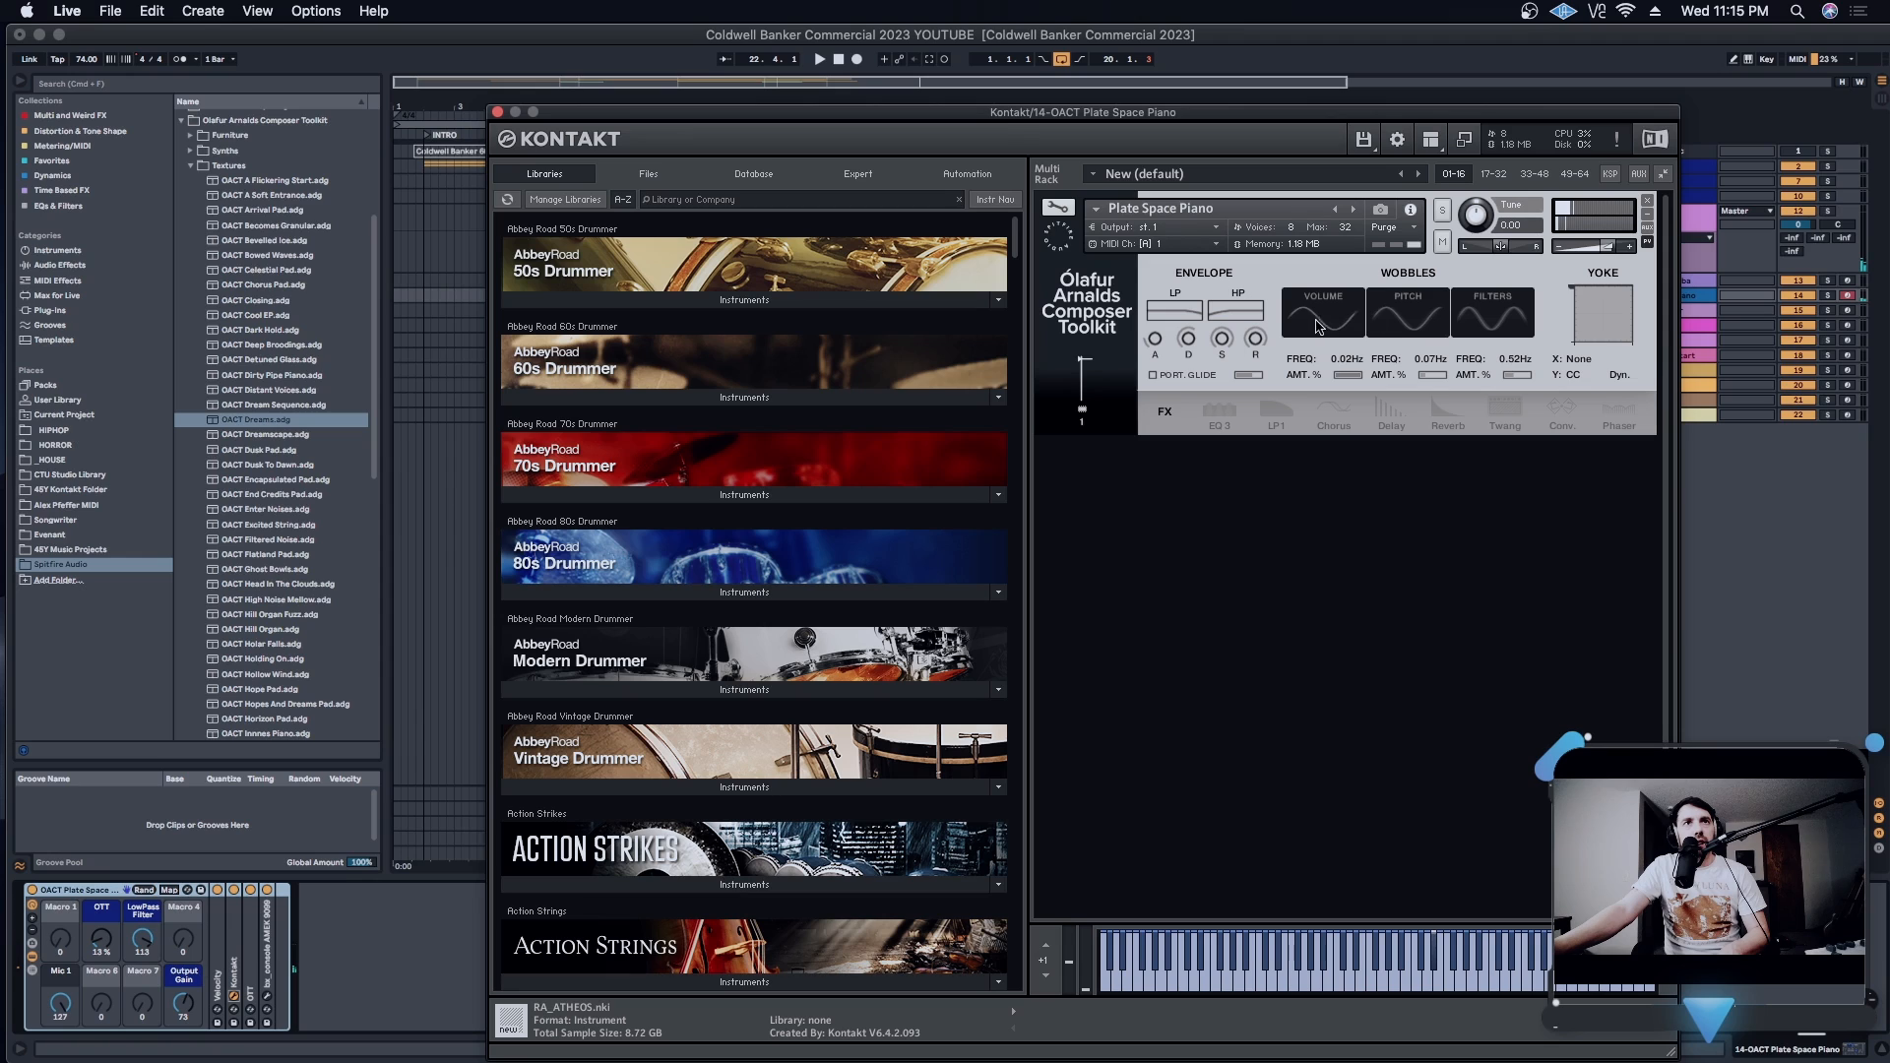
{"action": "left_click_drag", "start_coordinate": [1319, 297], "coordinate": [1320, 232]}
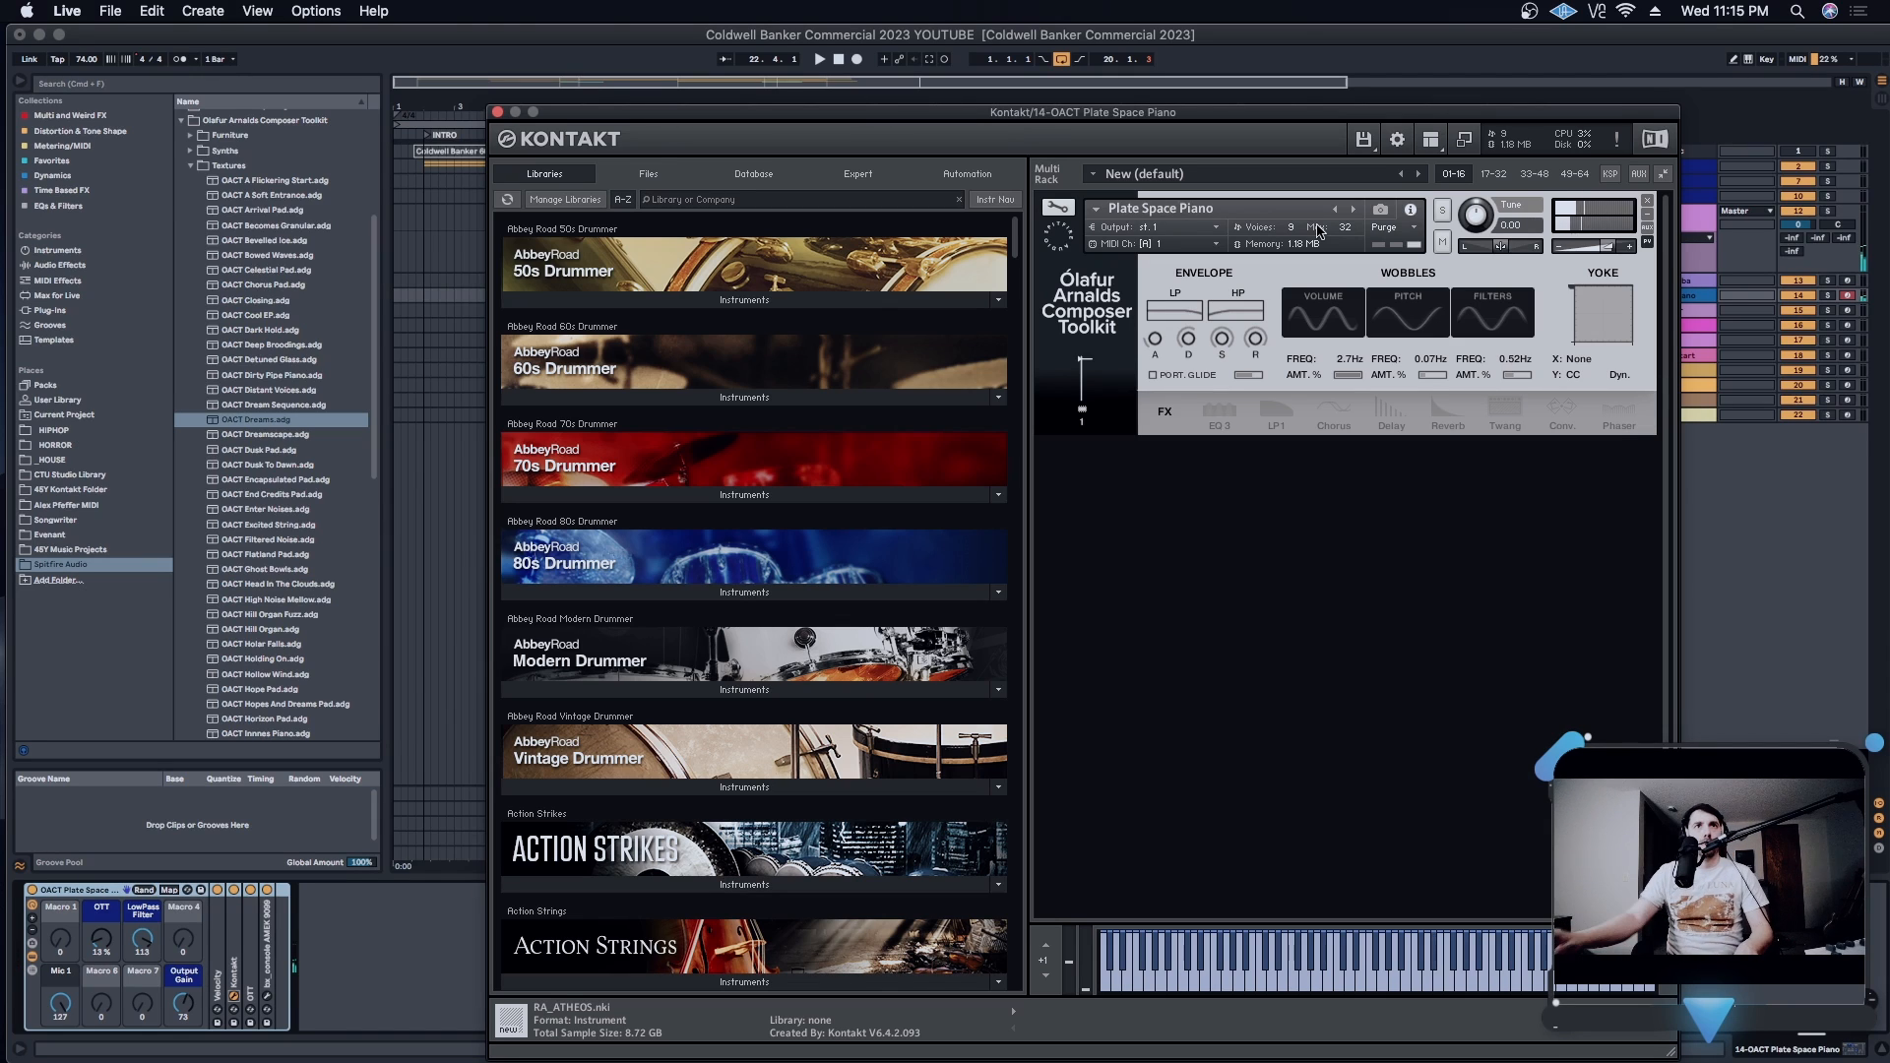
{"action": "left_click_drag", "start_coordinate": [1346, 360], "coordinate": [1338, 435]}
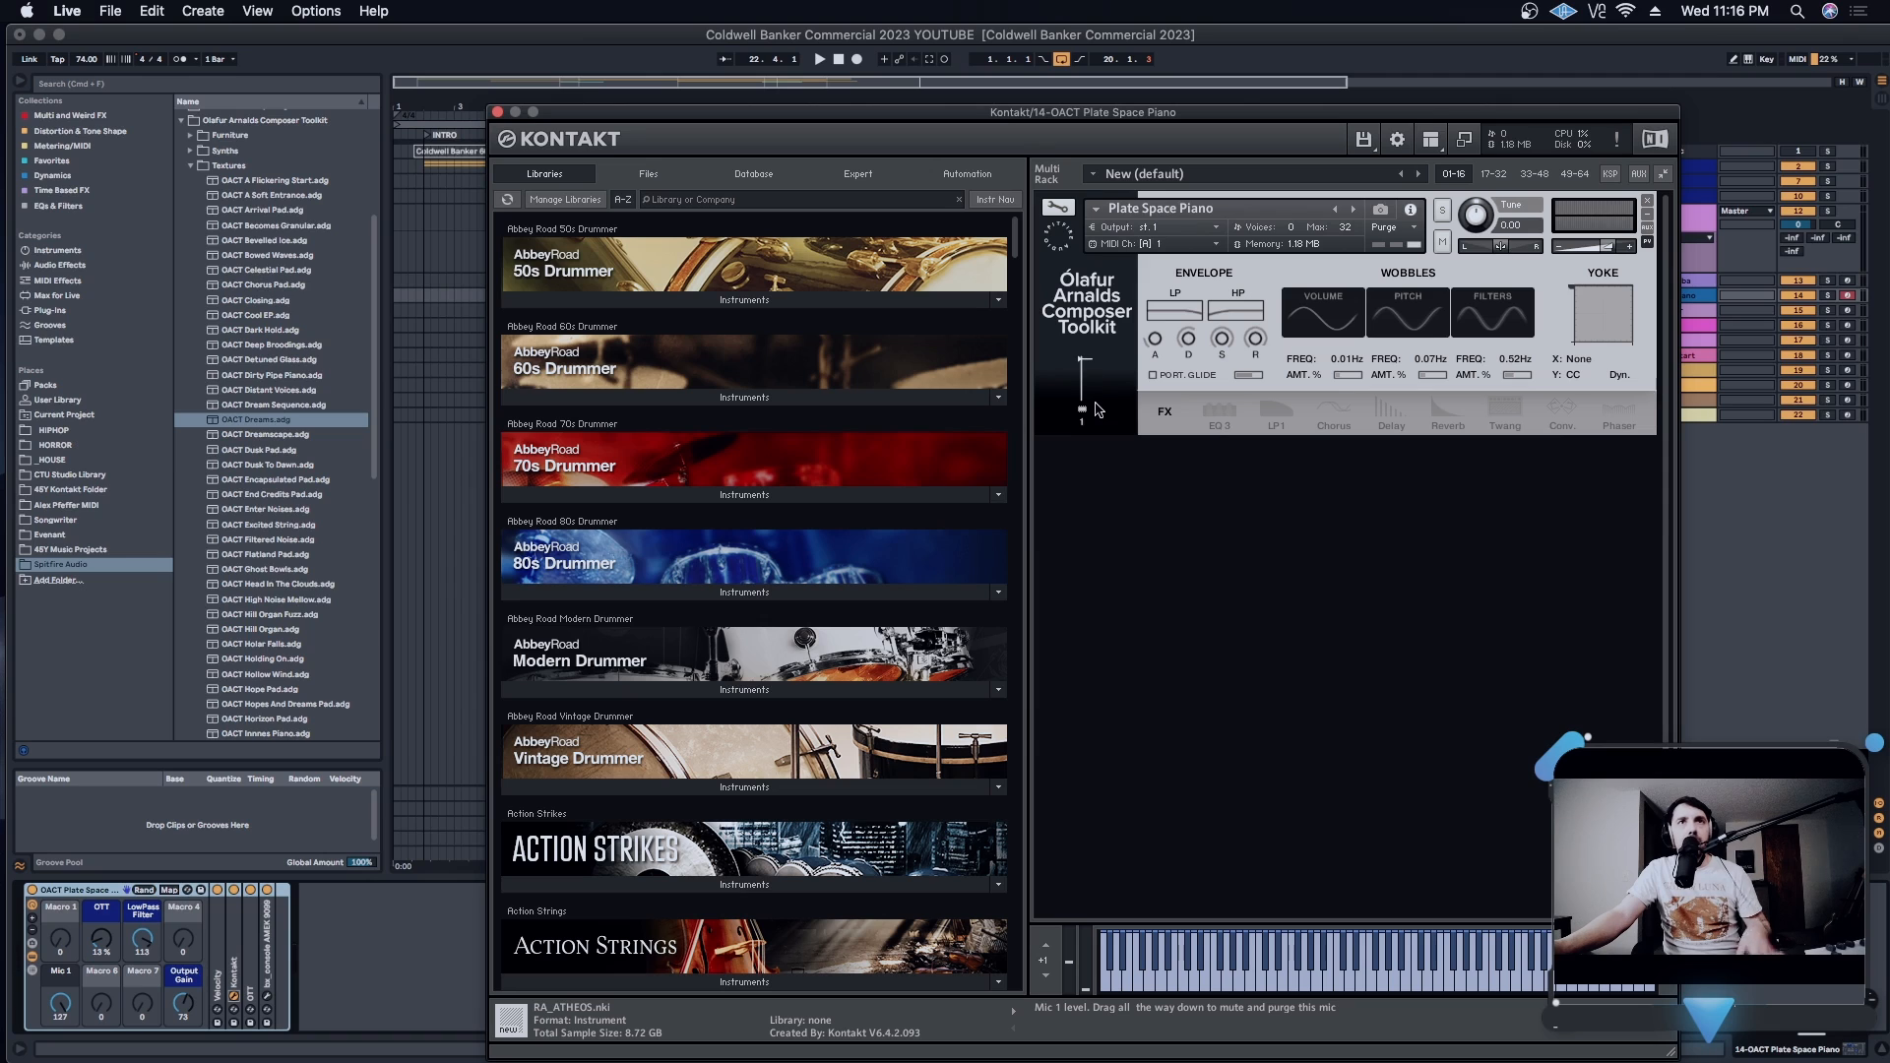
{"action": "left_click", "coordinate": [497, 111]}
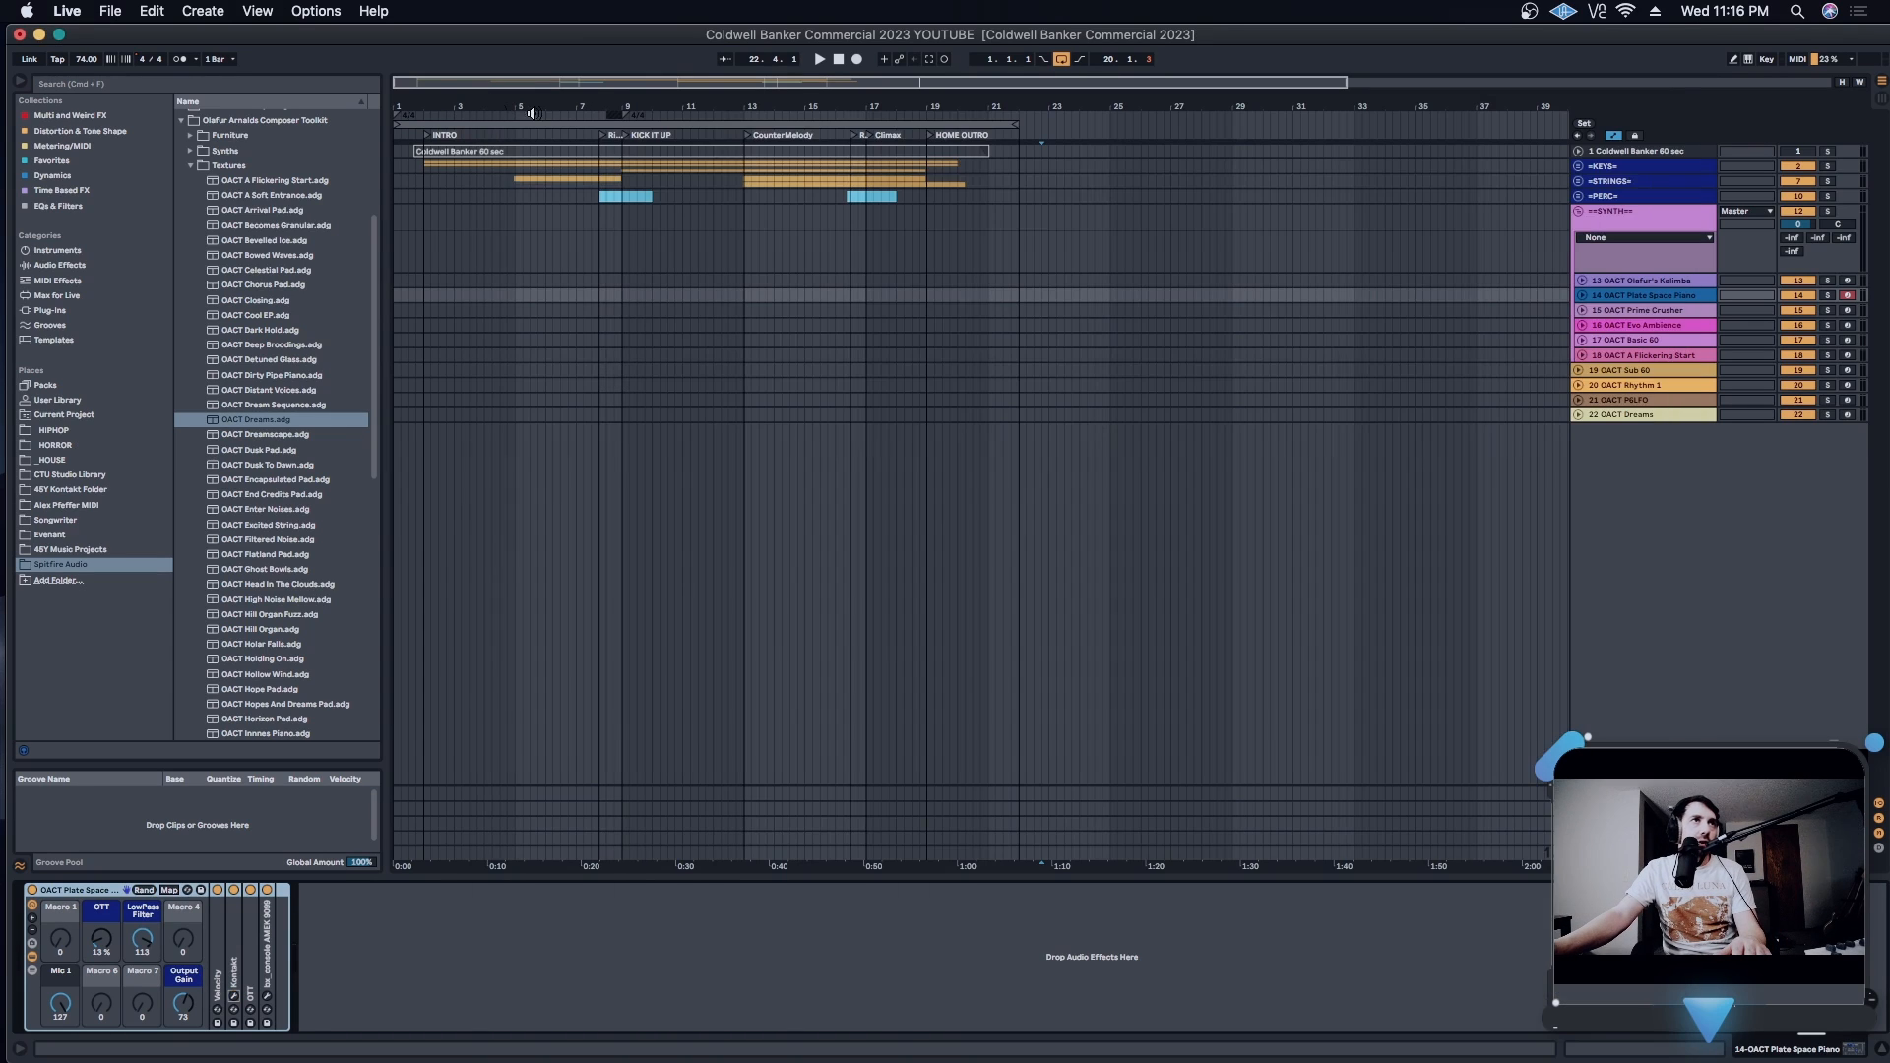
- Open the Evo Ambience track's Kontakt instrument, reposition its window to review the sound, and close it
{"action": "left_click", "coordinate": [1657, 325]}
{"action": "left_click", "coordinate": [32, 955]}
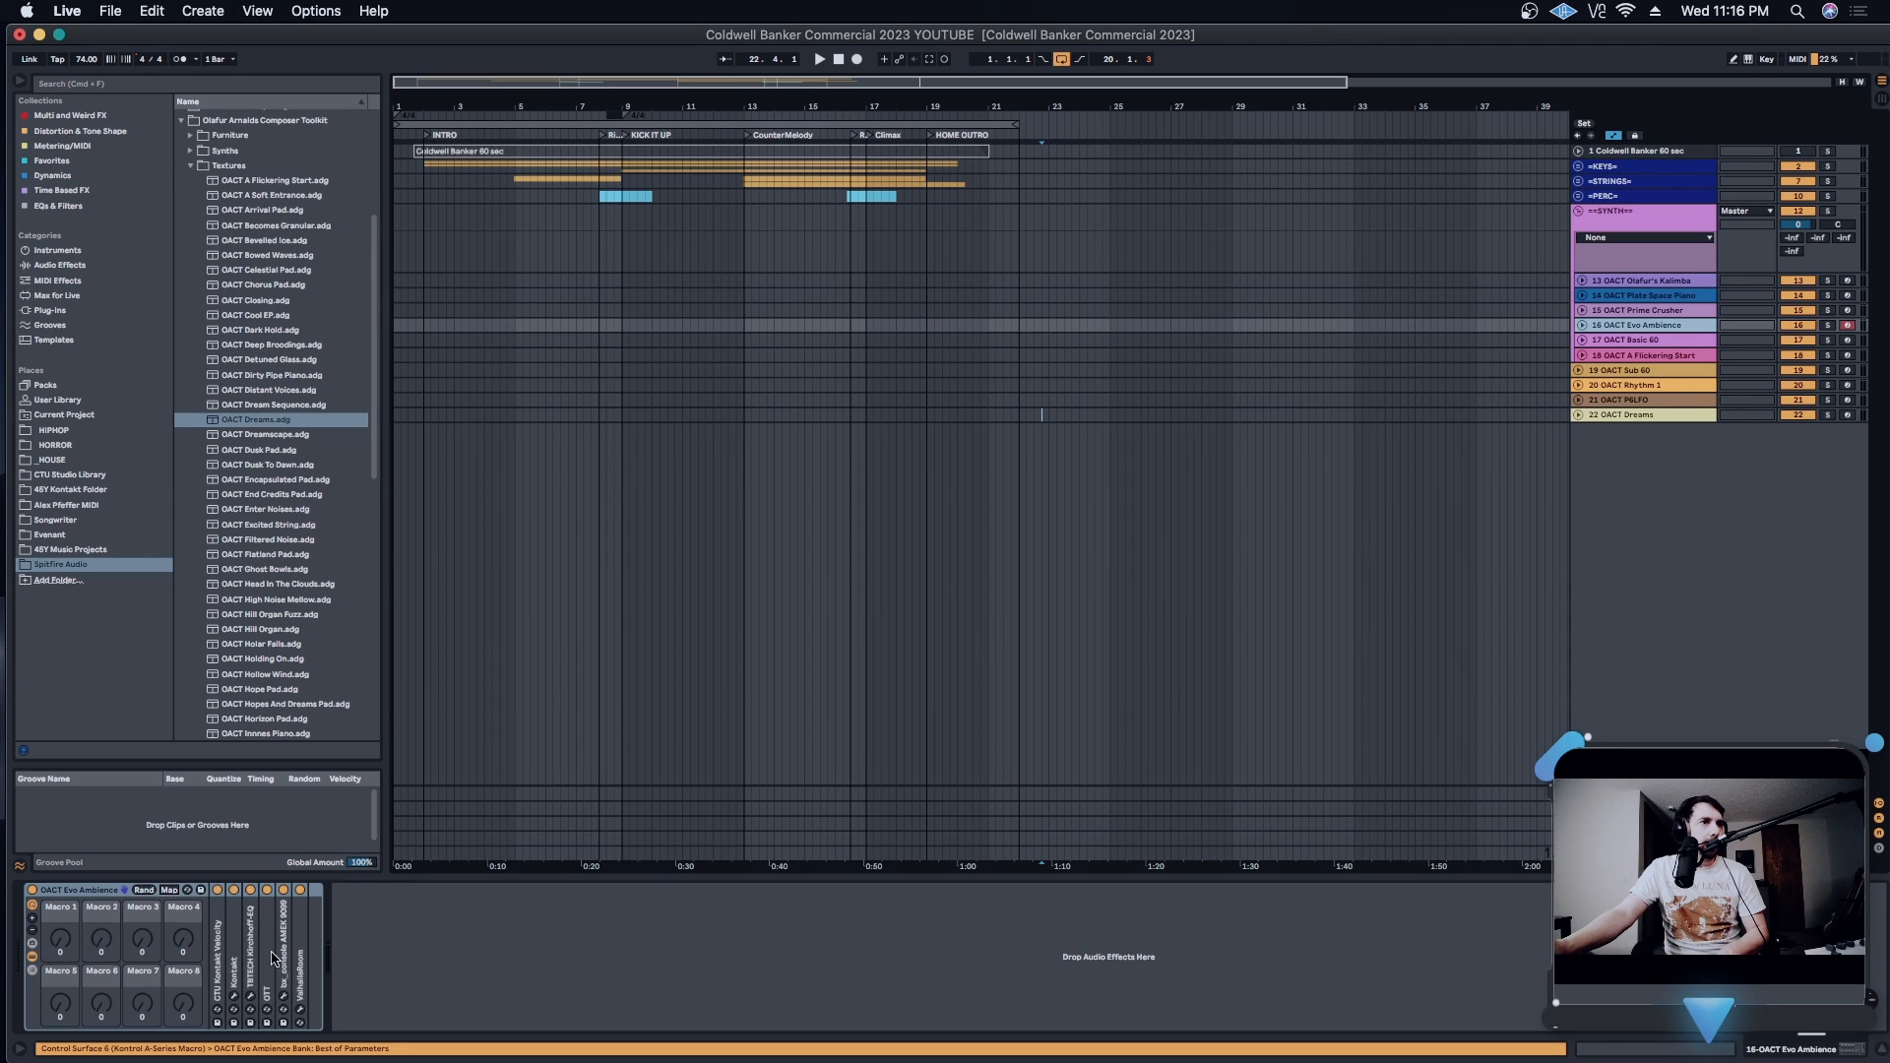
{"action": "left_click", "coordinate": [235, 996]}
{"action": "left_click_drag", "start_coordinate": [1208, 113], "coordinate": [1027, 60]}
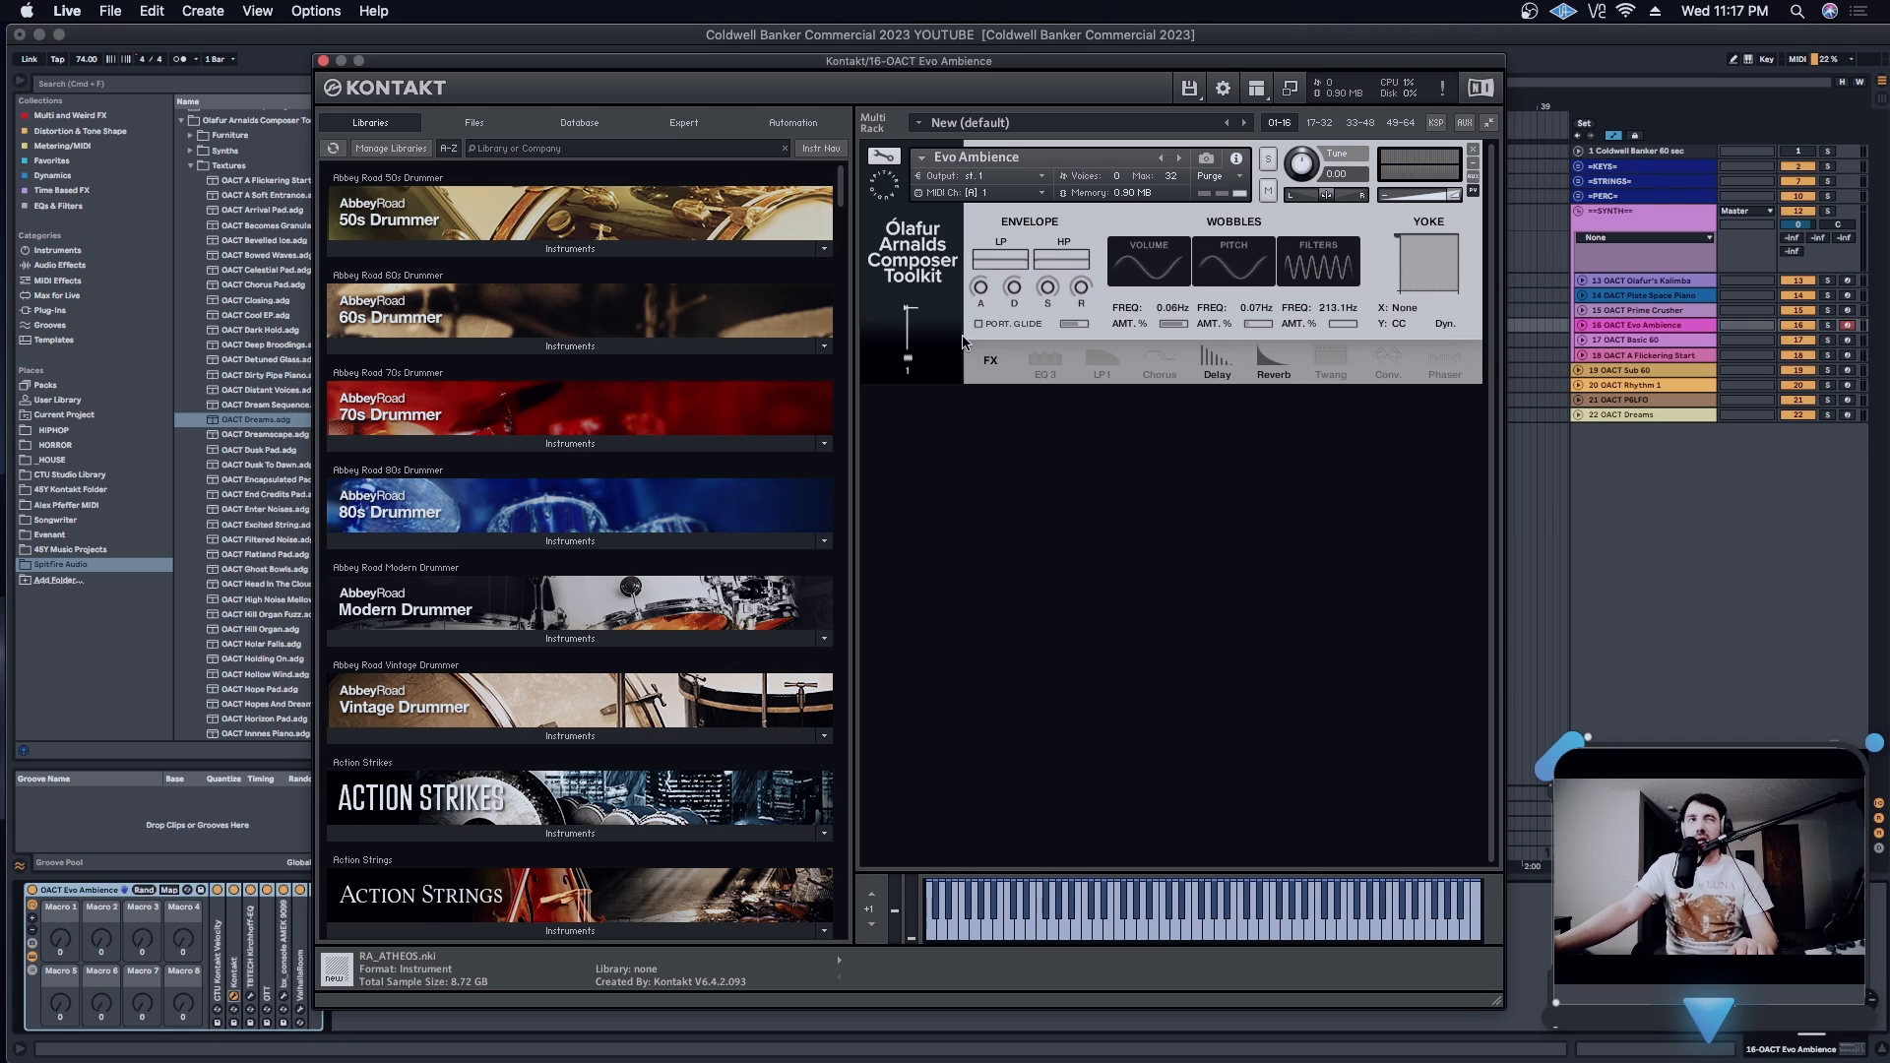
{"action": "left_click", "coordinate": [323, 61]}
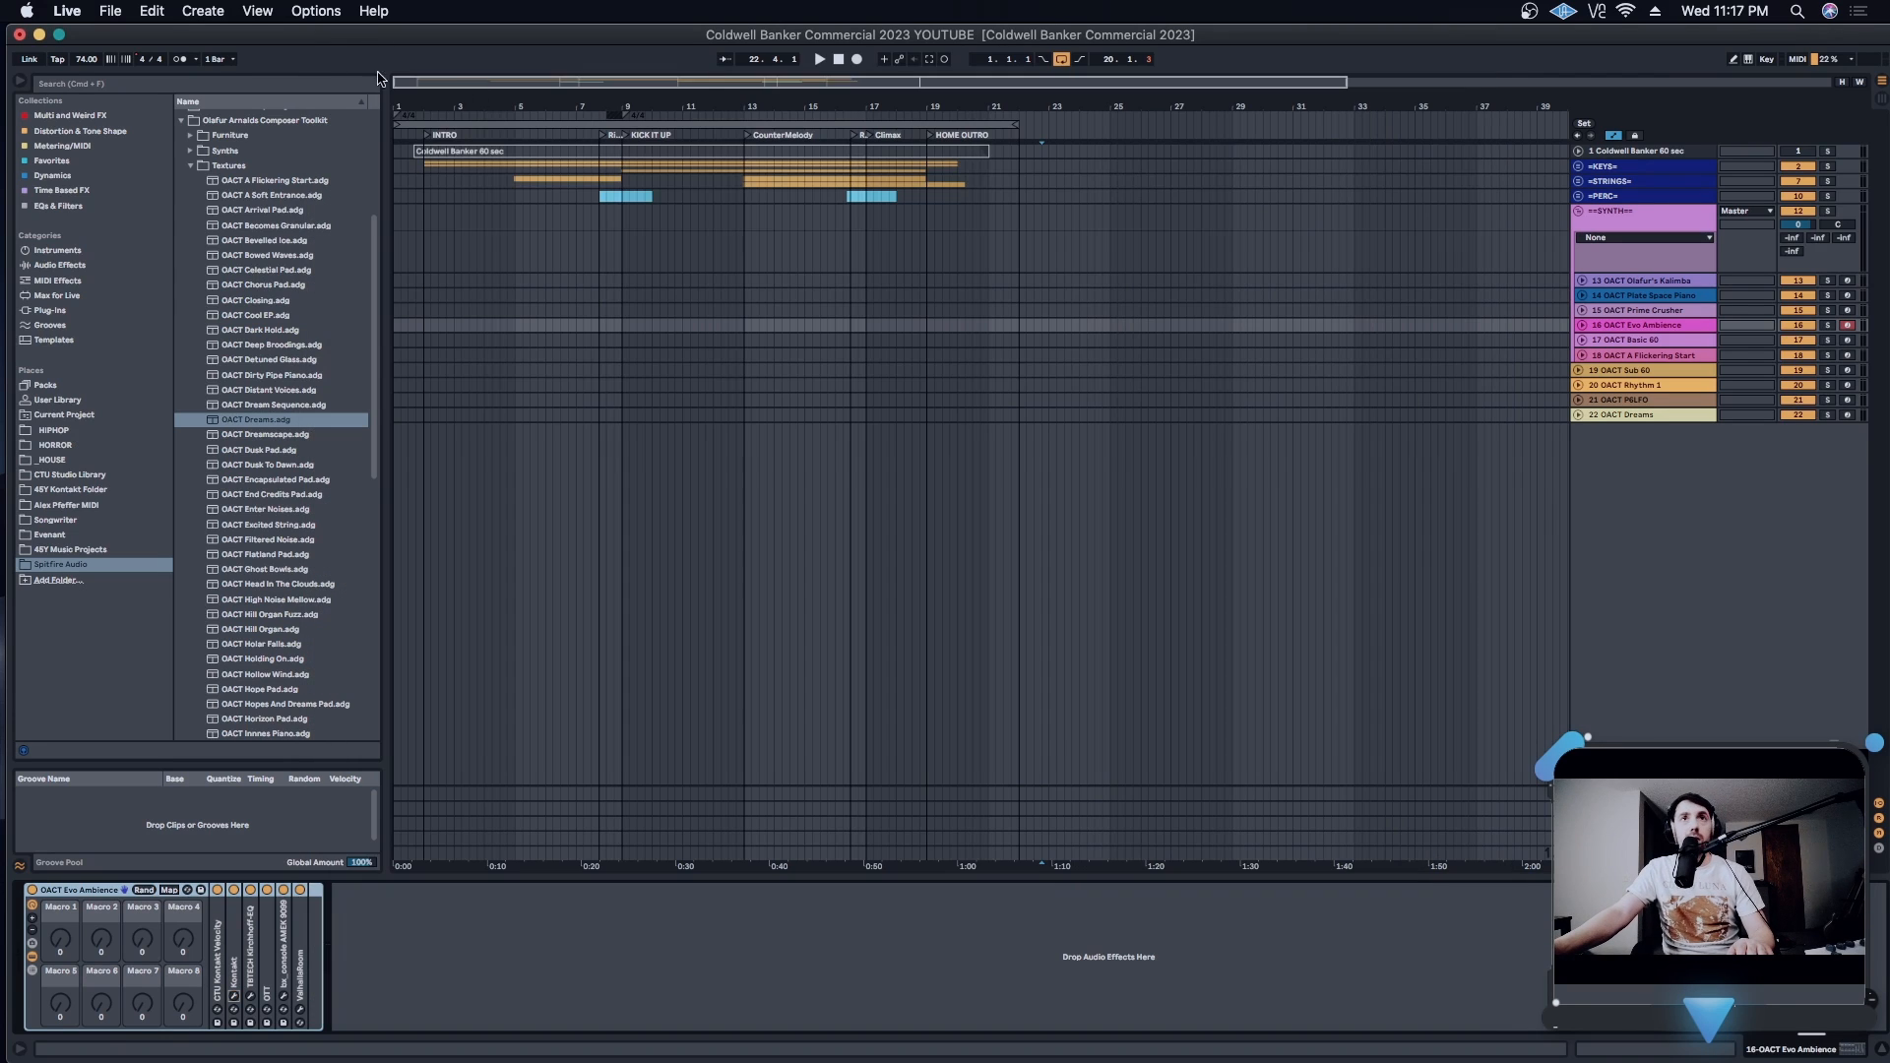
- Select the Basic 60 track, list the toolkit's Synths presets in the browser, and open the track's Kontakt instrument
{"action": "left_click", "coordinate": [1638, 341]}
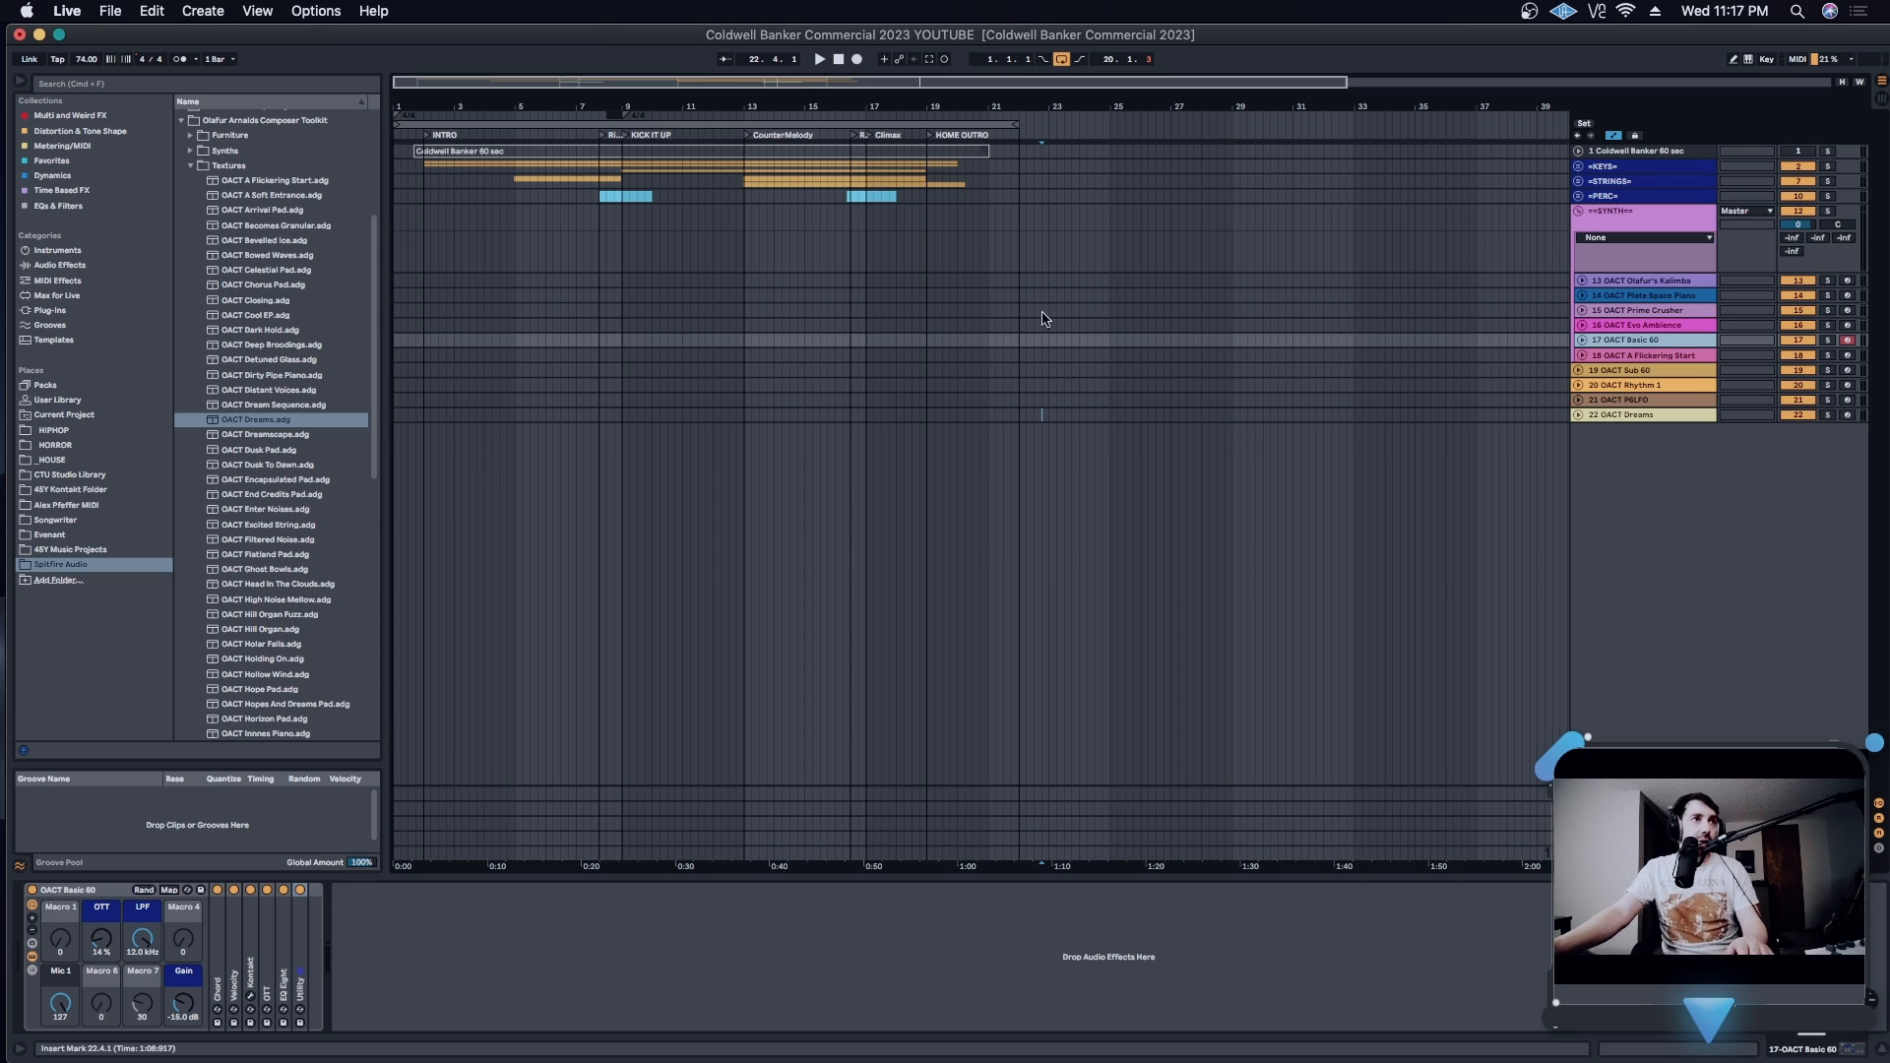
{"action": "left_click", "coordinate": [190, 166]}
{"action": "left_click", "coordinate": [228, 401]}
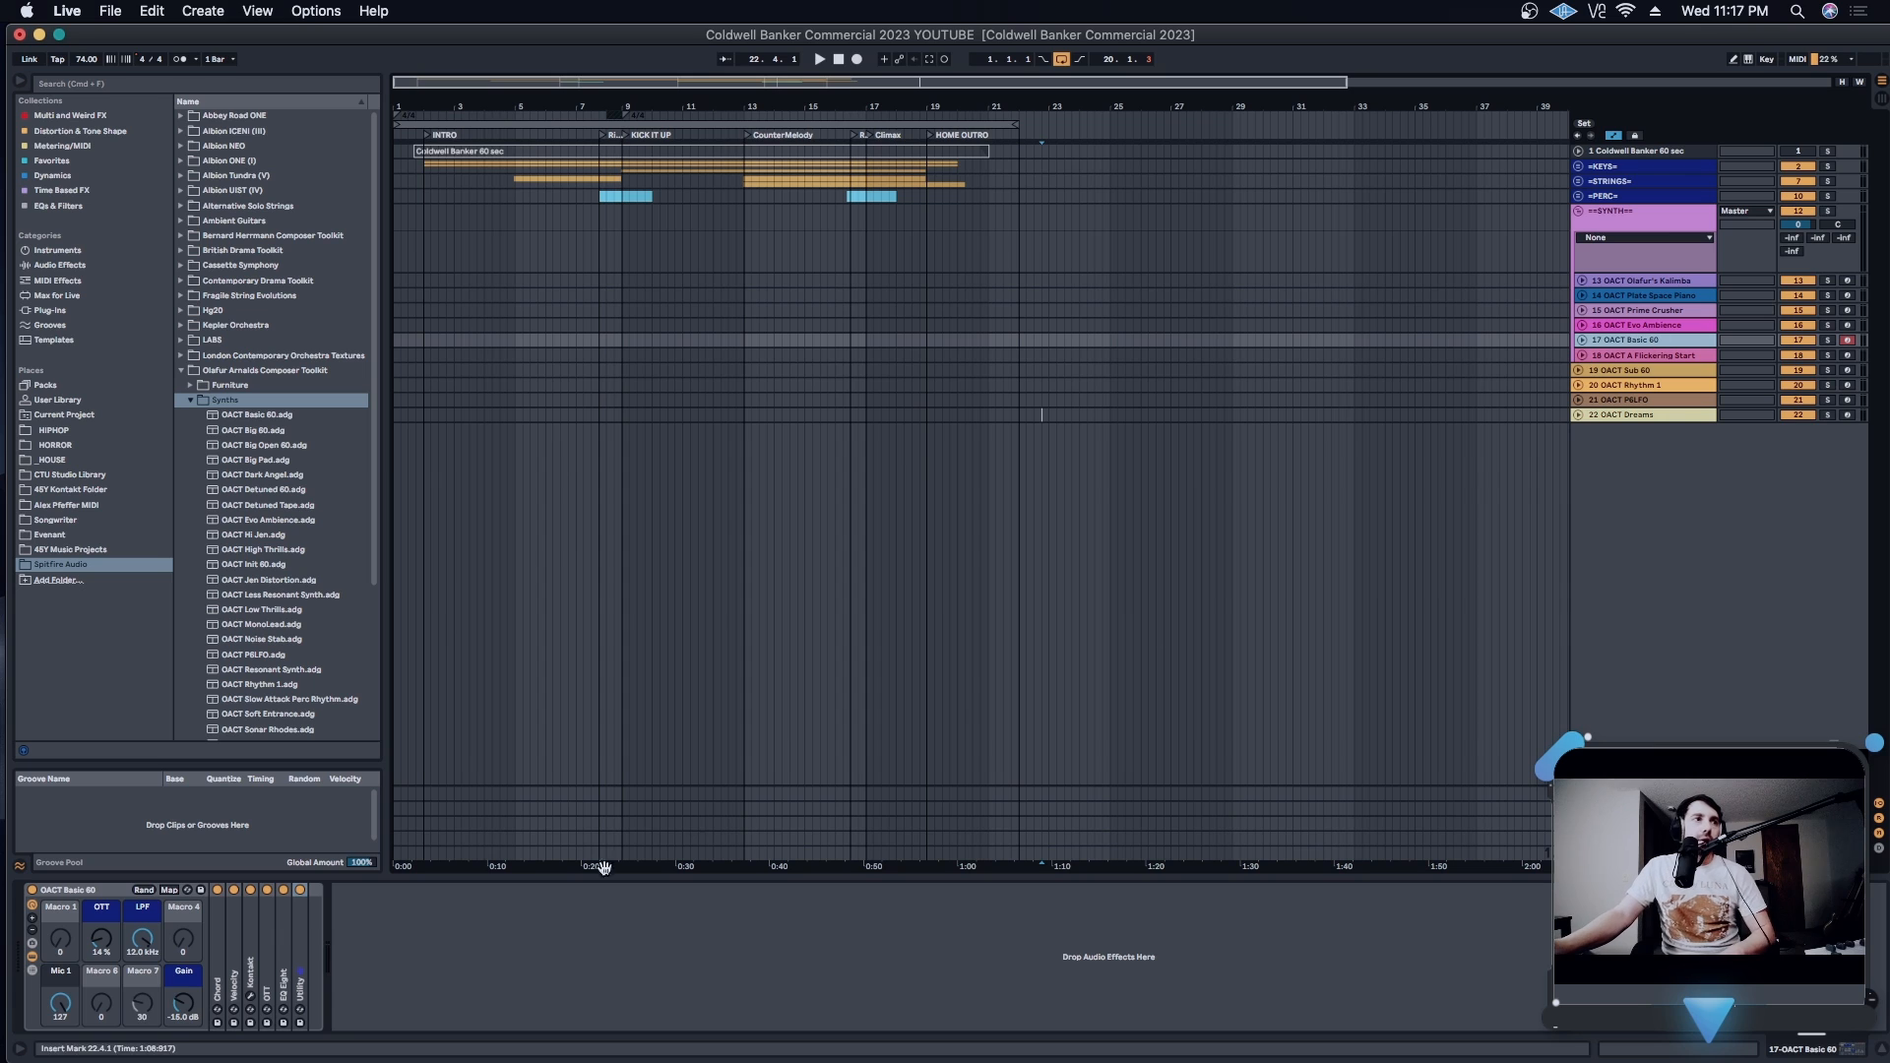
{"action": "left_click", "coordinate": [253, 994]}
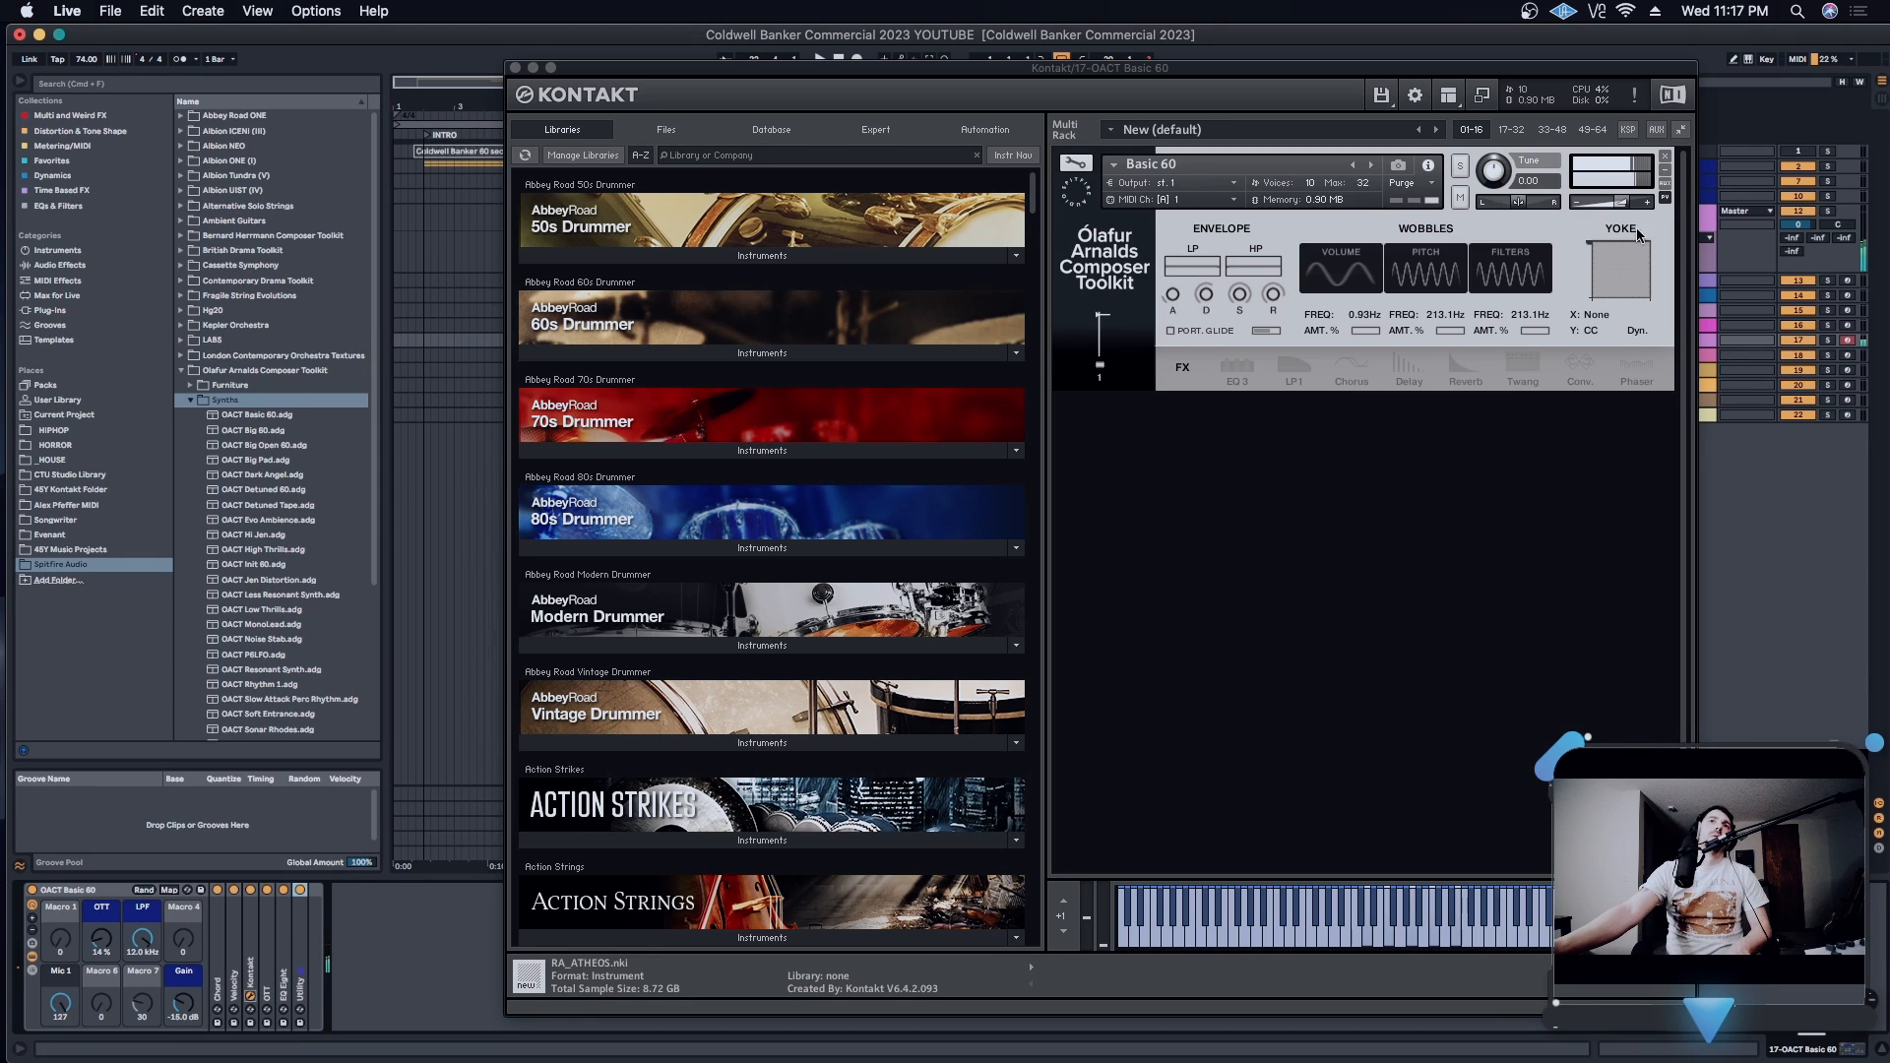
- Lower the Basic 60 instrument's volume and bring its Pitch wobble amount down to zero
{"action": "left_click_drag", "start_coordinate": [1624, 203], "coordinate": [1606, 208]}
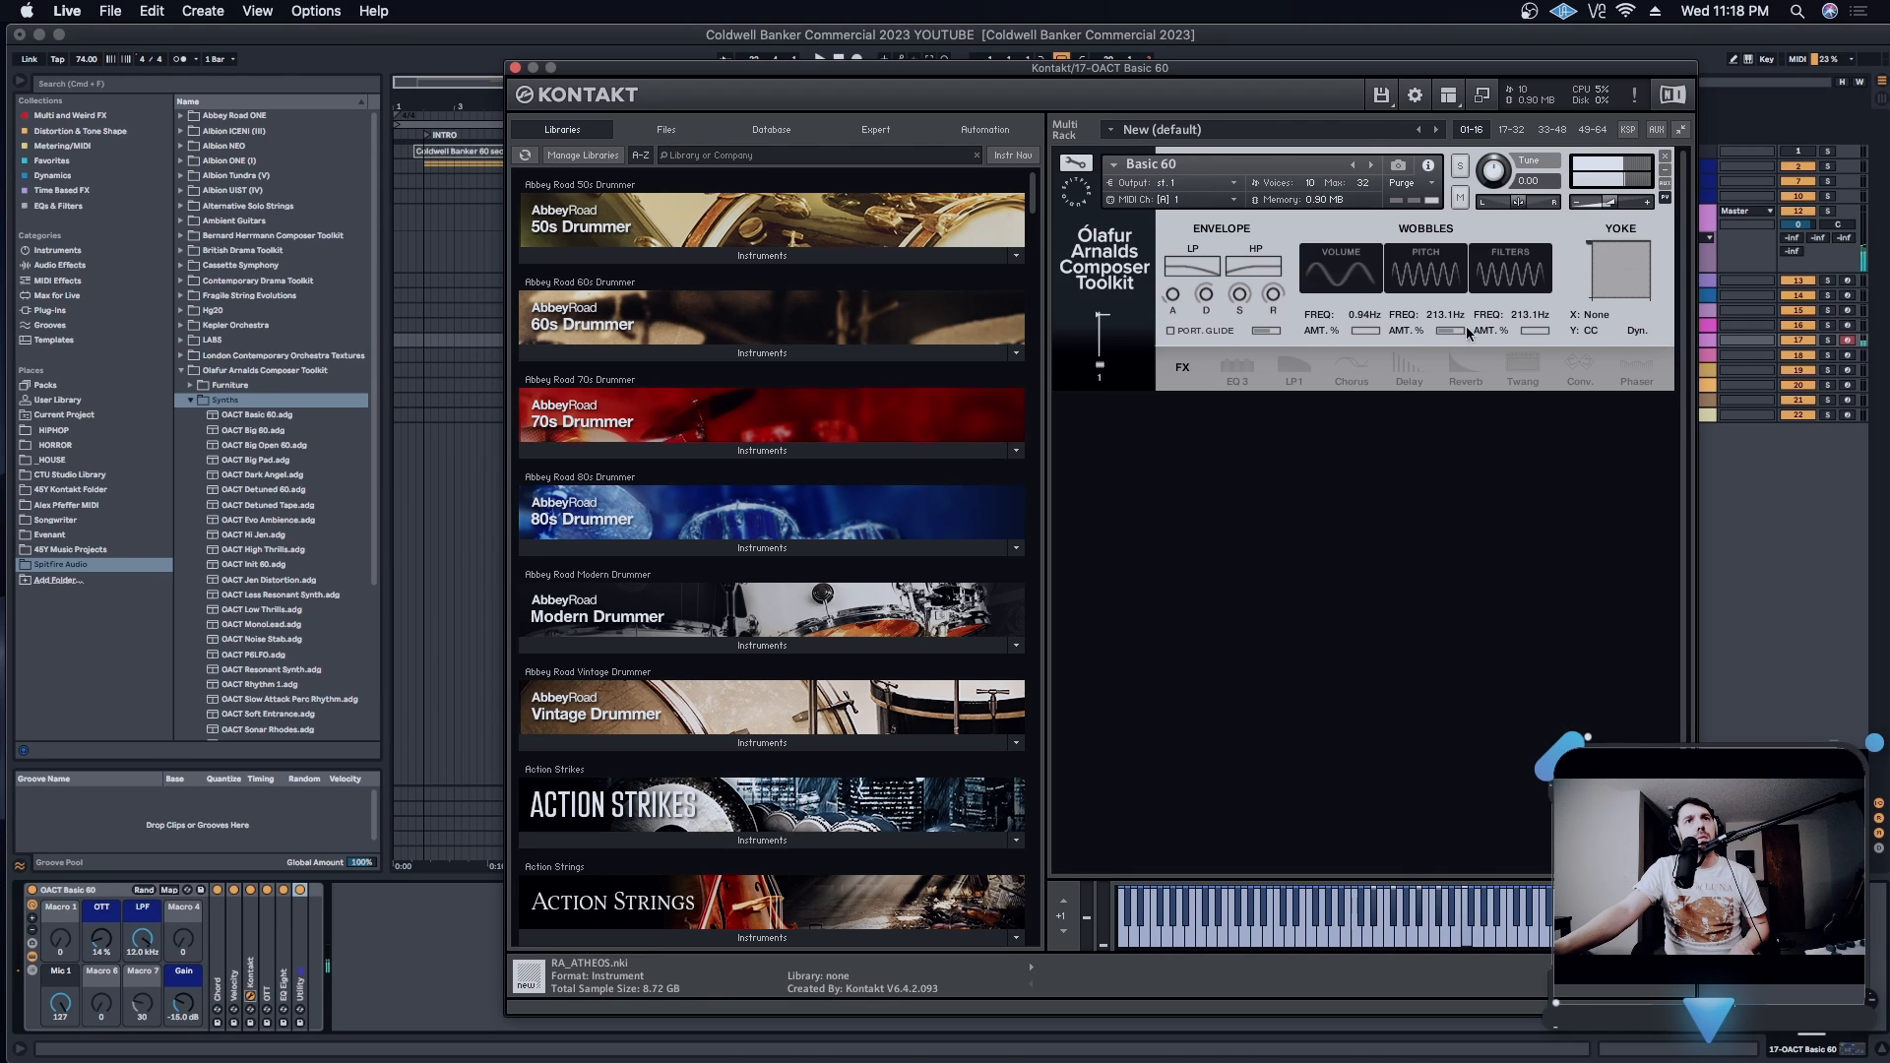
{"action": "mouse_move", "coordinate": [1434, 335]}
{"action": "left_mouse_down"}
{"action": "mouse_move", "coordinate": [1463, 334]}
{"action": "mouse_move", "coordinate": [1431, 336]}
{"action": "left_mouse_up"}
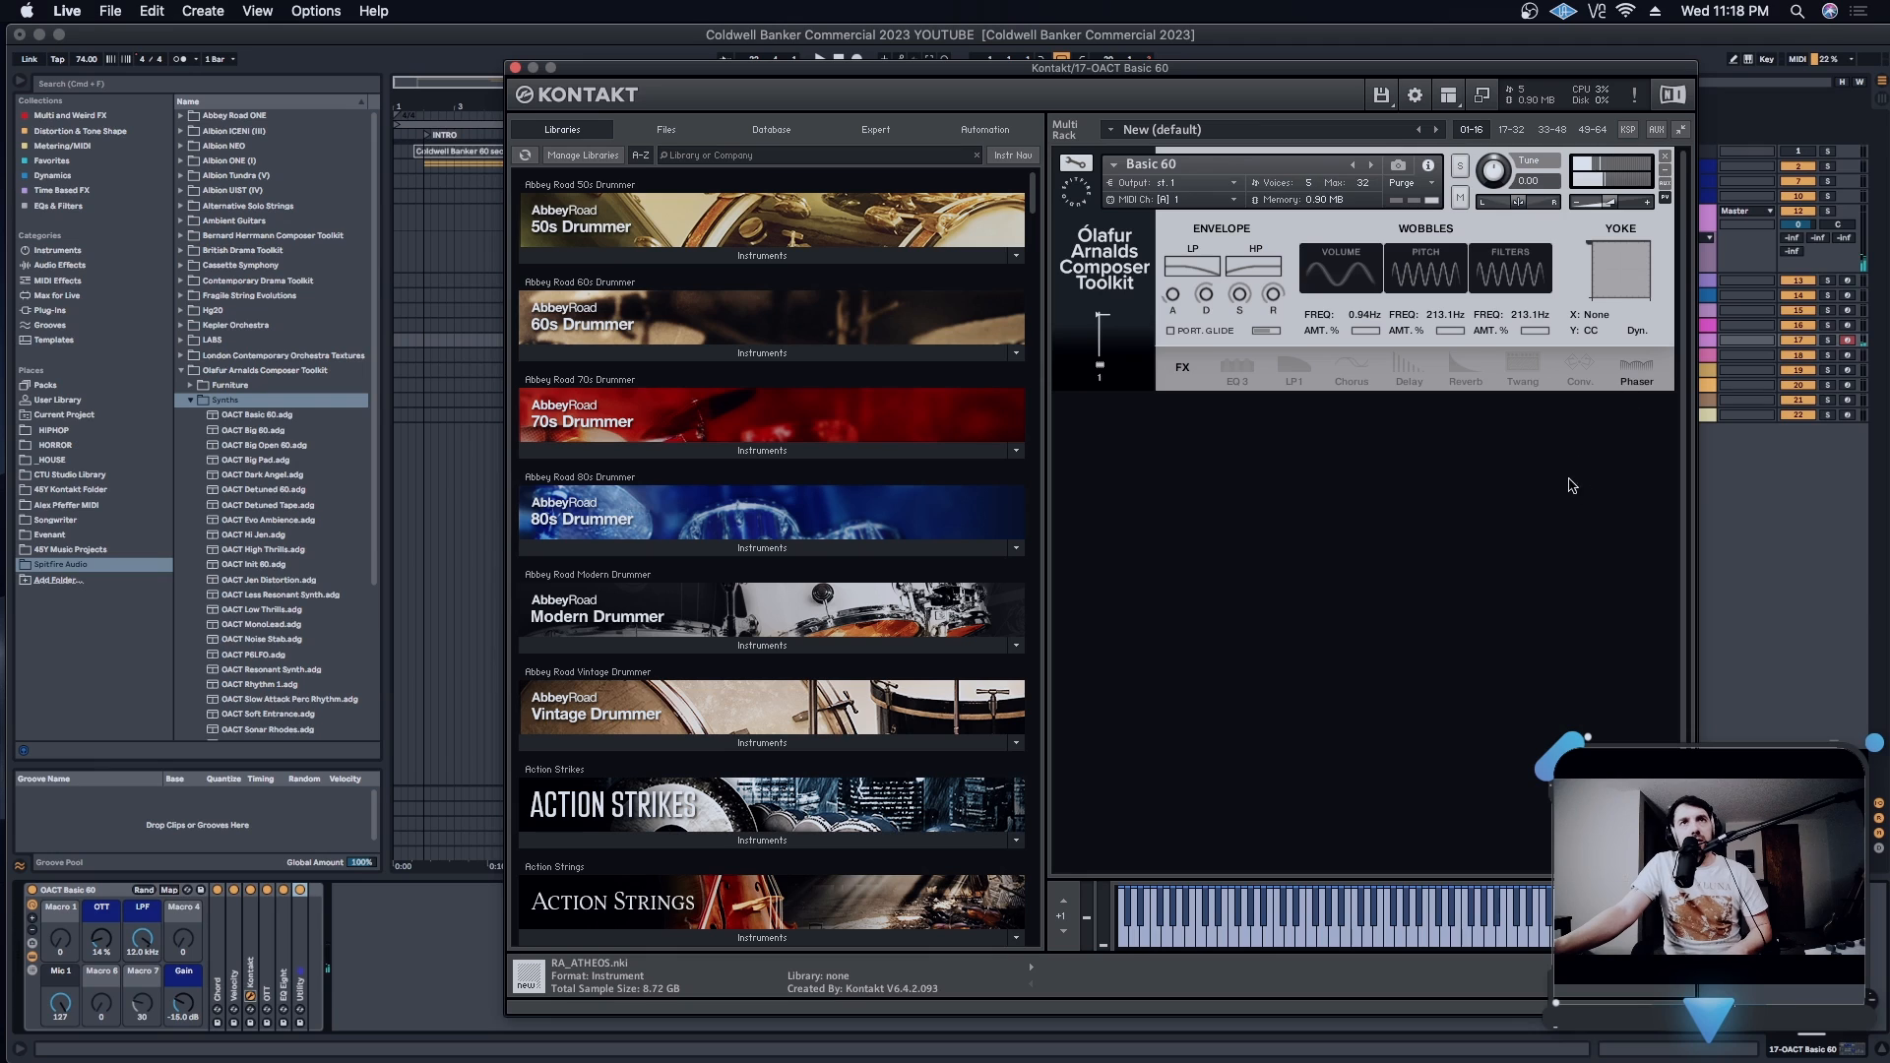
- Audition the Basic 60's Phaser by varying Speed and Depth, including Depth at 100, lower both, and return to the effects list
{"action": "left_click", "coordinate": [1637, 372]}
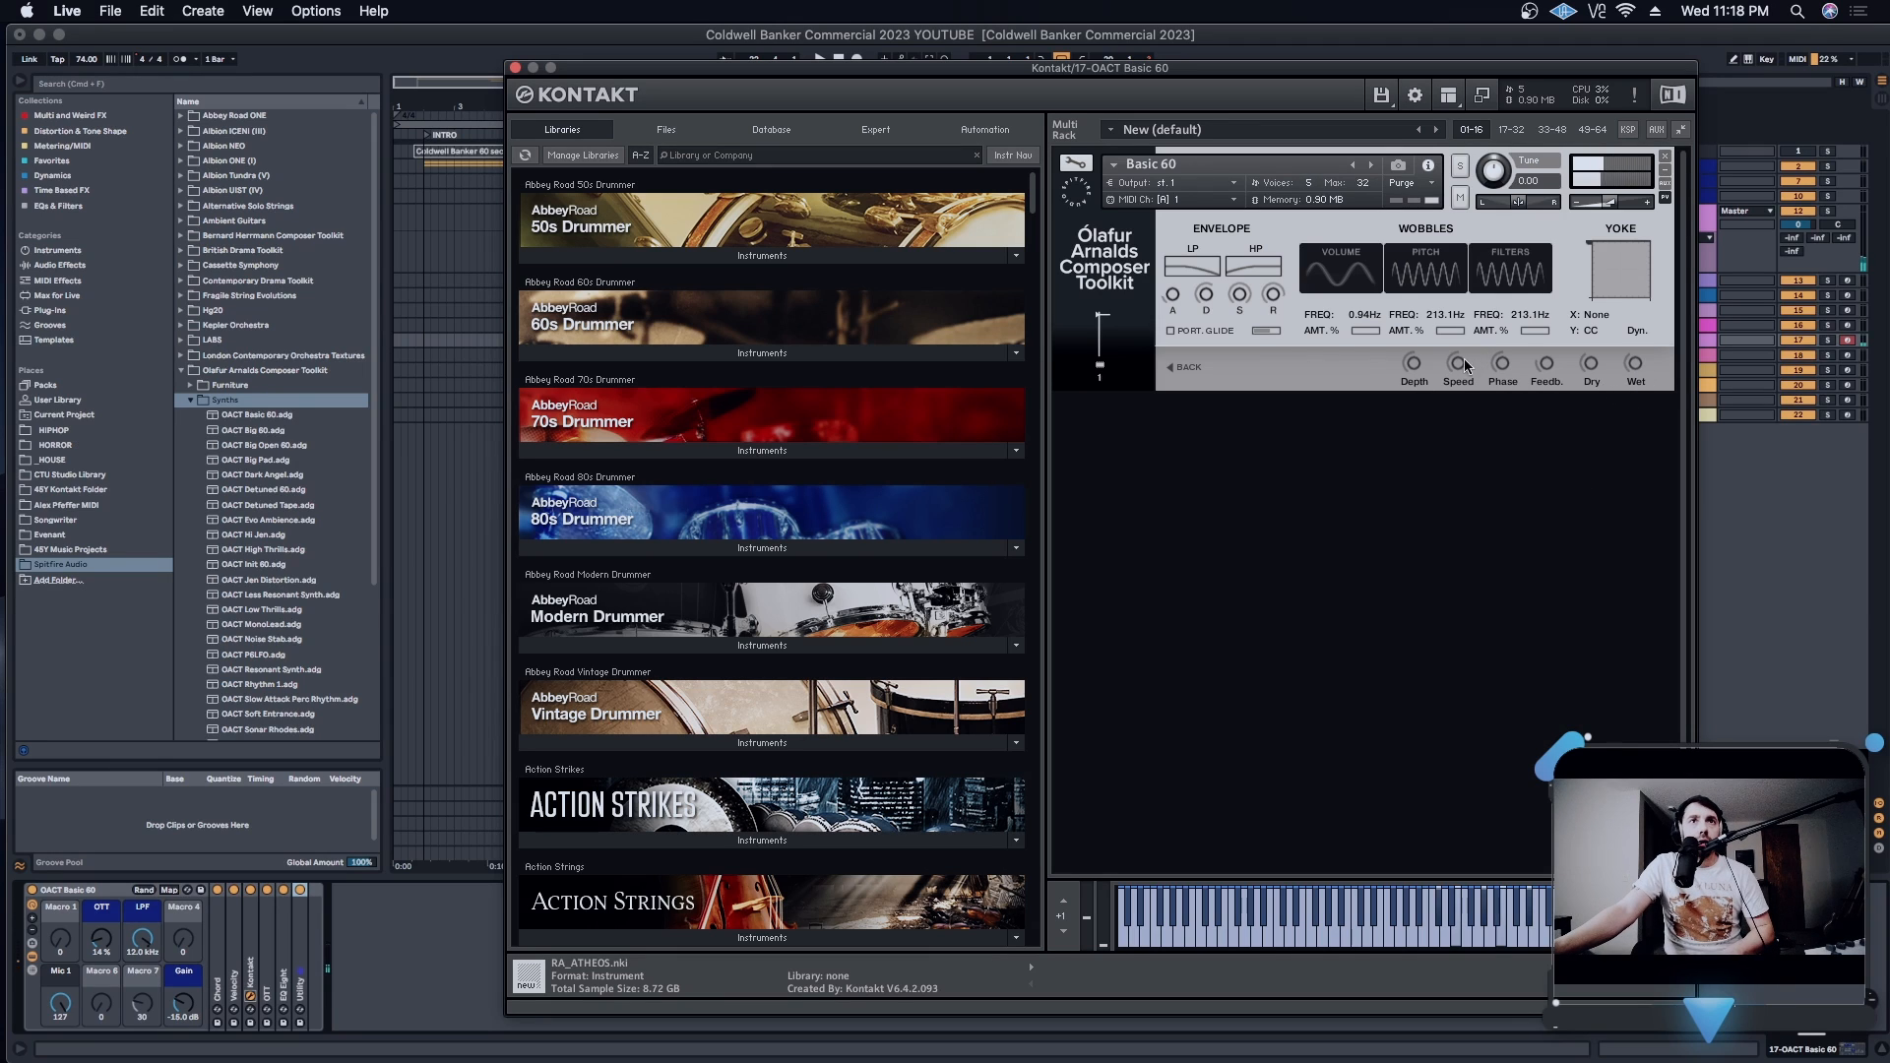
{"action": "left_click_drag", "start_coordinate": [1458, 390], "coordinate": [1462, 398]}
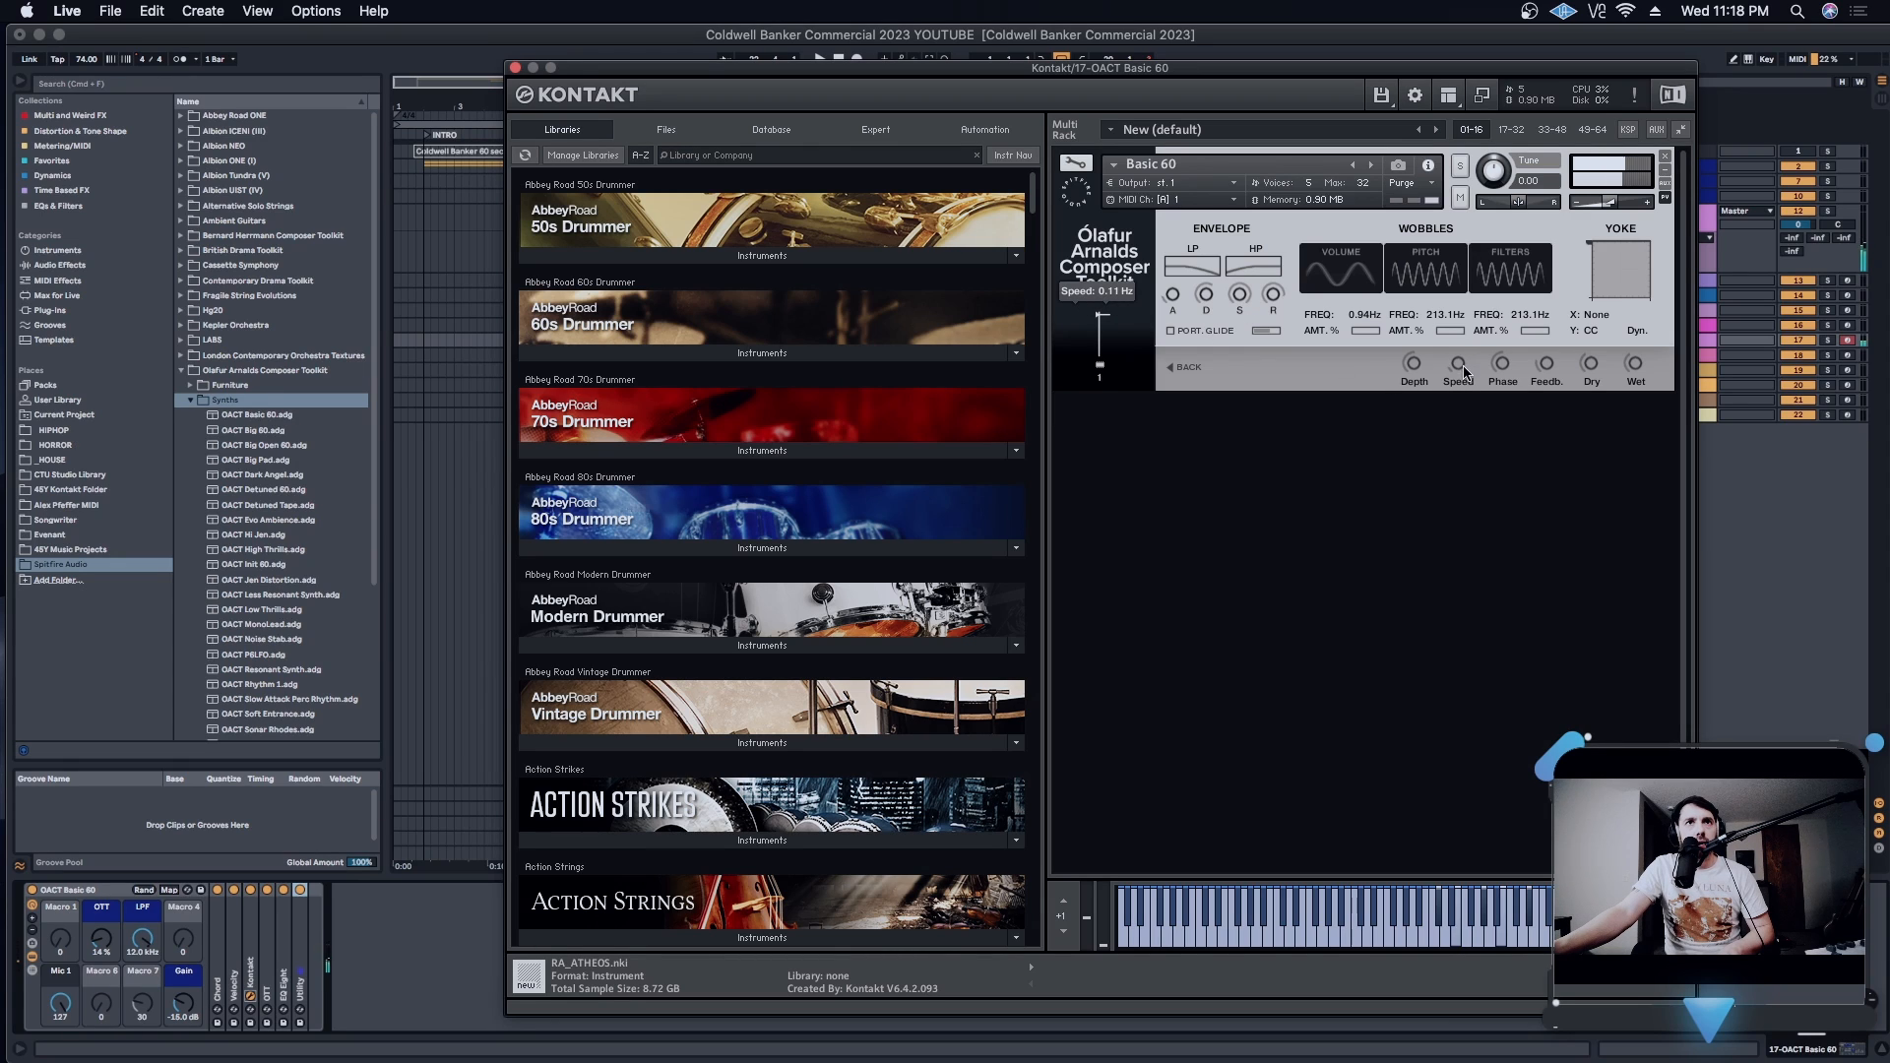
{"action": "left_click_drag", "start_coordinate": [1418, 362], "coordinate": [1421, 389]}
{"action": "left_click_drag", "start_coordinate": [1429, 327], "coordinate": [1467, 302]}
{"action": "left_click_drag", "start_coordinate": [1411, 364], "coordinate": [1421, 318]}
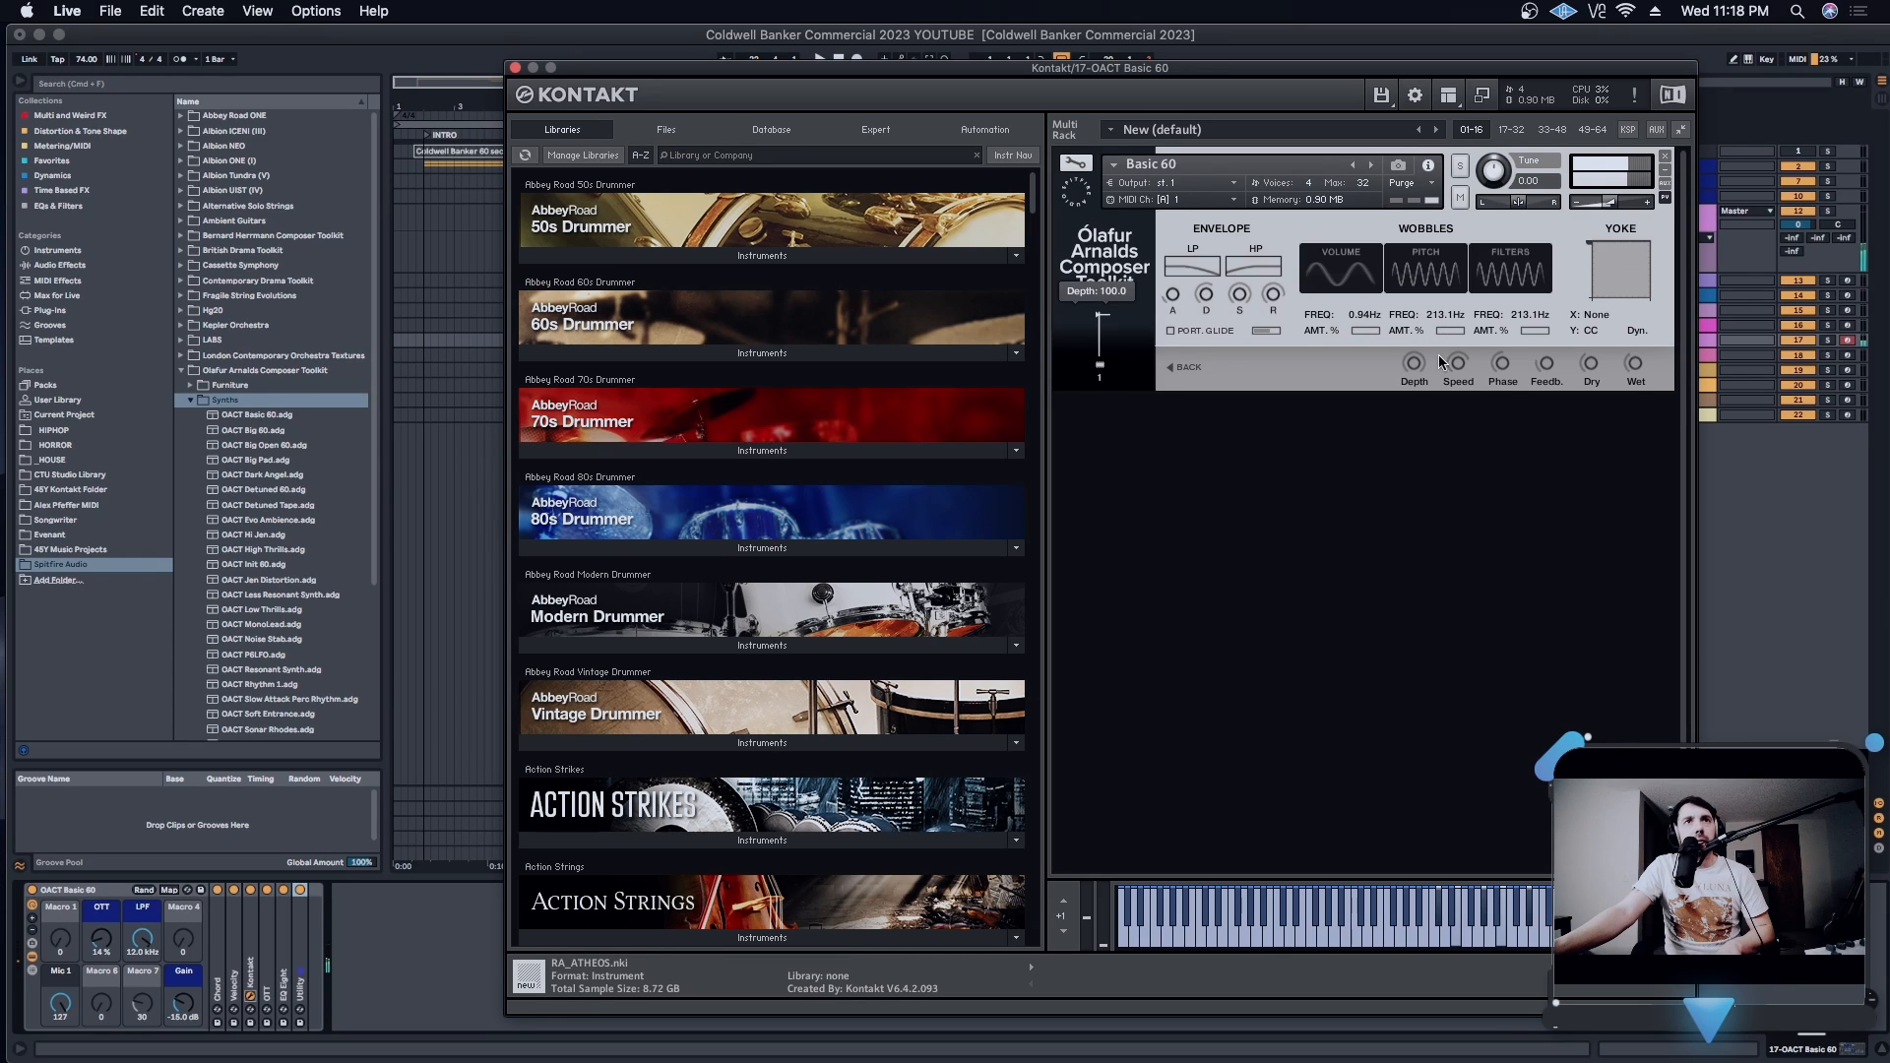
{"action": "left_click_drag", "start_coordinate": [1415, 368], "coordinate": [1416, 477]}
{"action": "left_click_drag", "start_coordinate": [1460, 365], "coordinate": [1454, 408]}
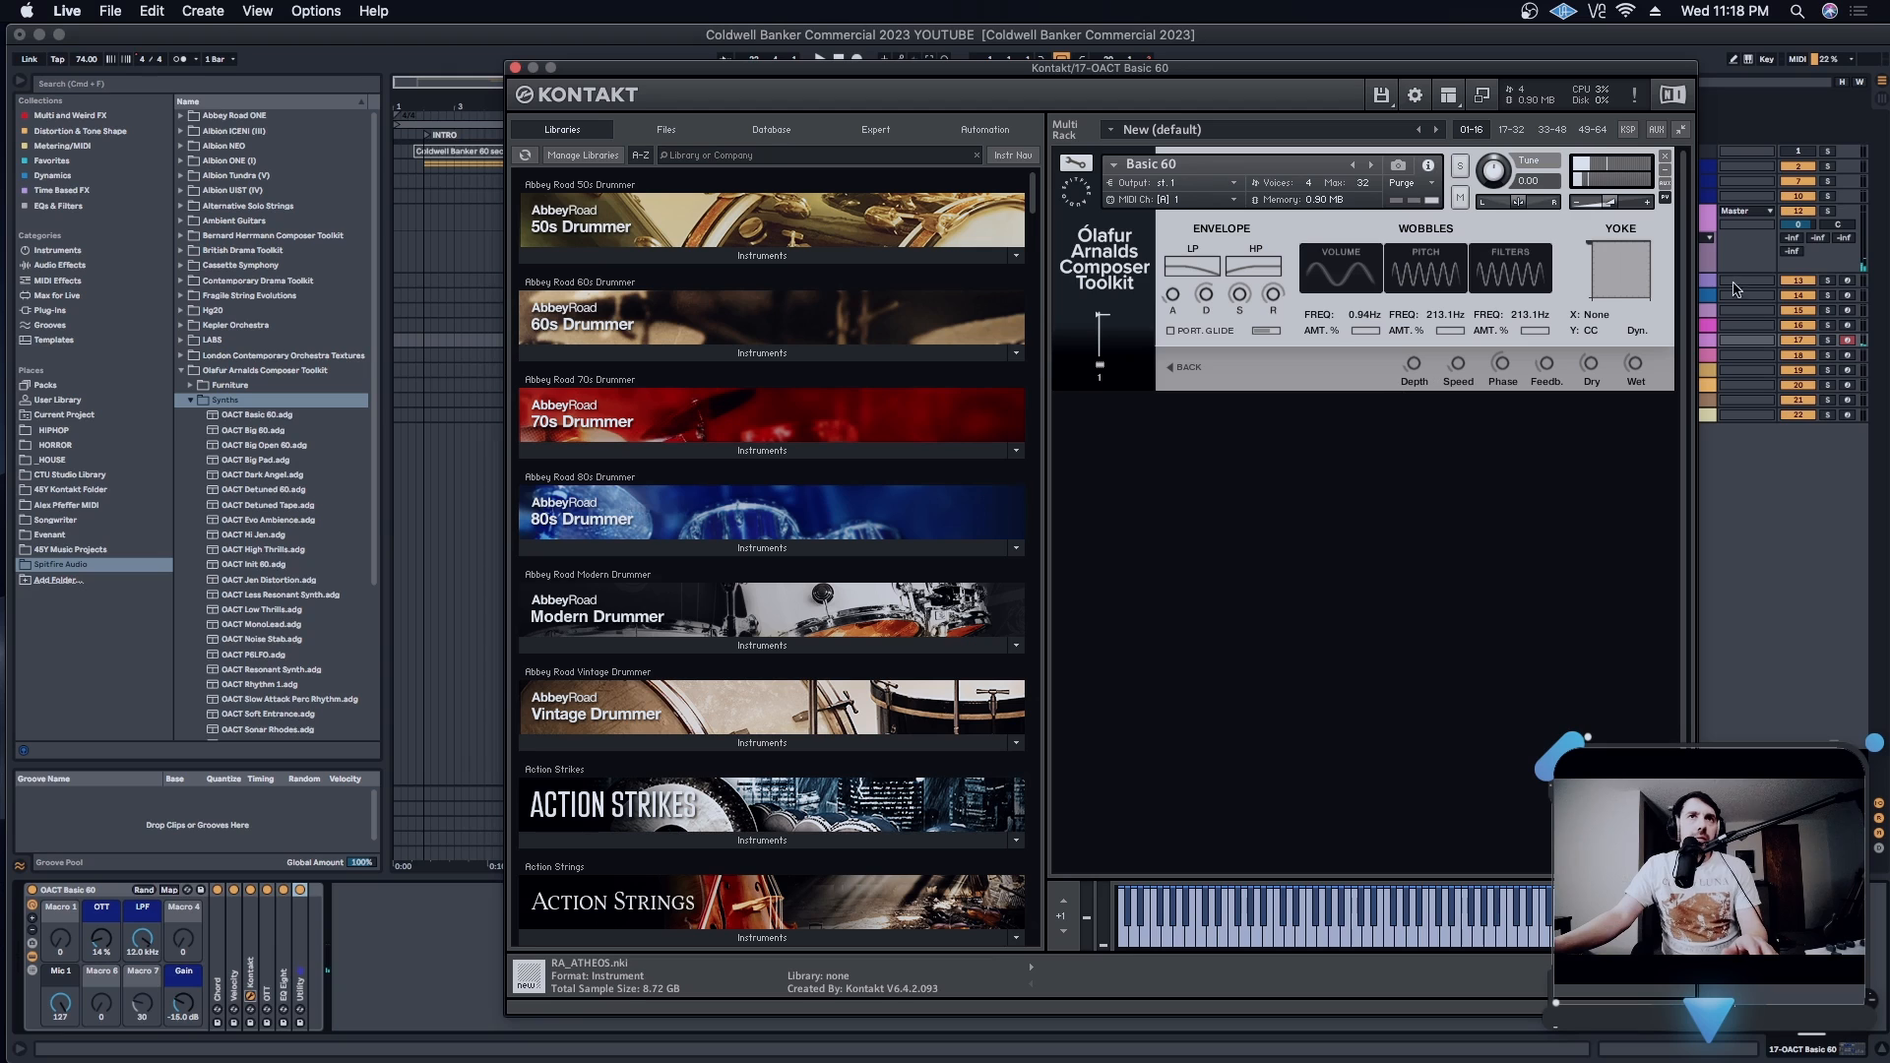
{"action": "left_click", "coordinate": [1173, 366]}
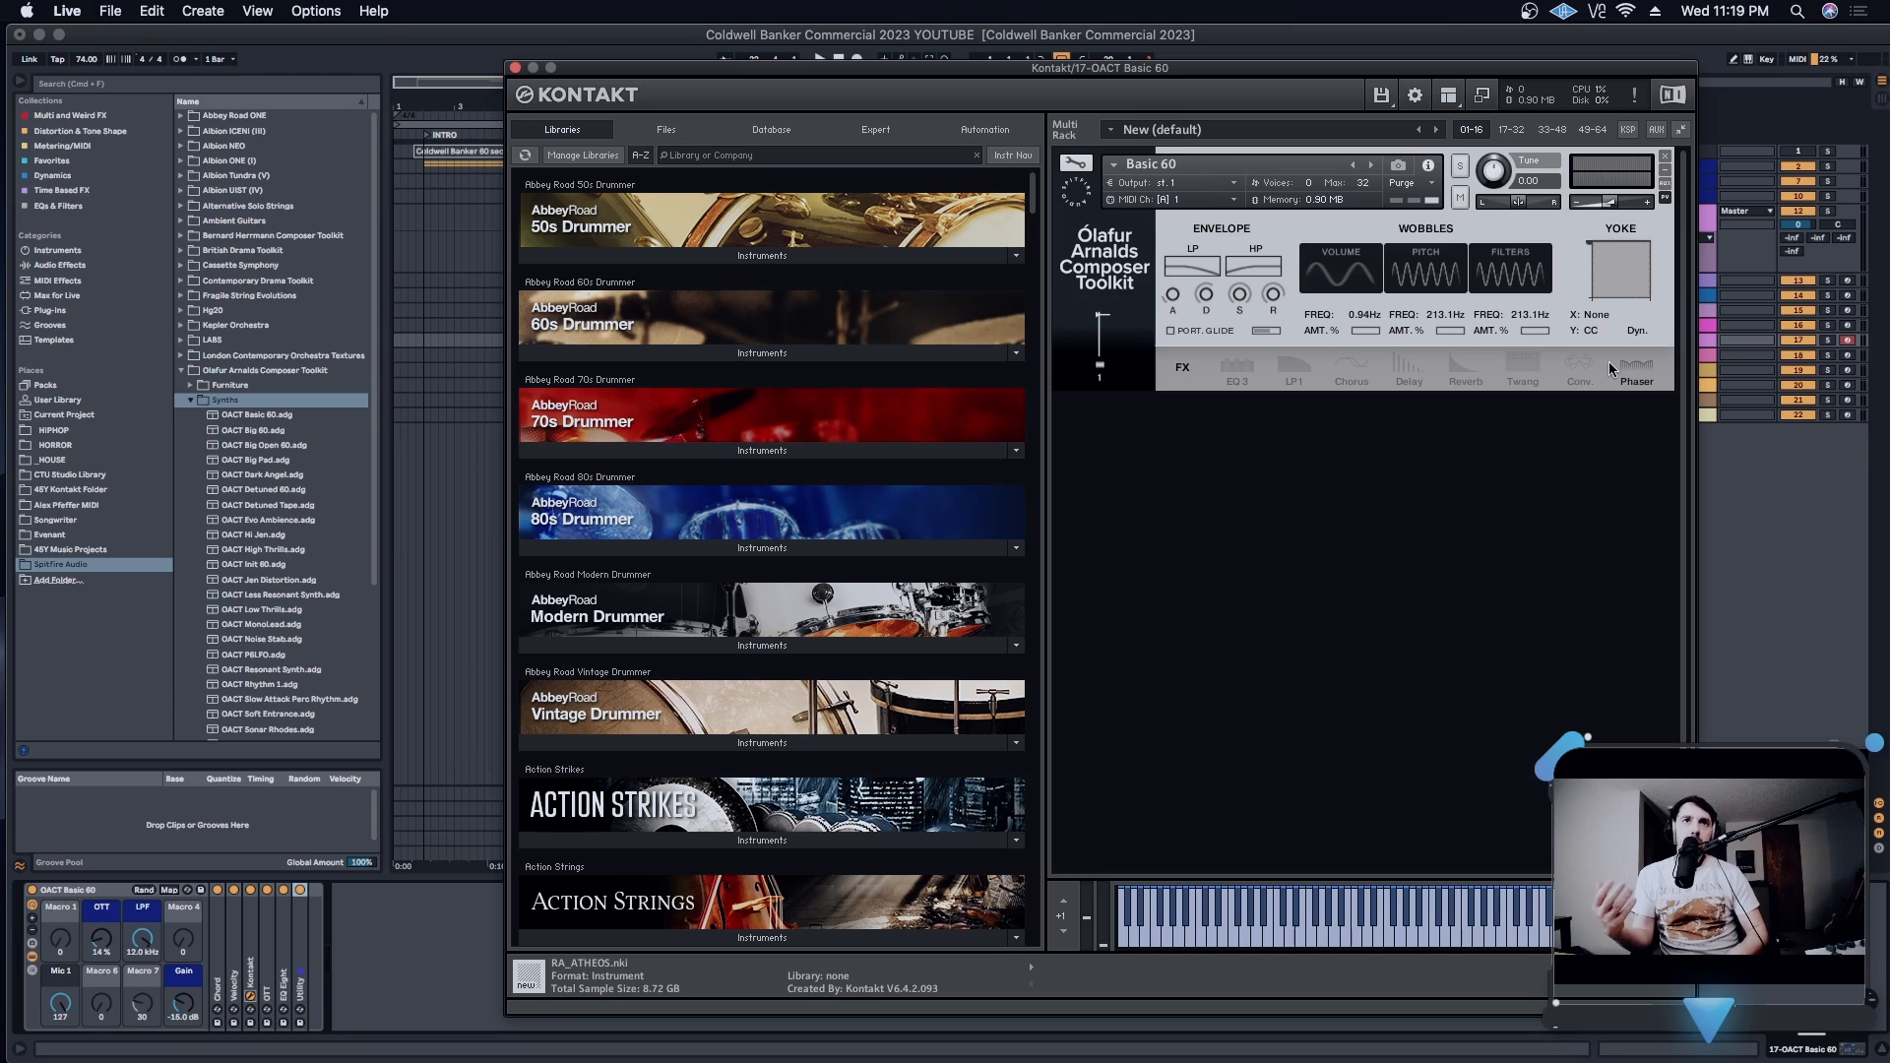
- Turn on the Basic 60's Chorus effect and reopen the Phaser's controls
{"action": "left_click", "coordinate": [1364, 367]}
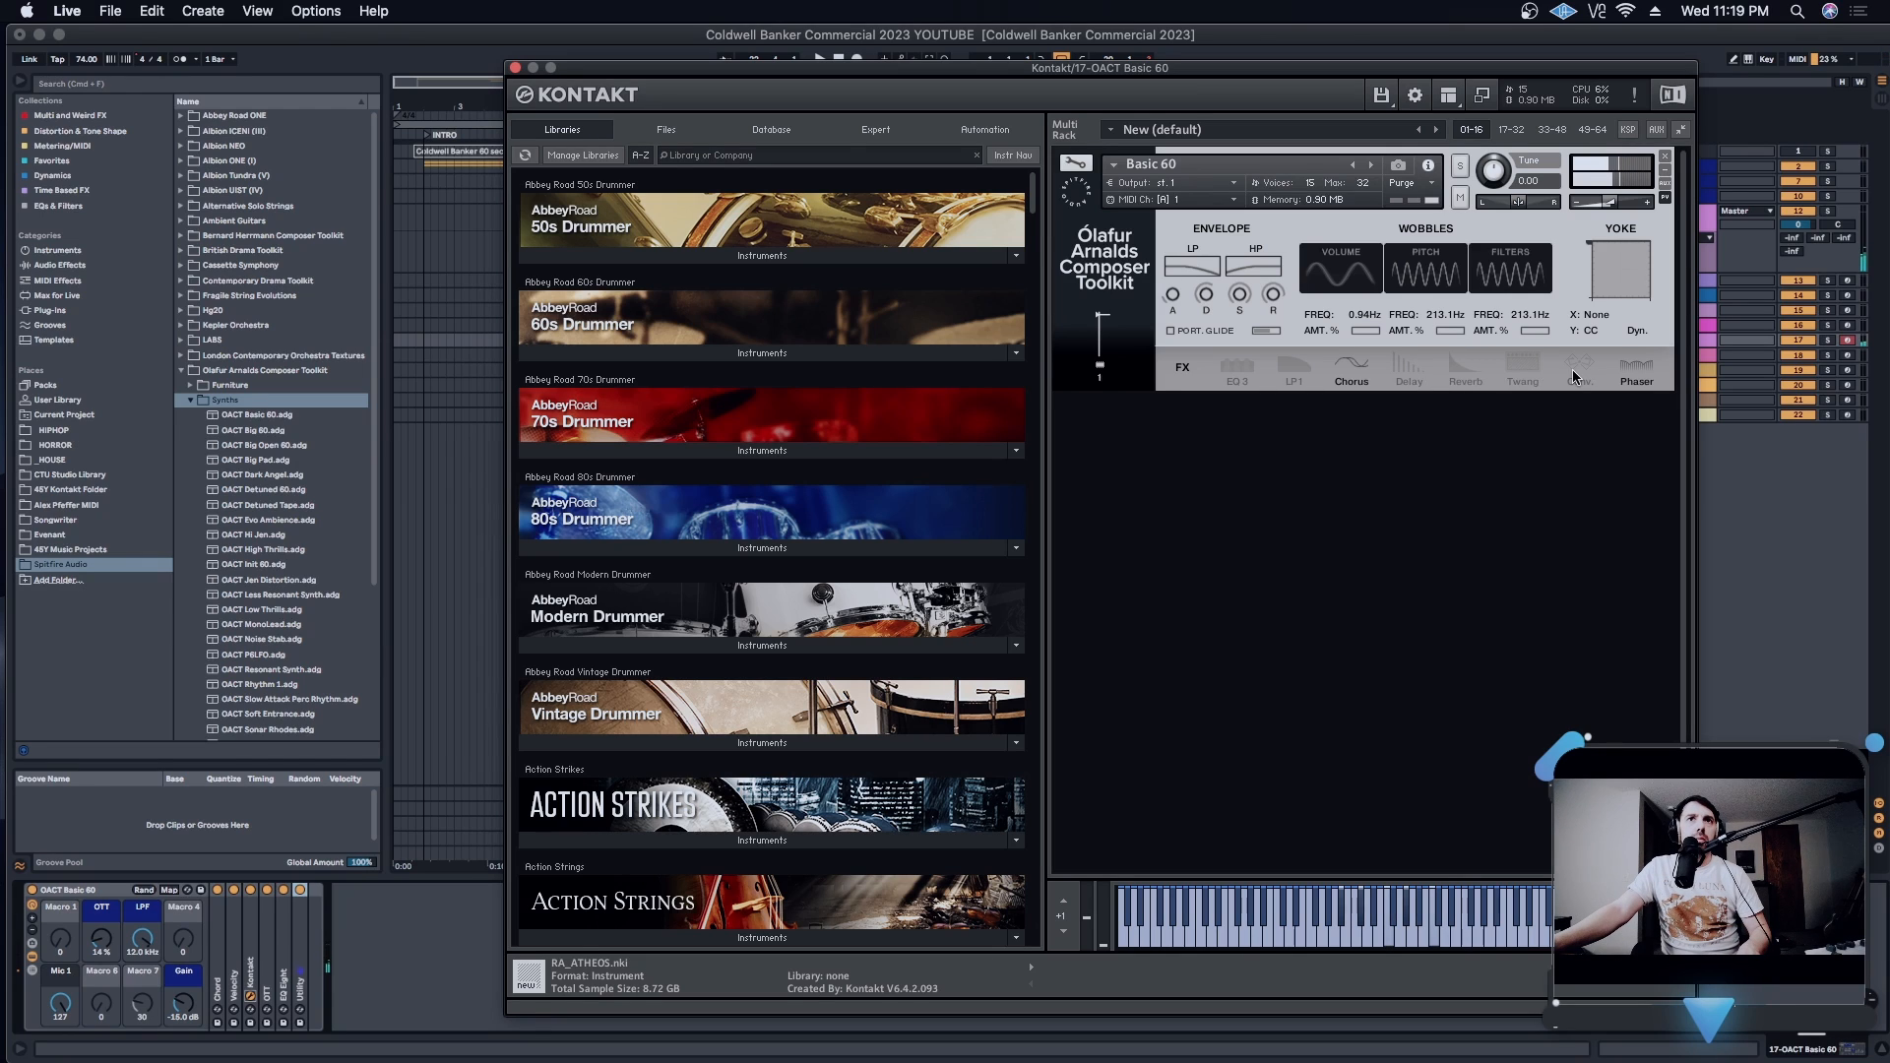
{"action": "left_click", "coordinate": [1625, 368]}
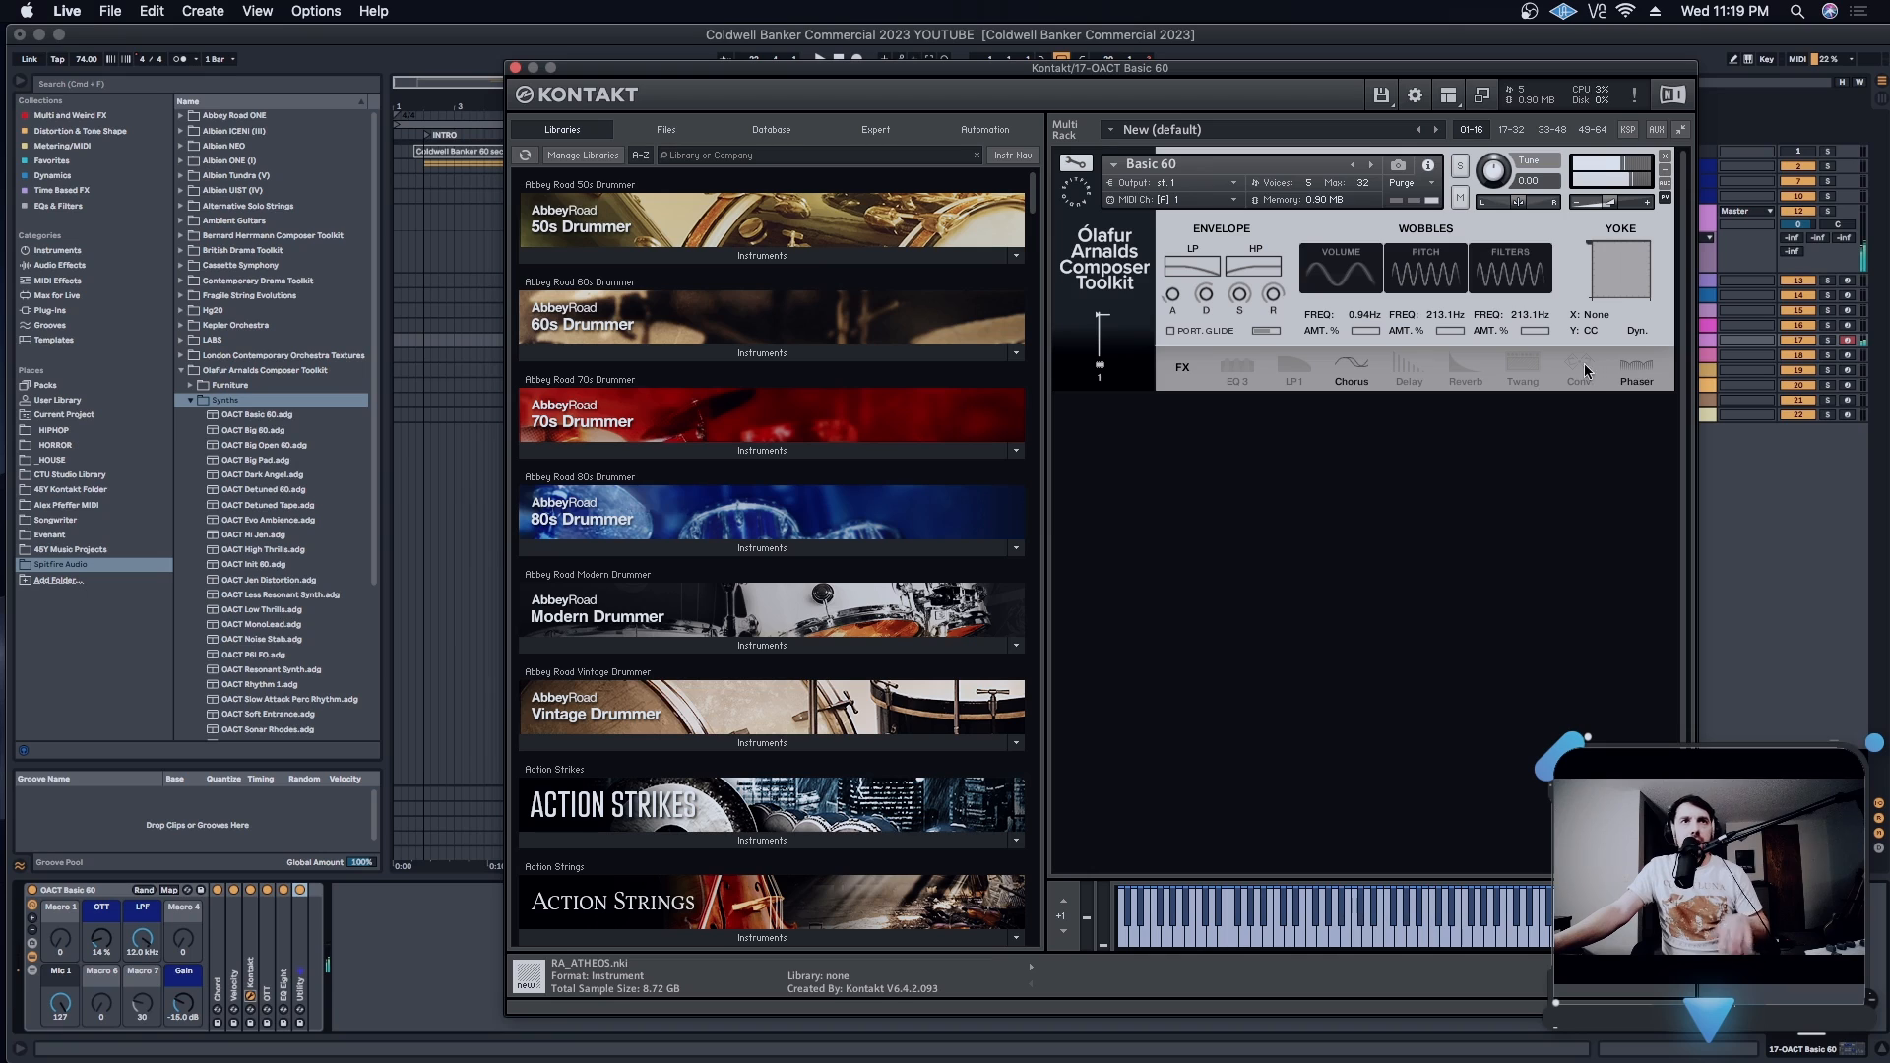
{"action": "left_click", "coordinate": [1645, 370]}
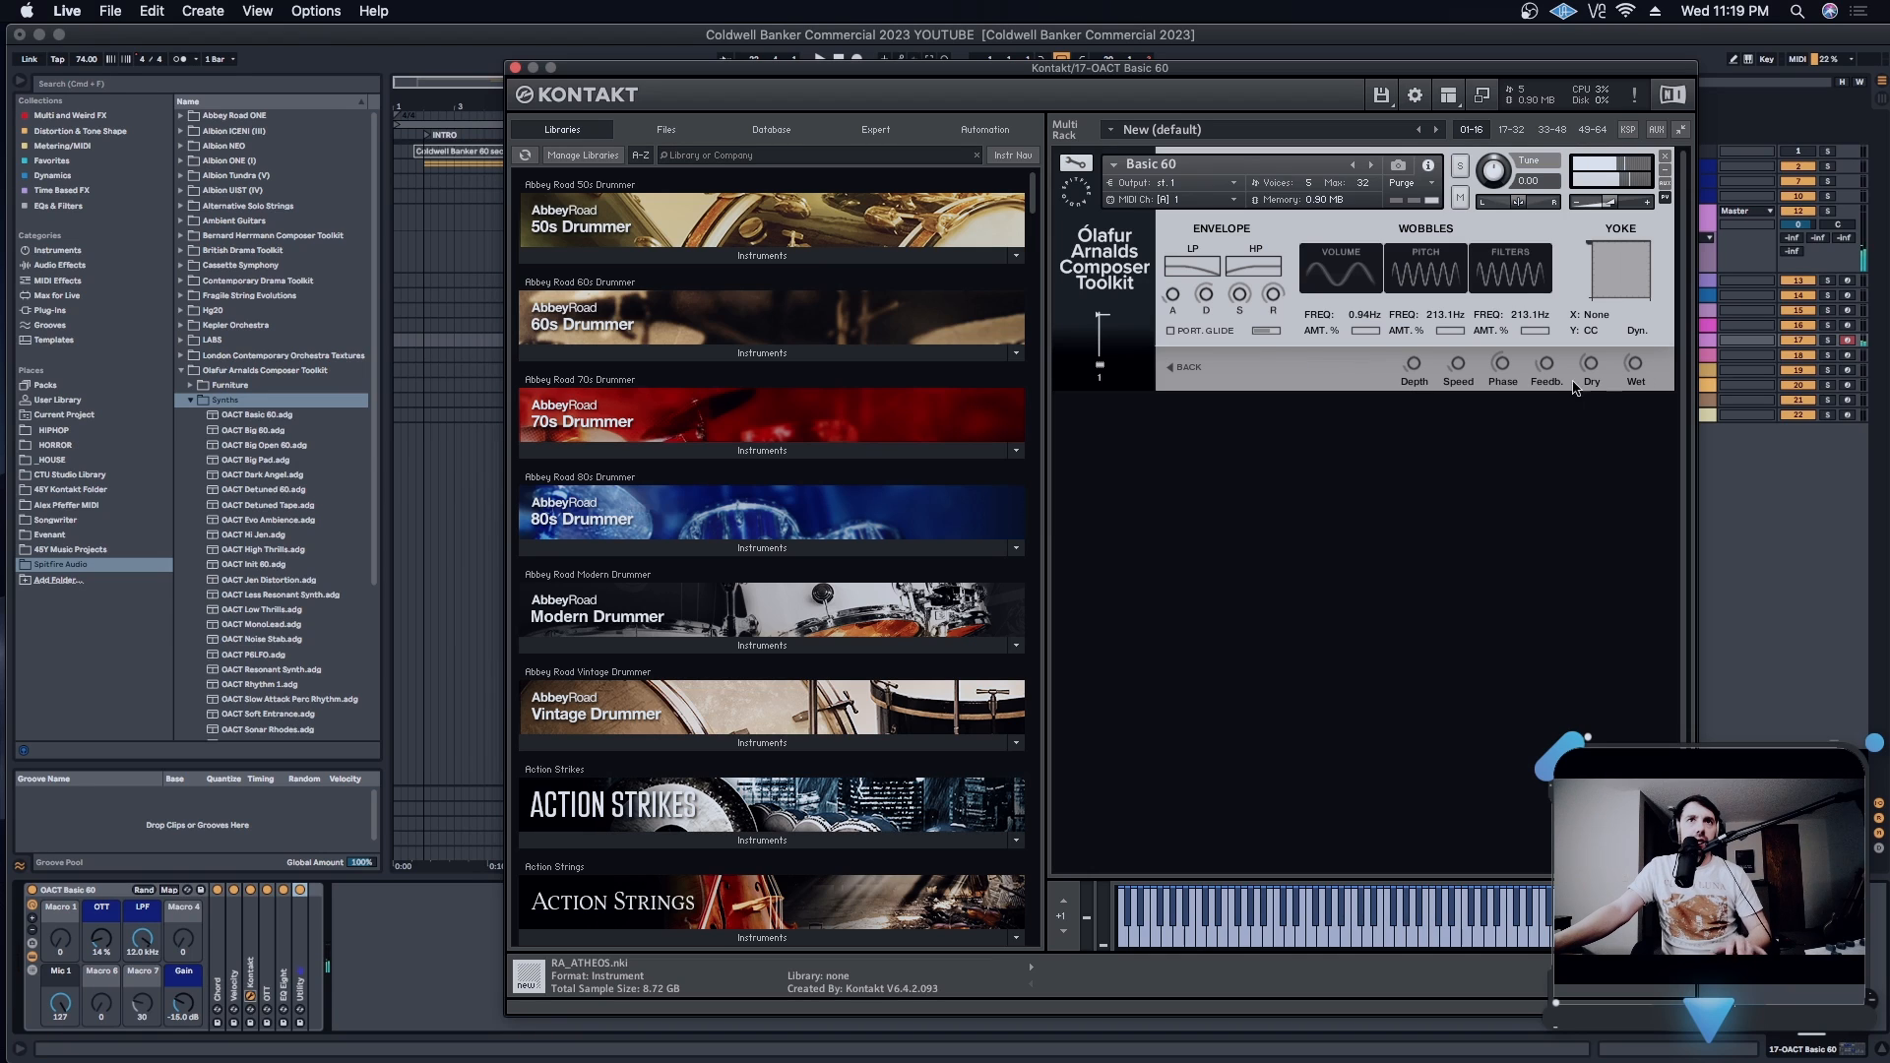
- Assign the Basic 60 Yoke pad's X axis to Phaser Speed and its Y axis to Phaser Depth
{"action": "left_click", "coordinate": [1596, 317]}
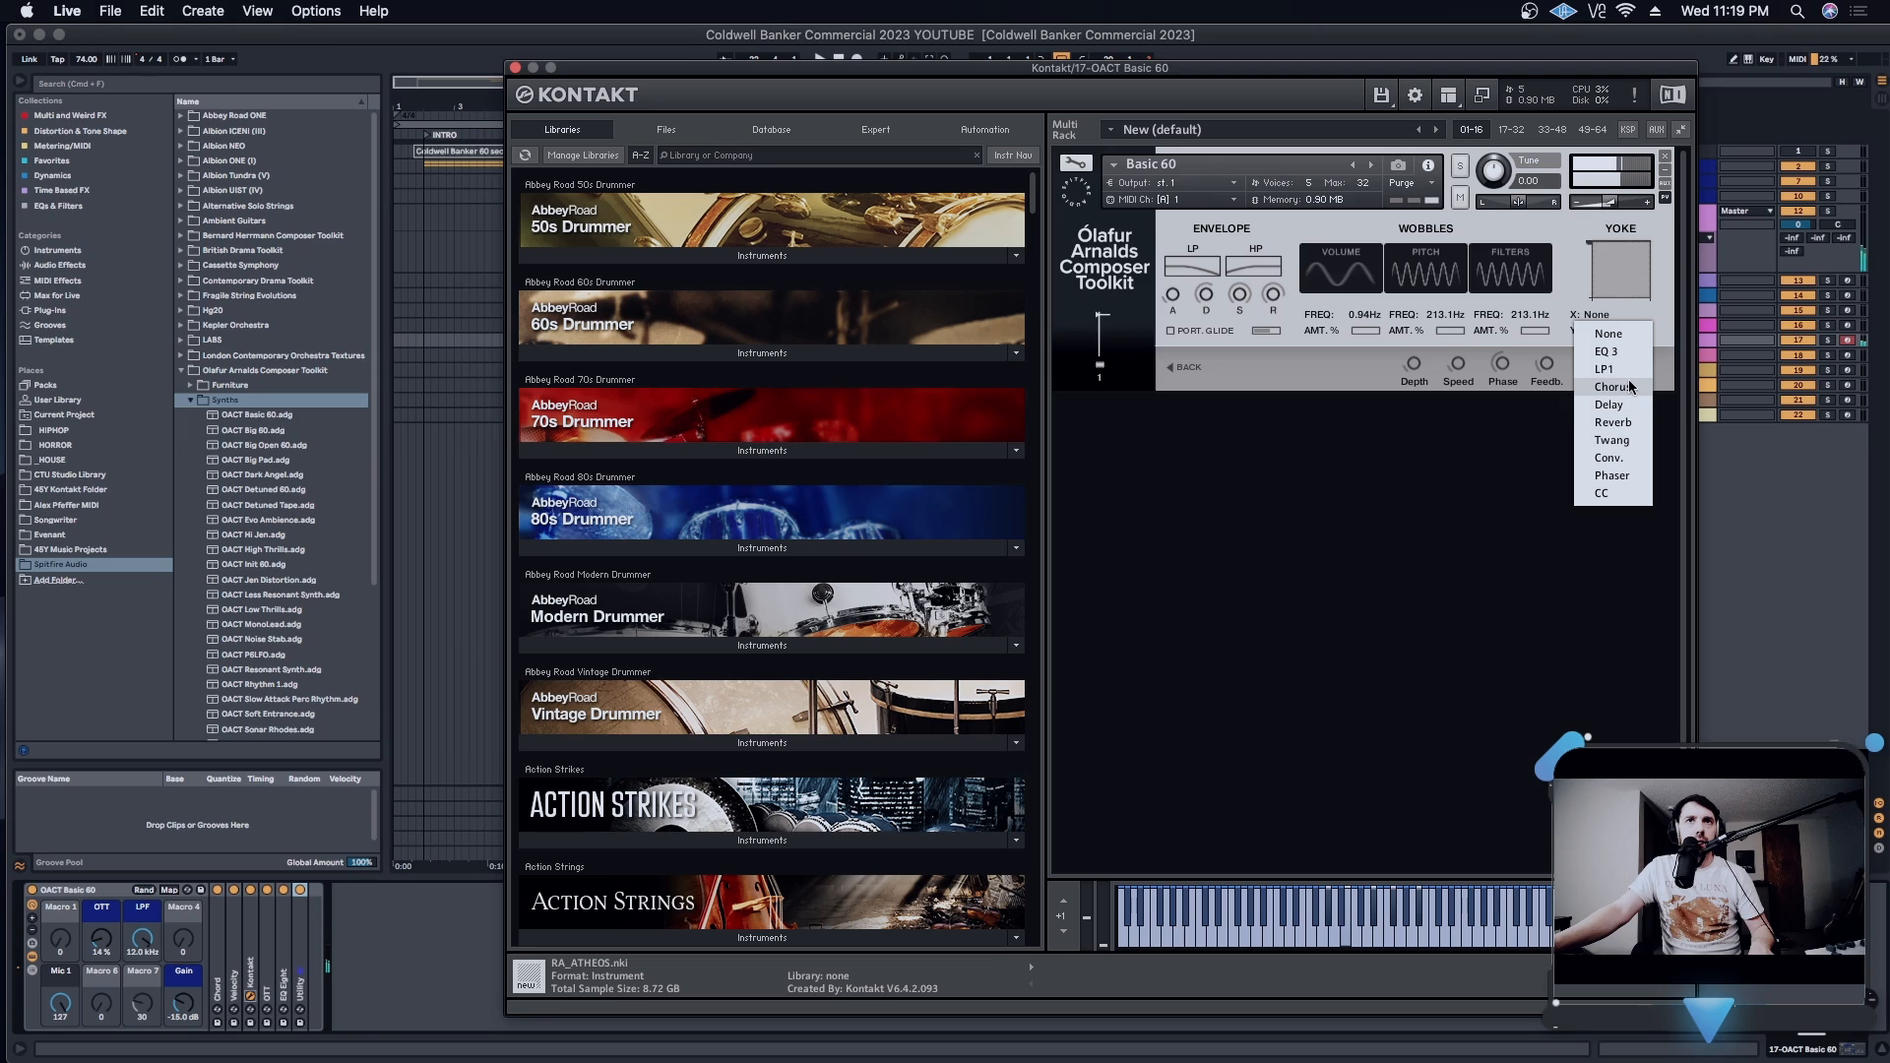
{"action": "left_click", "coordinate": [1613, 475]}
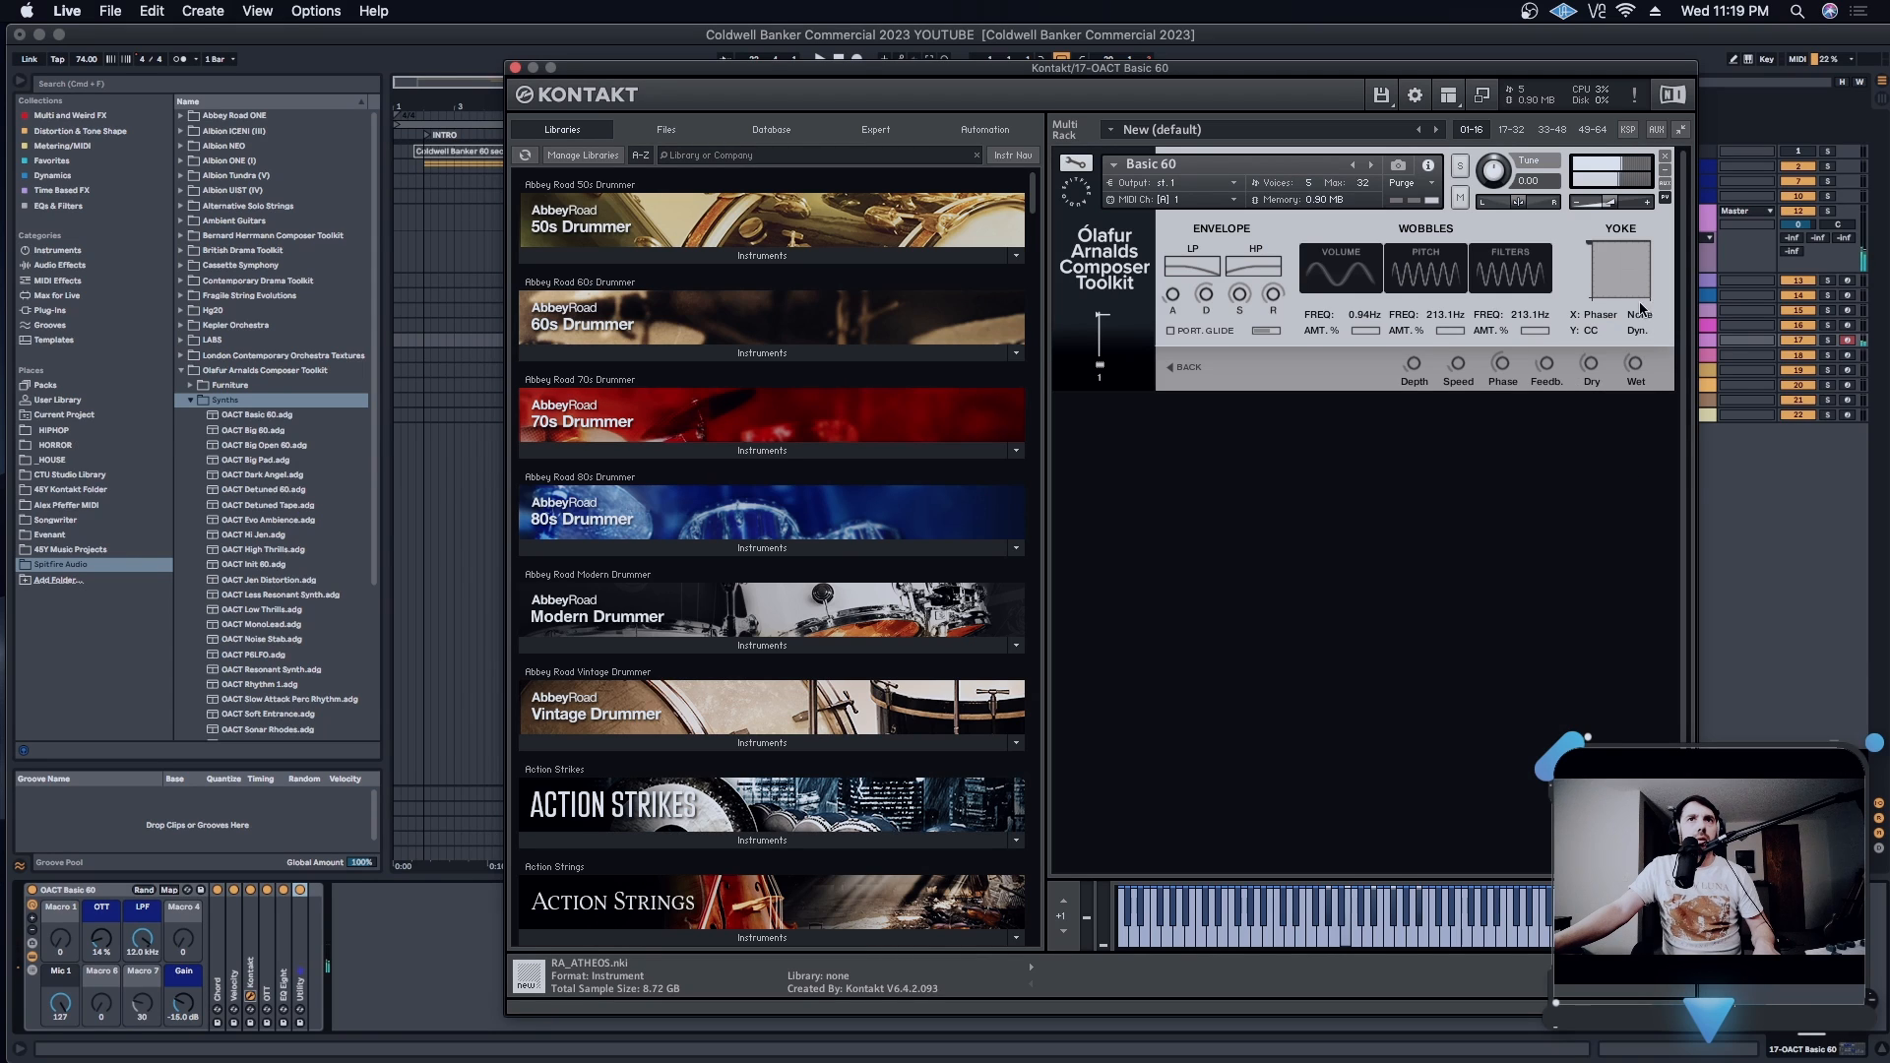
{"action": "left_click", "coordinate": [1640, 307]}
{"action": "left_click", "coordinate": [1673, 371]}
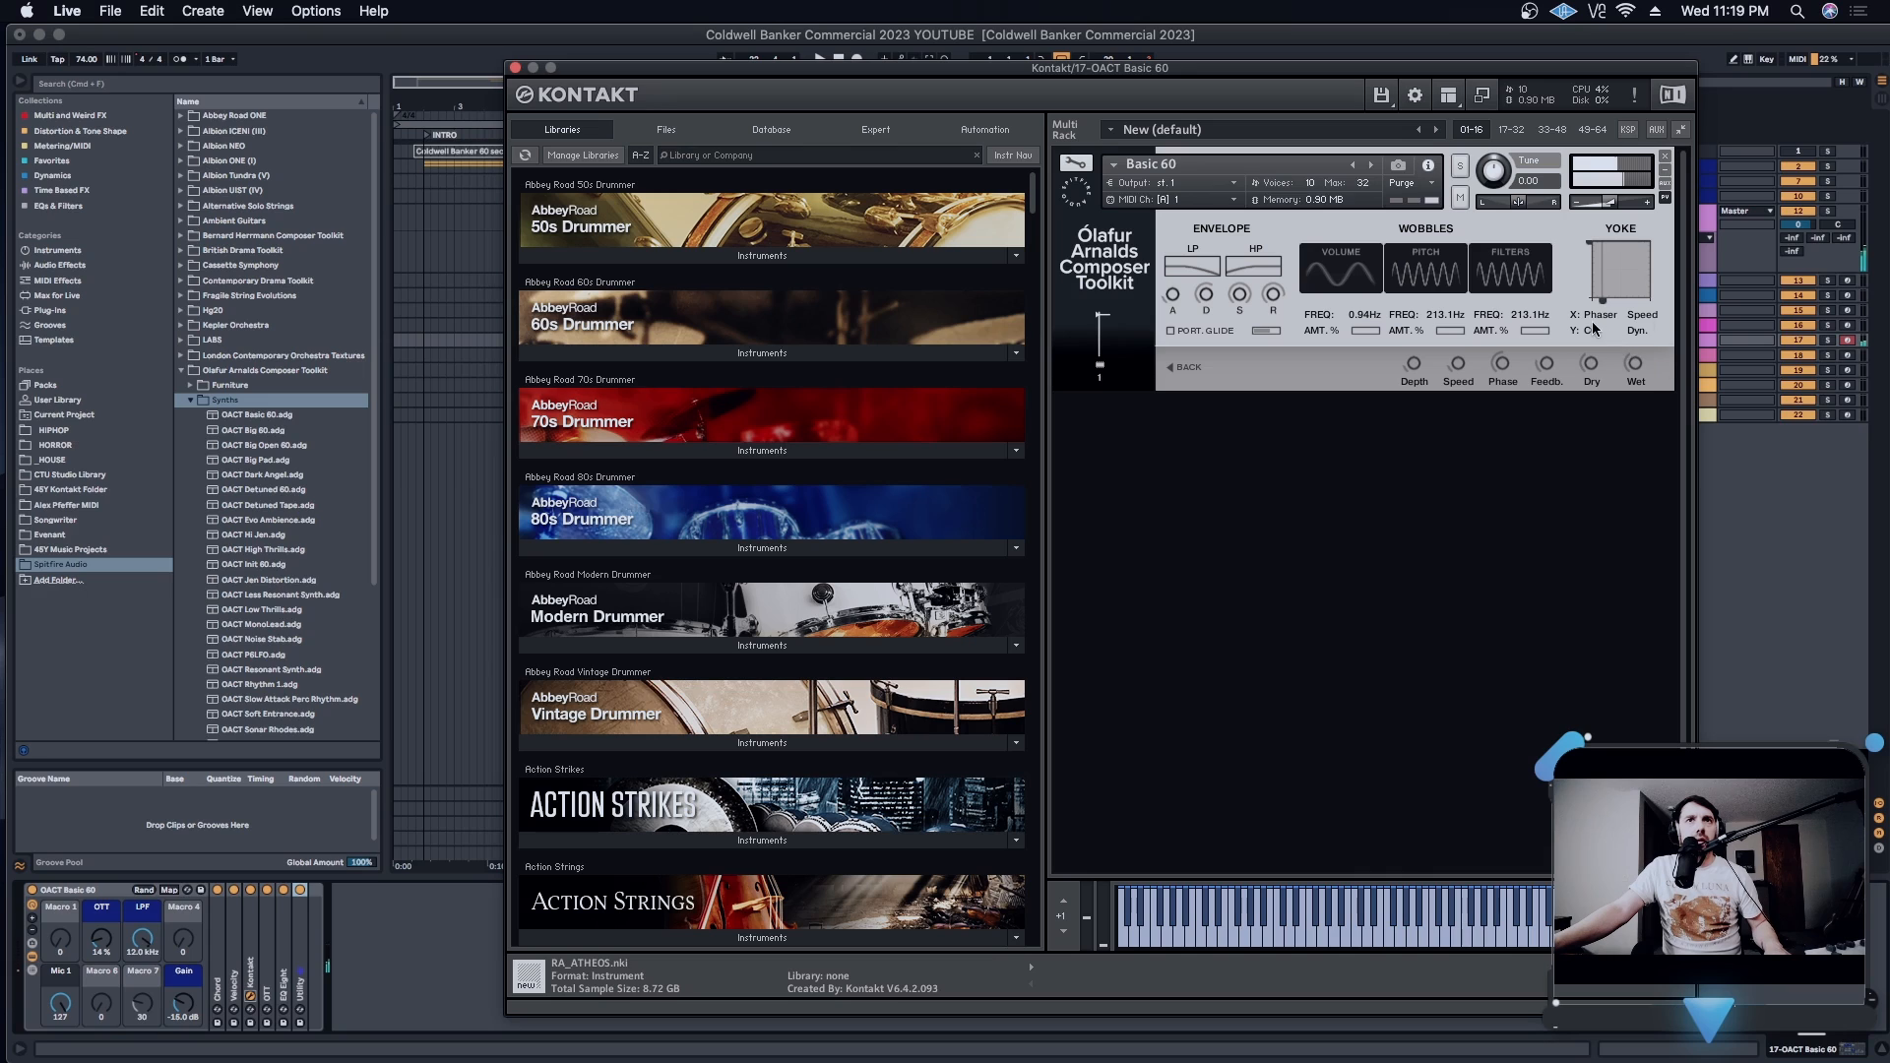
{"action": "left_click", "coordinate": [1596, 316]}
{"action": "left_click", "coordinate": [1619, 478]}
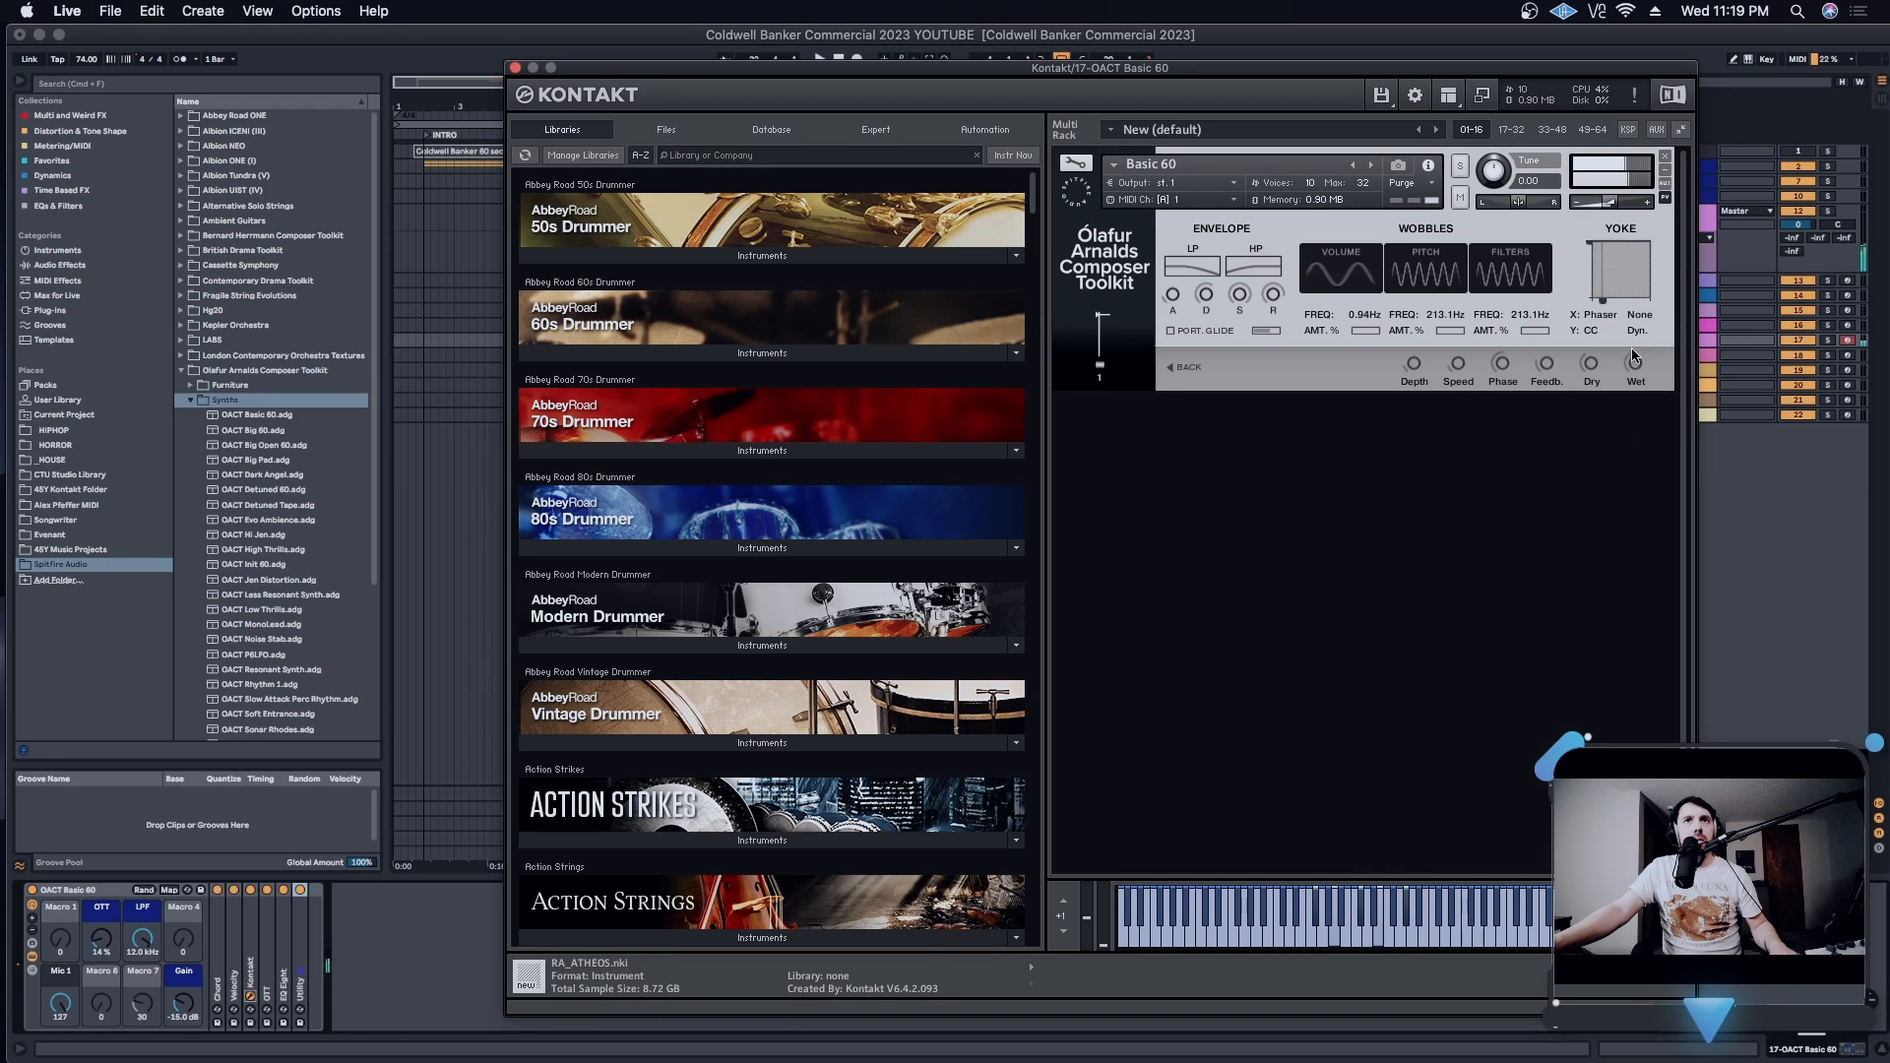
{"action": "left_click", "coordinate": [1592, 332]}
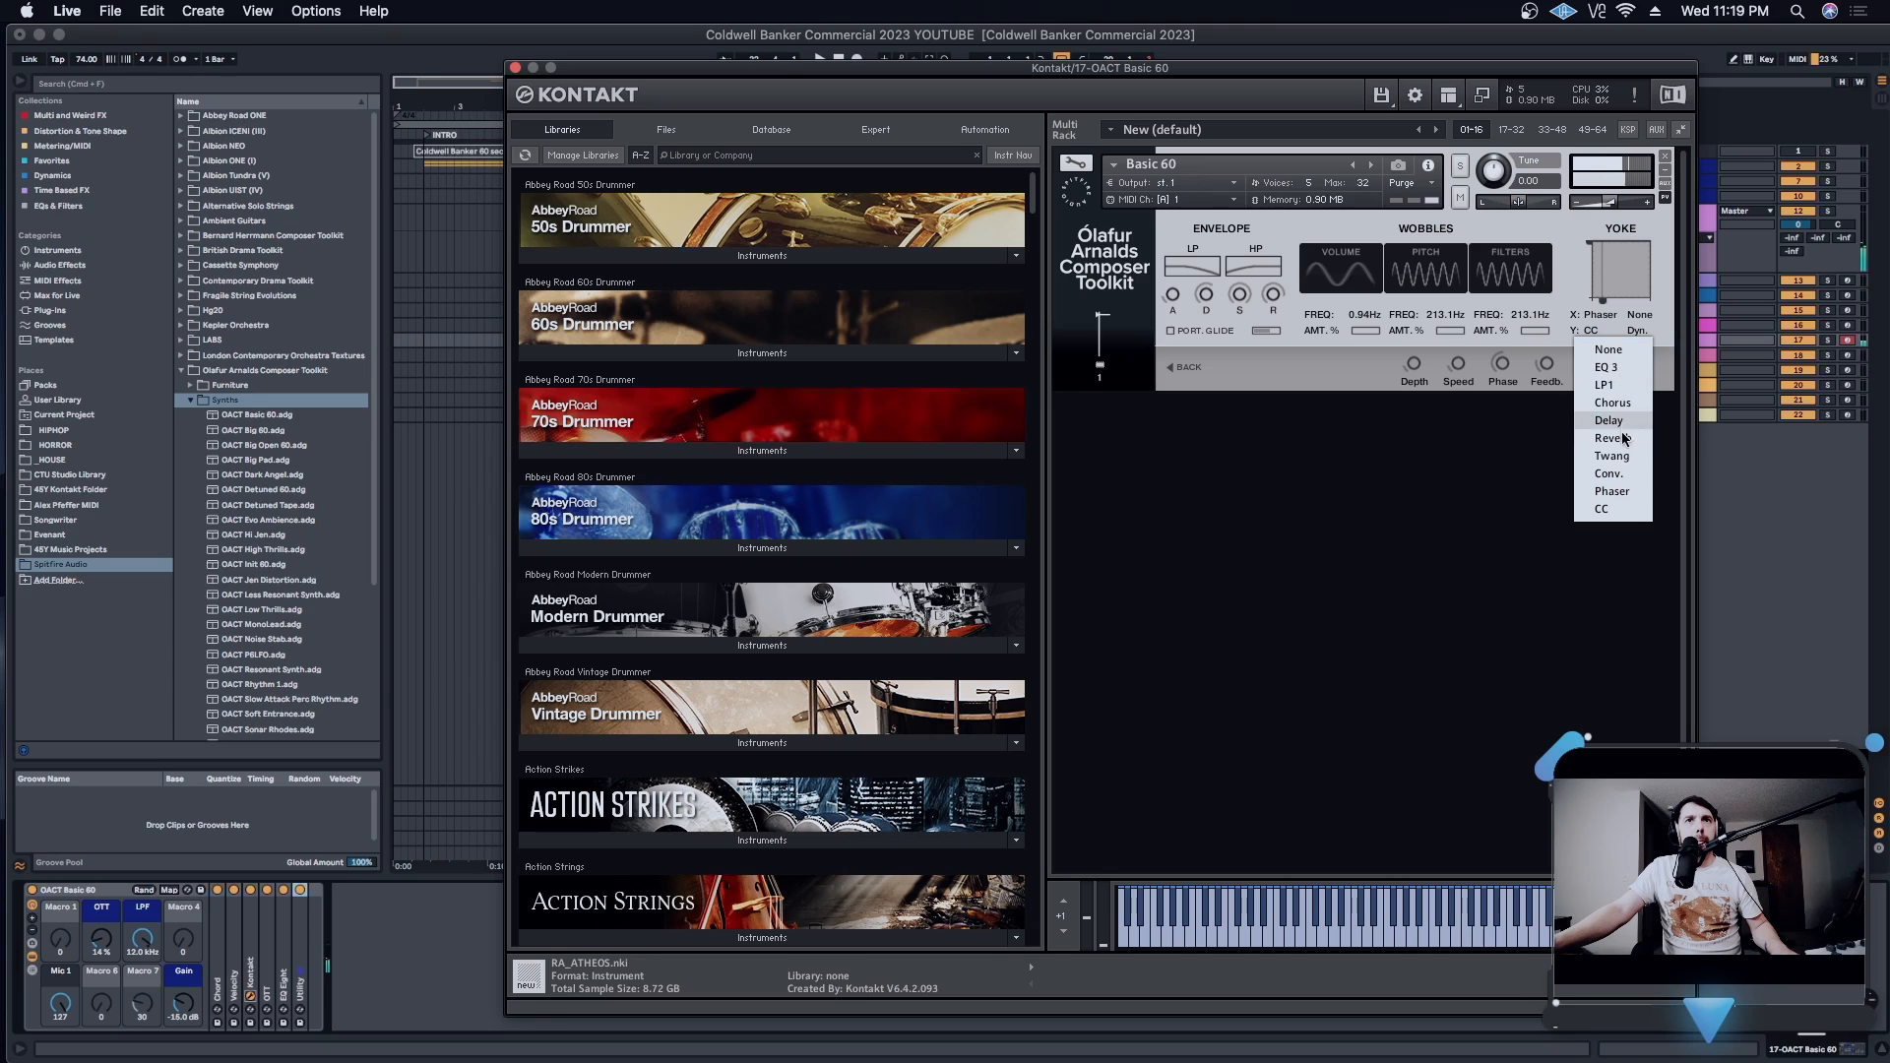
{"action": "left_click", "coordinate": [1619, 493]}
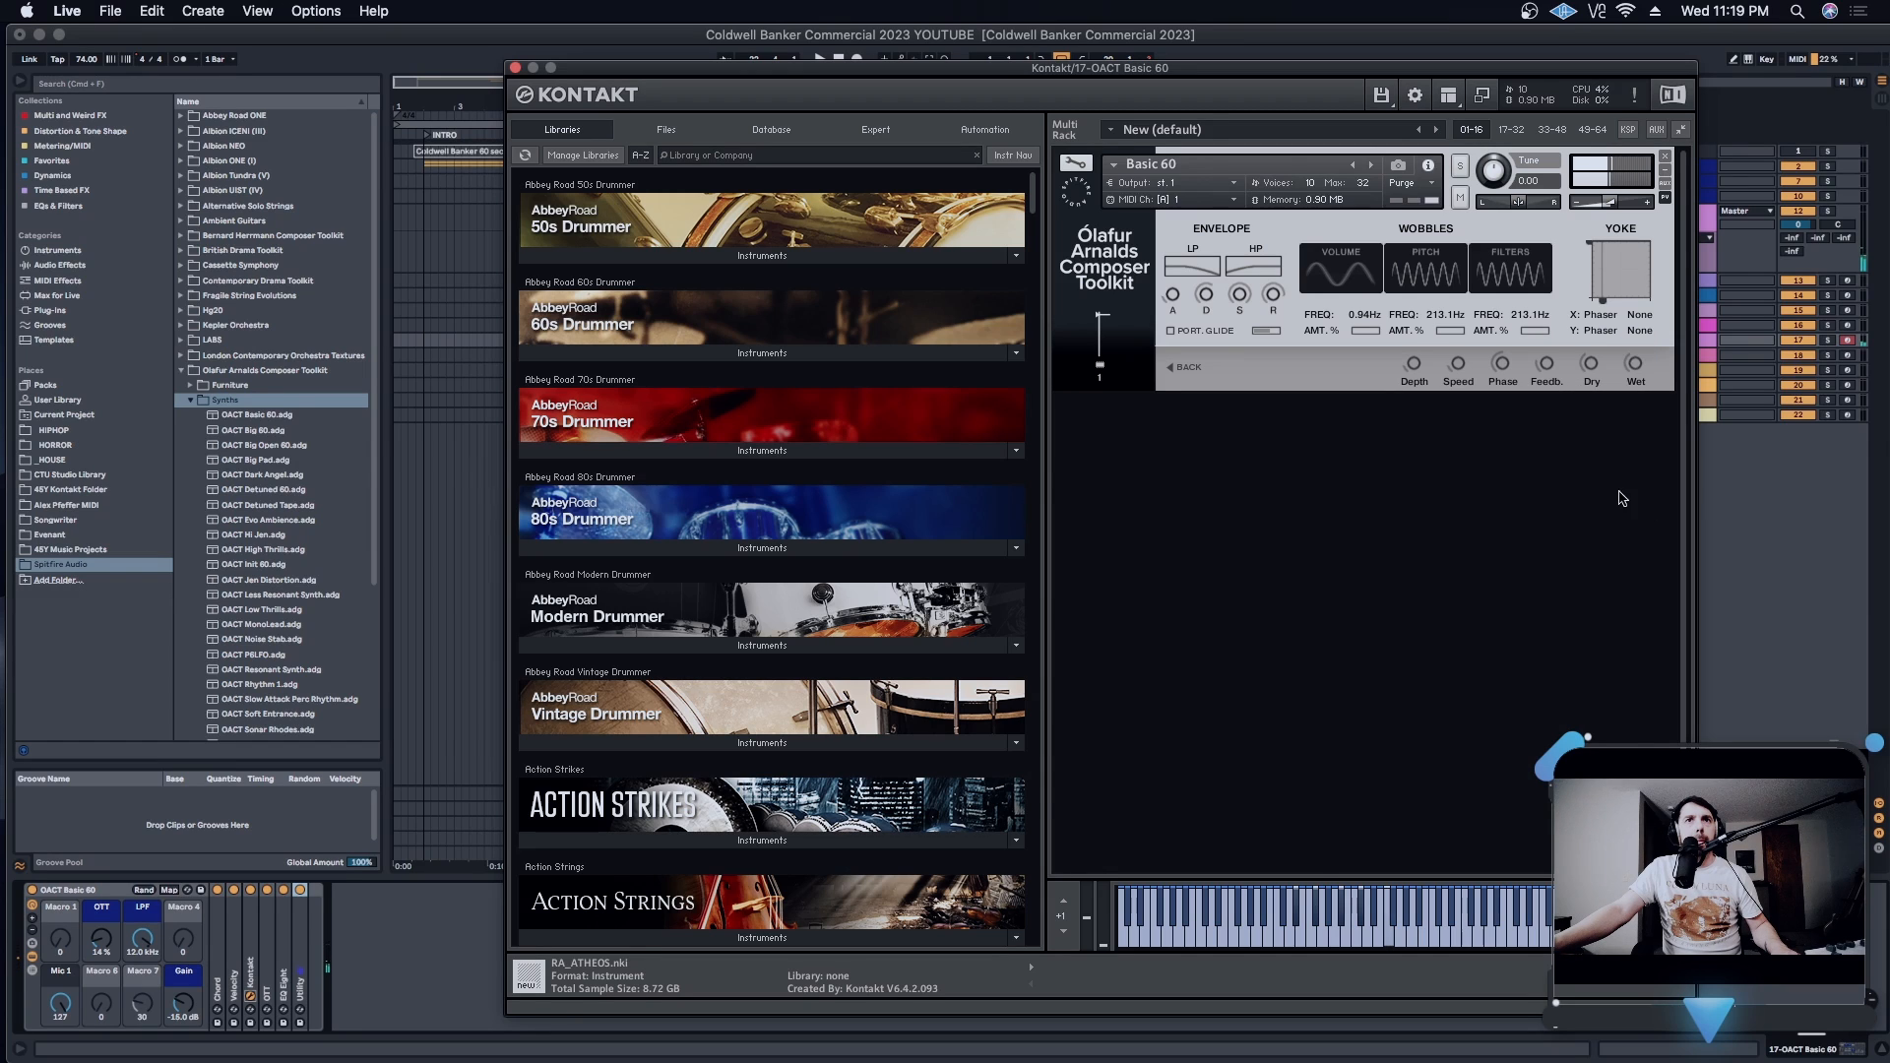
{"action": "left_click", "coordinate": [1639, 317]}
{"action": "left_click", "coordinate": [1664, 365]}
{"action": "left_click", "coordinate": [1640, 332]}
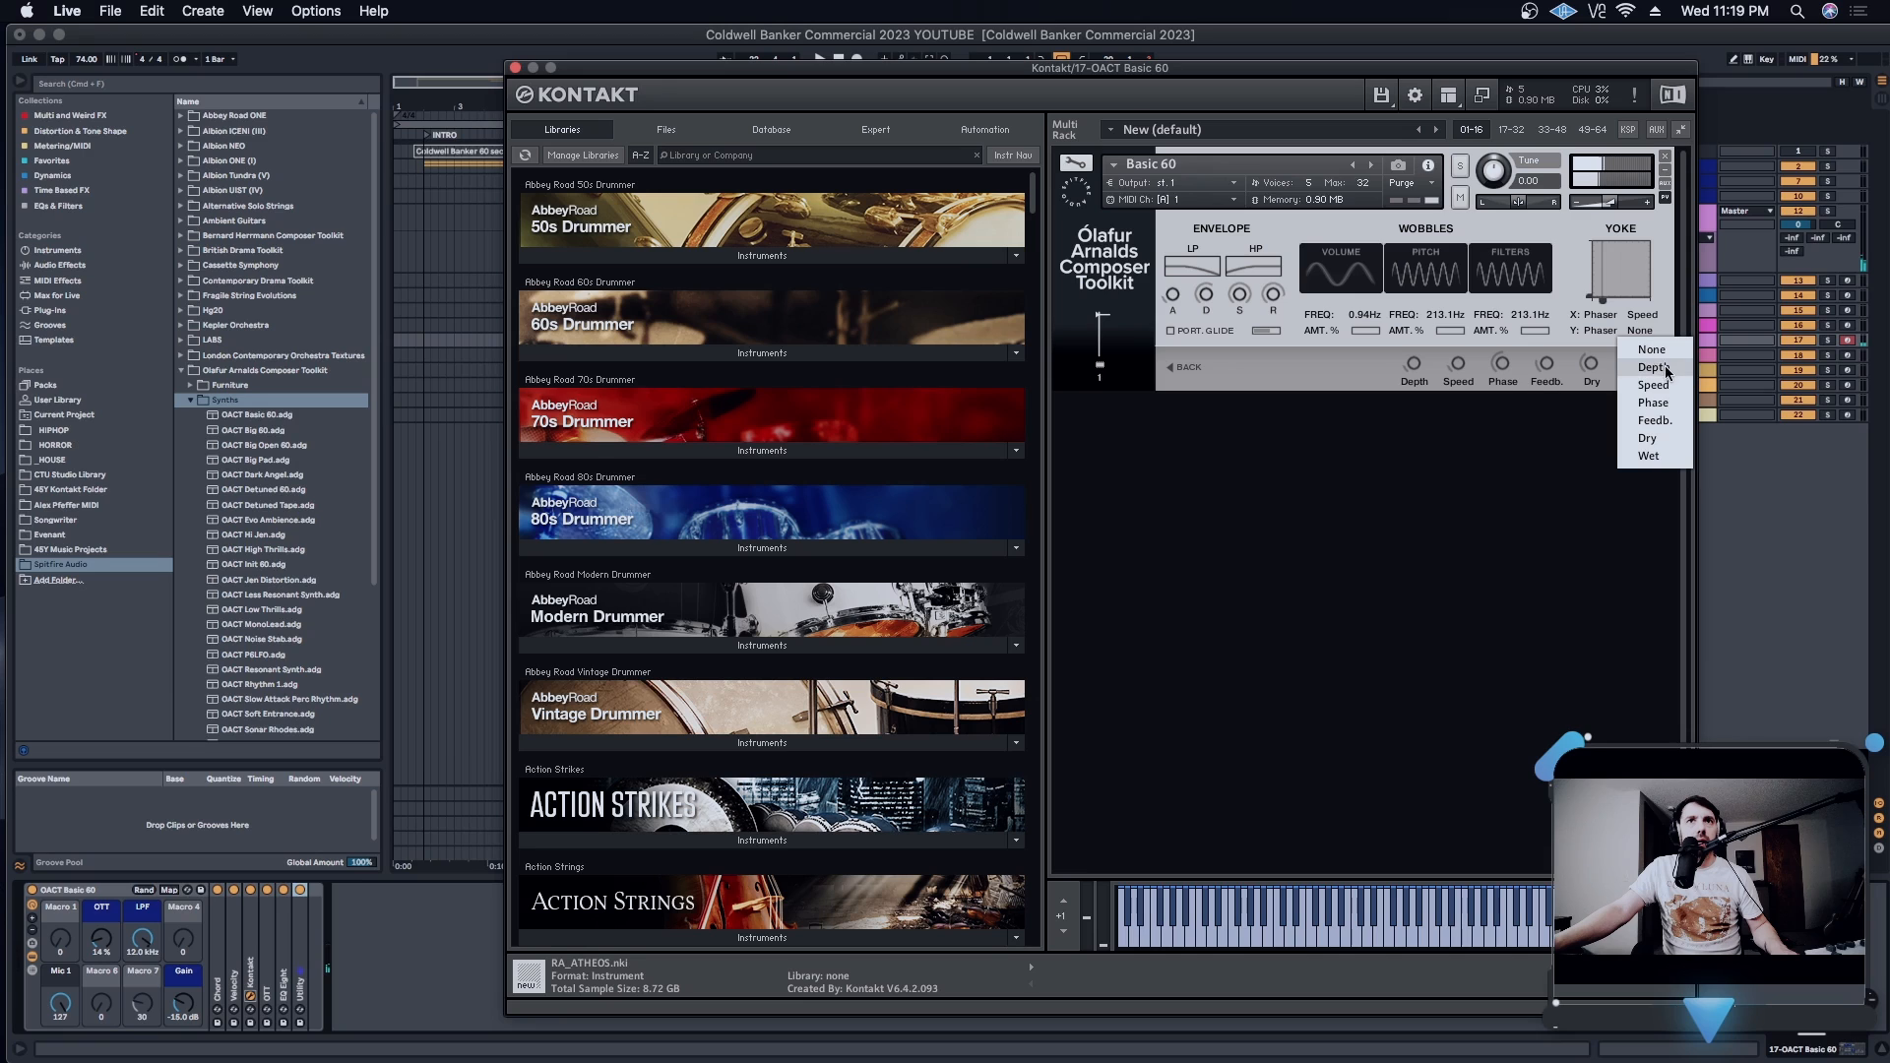
{"action": "left_click", "coordinate": [1665, 369]}
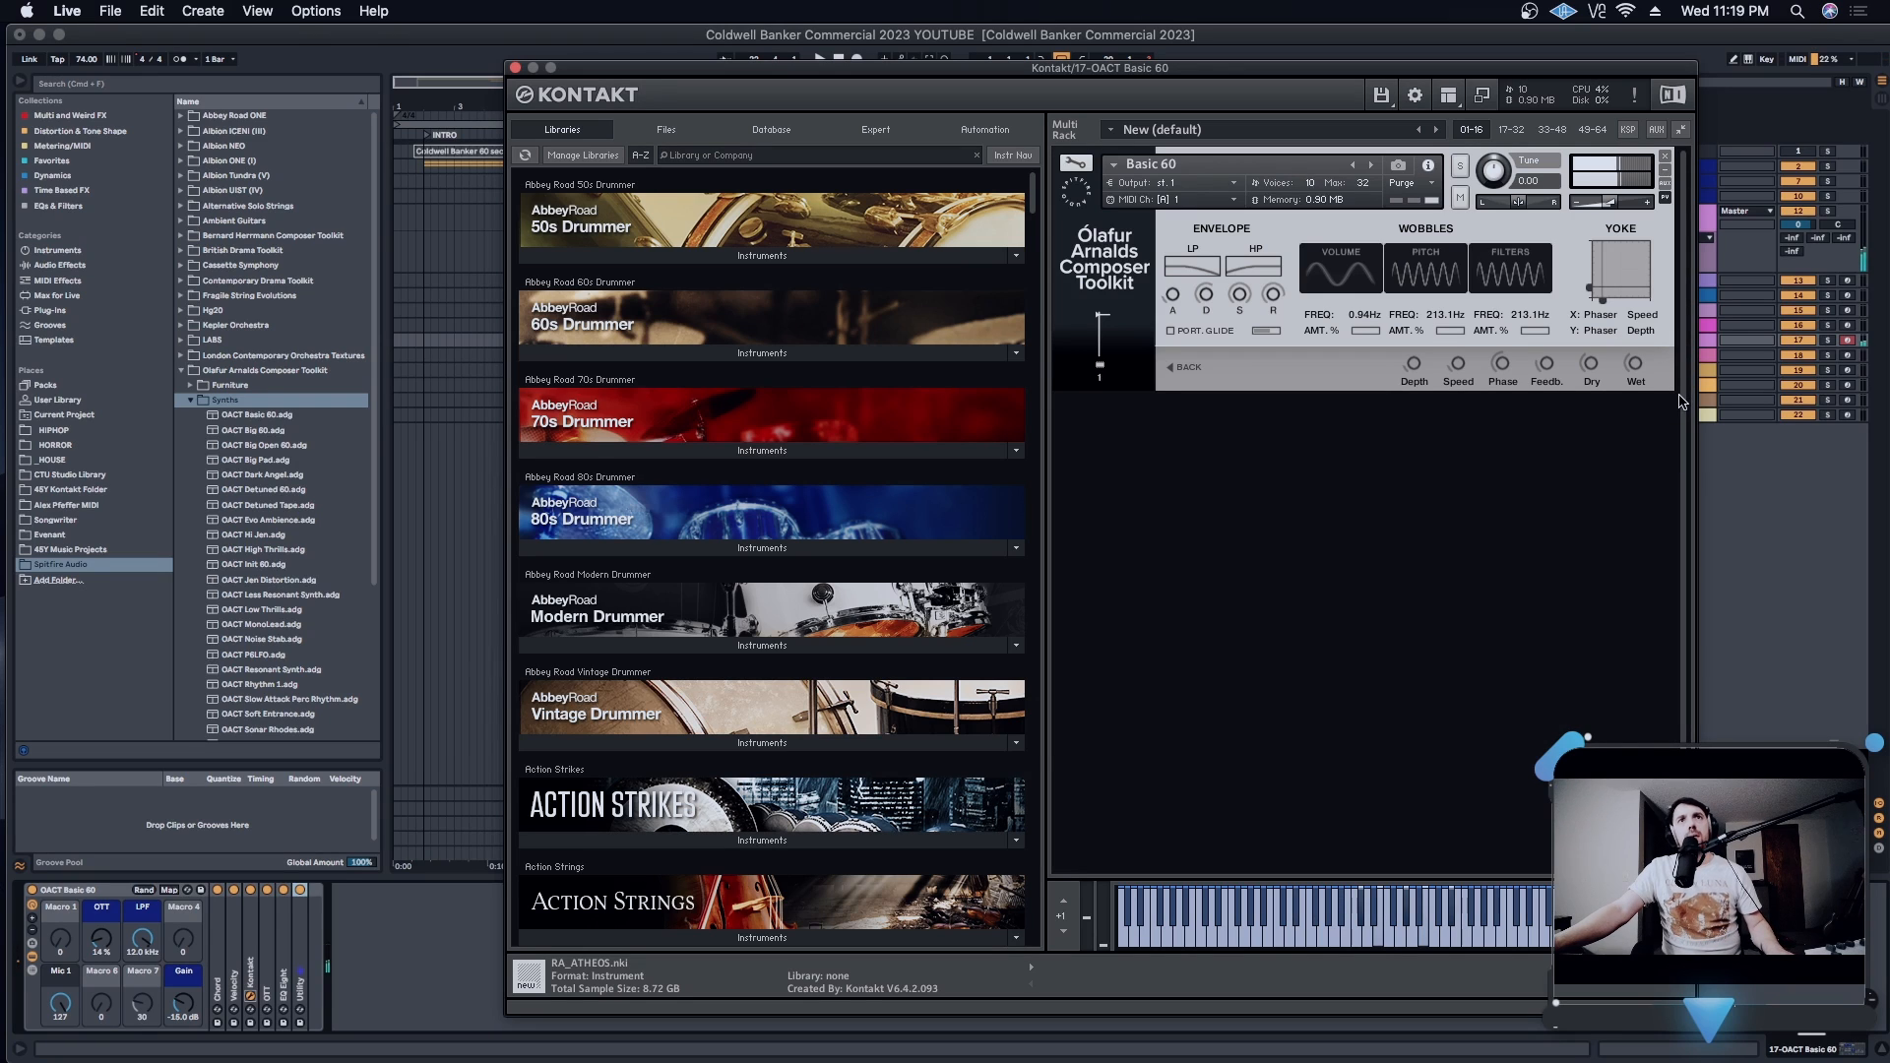
- Try Feedb. and Wet as the Basic 60 Yoke's X-axis Phaser target, and assign Phaser Feedb. to both axes
{"action": "left_click", "coordinate": [1654, 316]}
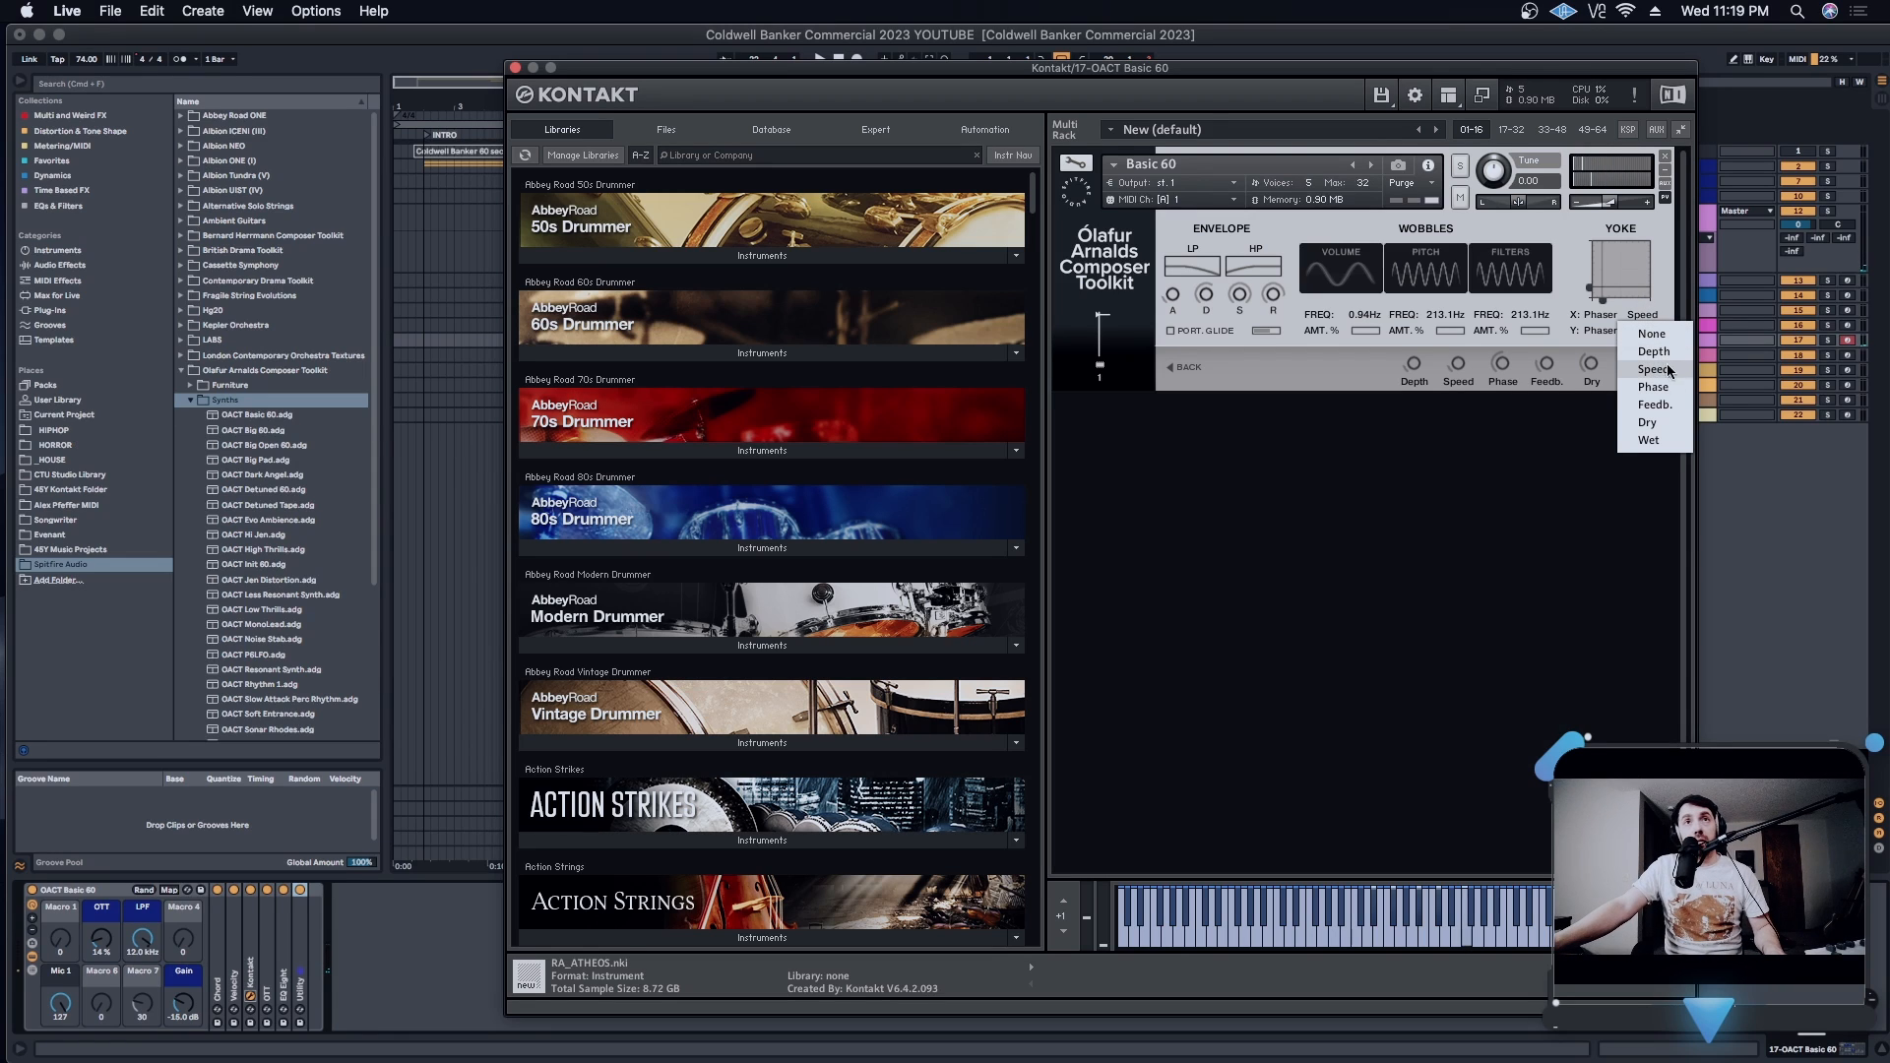
{"action": "left_click", "coordinate": [1678, 405]}
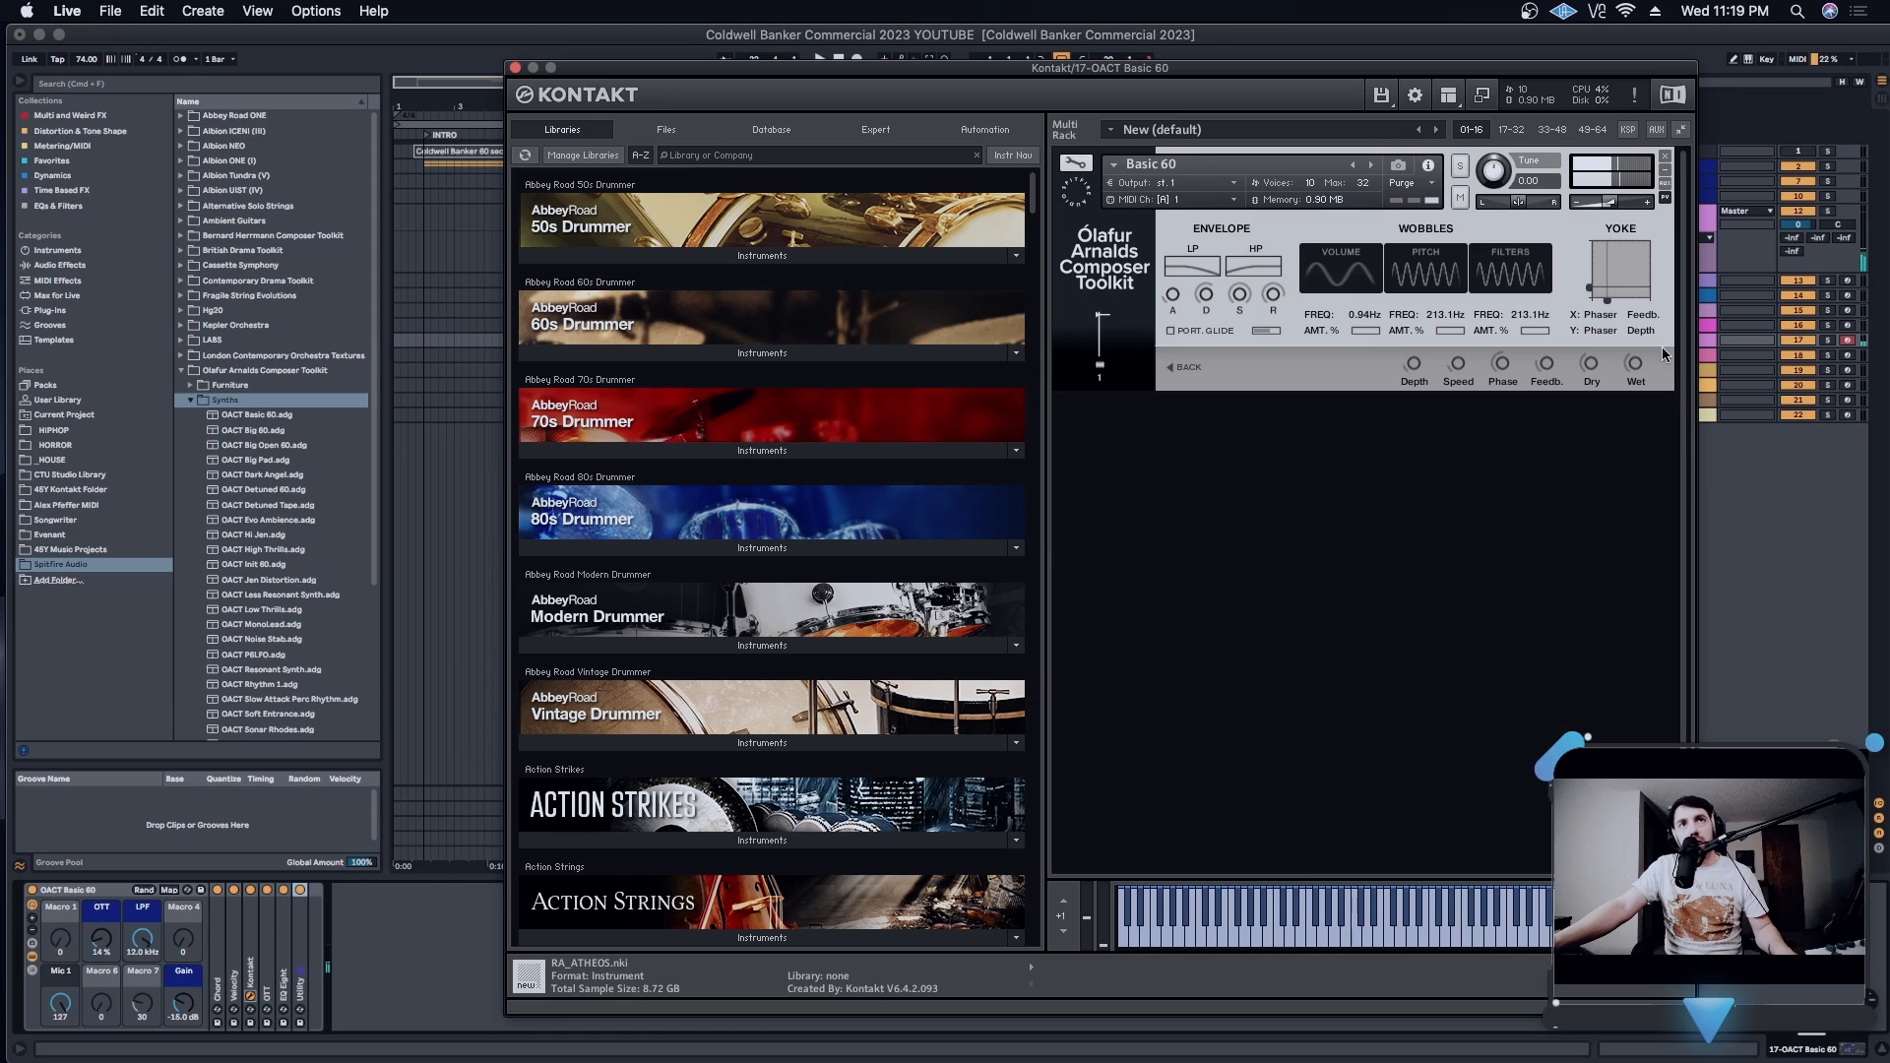
{"action": "left_click", "coordinate": [1643, 320]}
{"action": "left_click", "coordinate": [1668, 445]}
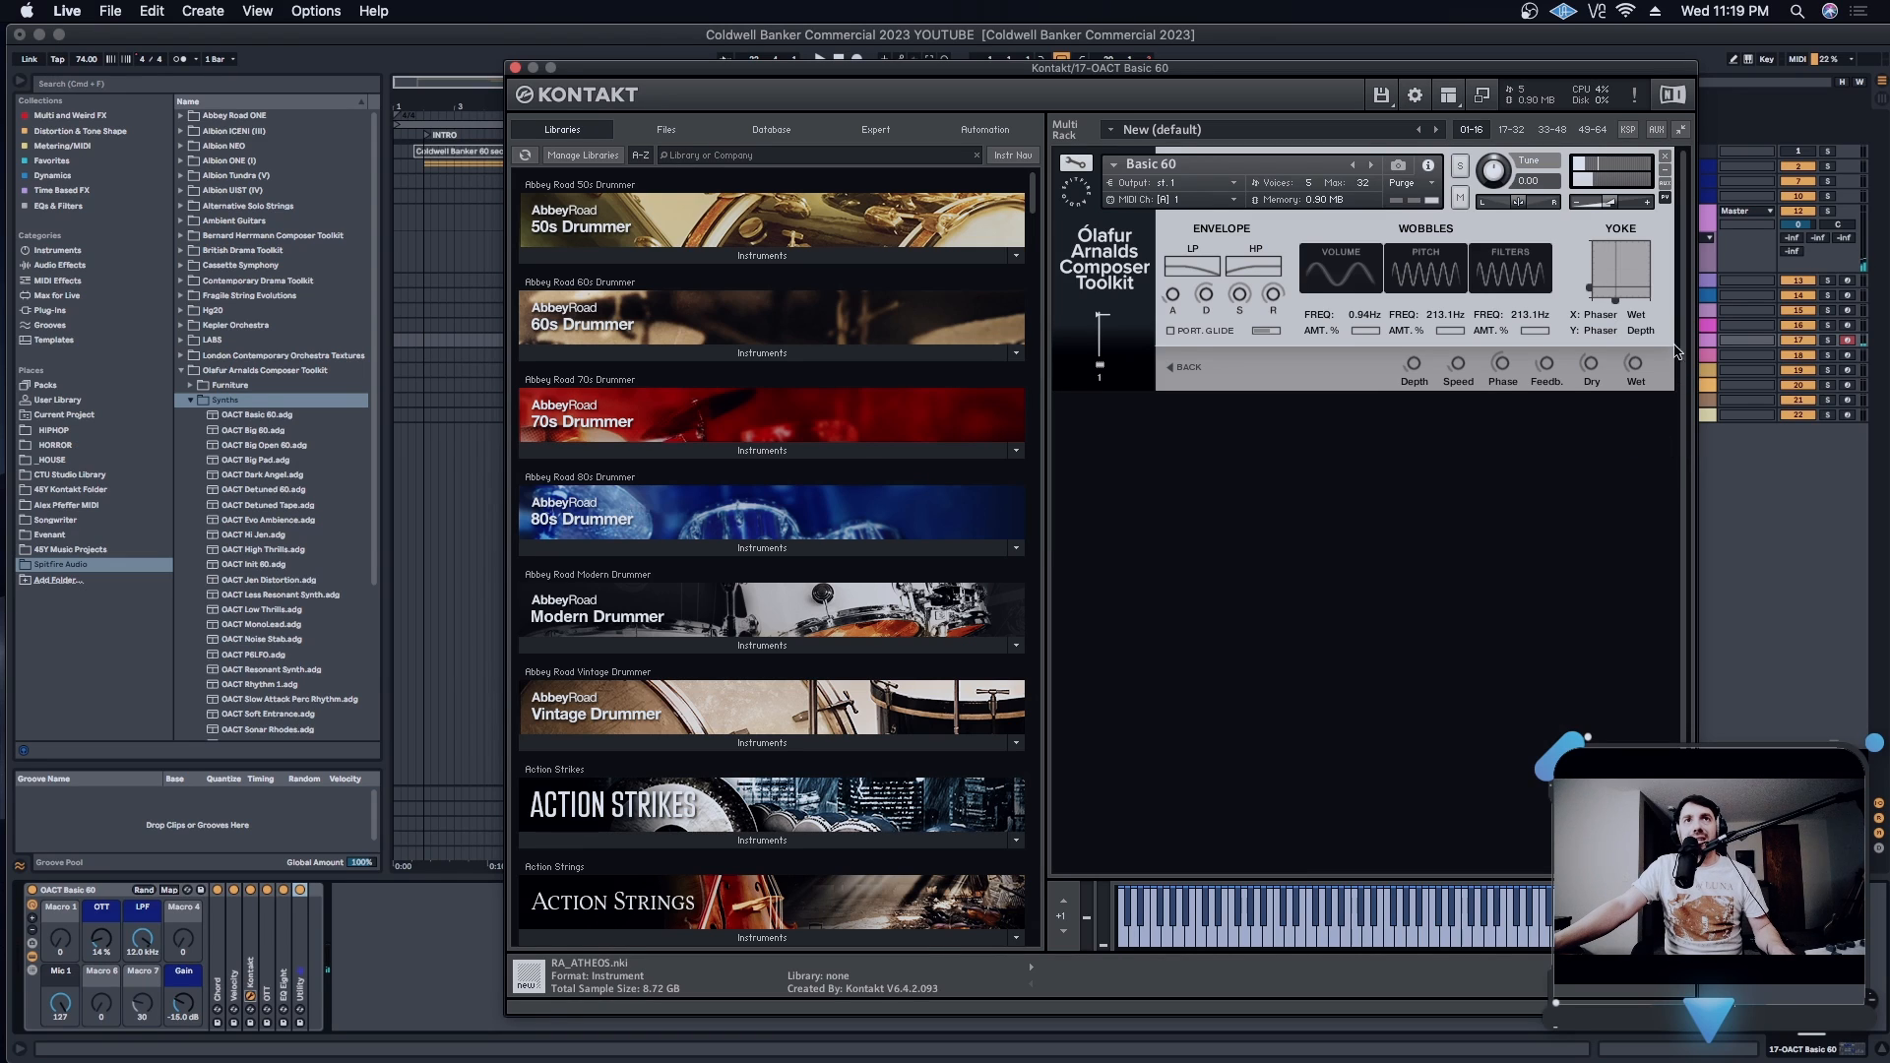
{"action": "left_click", "coordinate": [1636, 317]}
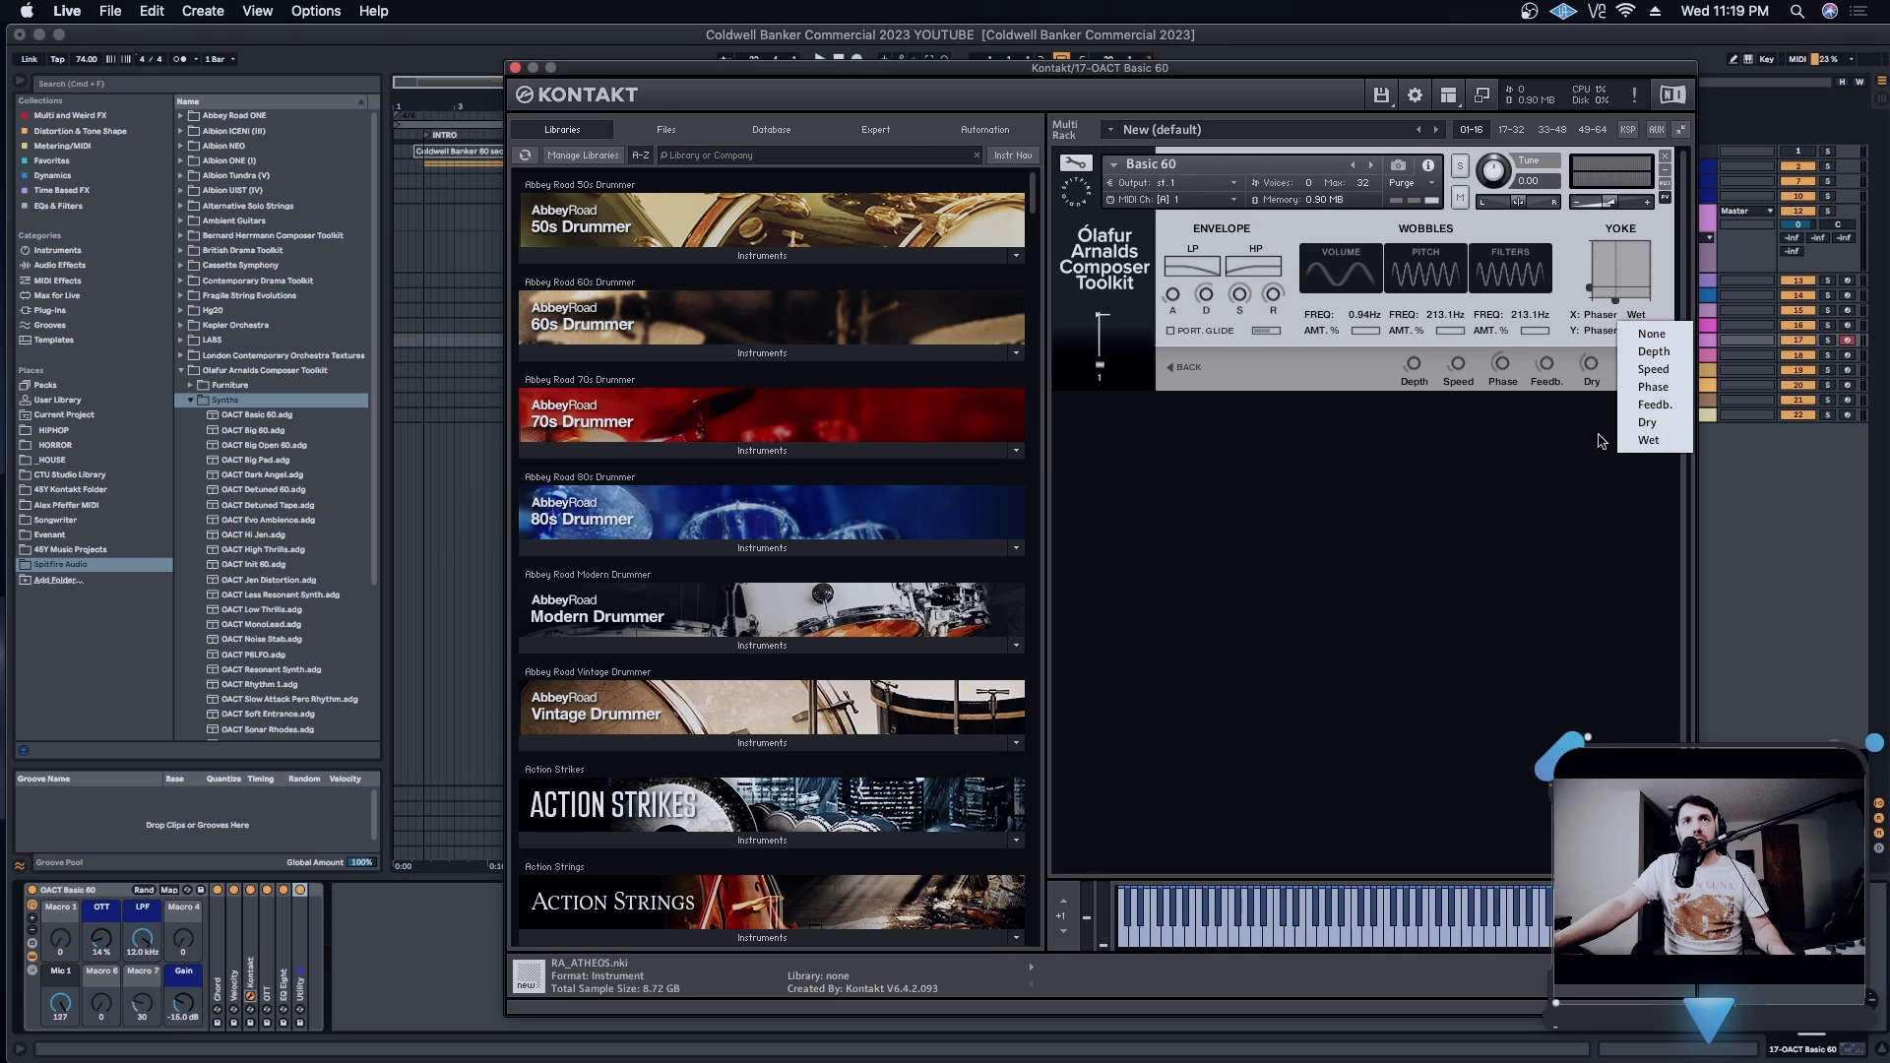
{"action": "left_click", "coordinate": [1678, 405]}
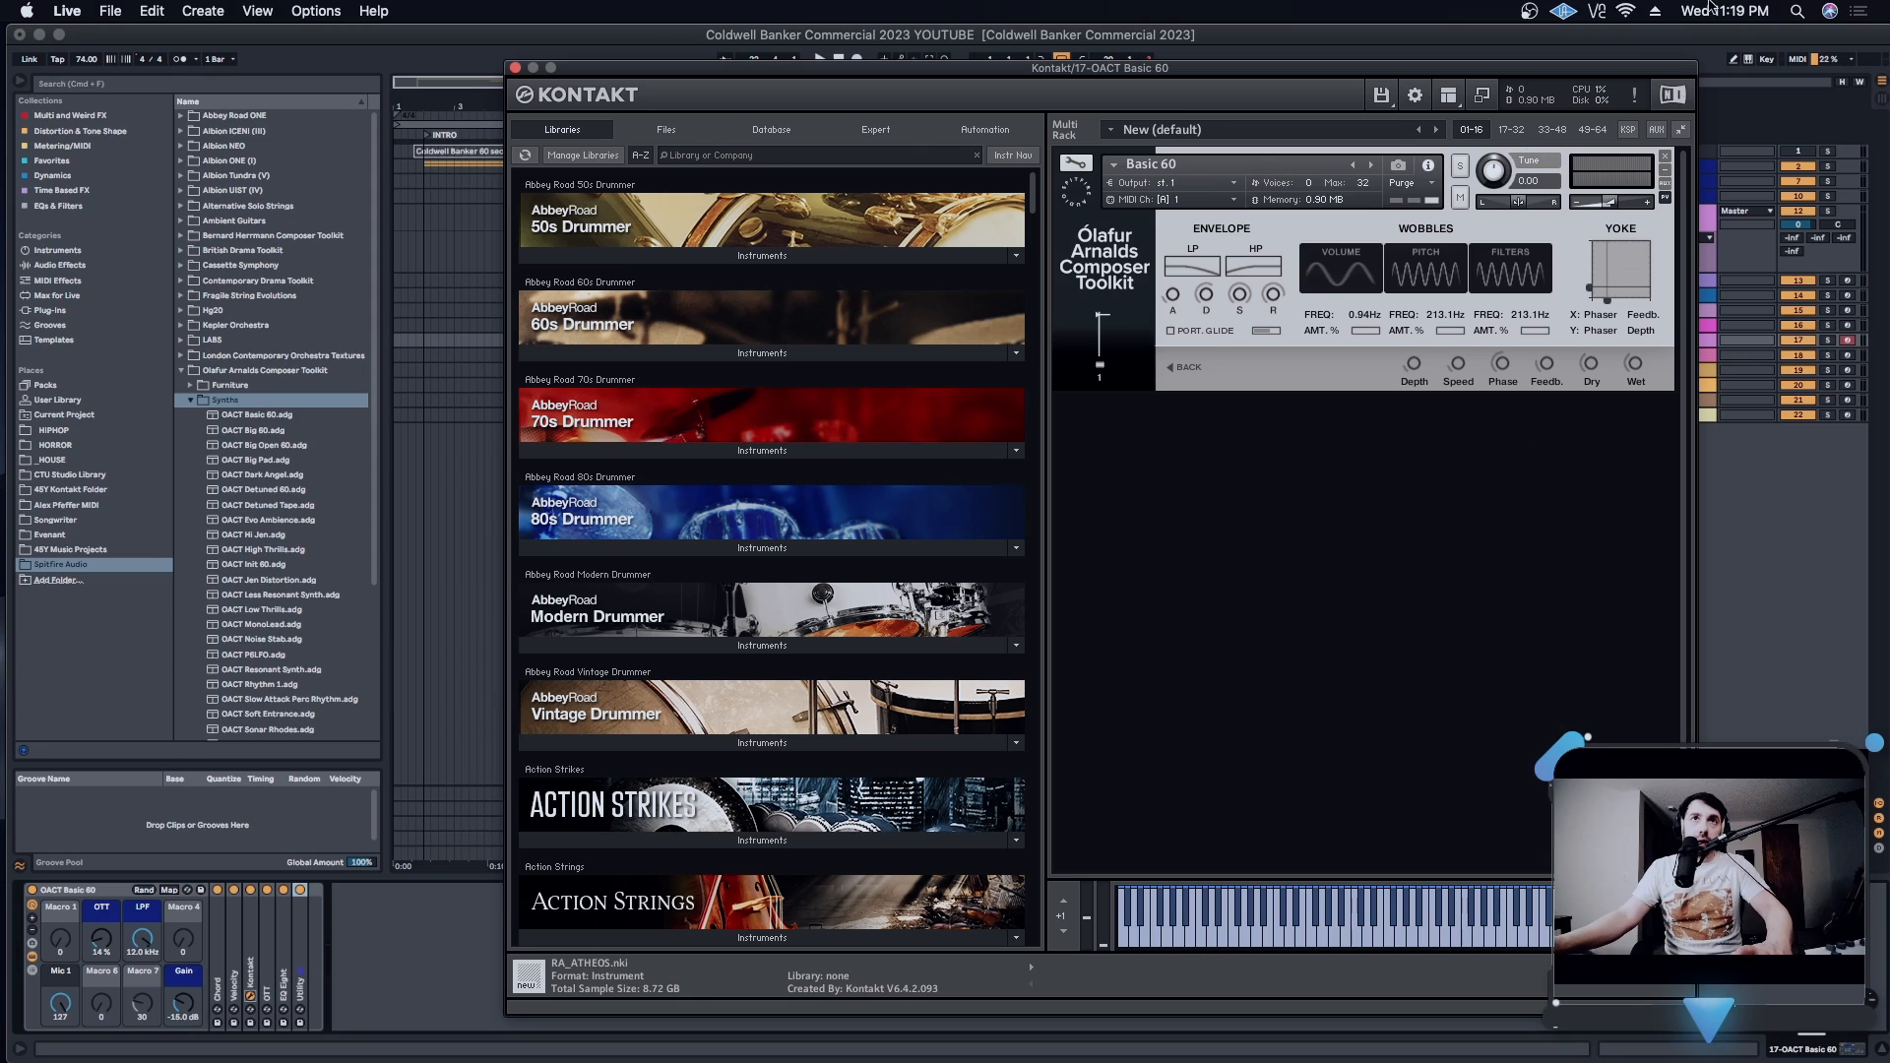
- Return to the Basic 60's effects list, turn on Reverb, and close its Kontakt window
{"action": "left_click", "coordinate": [1177, 367]}
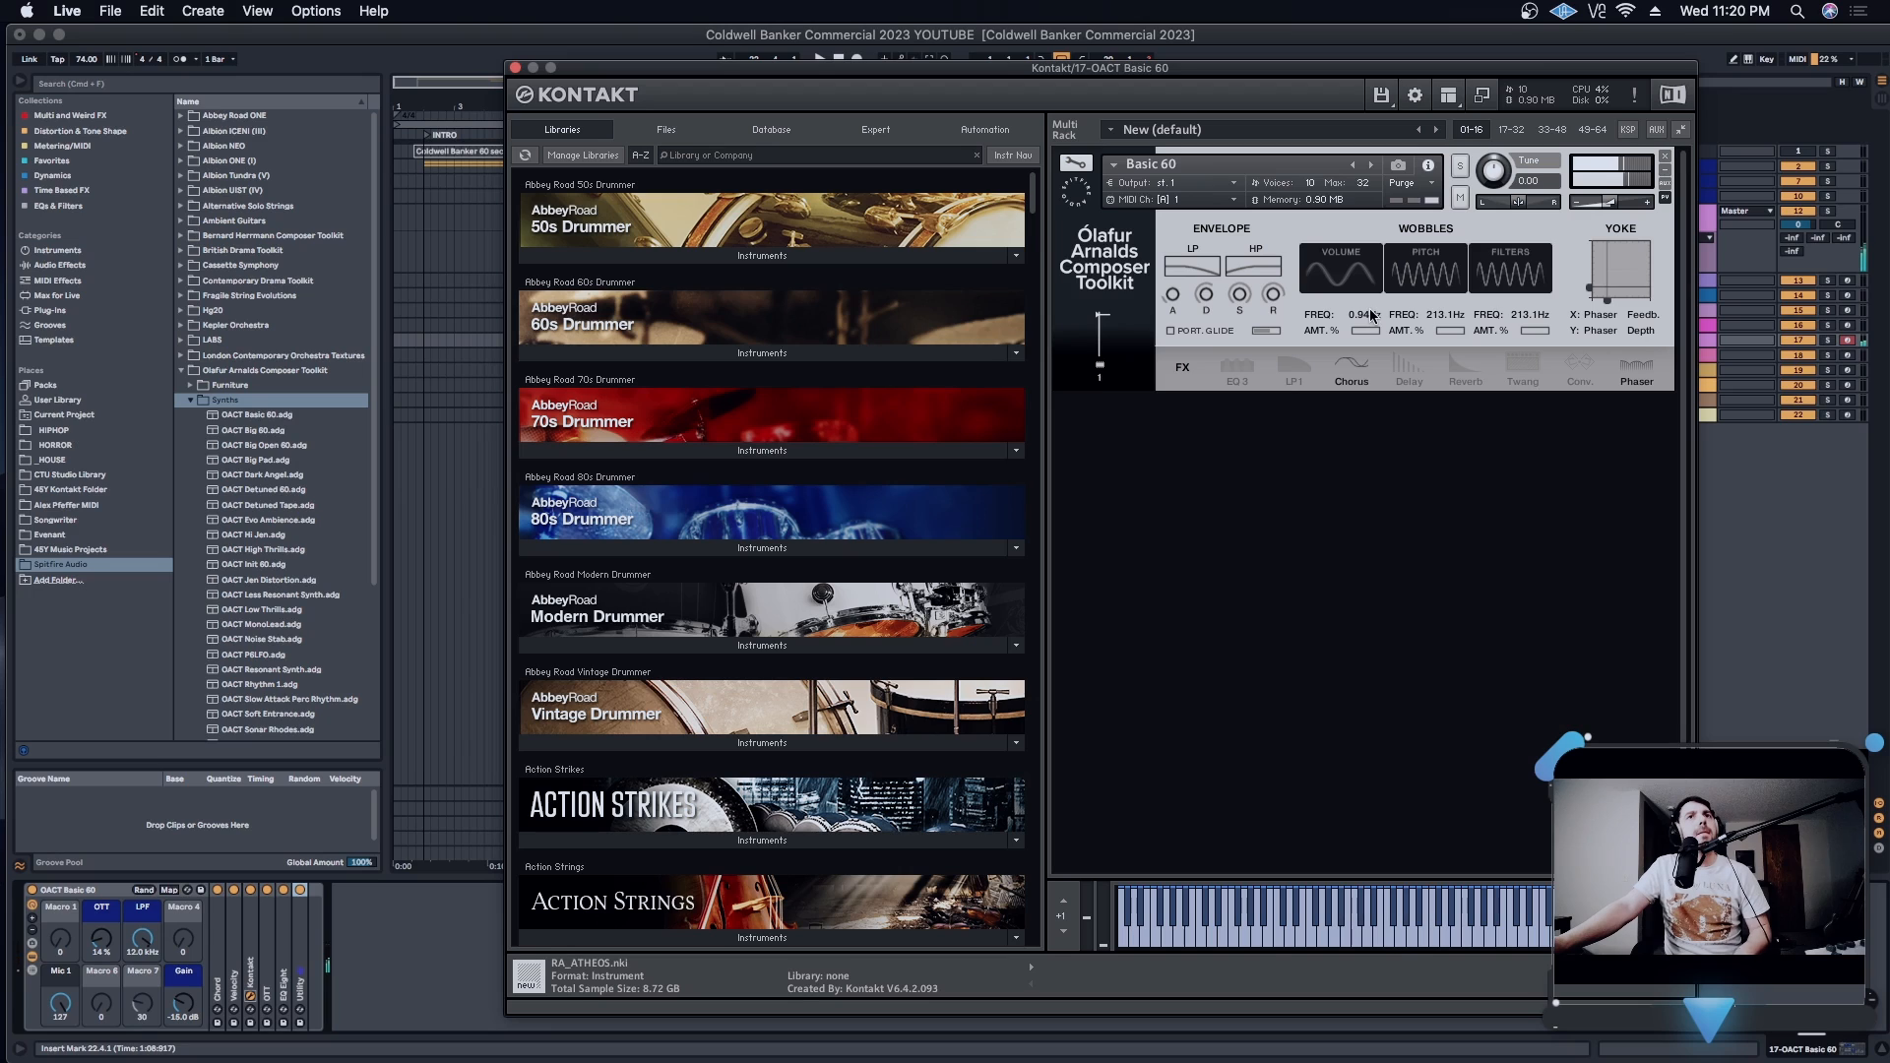
{"action": "left_click", "coordinate": [1466, 378]}
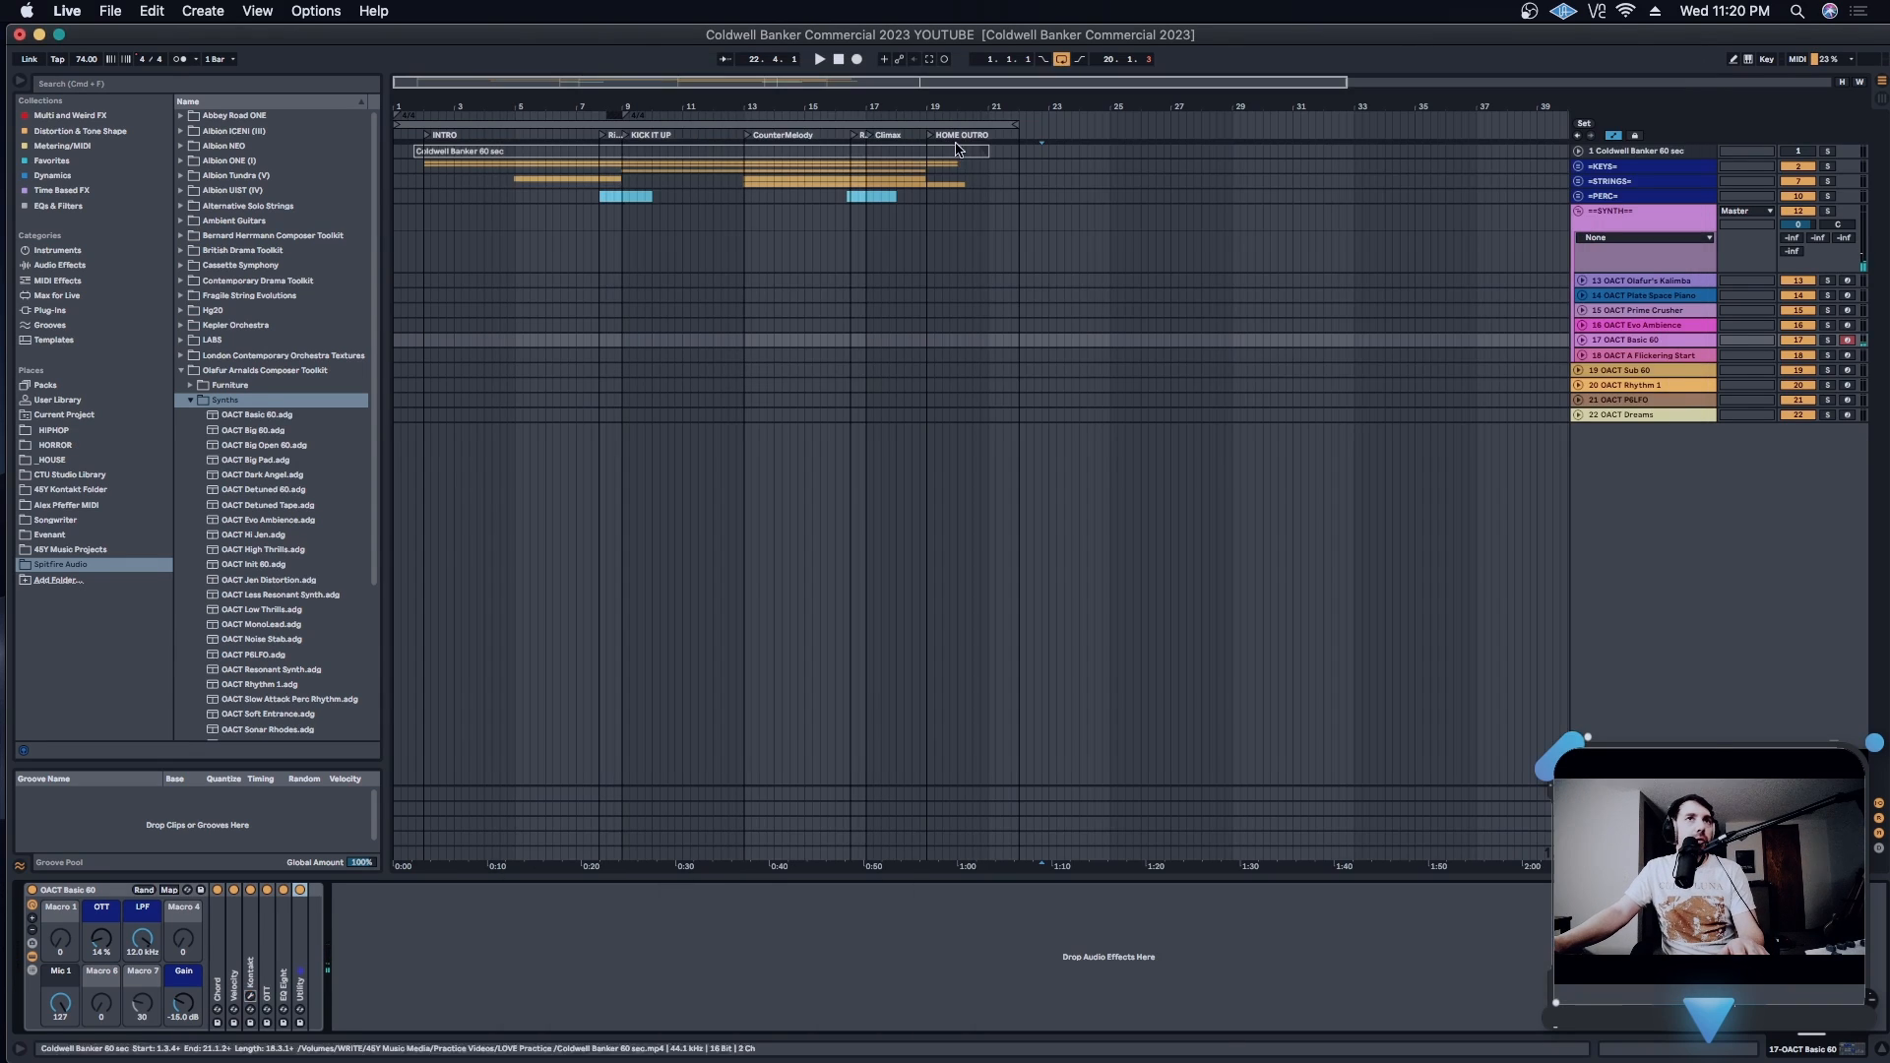
{"action": "left_click", "coordinate": [515, 67]}
- Audition the OACT Sub 60 track's instrument in Kontakt, switching Chorus on and back off, and close its window
{"action": "left_click", "coordinate": [1656, 374]}
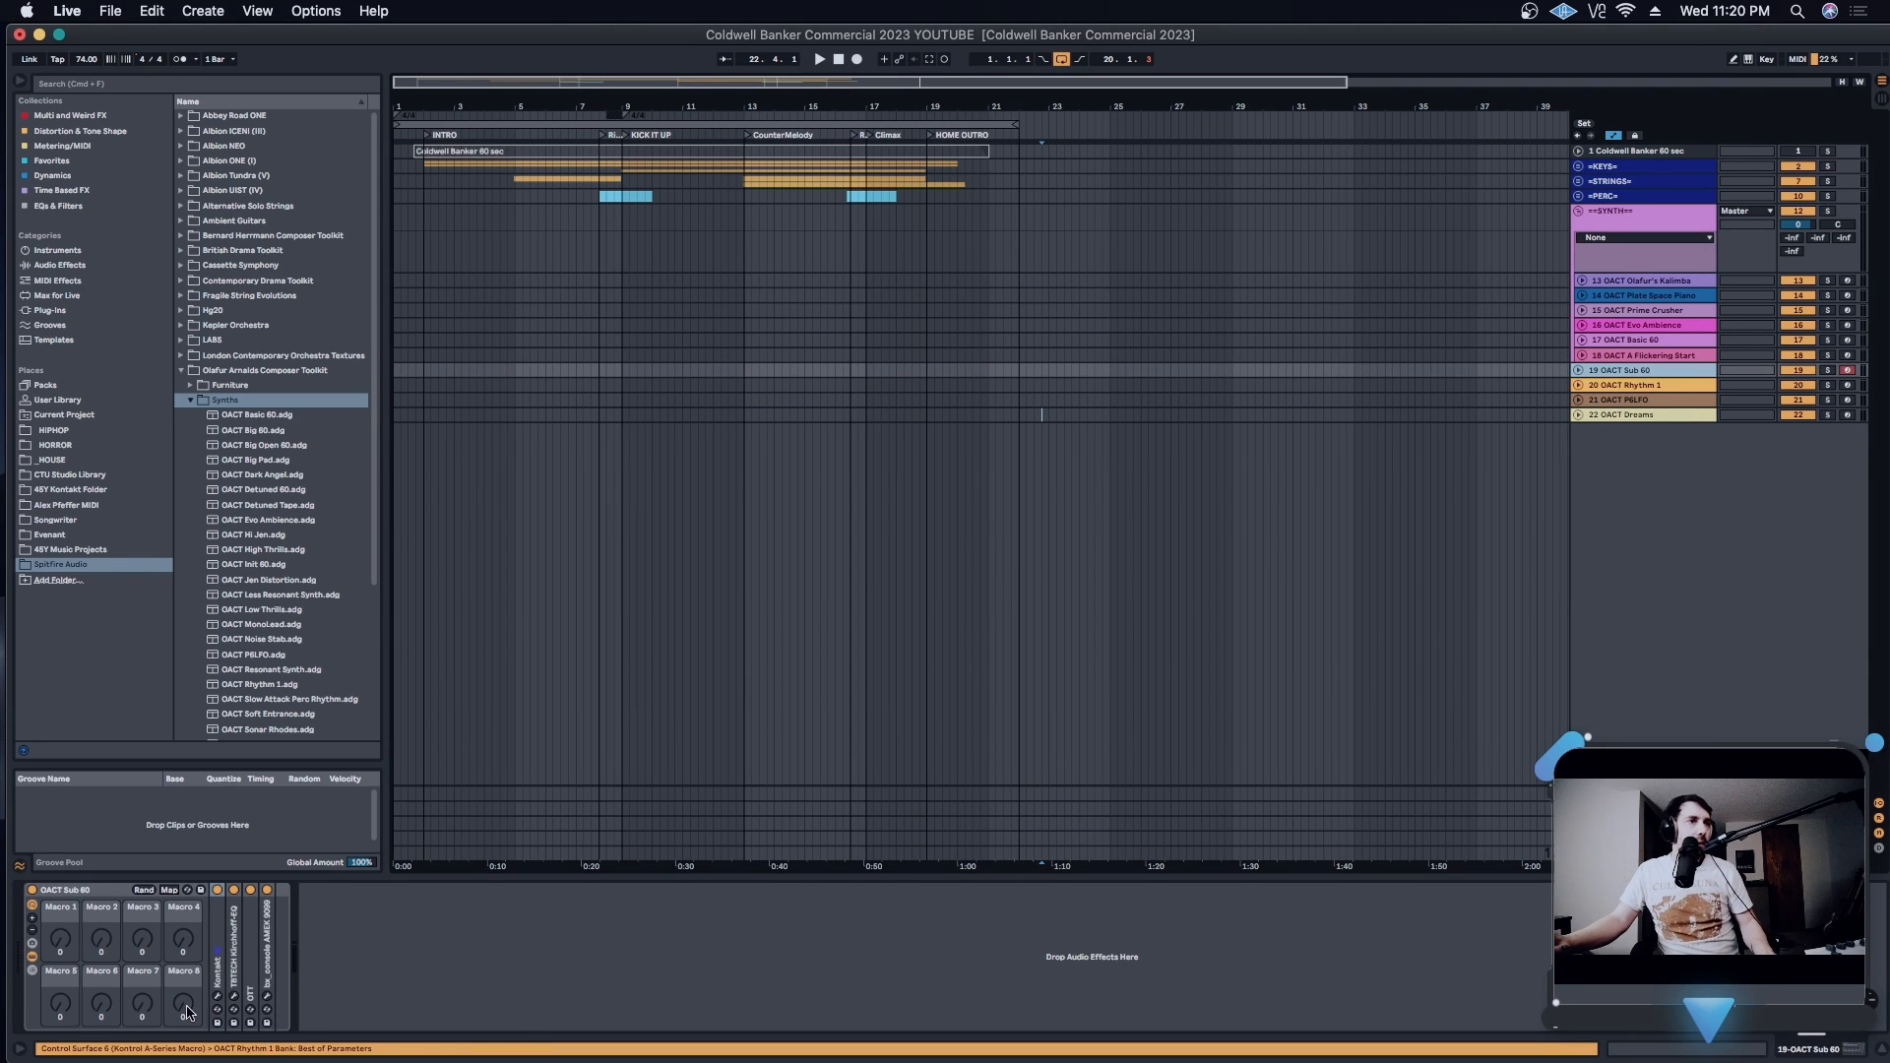
{"action": "left_click", "coordinate": [218, 997]}
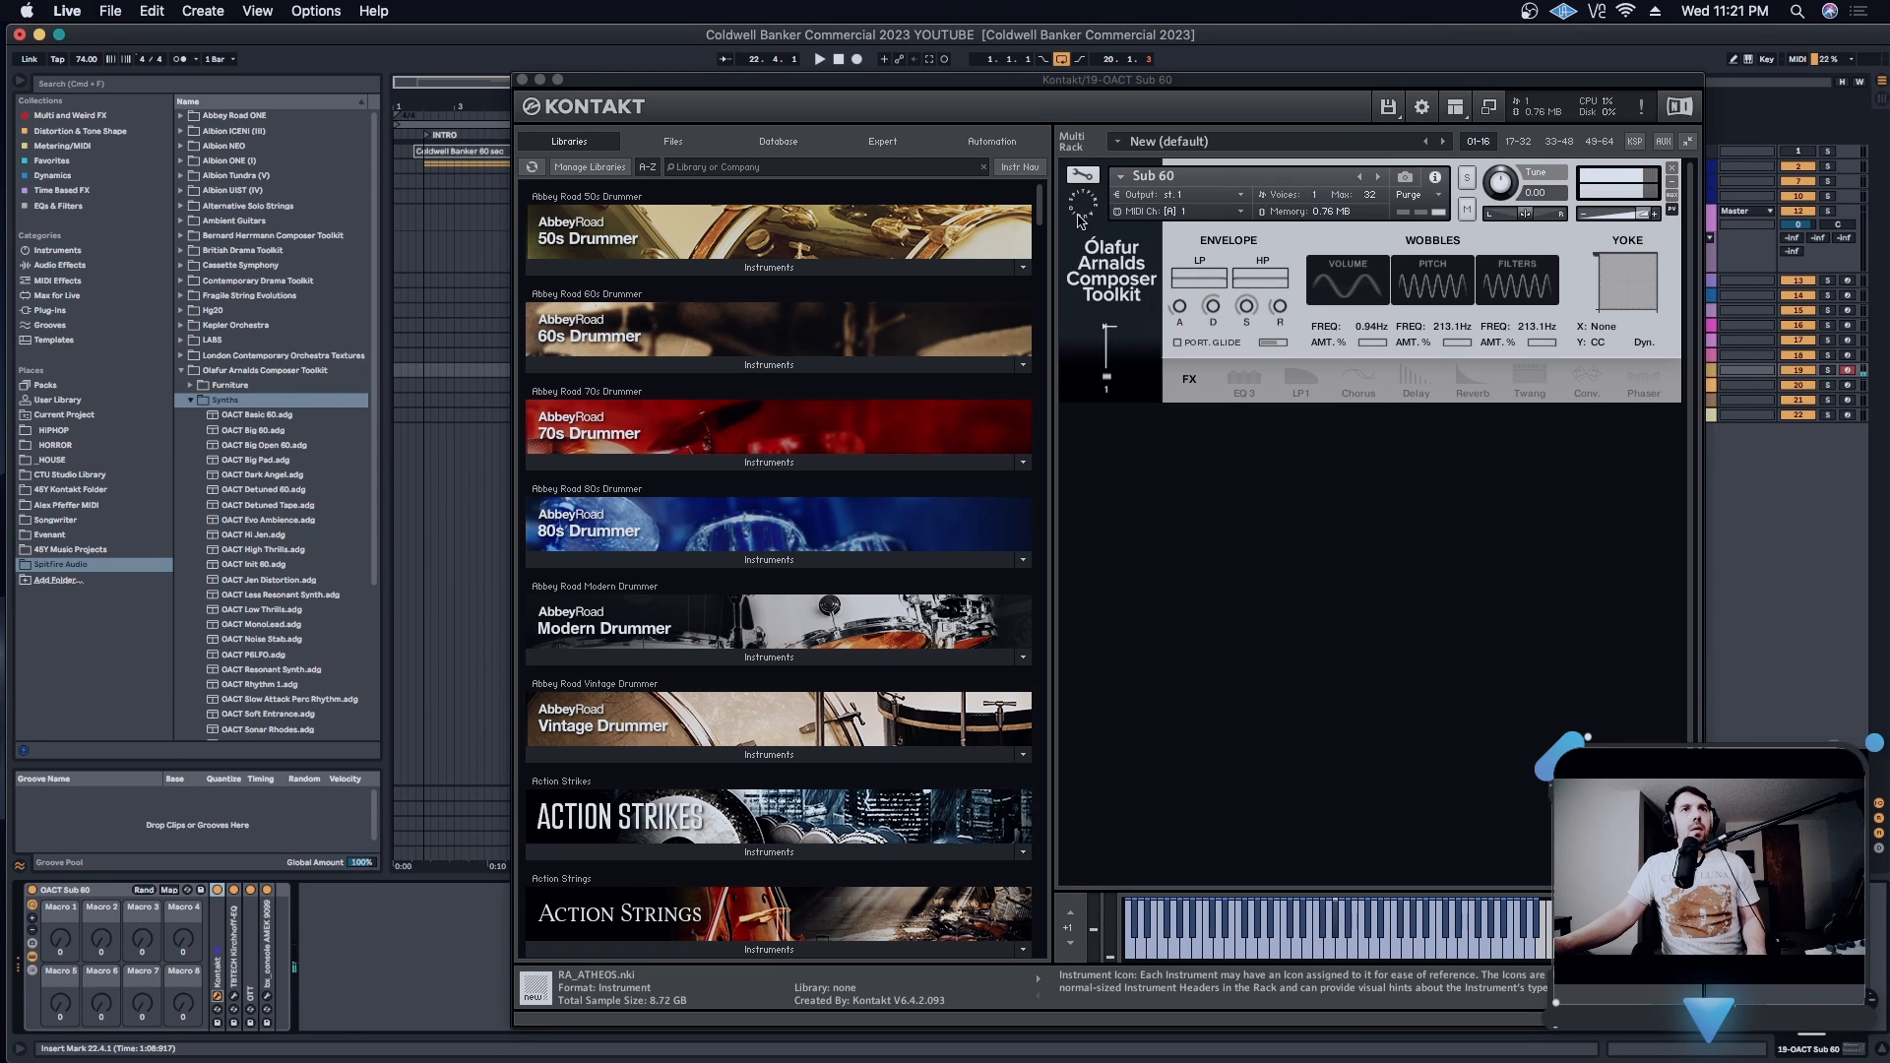
{"action": "left_click", "coordinate": [1359, 382]}
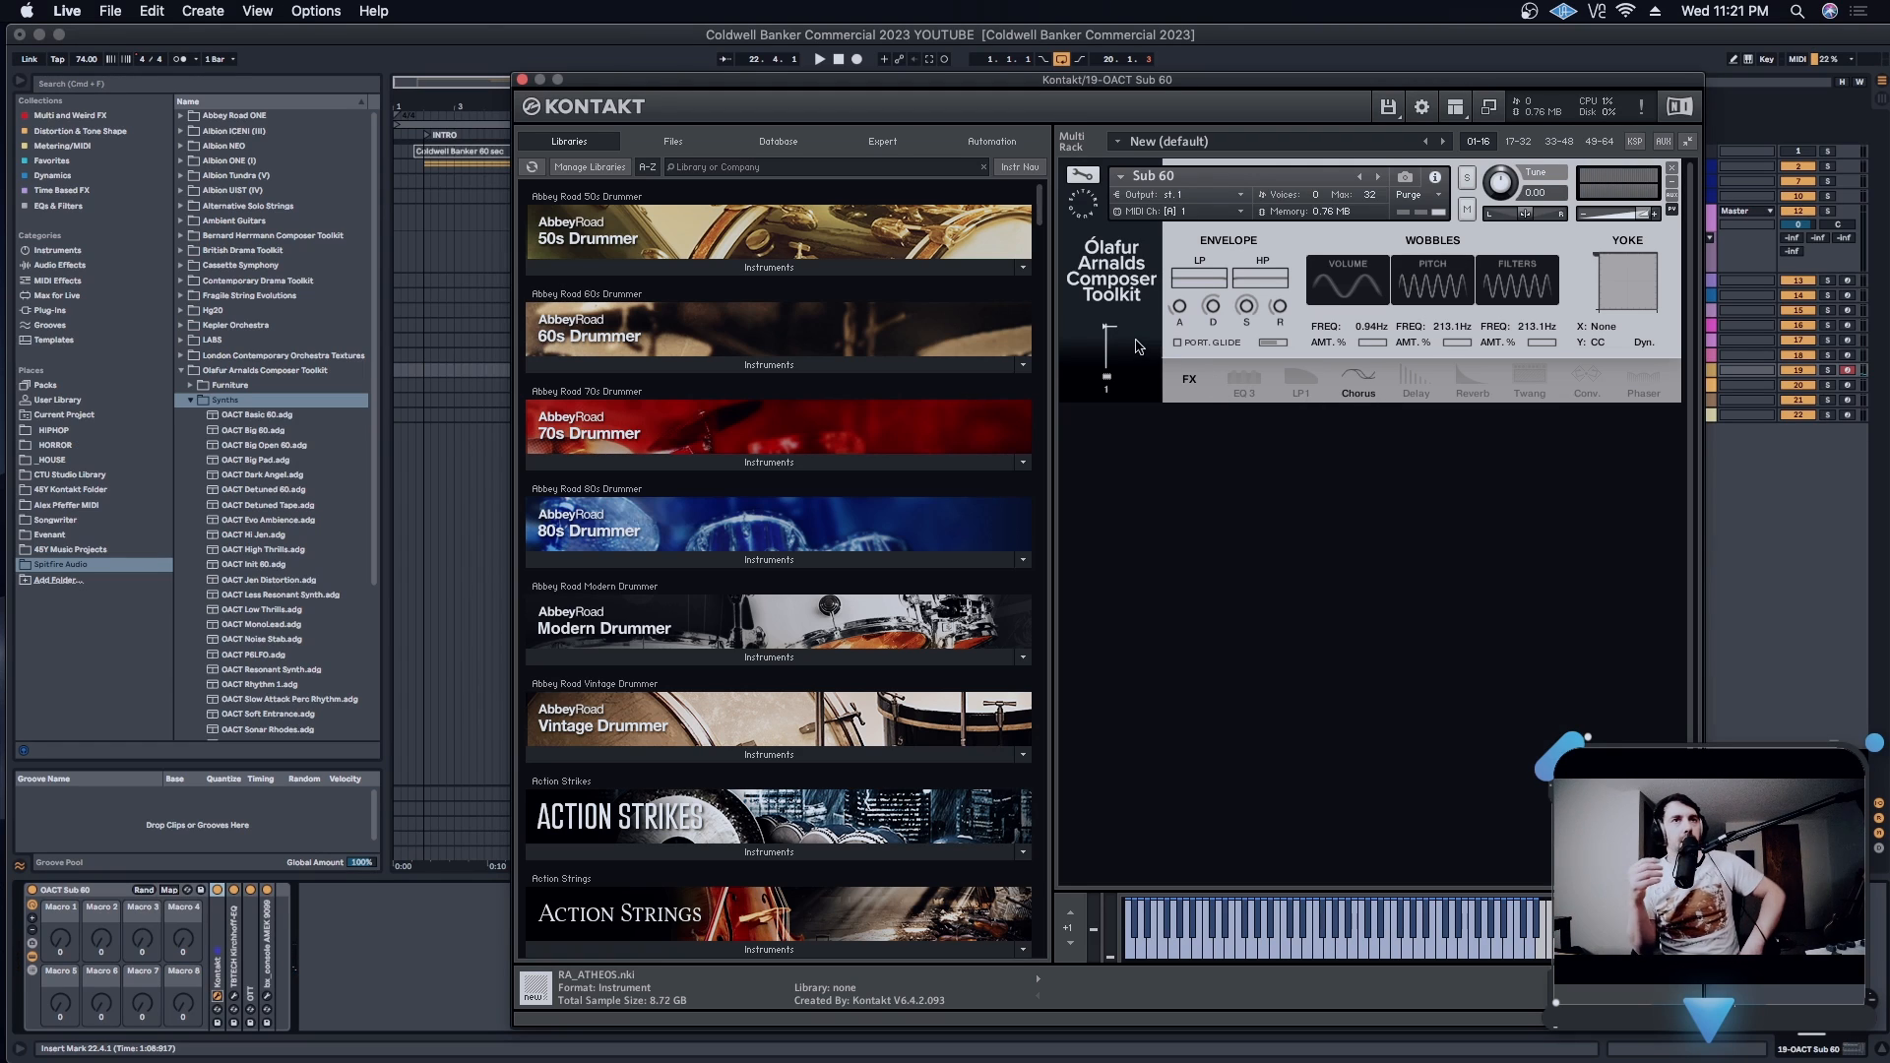
{"action": "left_click", "coordinate": [1347, 373]}
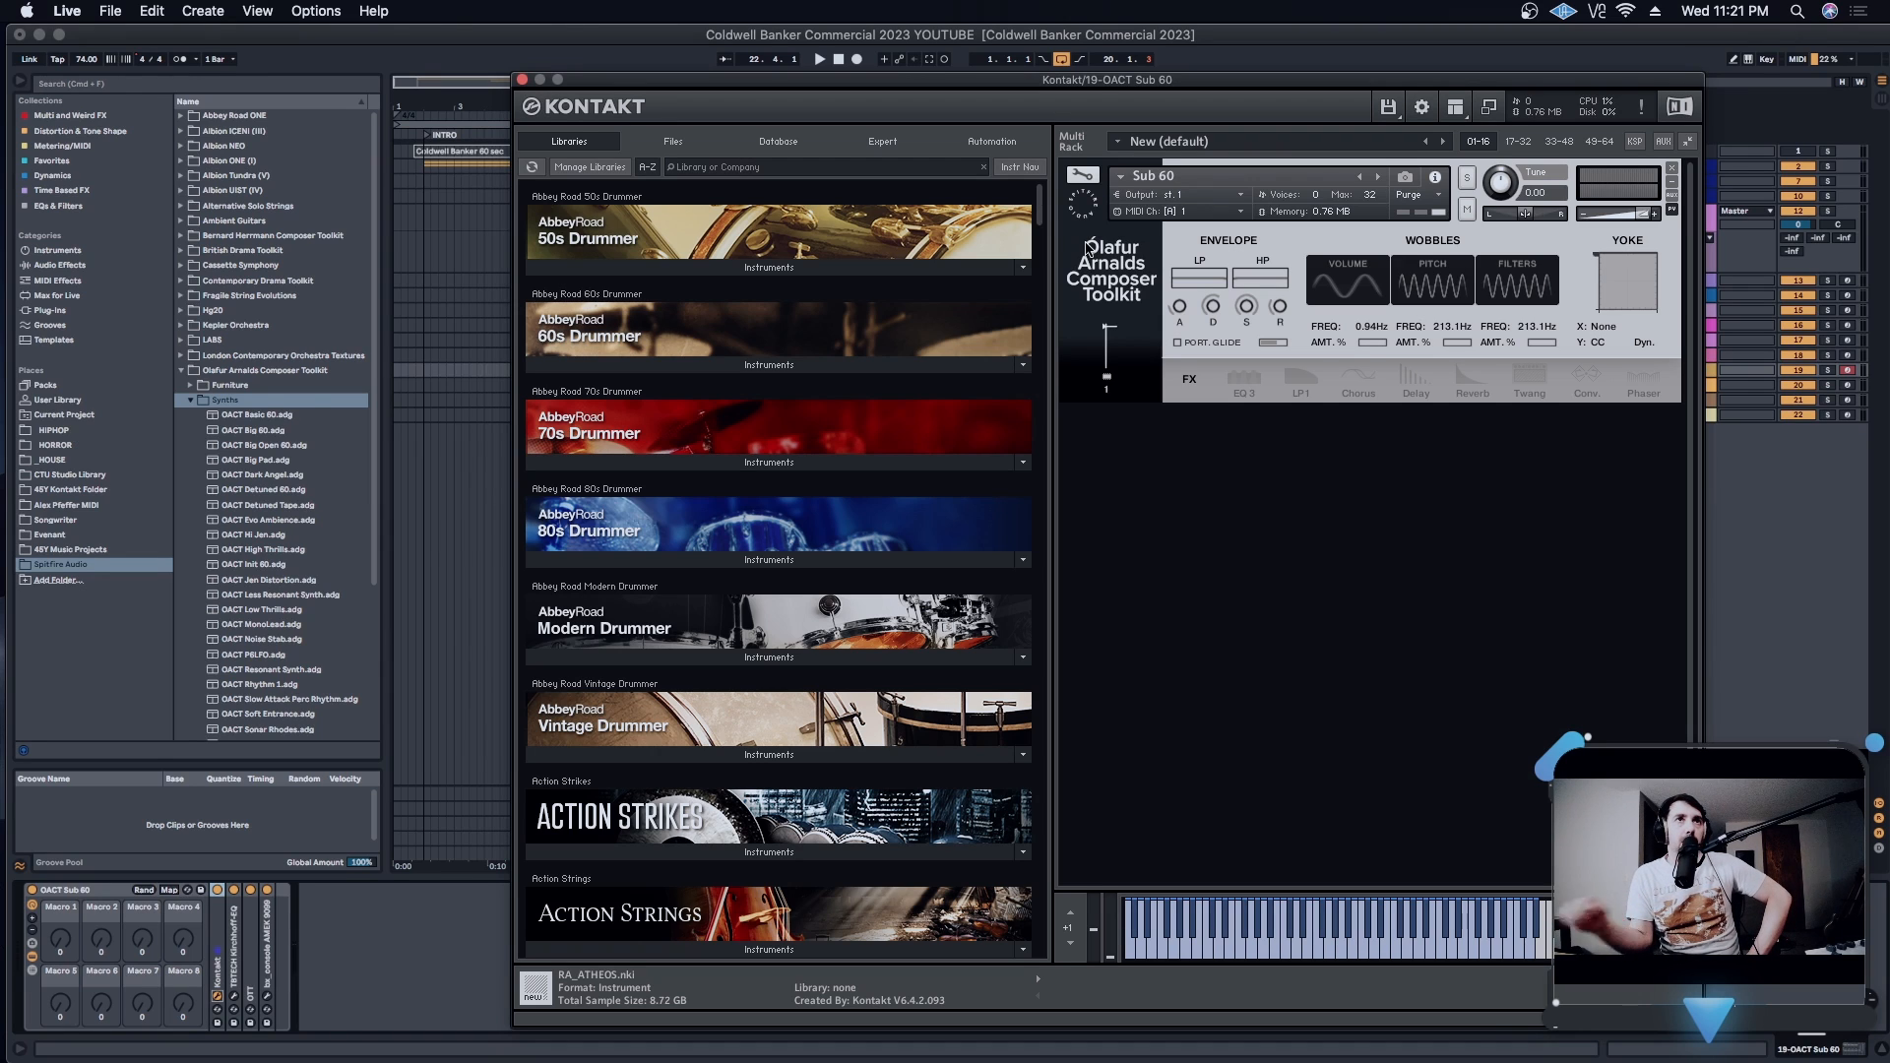
{"action": "left_click", "coordinate": [522, 80]}
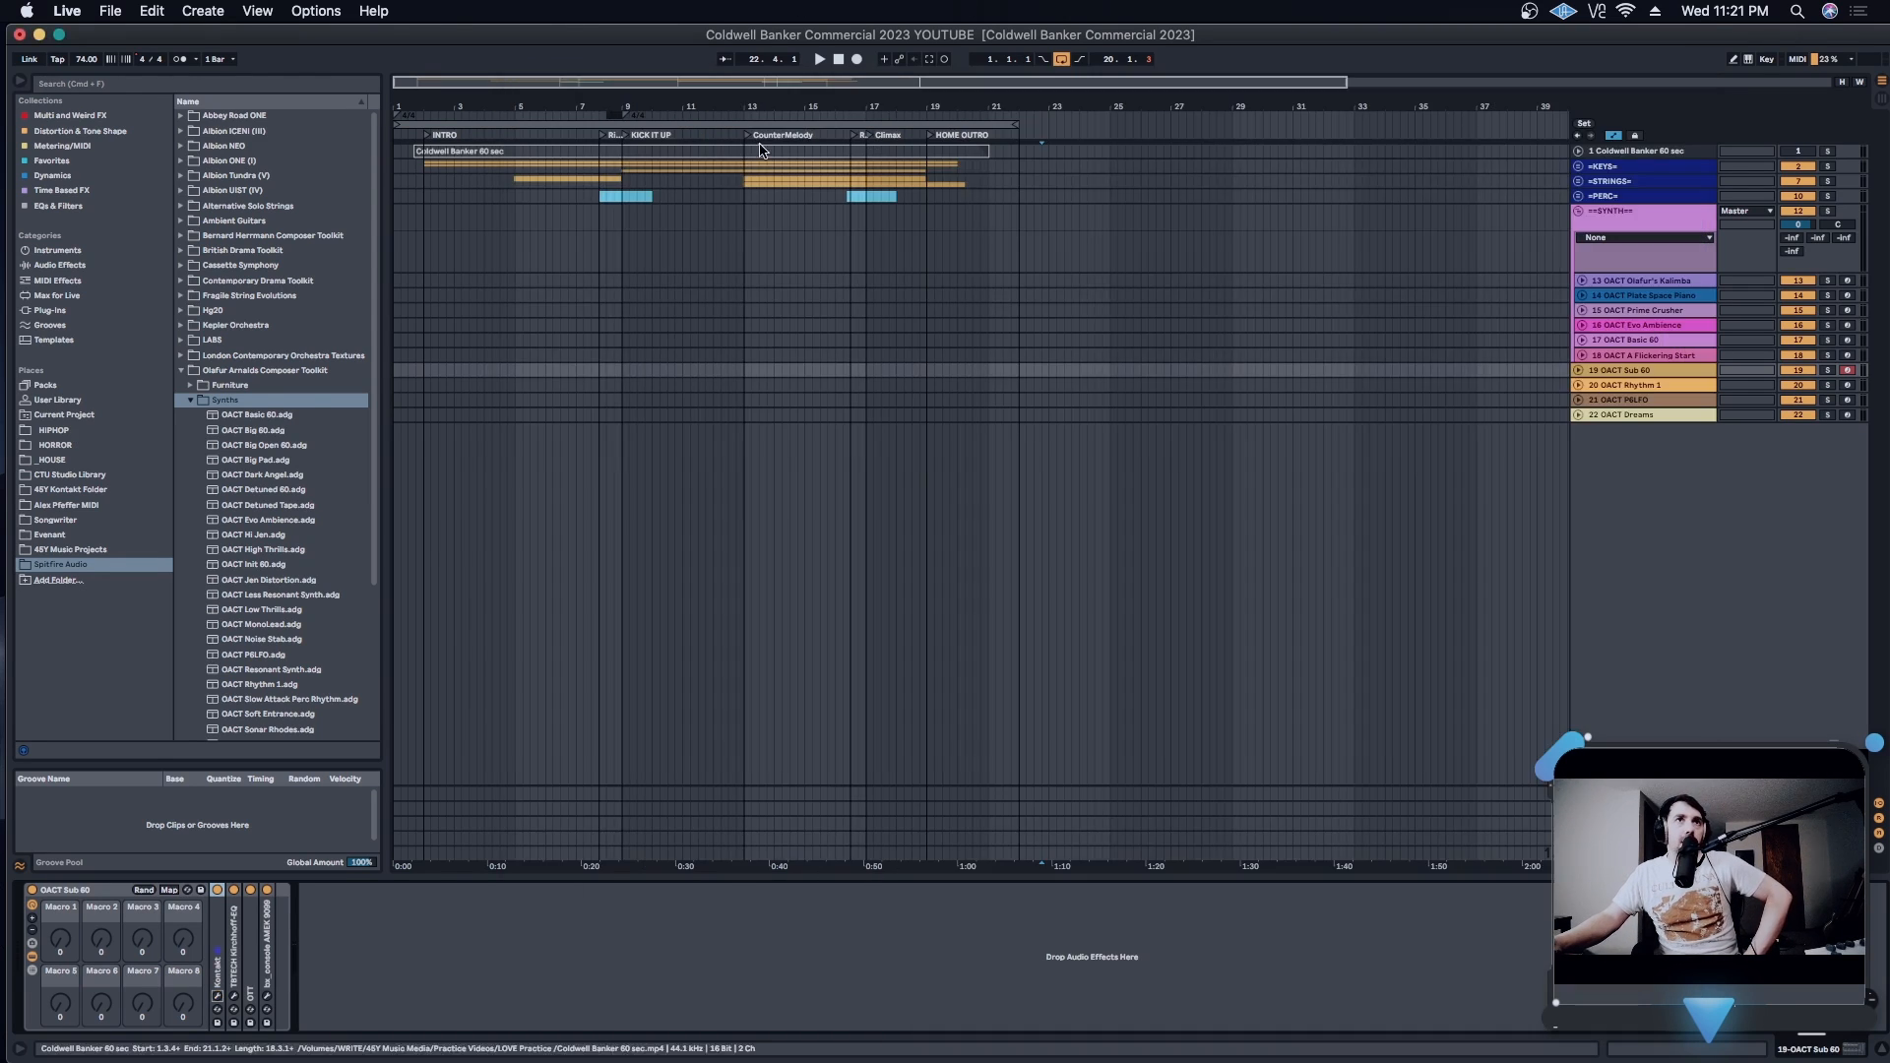
- Select the OACT Dreams track and switch the browser from the Synths folder to the presets in Textures
{"action": "left_click", "coordinate": [1634, 415]}
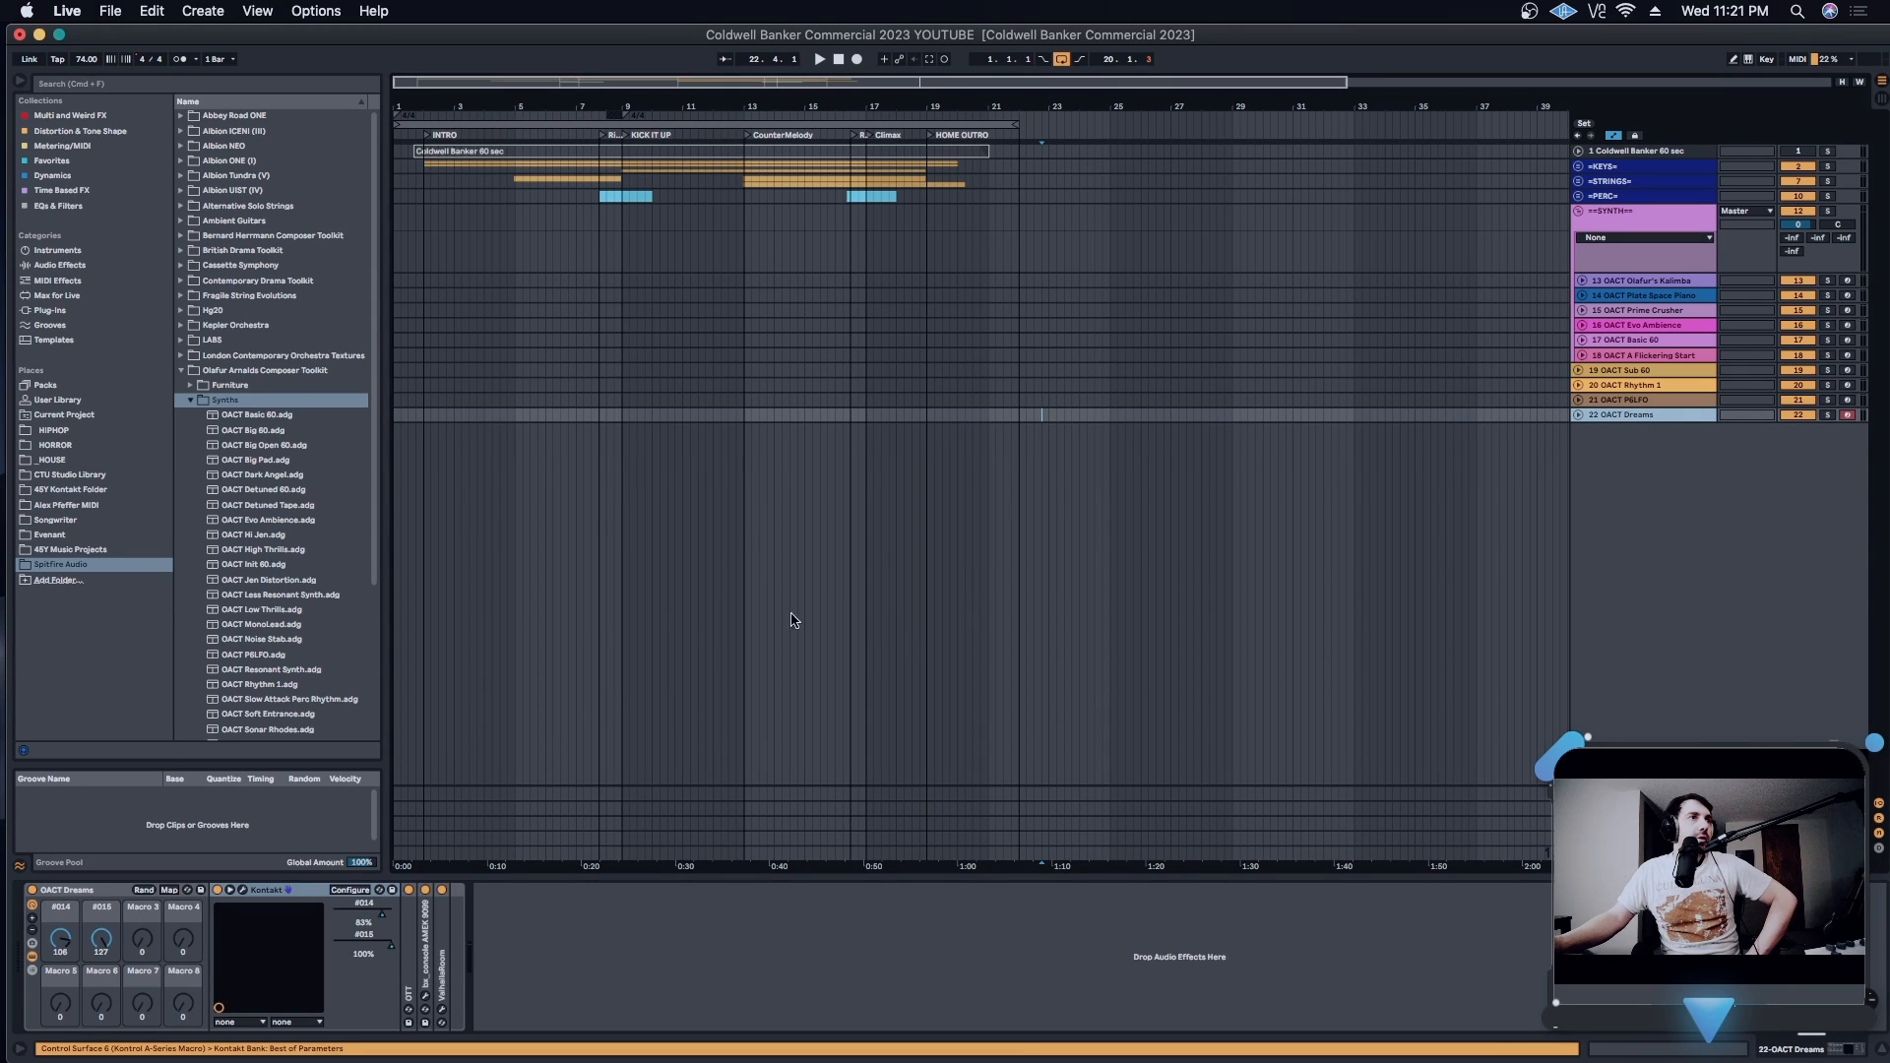
{"action": "left_click", "coordinate": [191, 401]}
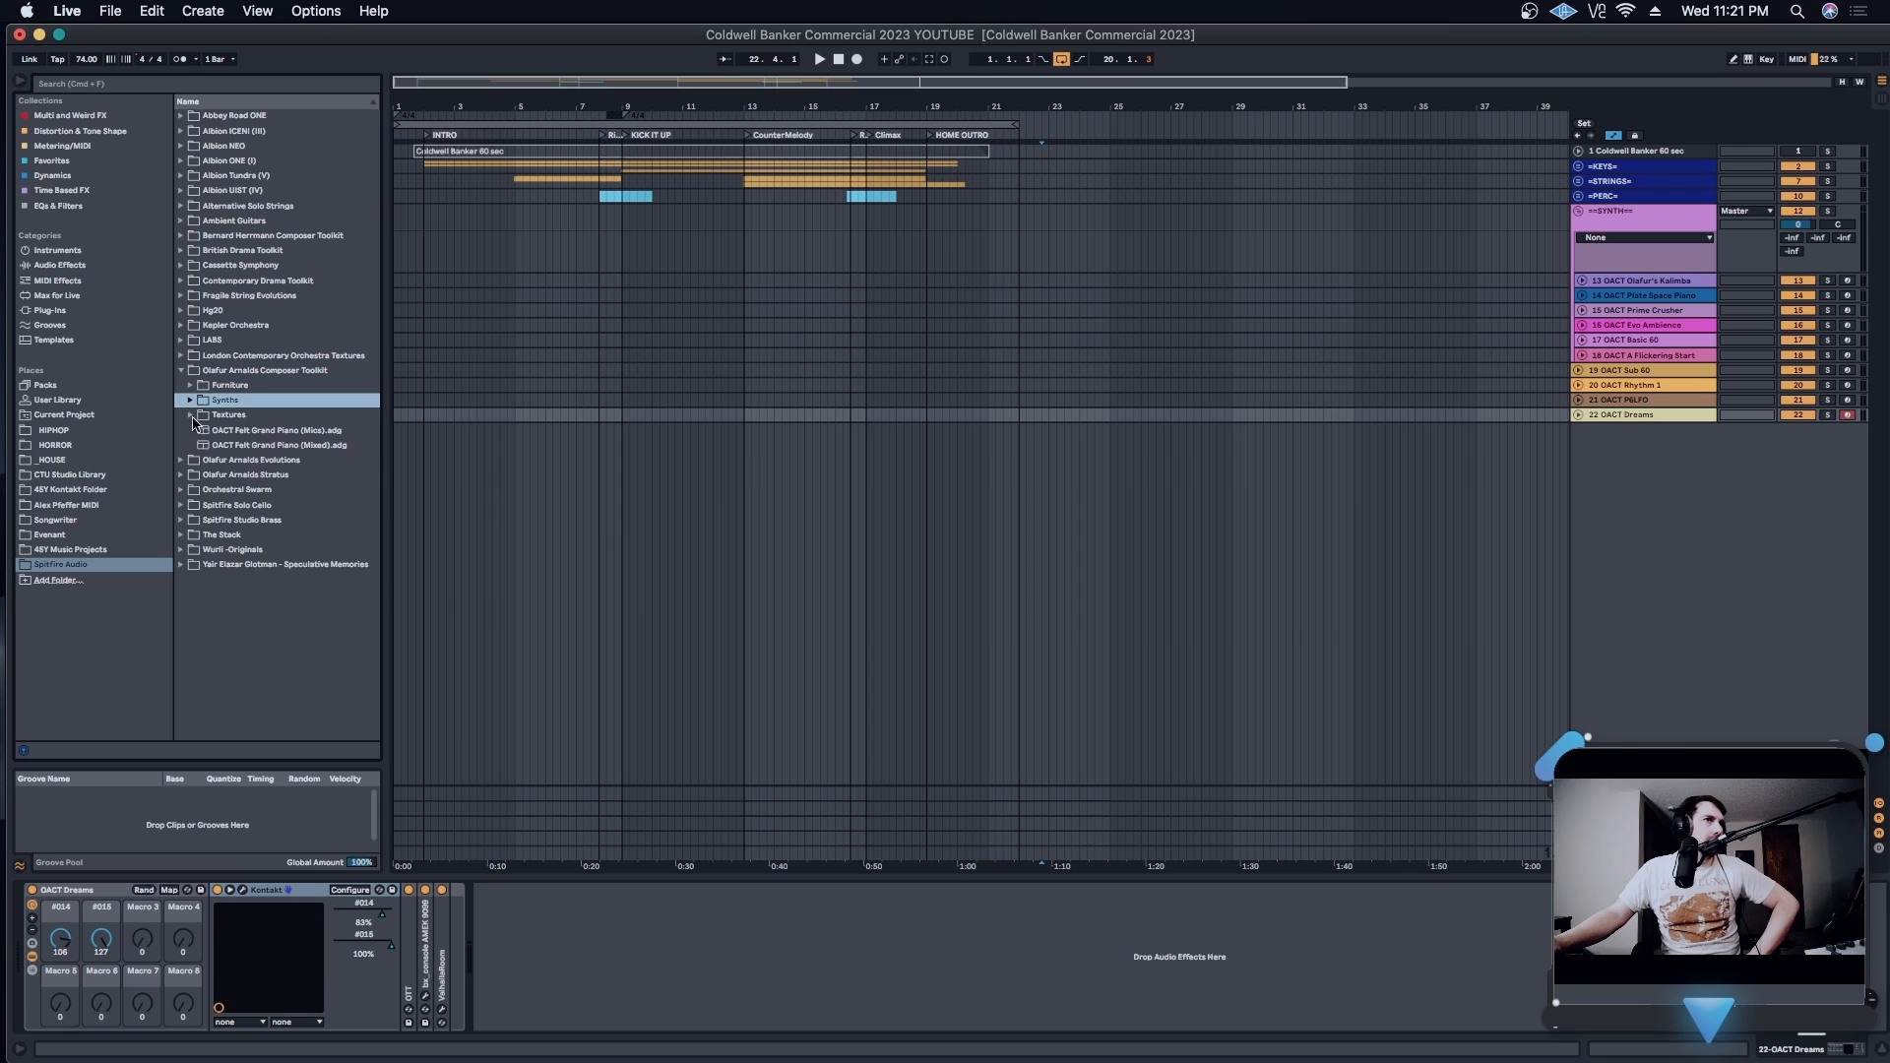
{"action": "left_click", "coordinate": [193, 415]}
{"action": "scroll", "coordinate": [264, 443], "scroll_direction": "down", "scroll_amount": 2}
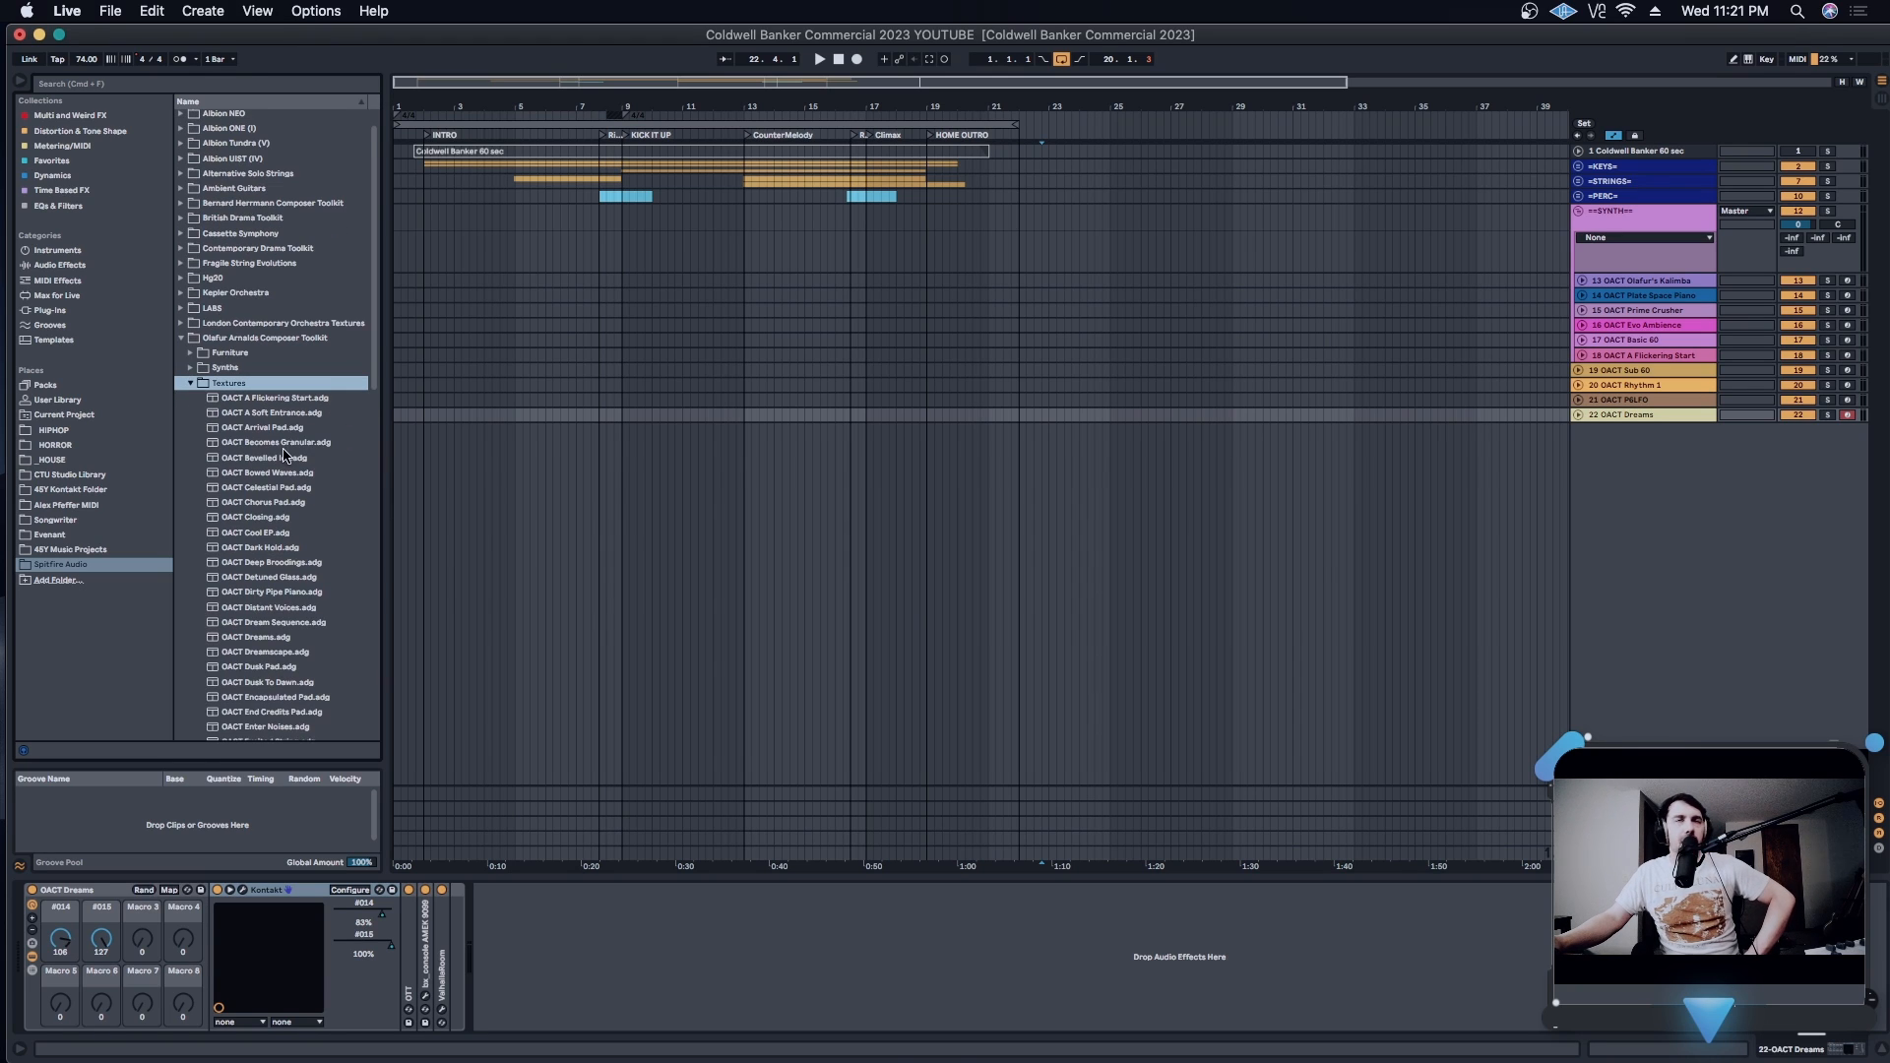
- Audition the Dreams instrument in Kontakt with its full controls shown, adjusting its volume while playing, and close its window
{"action": "left_click", "coordinate": [242, 890]}
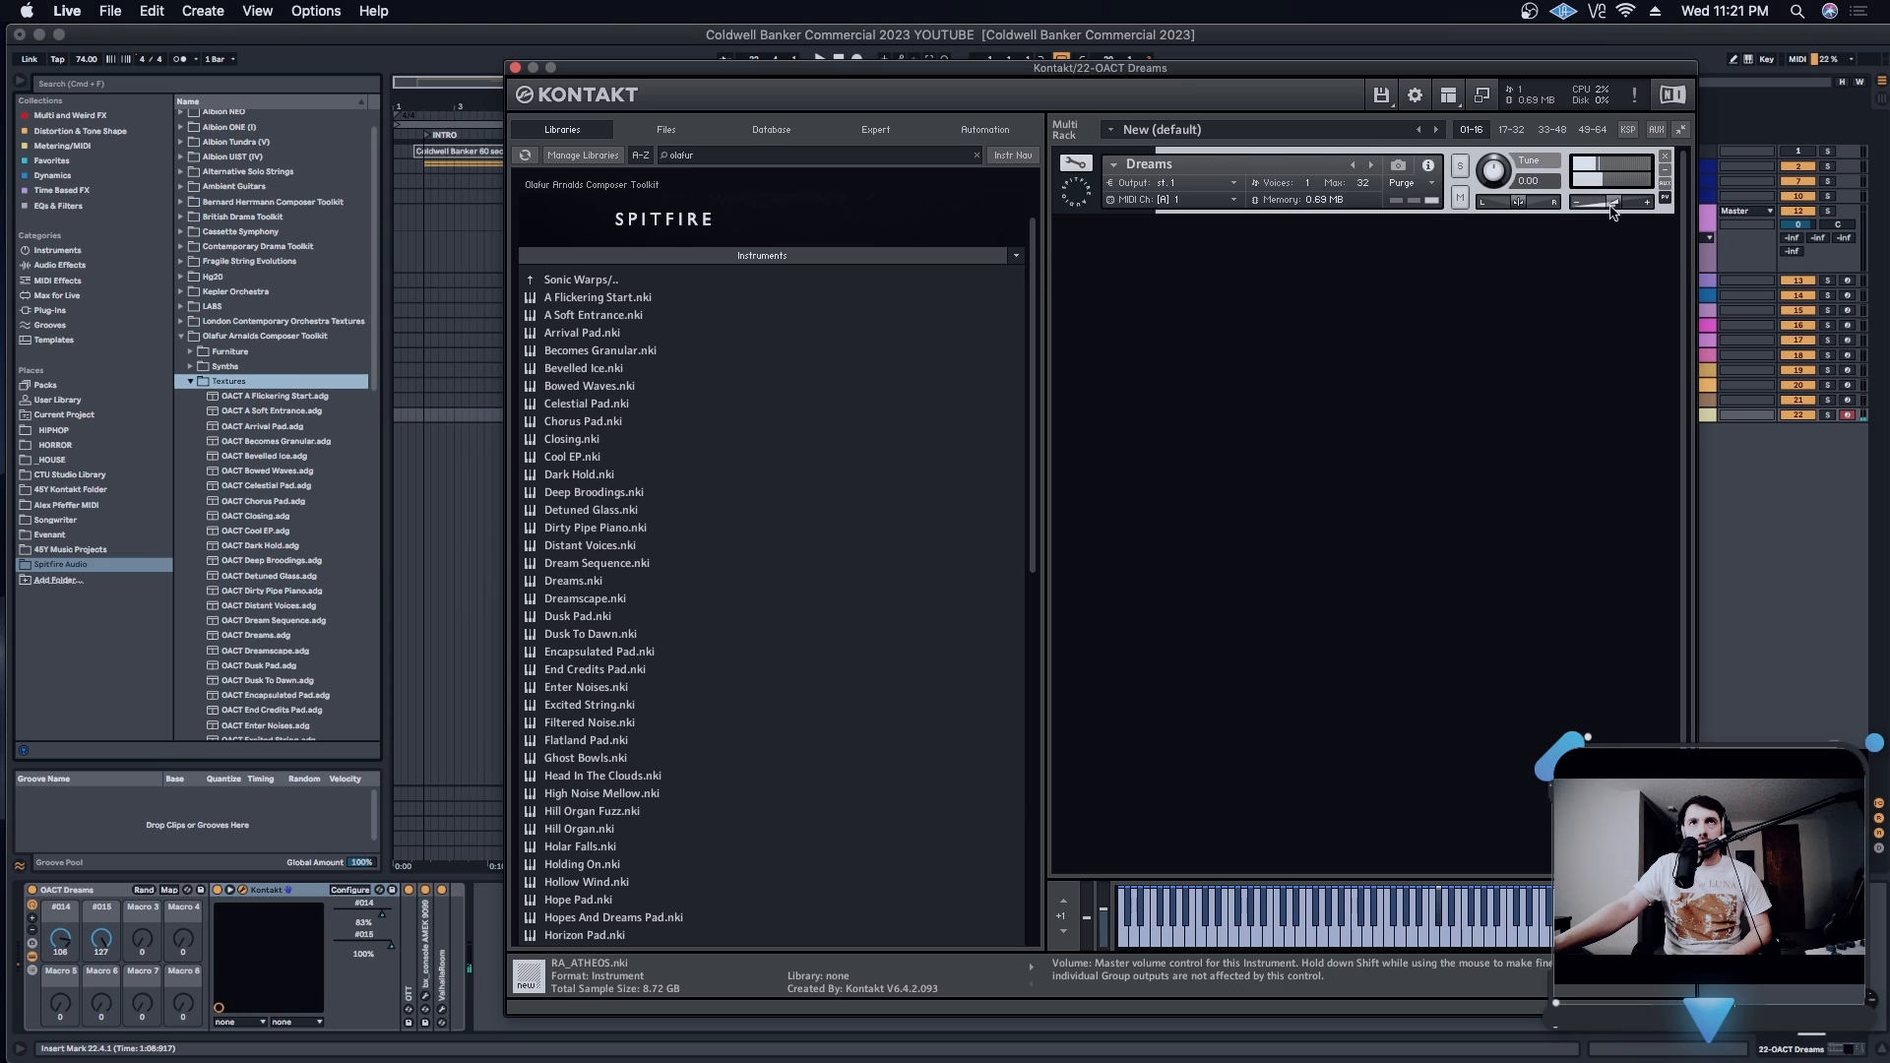
{"action": "left_click_drag", "start_coordinate": [1614, 202], "coordinate": [1625, 209]}
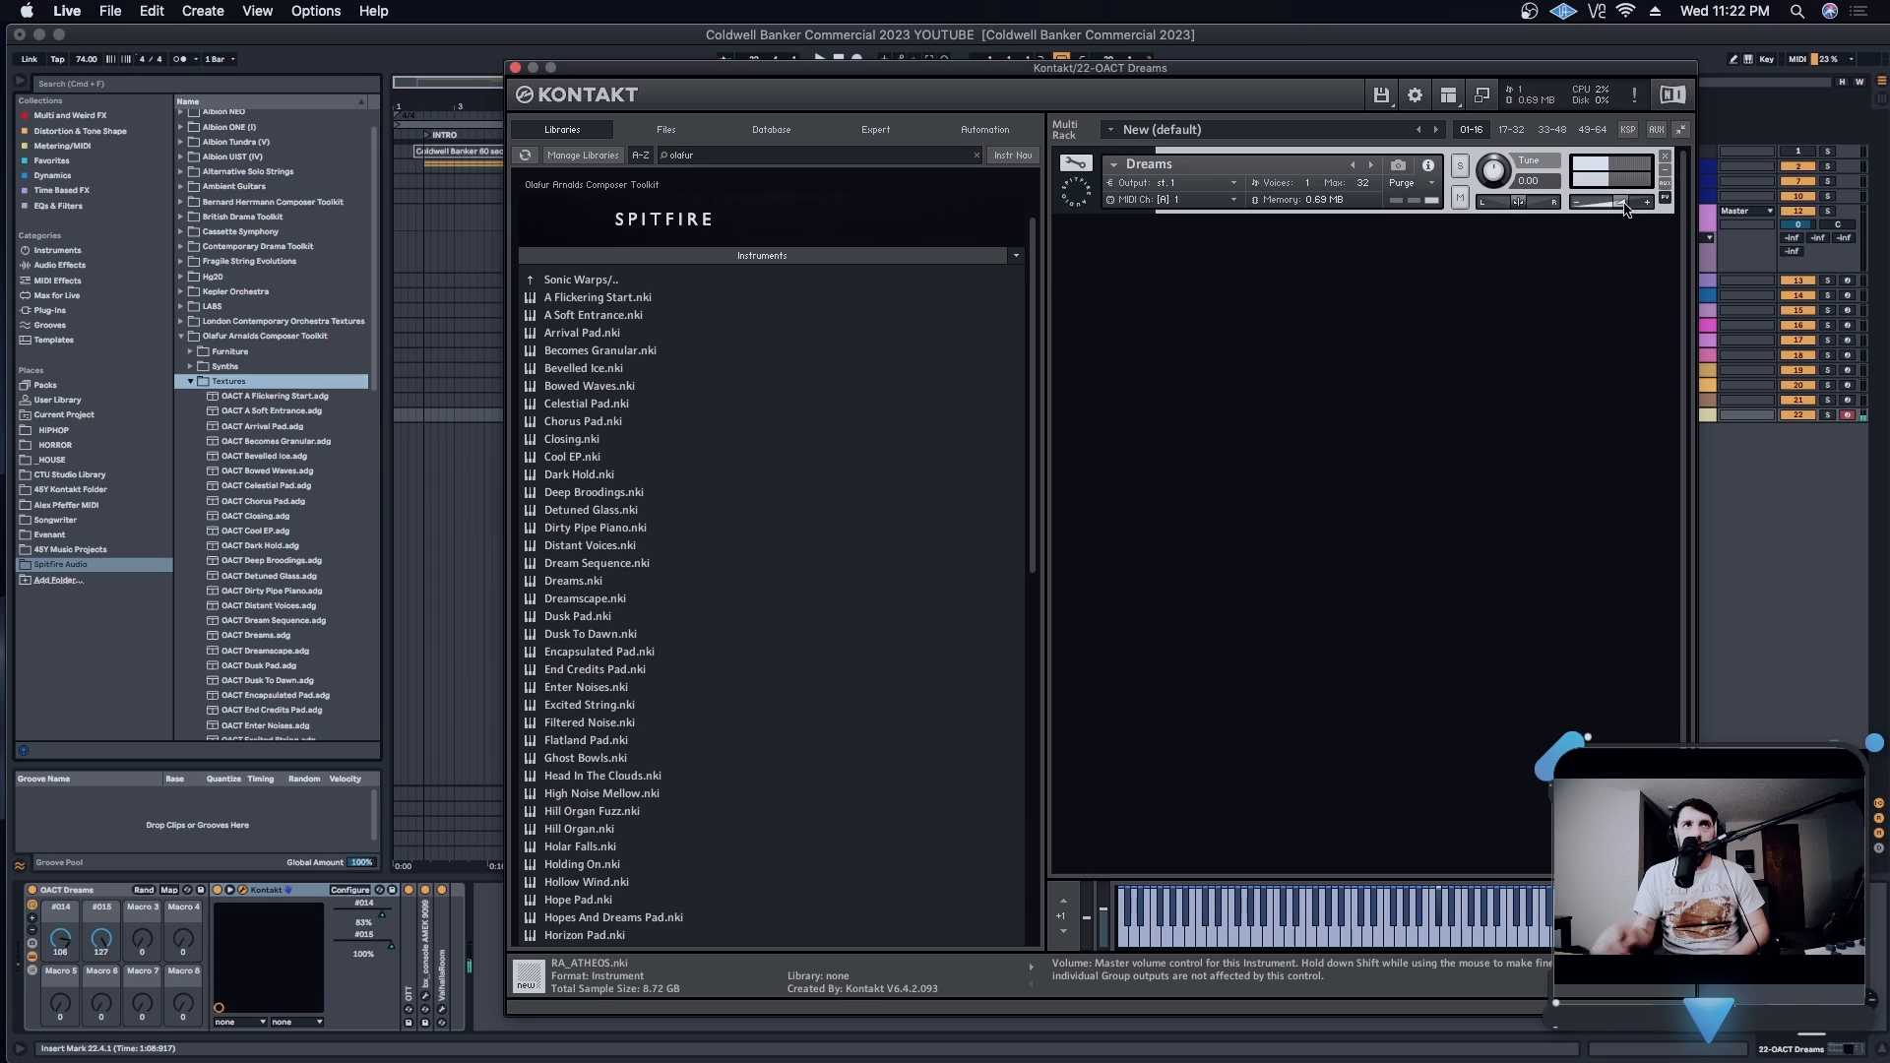
{"action": "left_click", "coordinate": [1075, 164]}
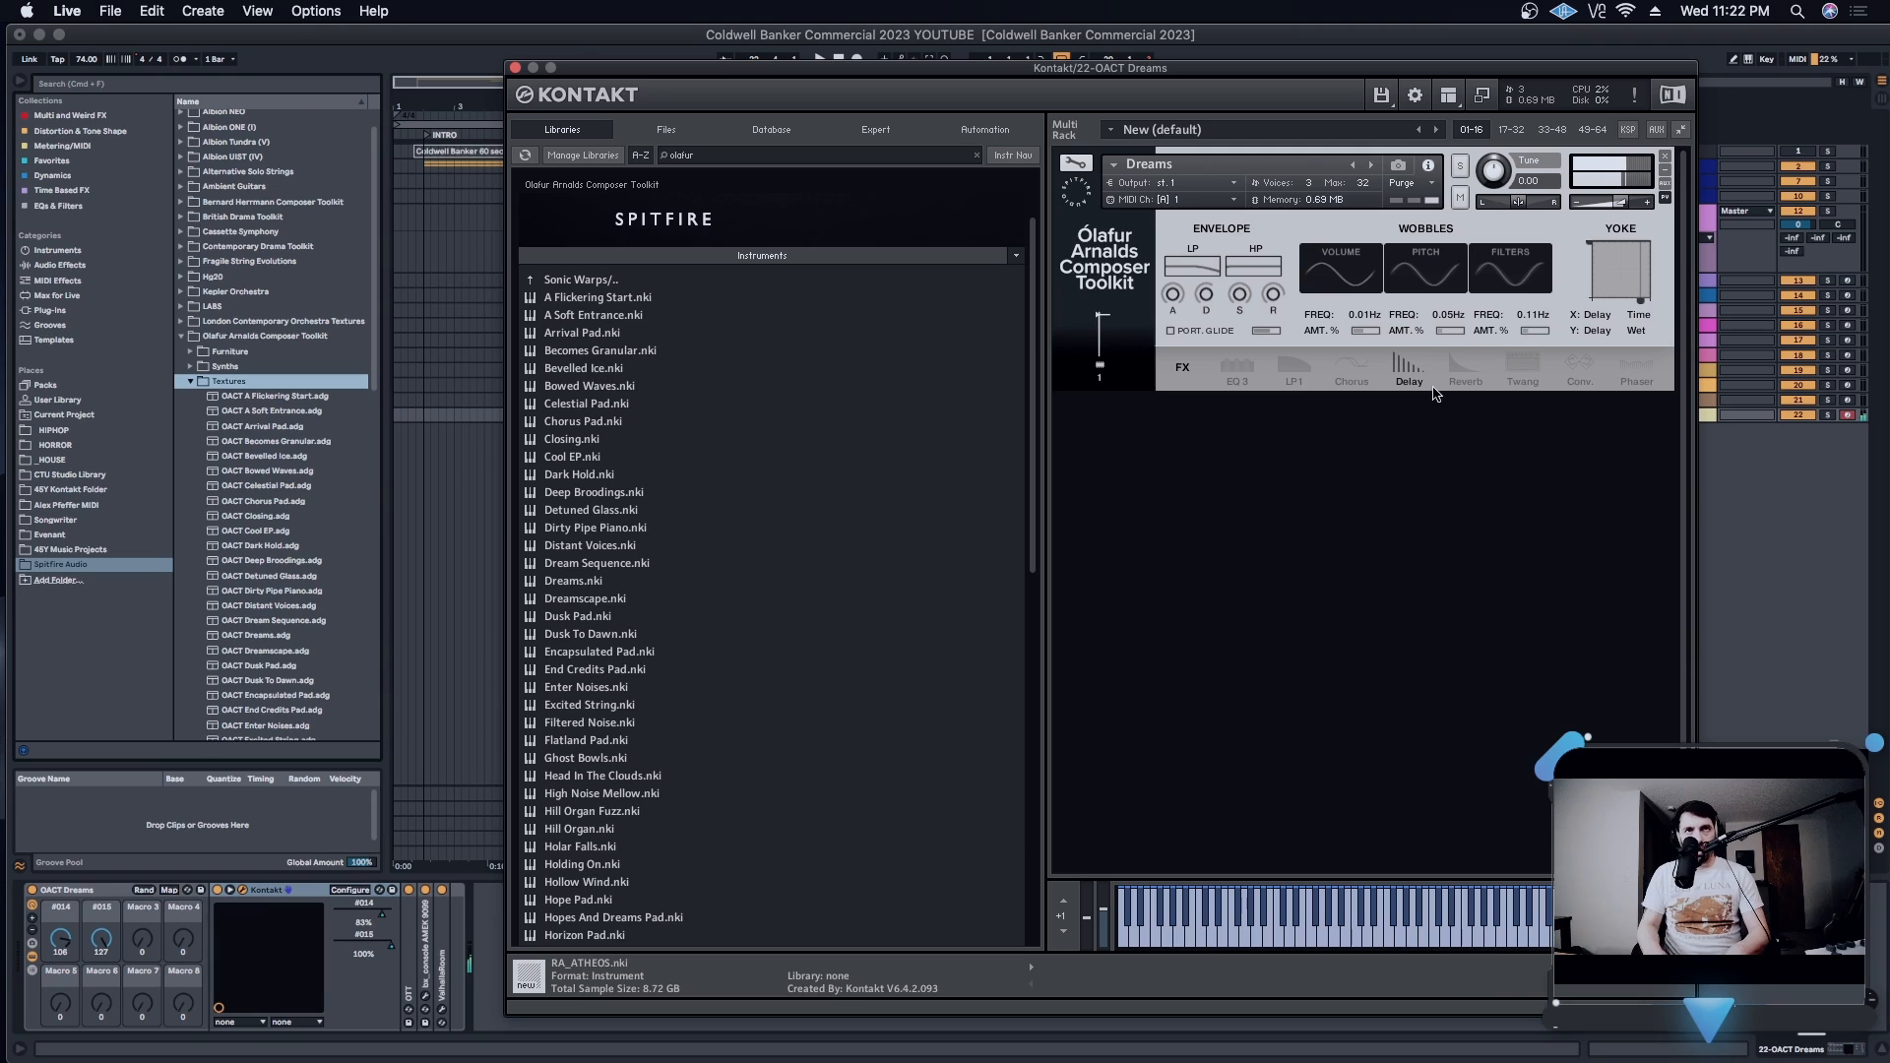
{"action": "left_click_drag", "start_coordinate": [1620, 203], "coordinate": [1607, 202]}
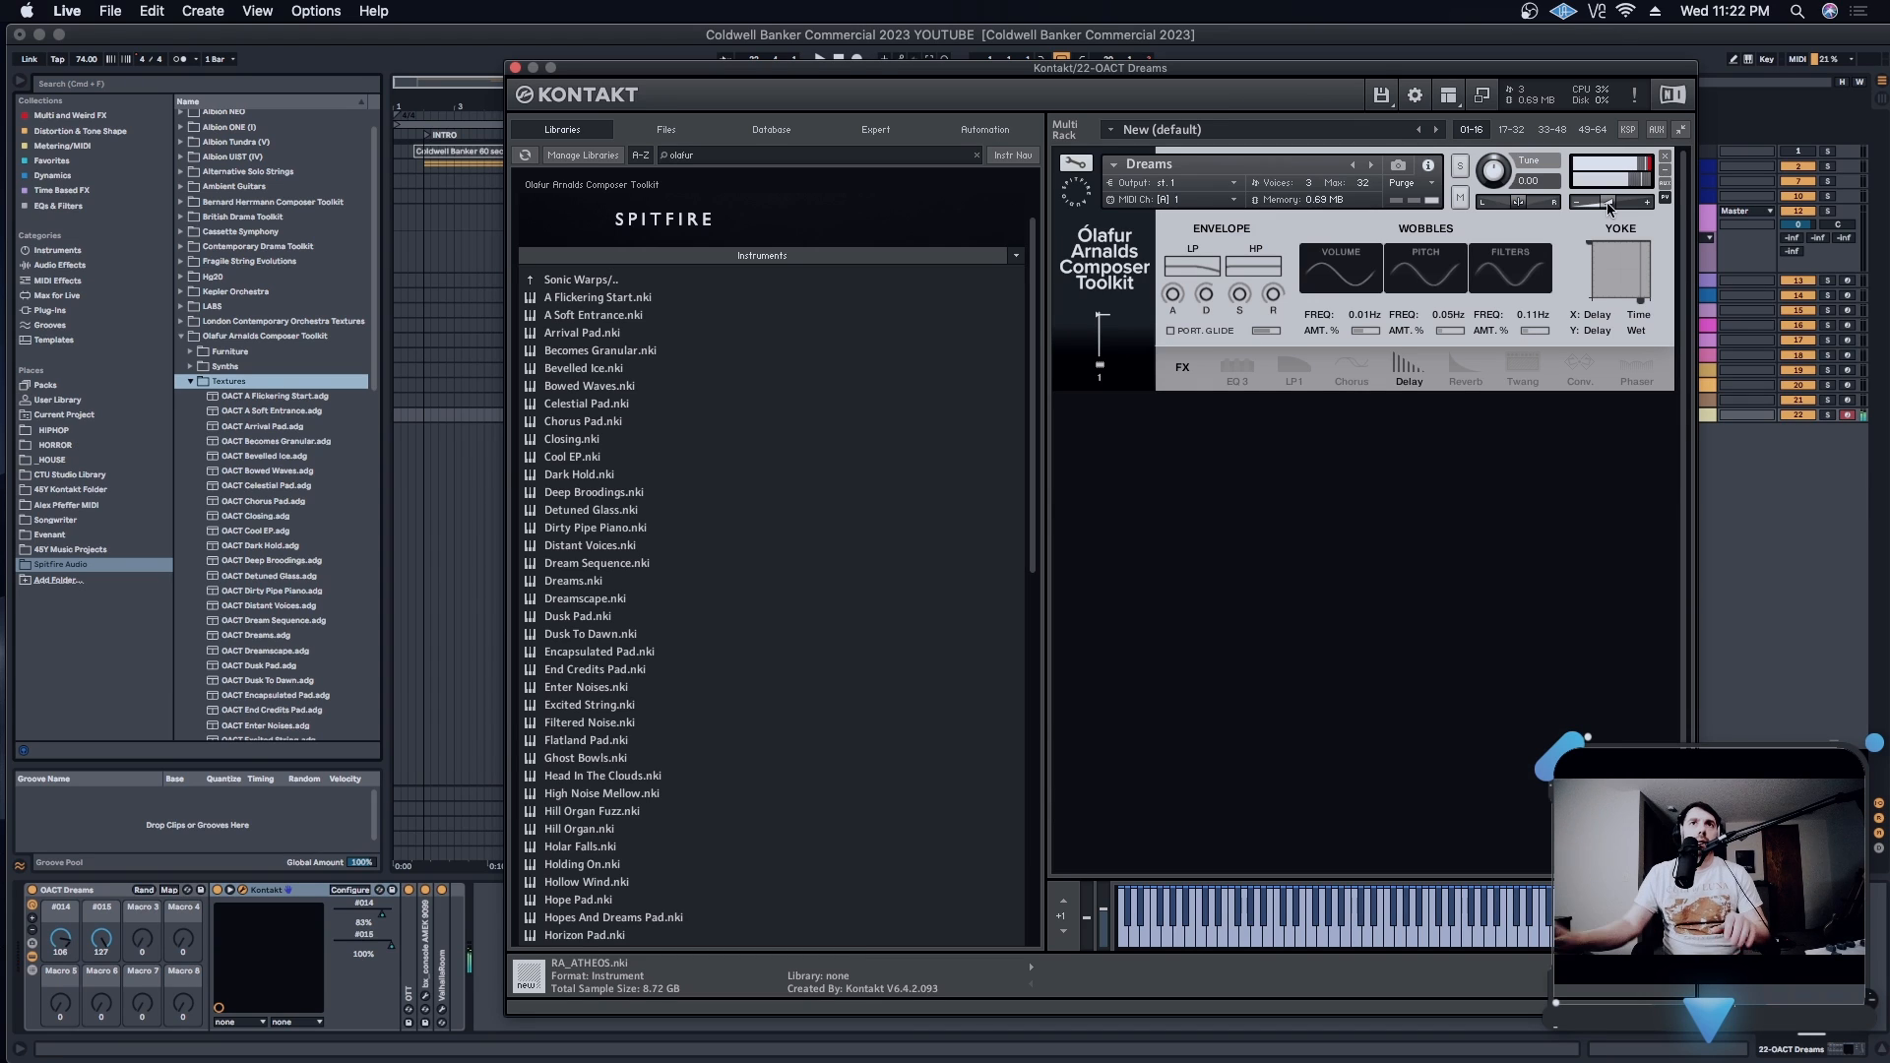
{"action": "left_click_drag", "start_coordinate": [1606, 202], "coordinate": [1591, 205]}
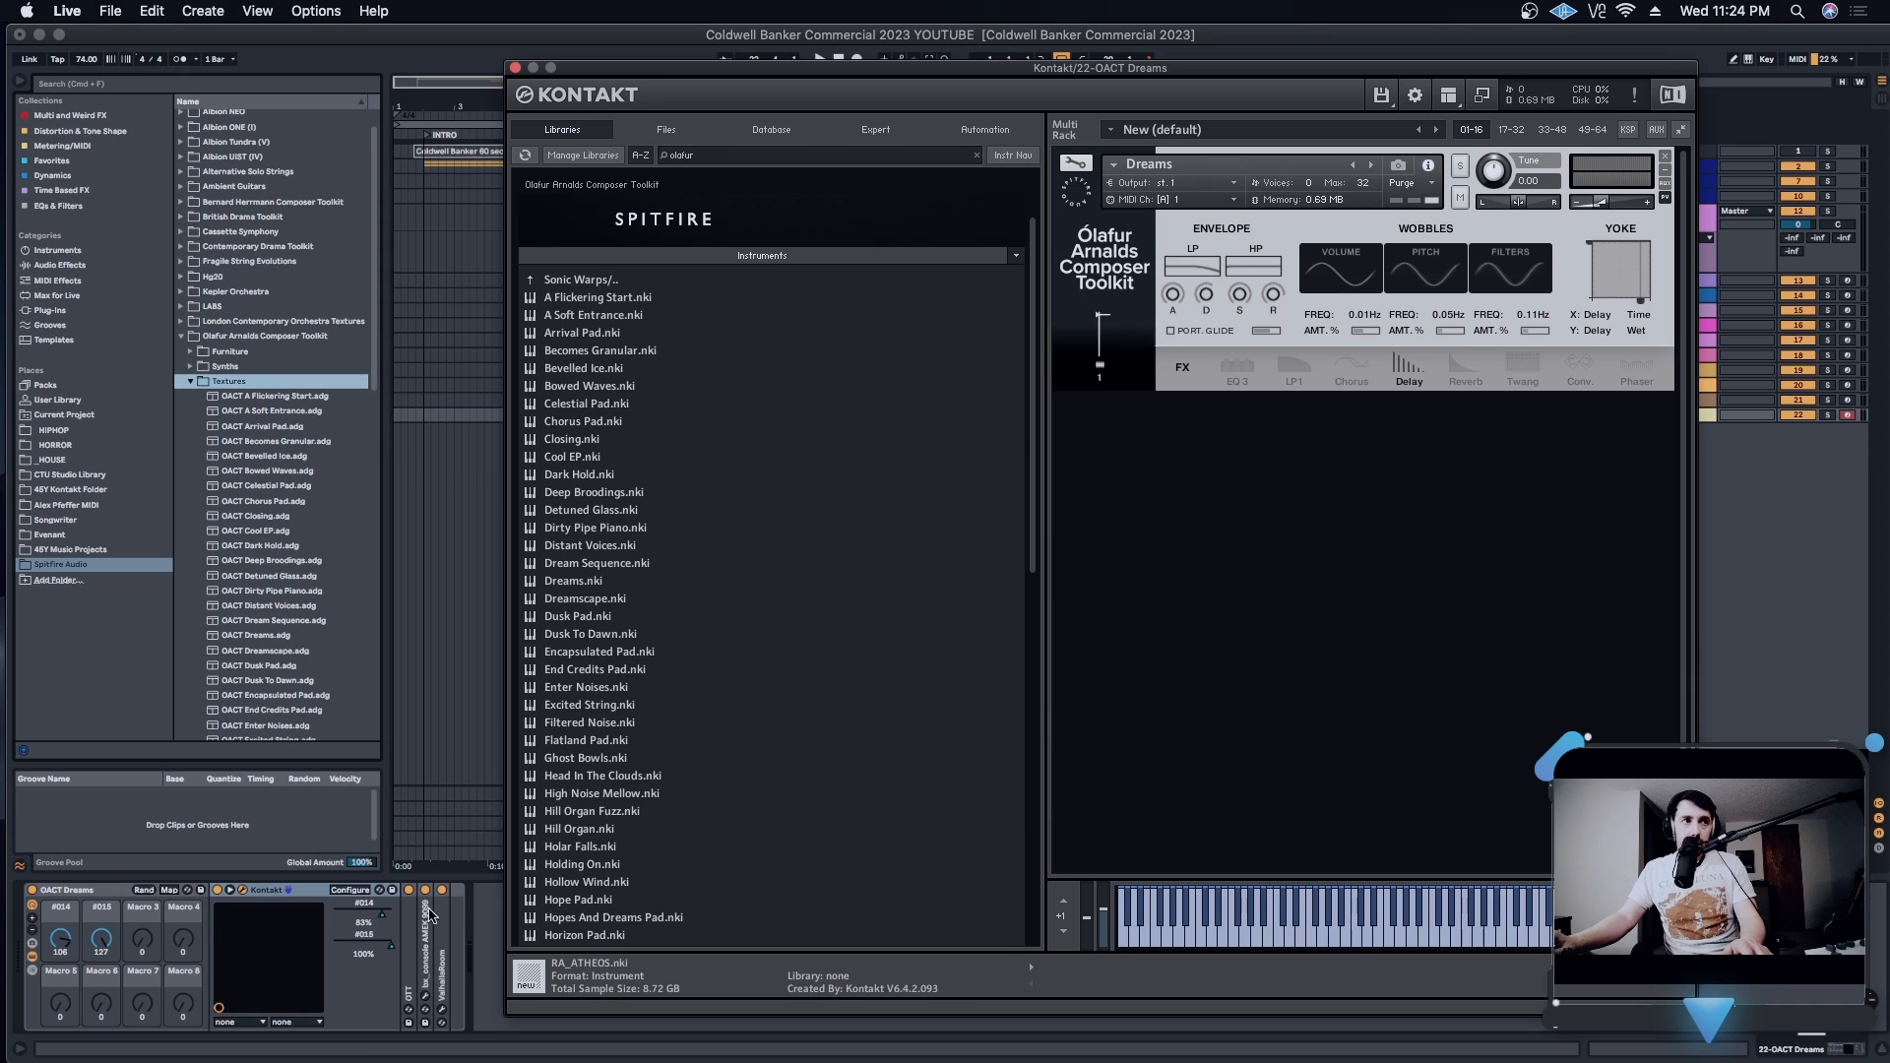
{"action": "left_click_drag", "start_coordinate": [1119, 71], "coordinate": [1062, 63]}
{"action": "left_click", "coordinate": [458, 59]}
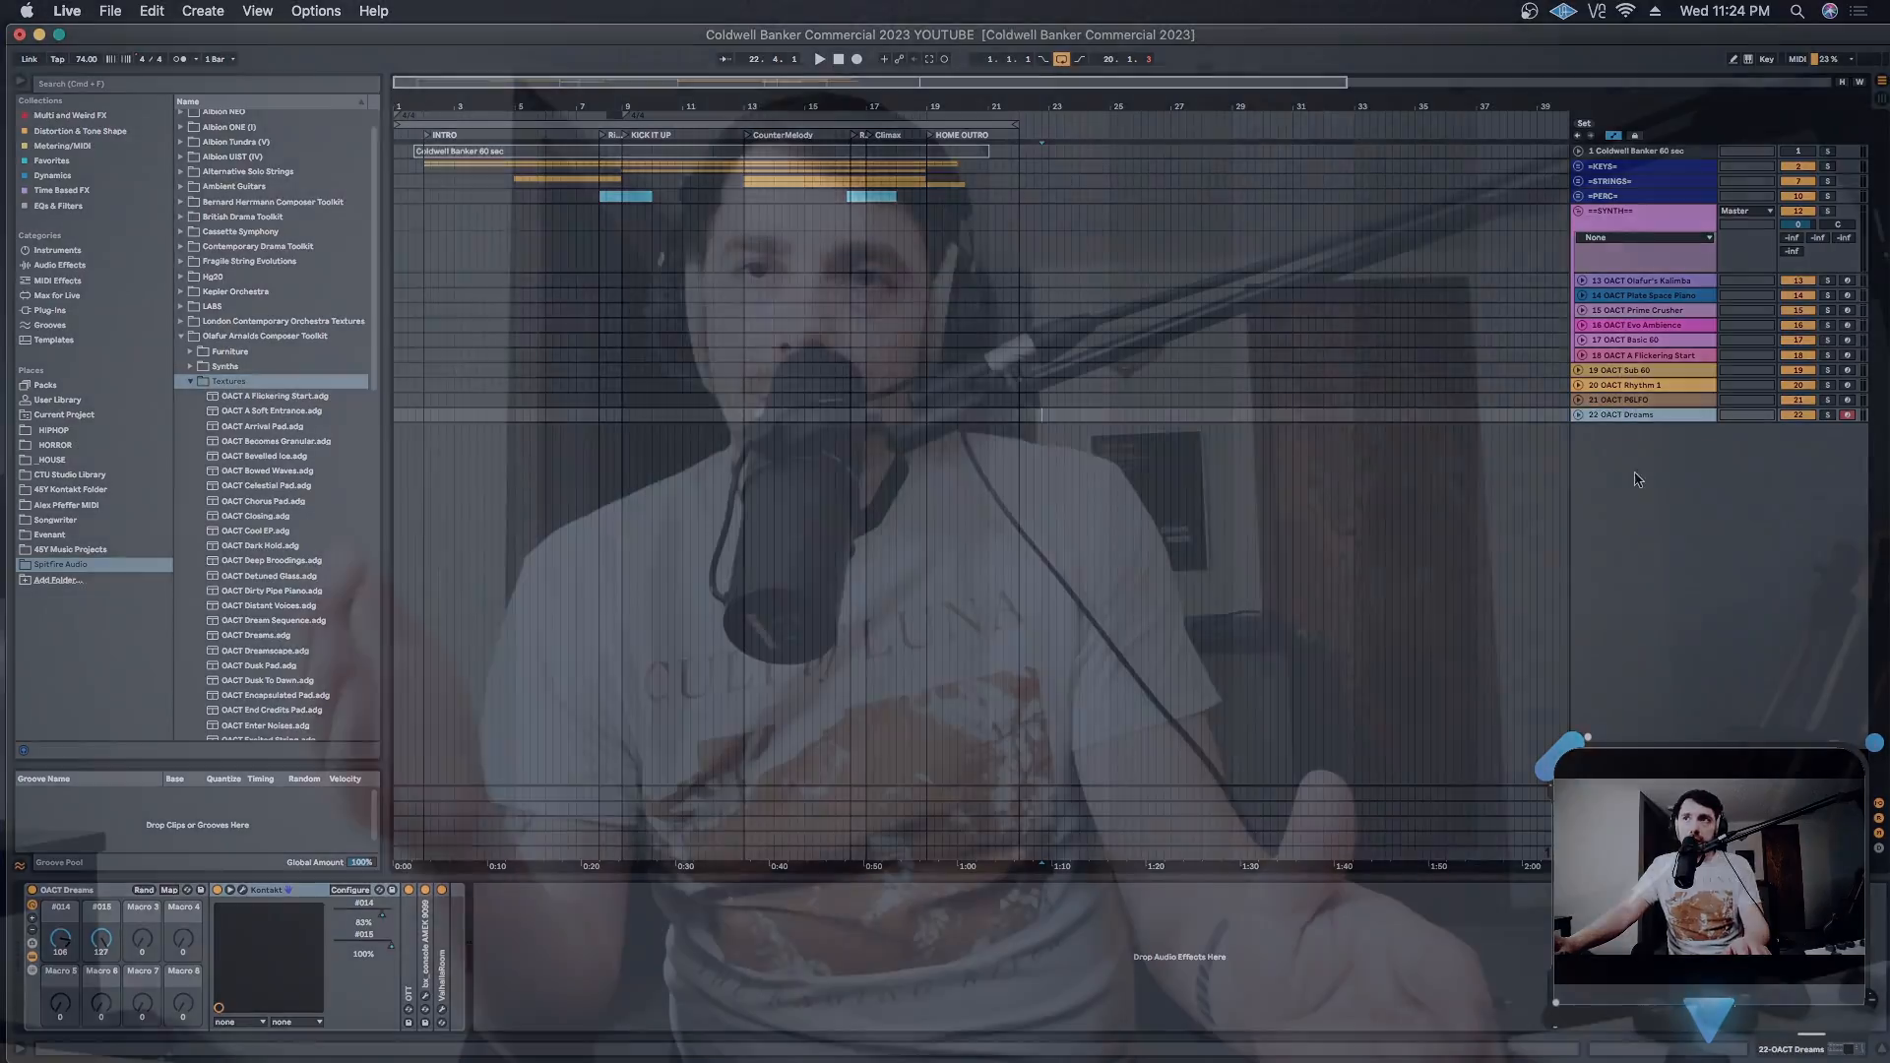